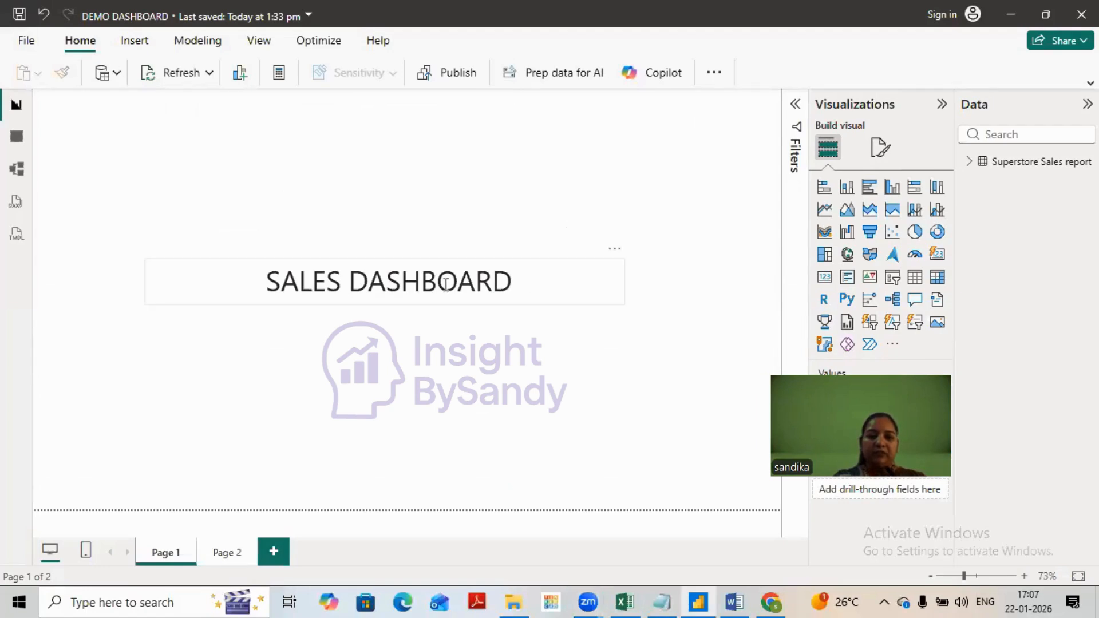
# - Move the SALES DASHBOARD text box to the upper-left corner of the report page
pyautogui.click(568, 276)
pyautogui.moveTo(597, 248); pyautogui.dragTo(337, 104)
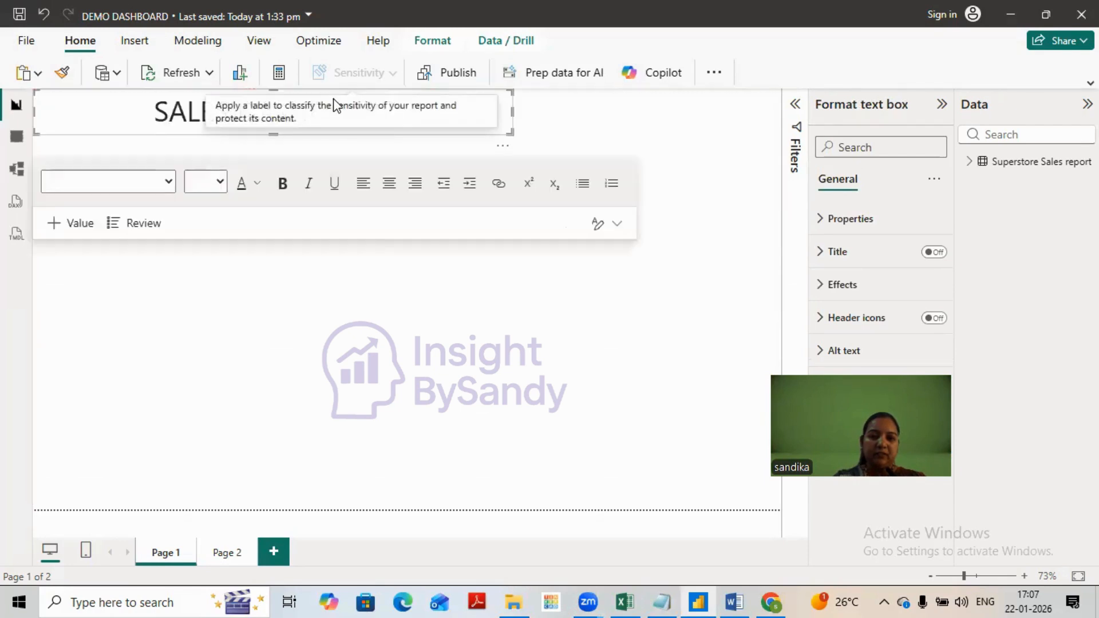
pyautogui.click(509, 362)
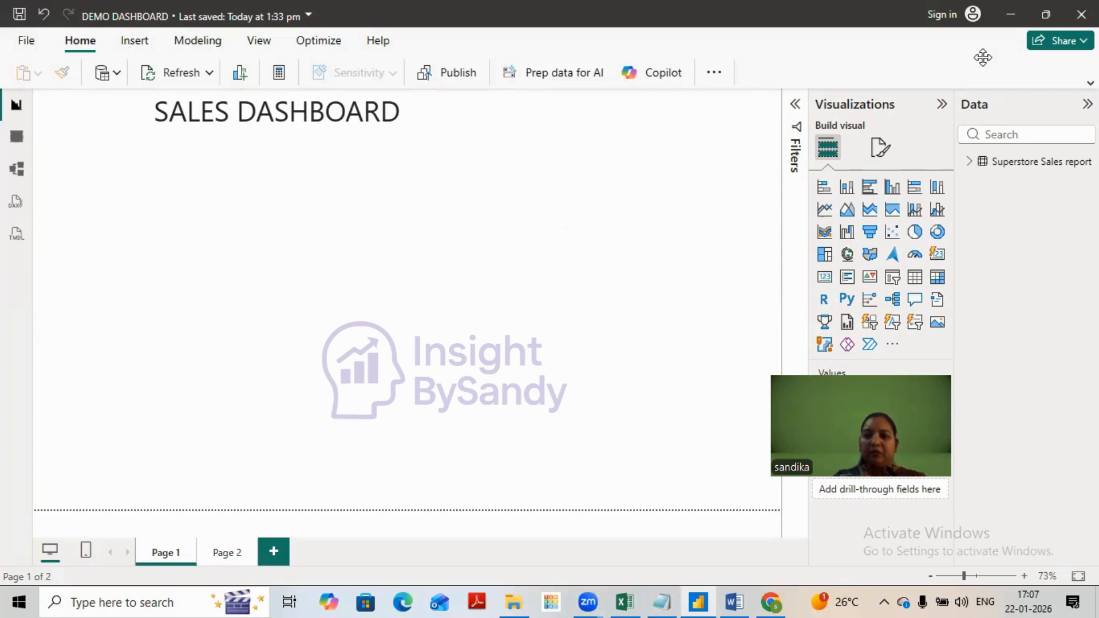
# - Add a small card visual below the dashboard title and duplicate it to form a row of five blank cards
pyautogui.click(825, 281)
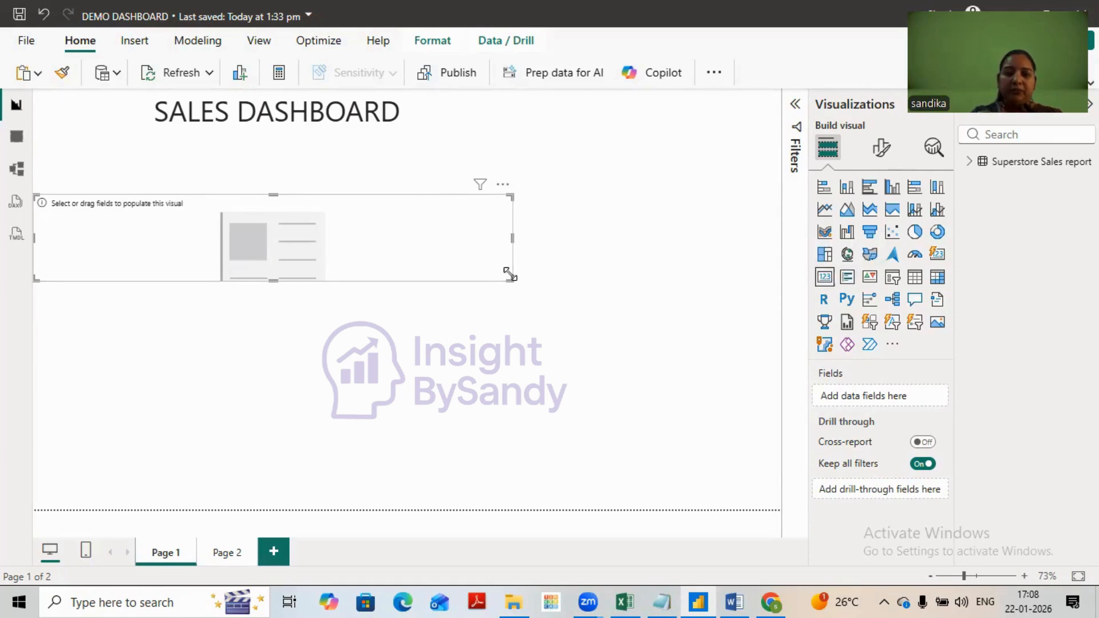
pyautogui.moveTo(510, 274); pyautogui.dragTo(164, 256)
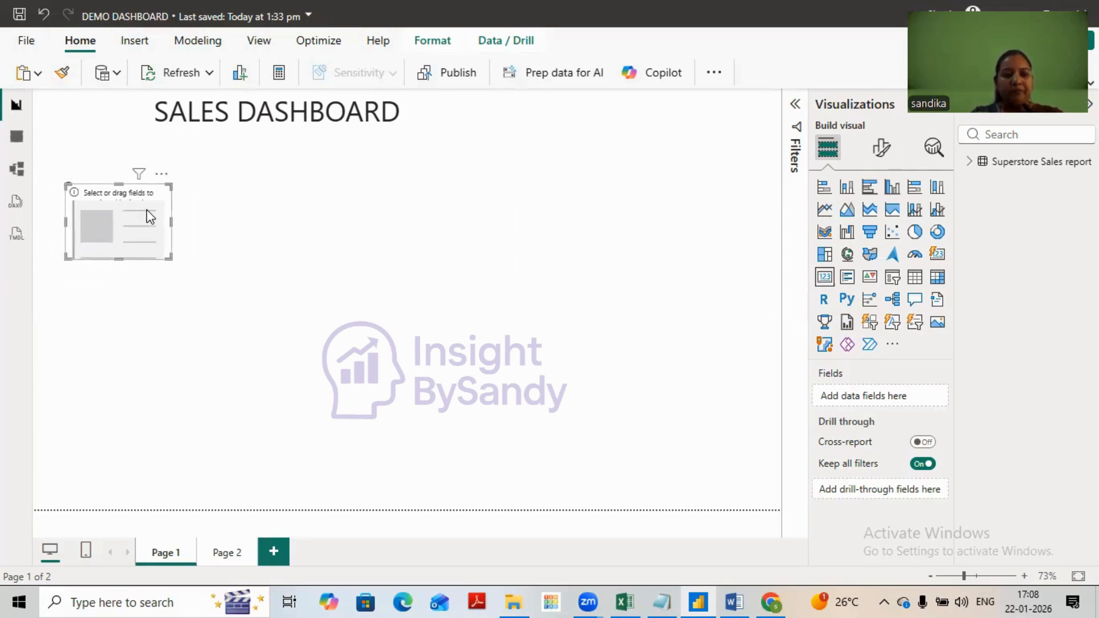
pyautogui.moveTo(147, 210); pyautogui.dragTo(261, 203)
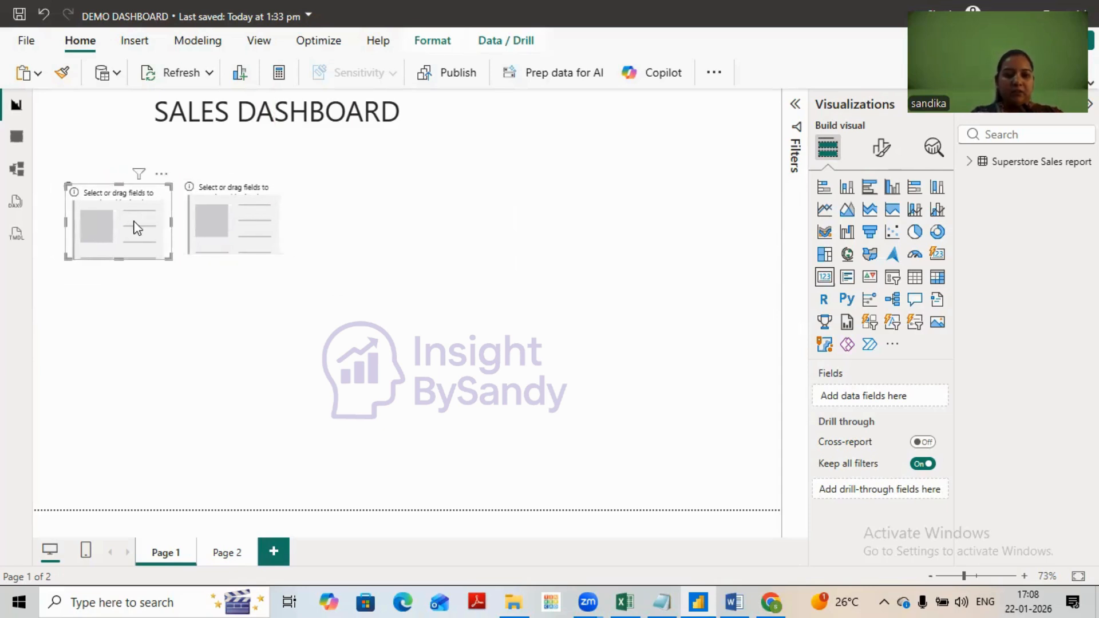
pyautogui.moveTo(135, 221); pyautogui.dragTo(375, 218)
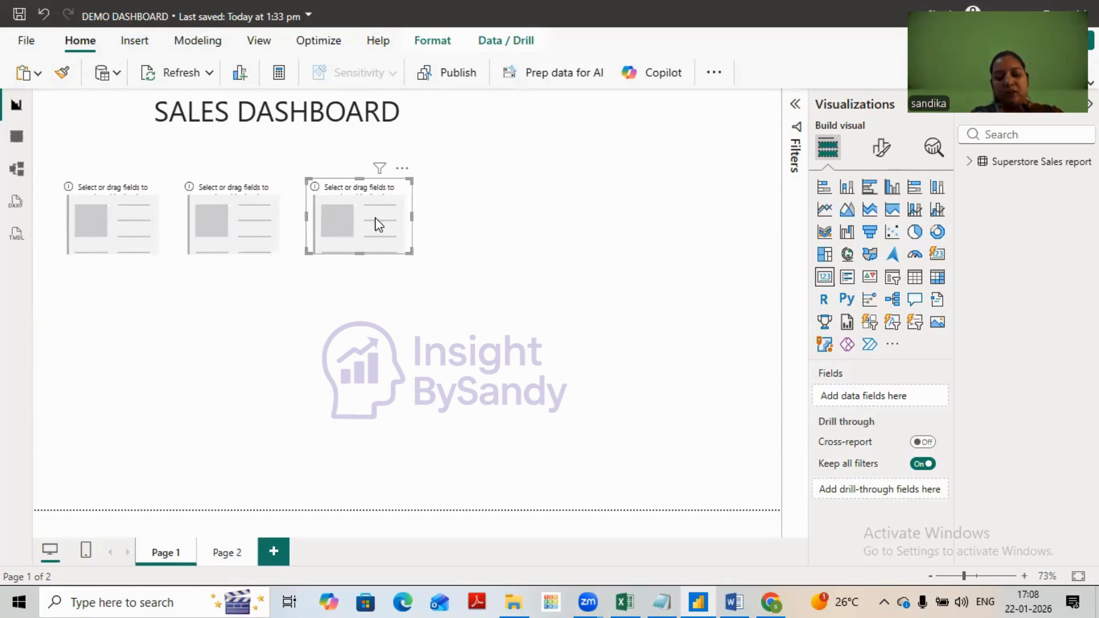
pyautogui.click(189, 224)
pyautogui.hotkey('ctrl', 'c')
pyautogui.hotkey('ctrl', 'v')
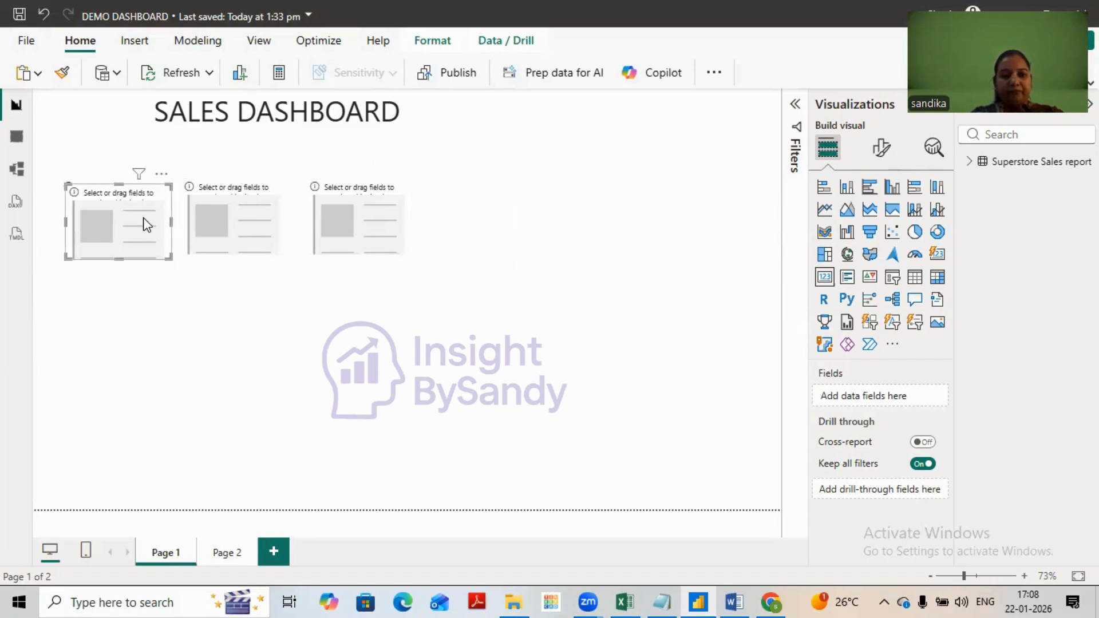
pyautogui.moveTo(147, 223); pyautogui.dragTo(512, 219)
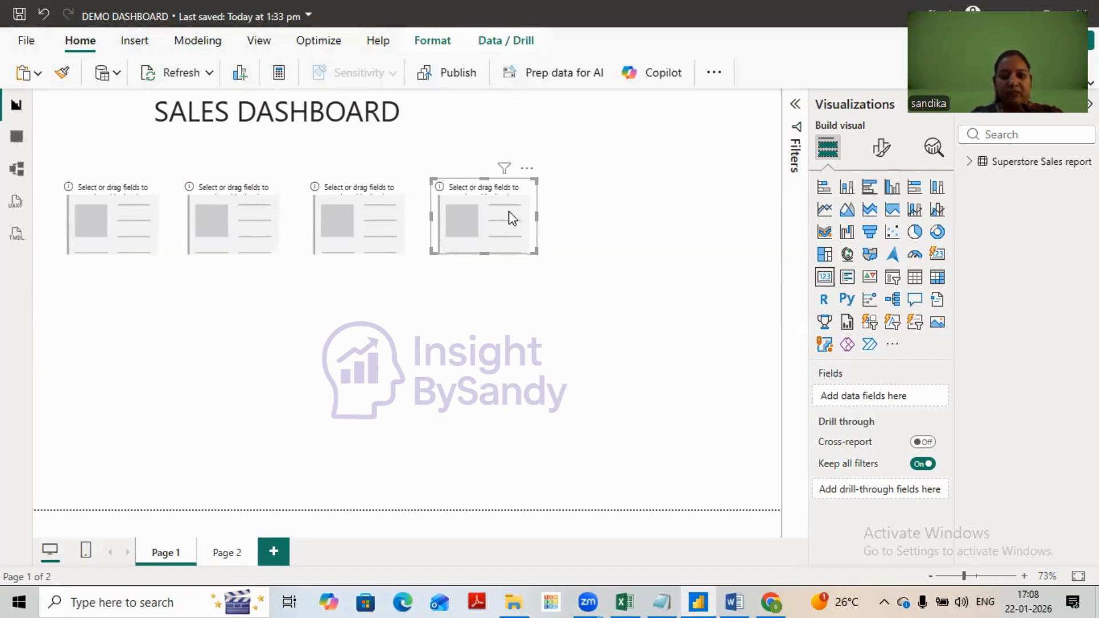
pyautogui.hotkey('ctrl', 'v')
pyautogui.moveTo(165, 221); pyautogui.dragTo(637, 206)
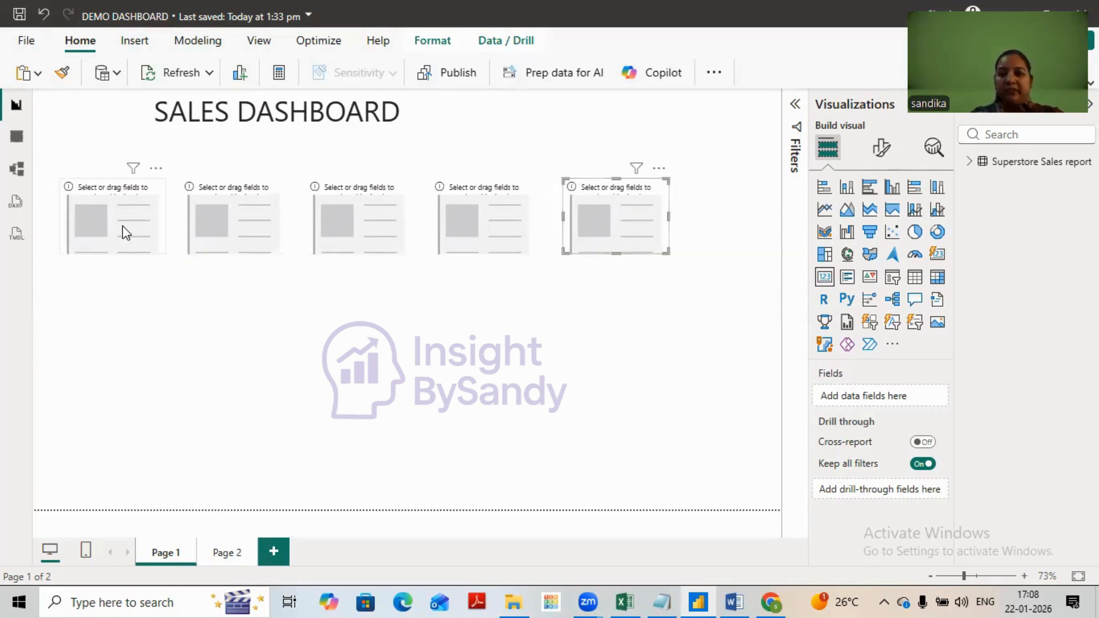
# - Assign the Sales field to the first card and the Profit field to the second card, both as sums
pyautogui.click(122, 227)
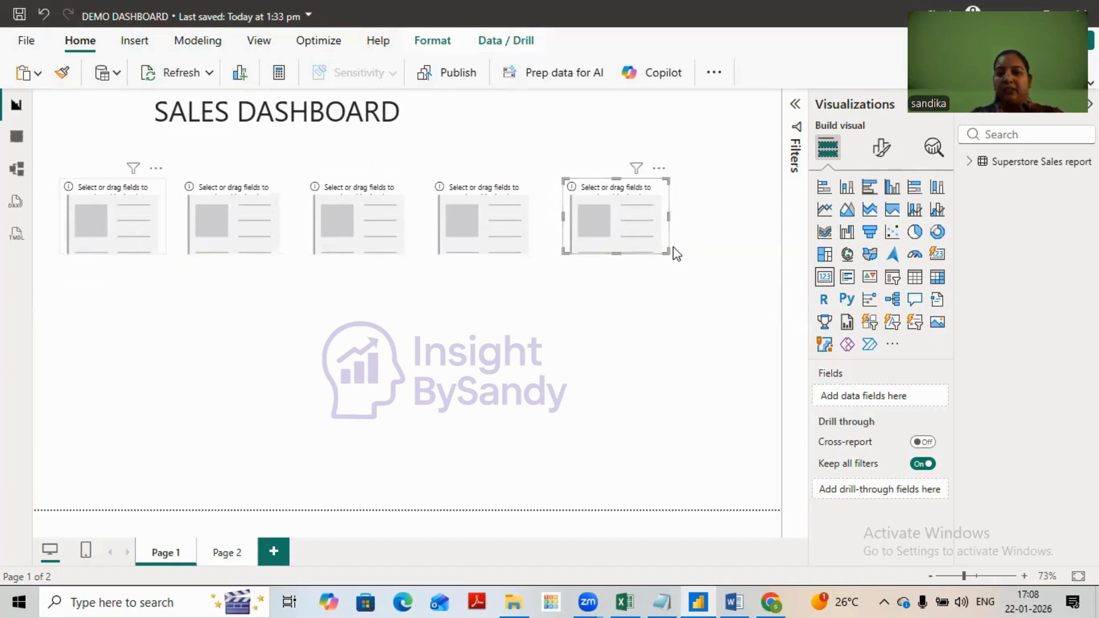
pyautogui.click(976, 163)
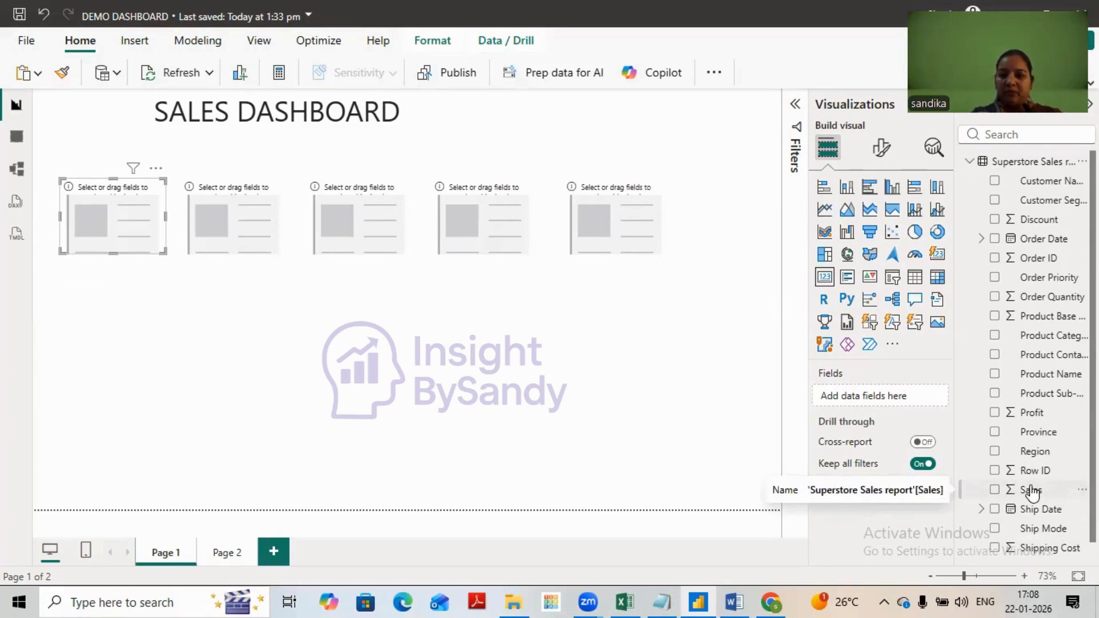
pyautogui.moveTo(1029, 491); pyautogui.dragTo(851, 400)
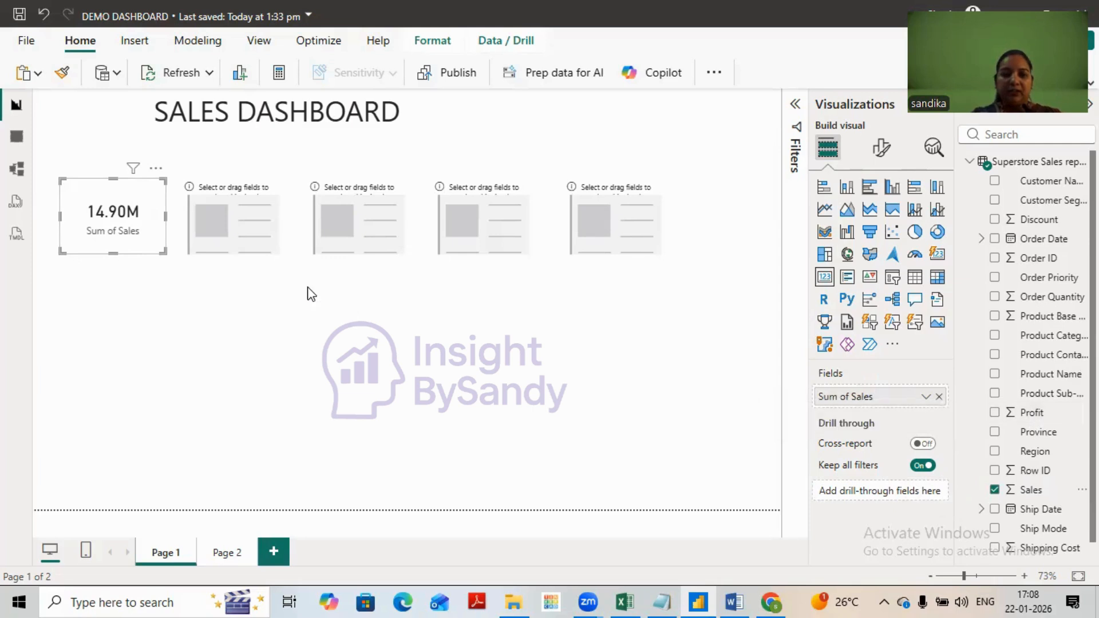
pyautogui.click(229, 218)
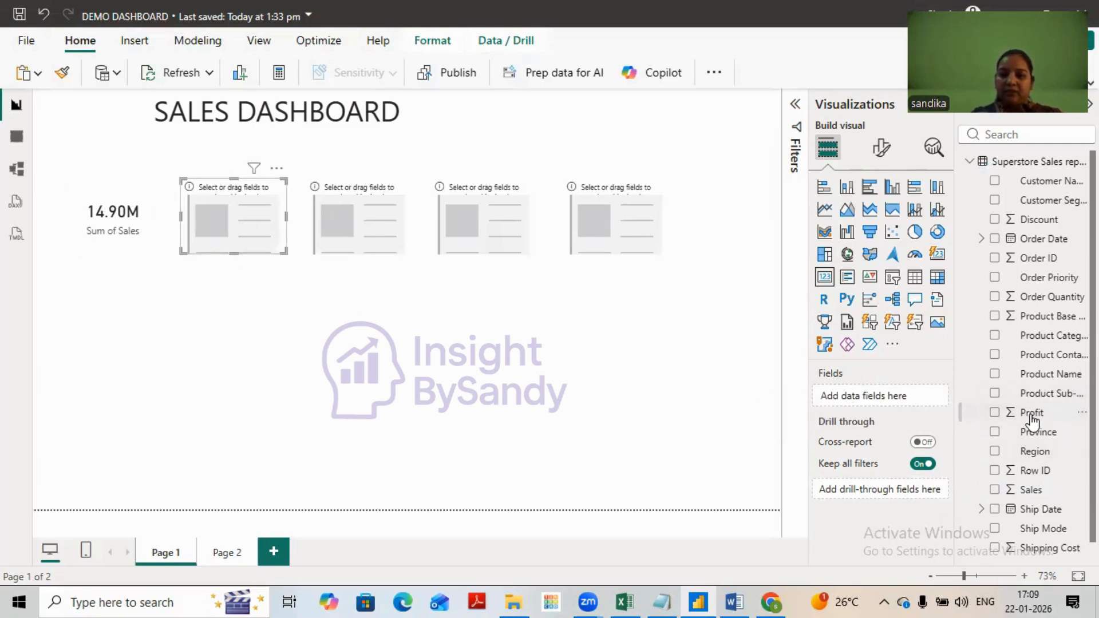
pyautogui.moveTo(1031, 414); pyautogui.dragTo(898, 395)
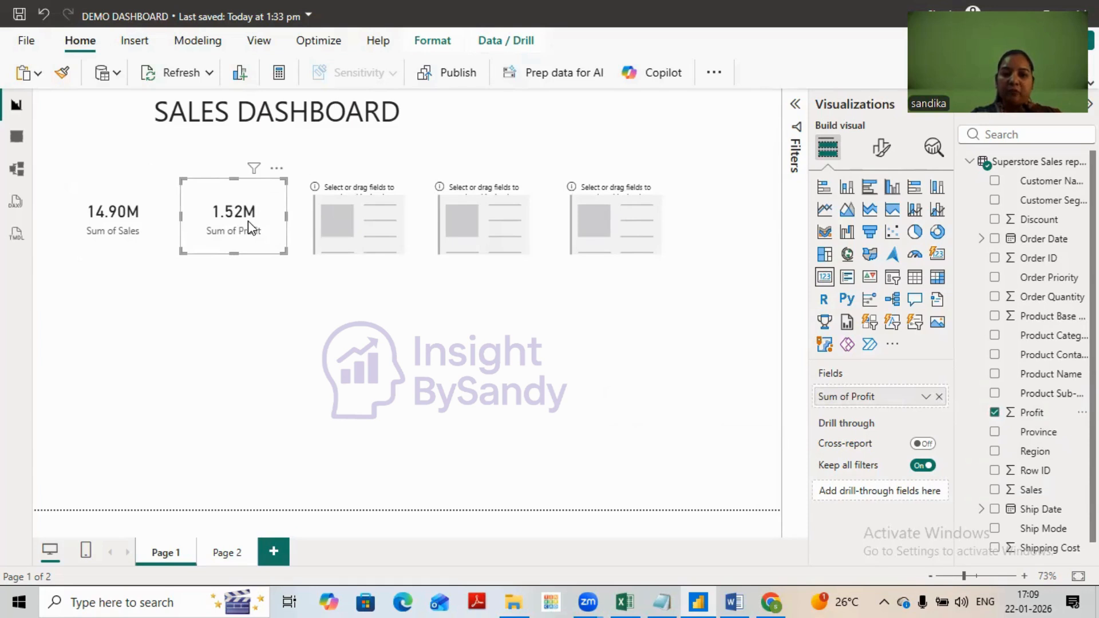
pyautogui.click(613, 411)
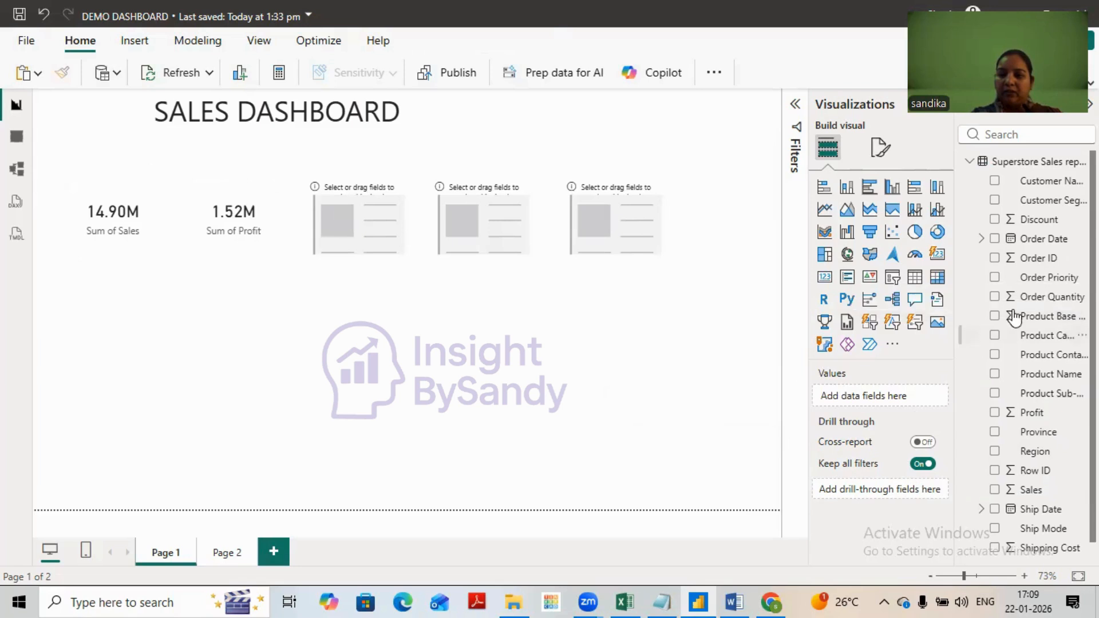
pyautogui.moveTo(1039, 306); pyautogui.dragTo(877, 401)
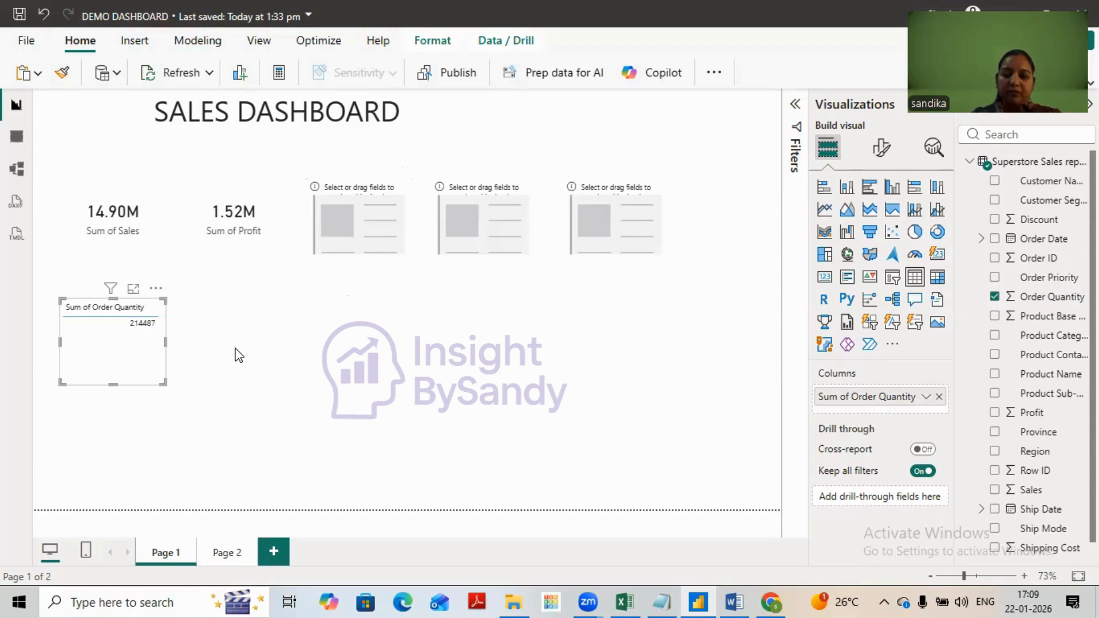
pyautogui.press('Delete')
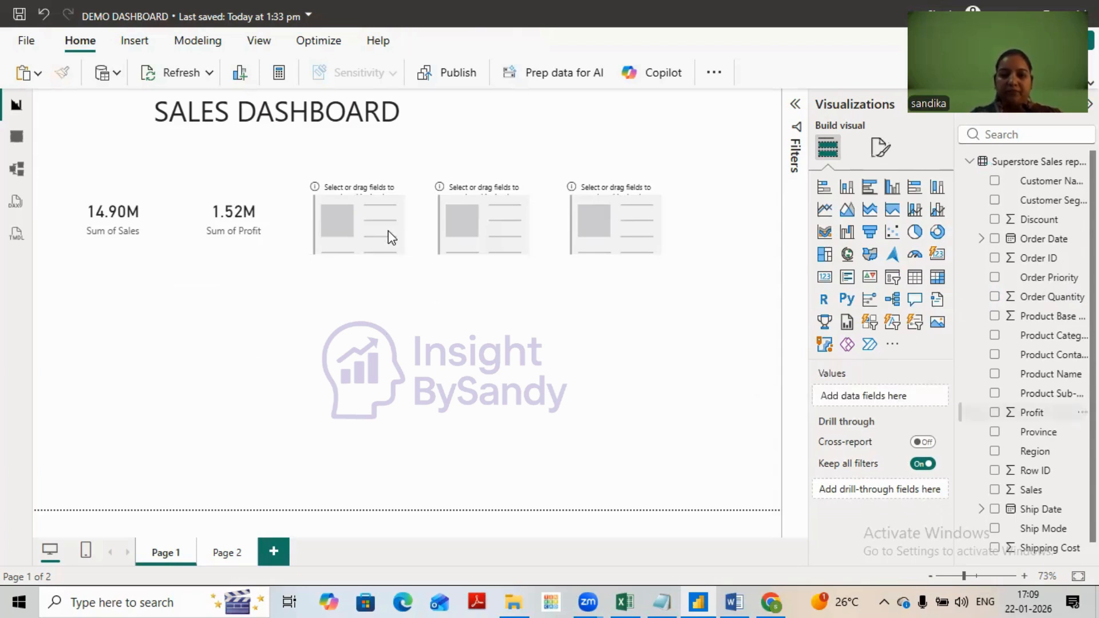
# - Assign the sum of Order Quantity to the third card and the count of Order ID to the fourth card
pyautogui.click(389, 231)
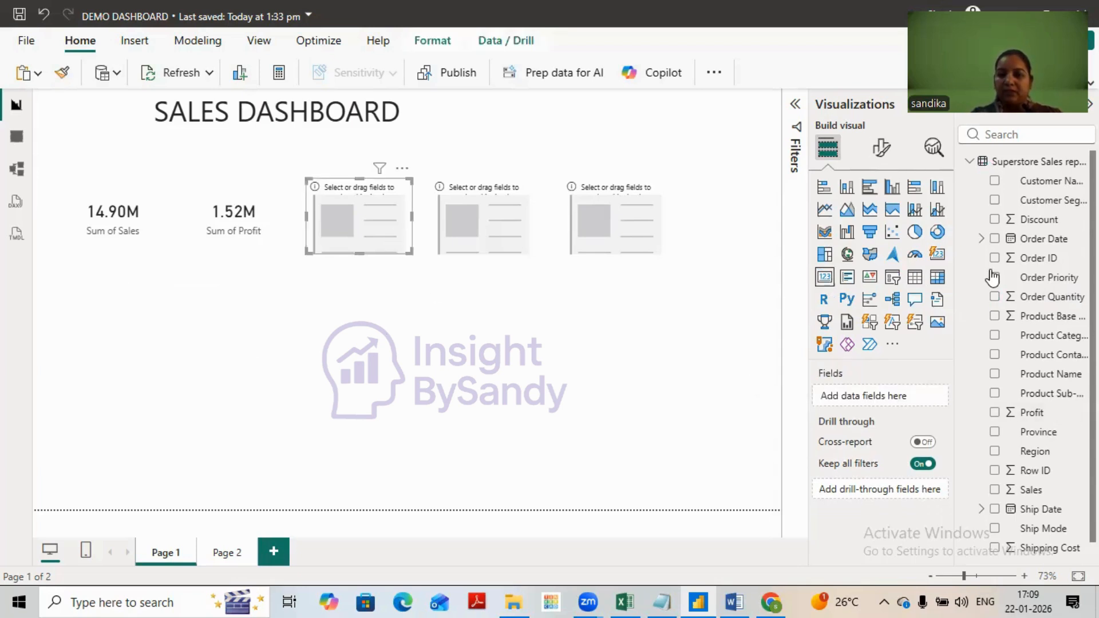
pyautogui.moveTo(1040, 298); pyautogui.dragTo(859, 387)
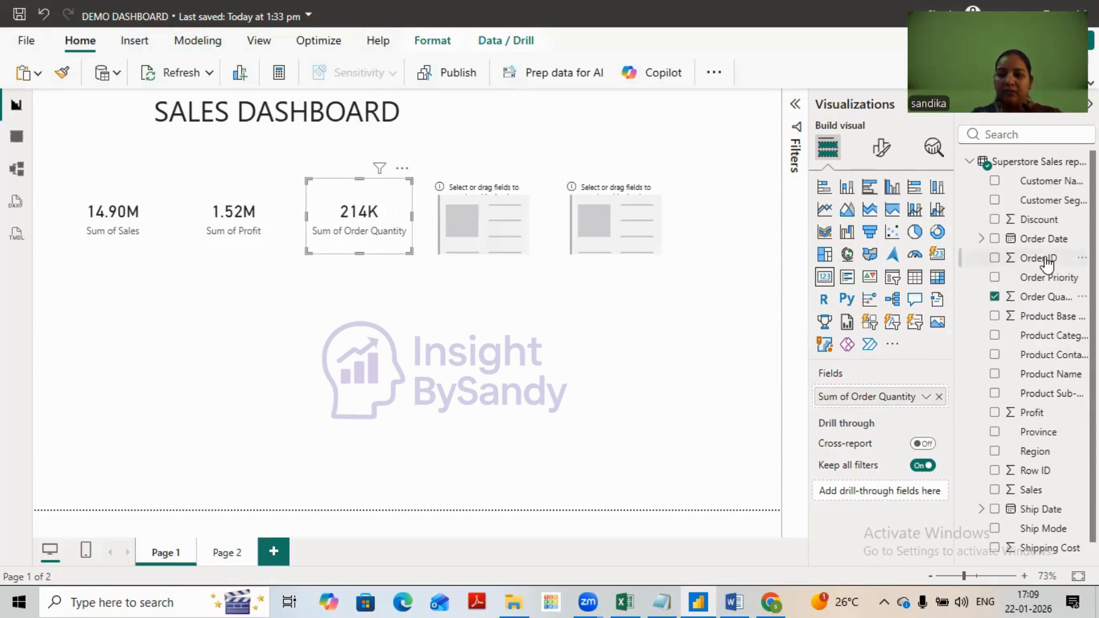
pyautogui.click(486, 213)
pyautogui.moveTo(1040, 264); pyautogui.dragTo(880, 441)
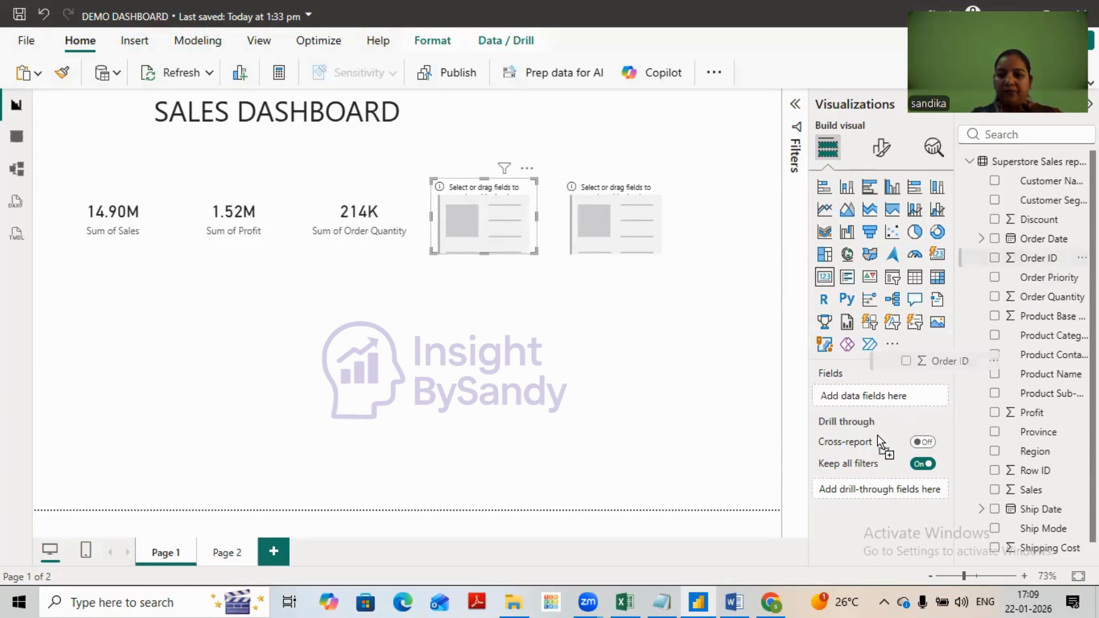
pyautogui.moveTo(877, 403); pyautogui.dragTo(876, 397)
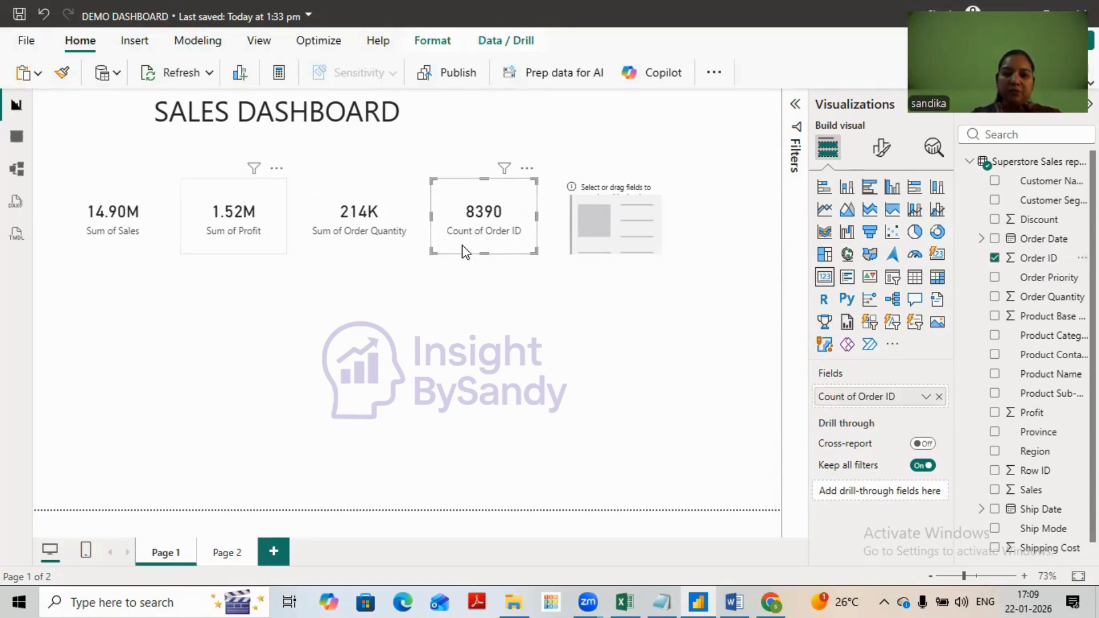
# - Turn off the category label of the Sales card
pyautogui.click(111, 224)
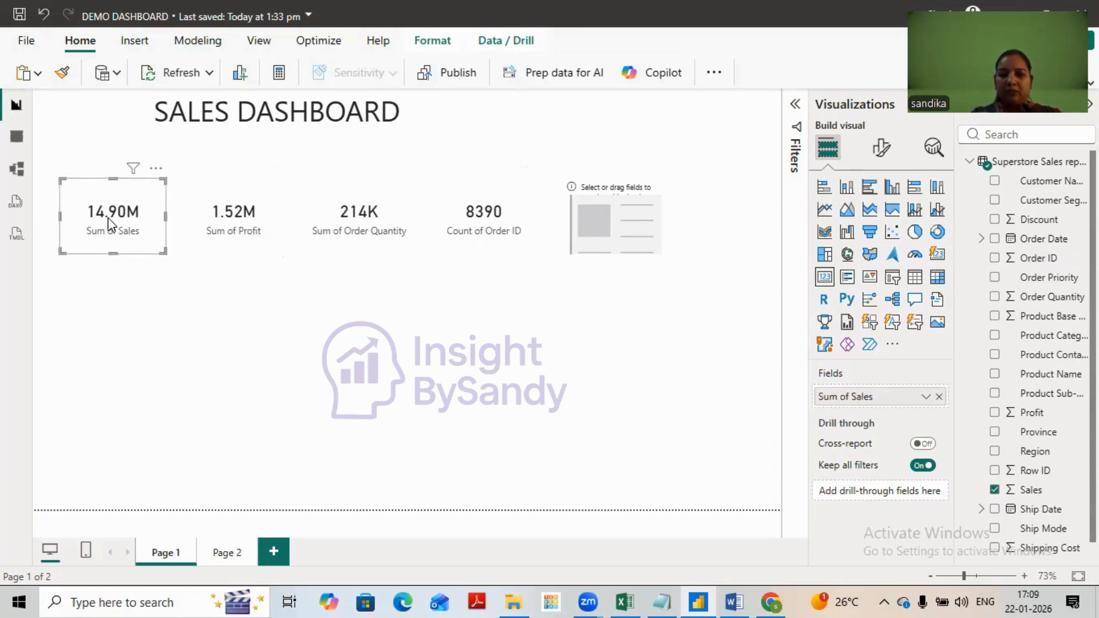
pyautogui.click(883, 151)
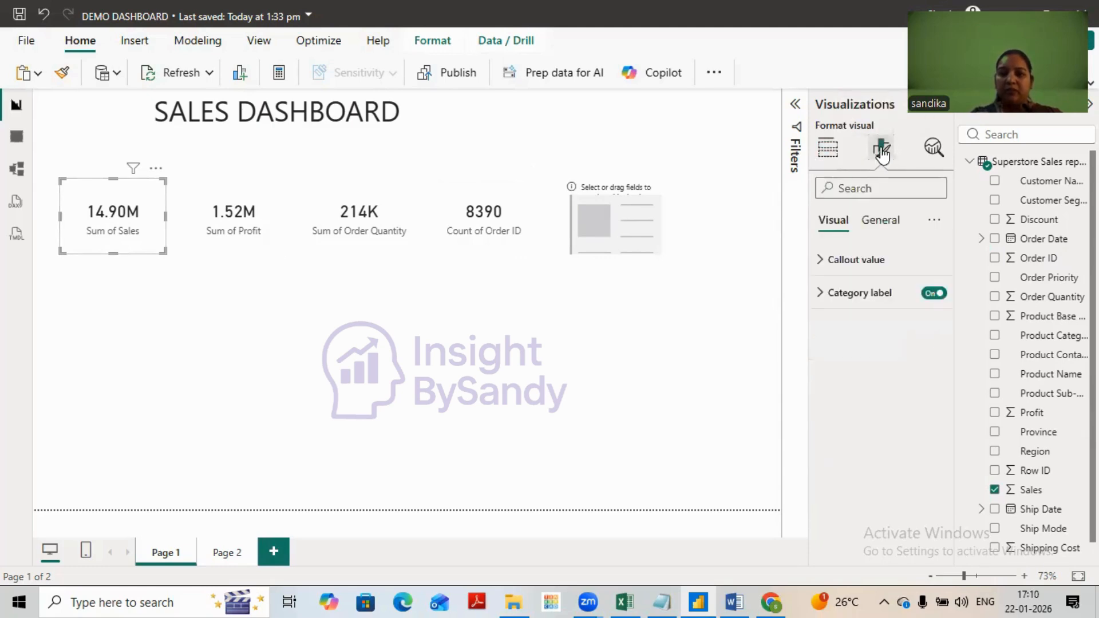
pyautogui.click(935, 293)
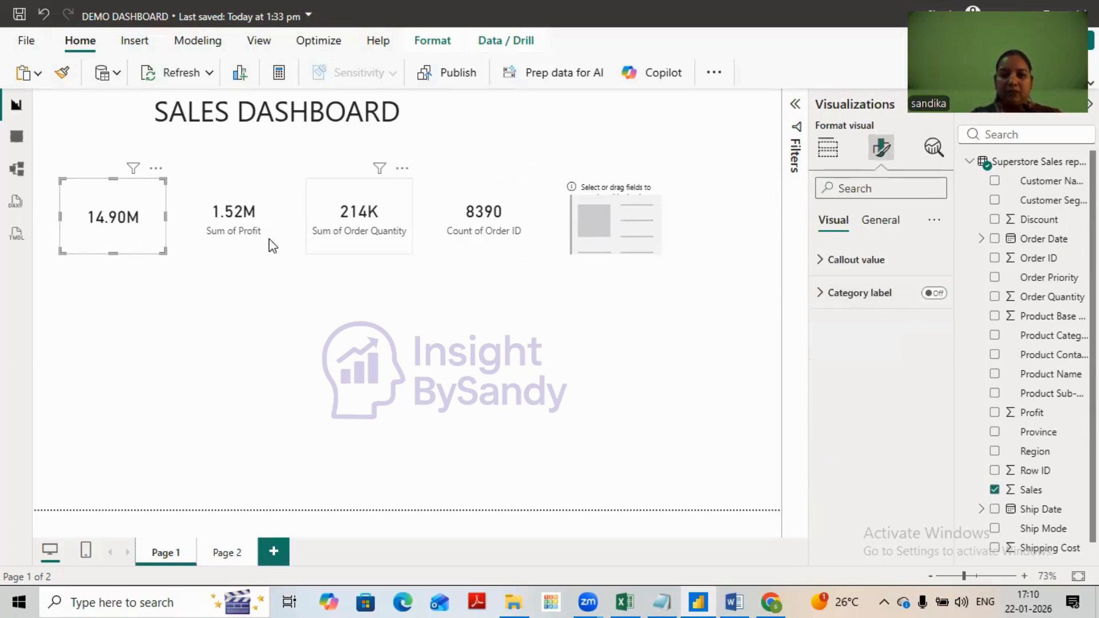
pyautogui.click(234, 231)
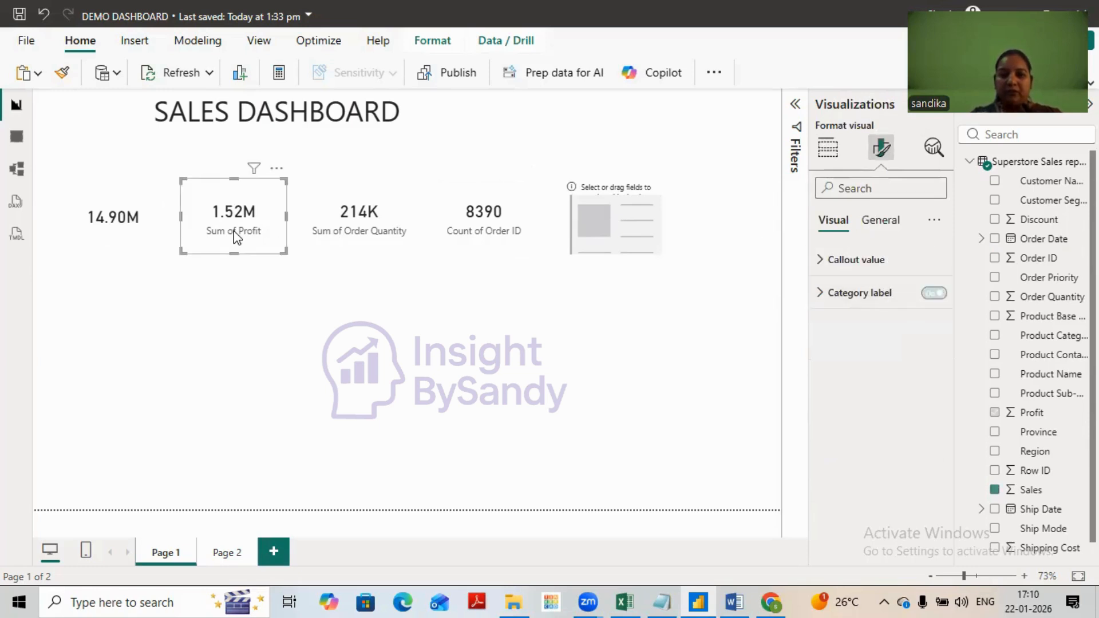
# - Enable the title on the Sales card and set its text to "Total Sale"
pyautogui.click(140, 226)
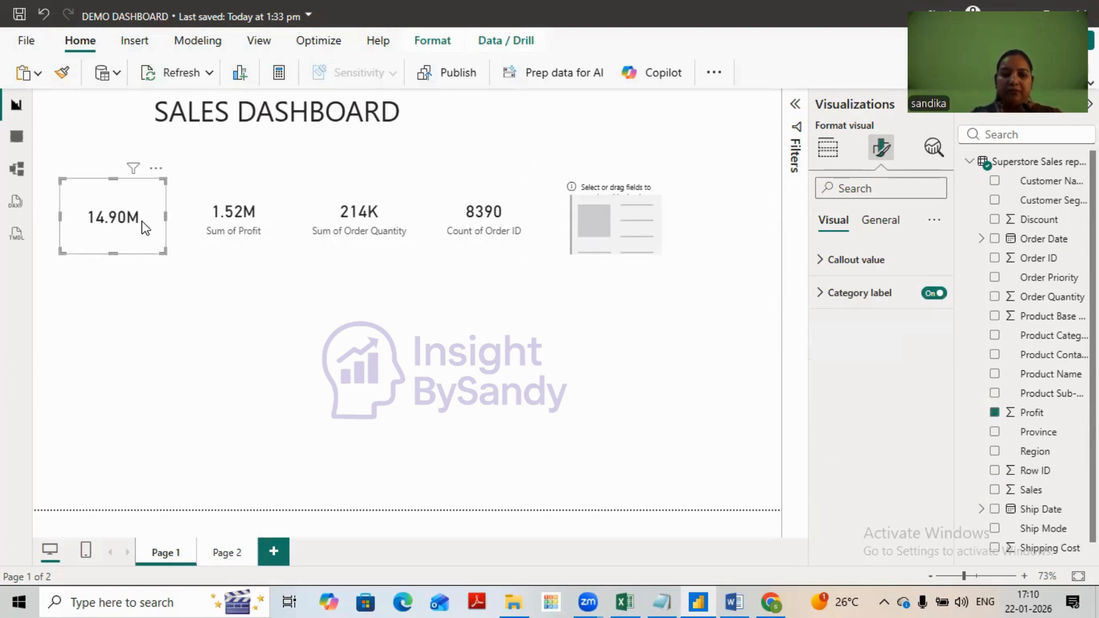
pyautogui.click(882, 221)
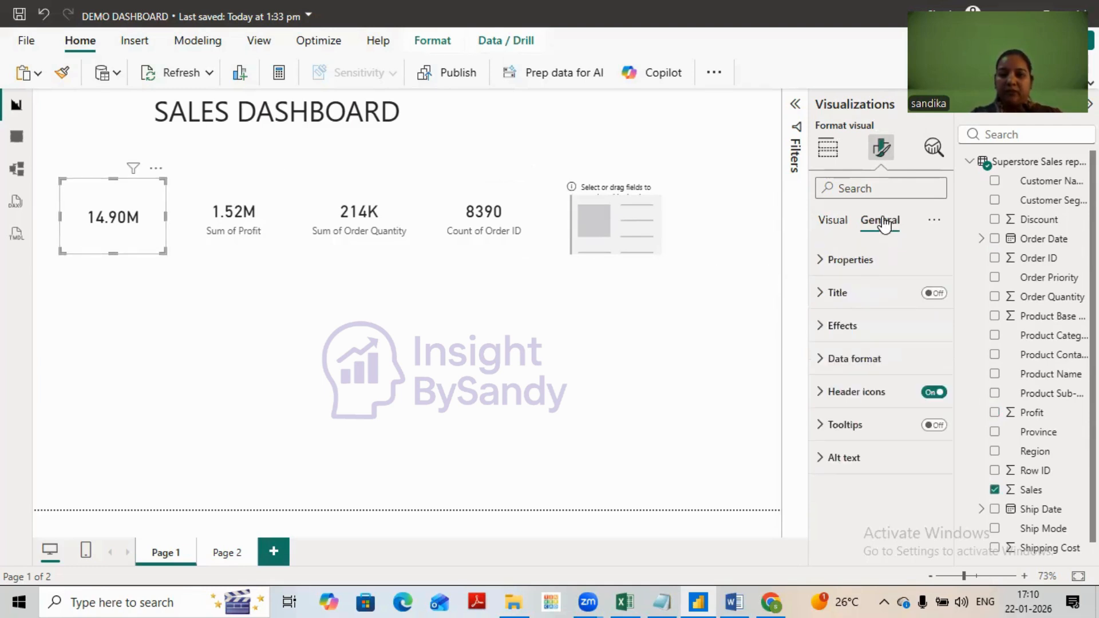
pyautogui.click(935, 294)
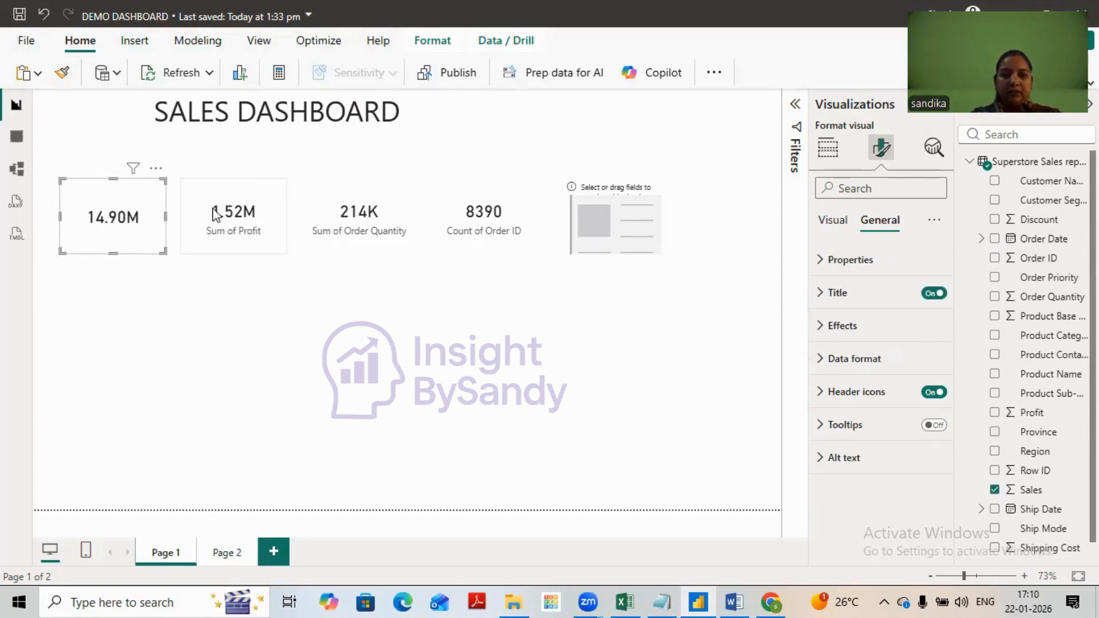
pyautogui.click(847, 294)
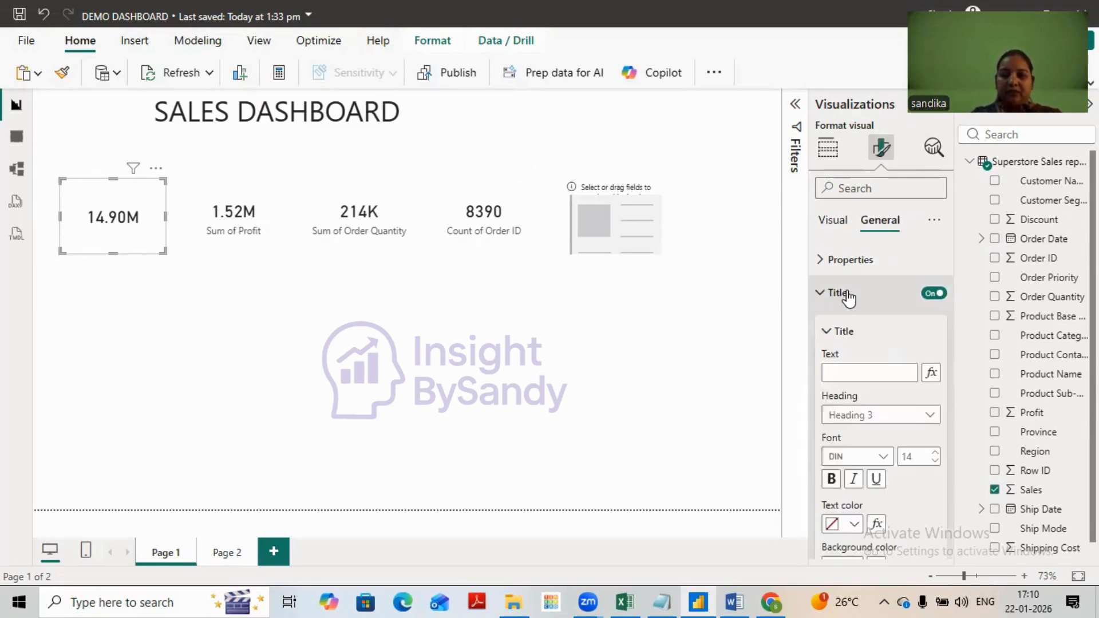
pyautogui.click(837, 371)
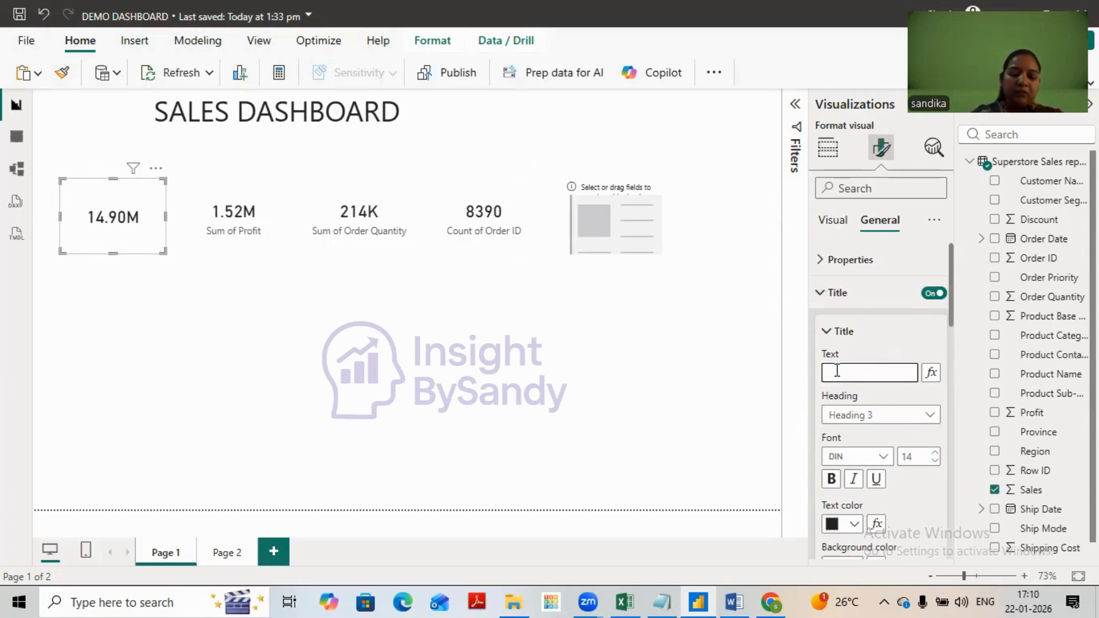
pyautogui.write('Total ')
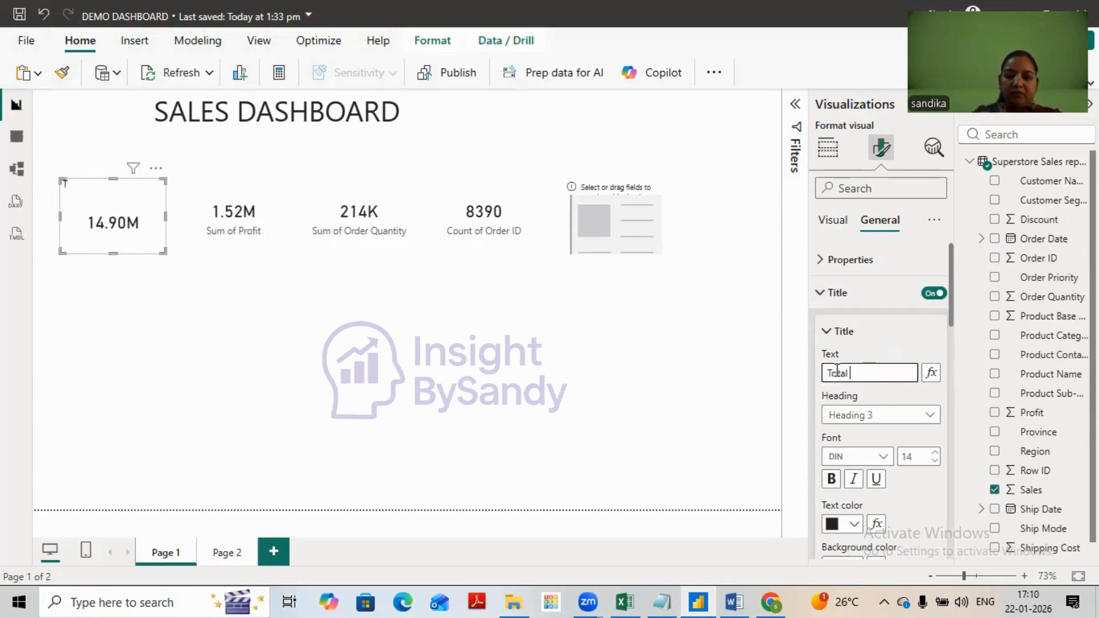
pyautogui.write('Sale')
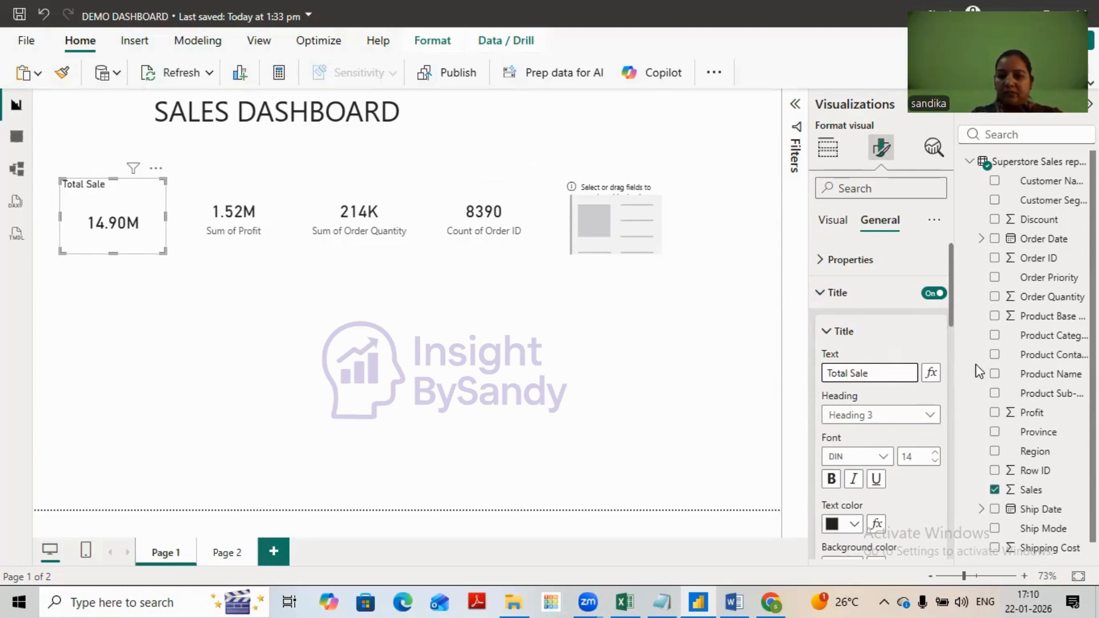
# - Set the Sales card's title font size to 20 and make it bold
pyautogui.click(935, 454)
pyautogui.click(936, 453)
pyautogui.click(936, 454)
pyautogui.click(935, 453)
pyautogui.click(936, 453)
pyautogui.click(935, 454)
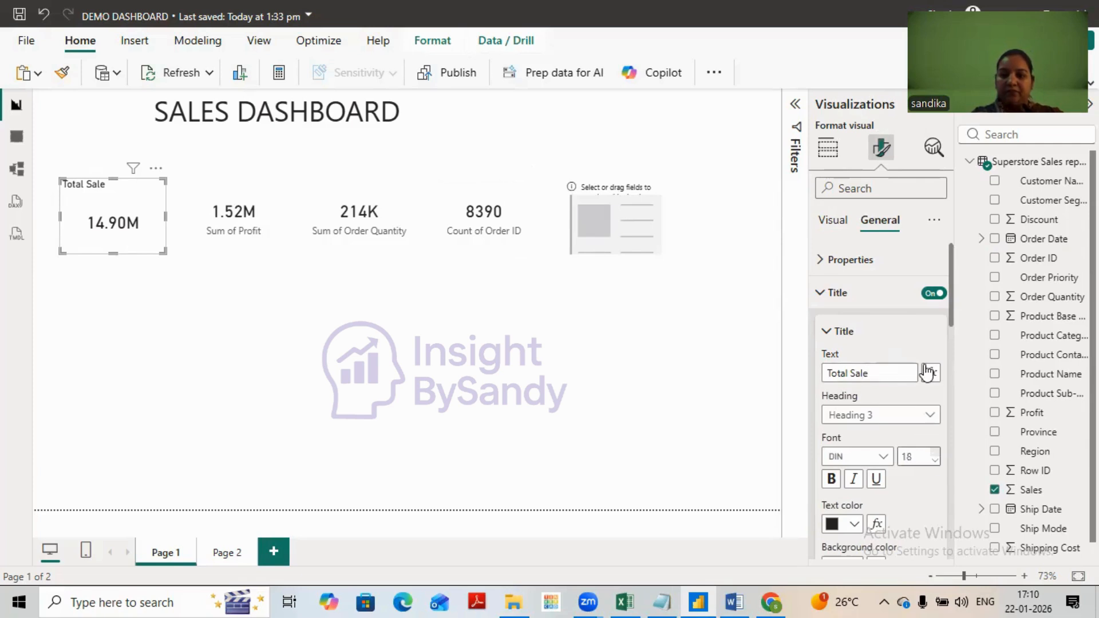
pyautogui.click(832, 480)
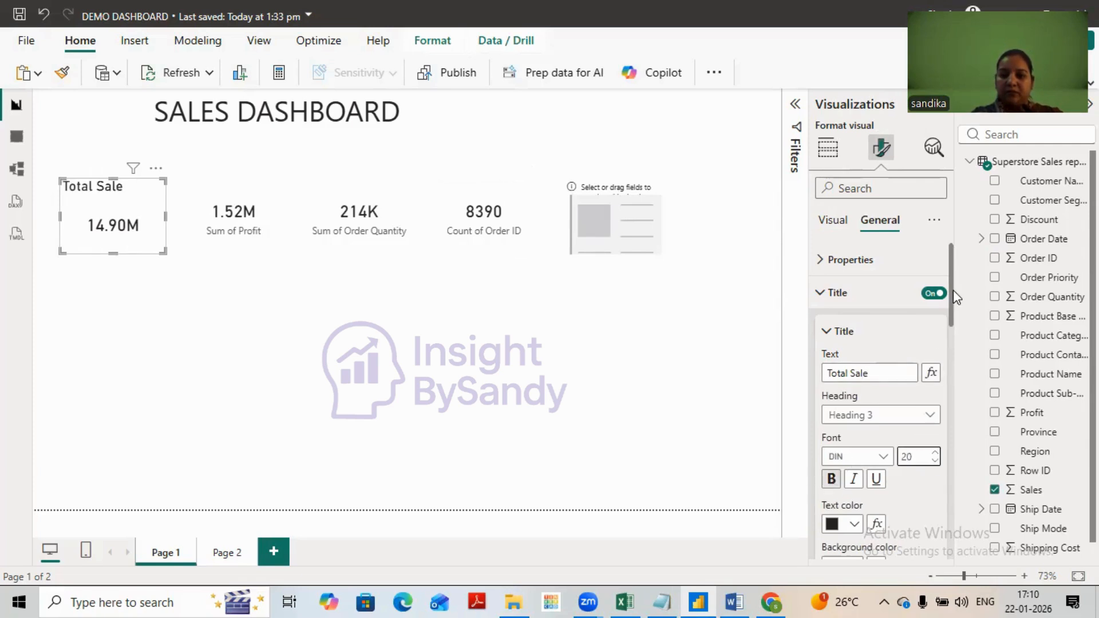
pyautogui.scroll(-5, 865, 344)
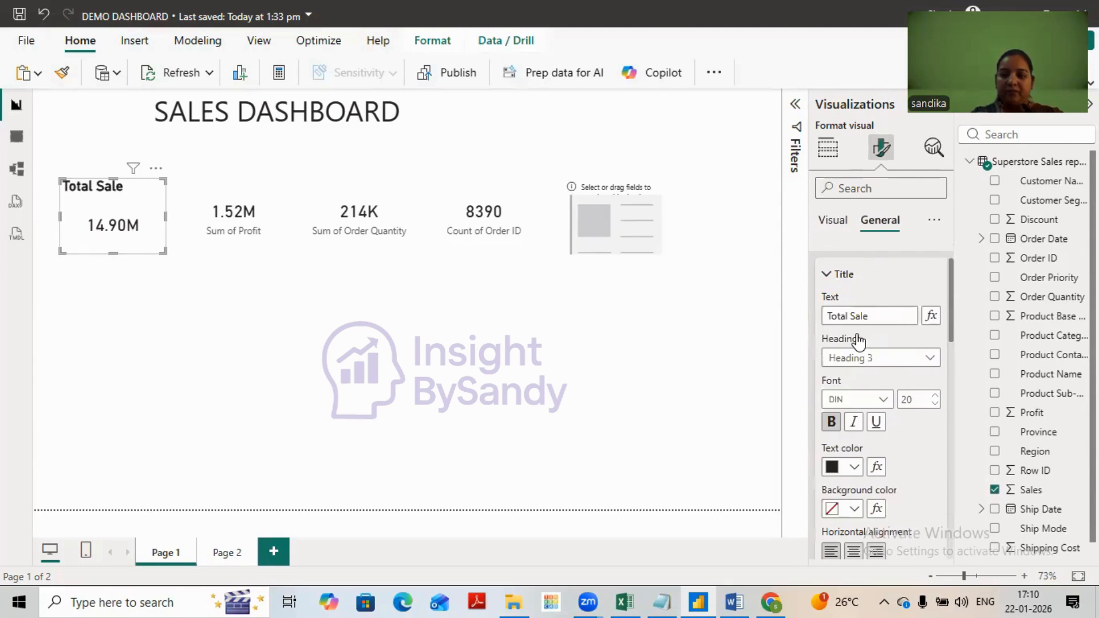
# - Center the Total Sale card's title horizontally and shrink the card to fit closely around its contents
pyautogui.click(854, 337)
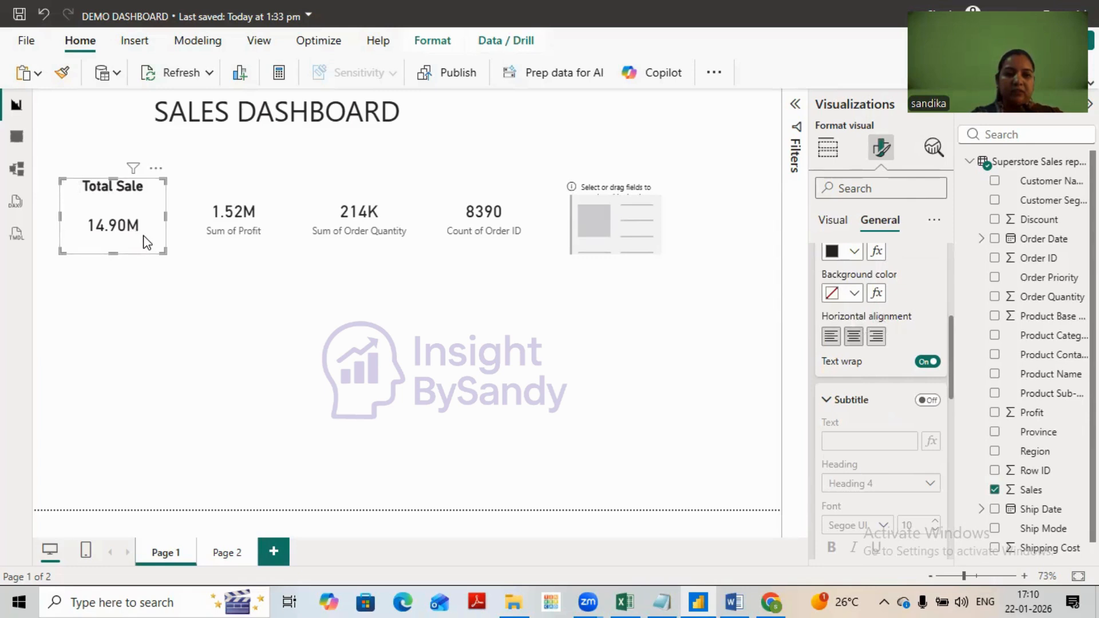
pyautogui.moveTo(164, 252); pyautogui.dragTo(142, 237)
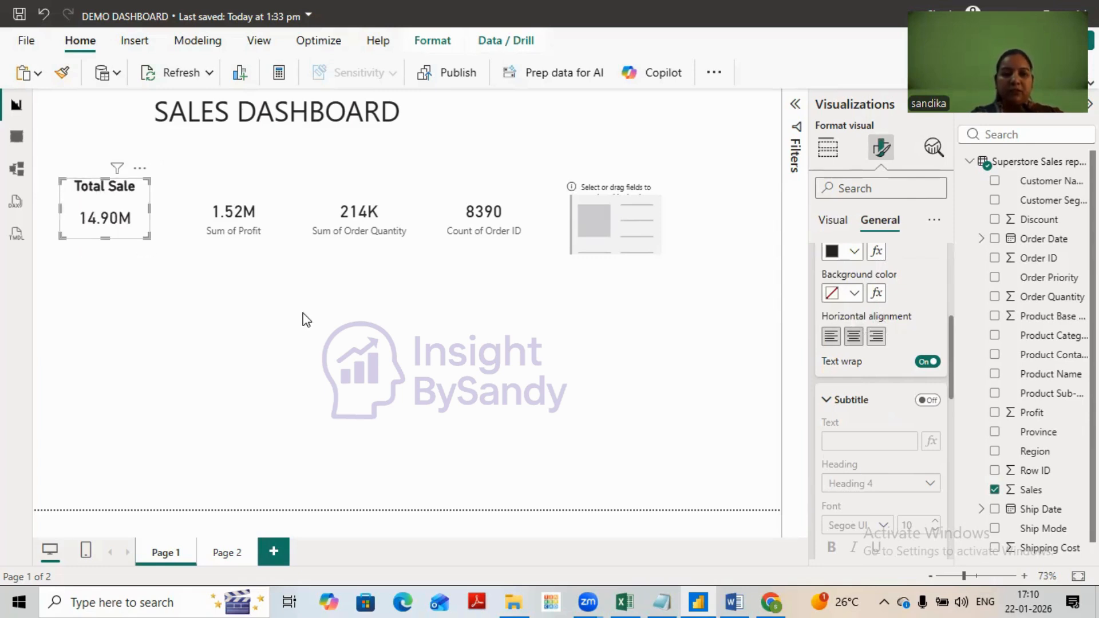
# - Move the Sum of Profit card next to the Total Sale card and shrink it to about the same size
pyautogui.click(229, 231)
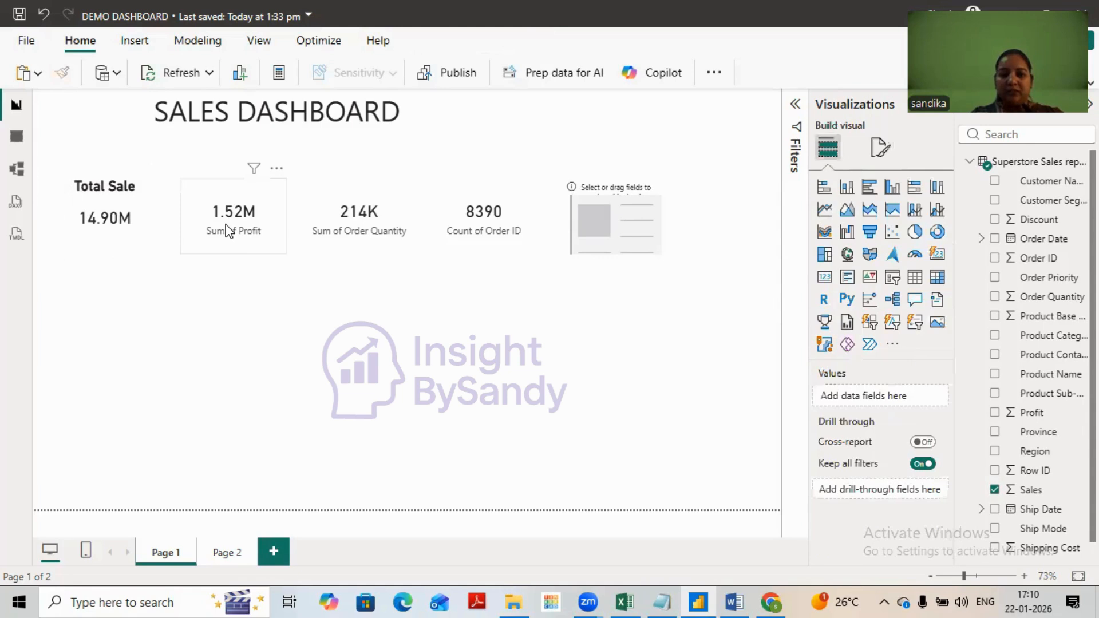
pyautogui.moveTo(225, 224); pyautogui.dragTo(215, 222)
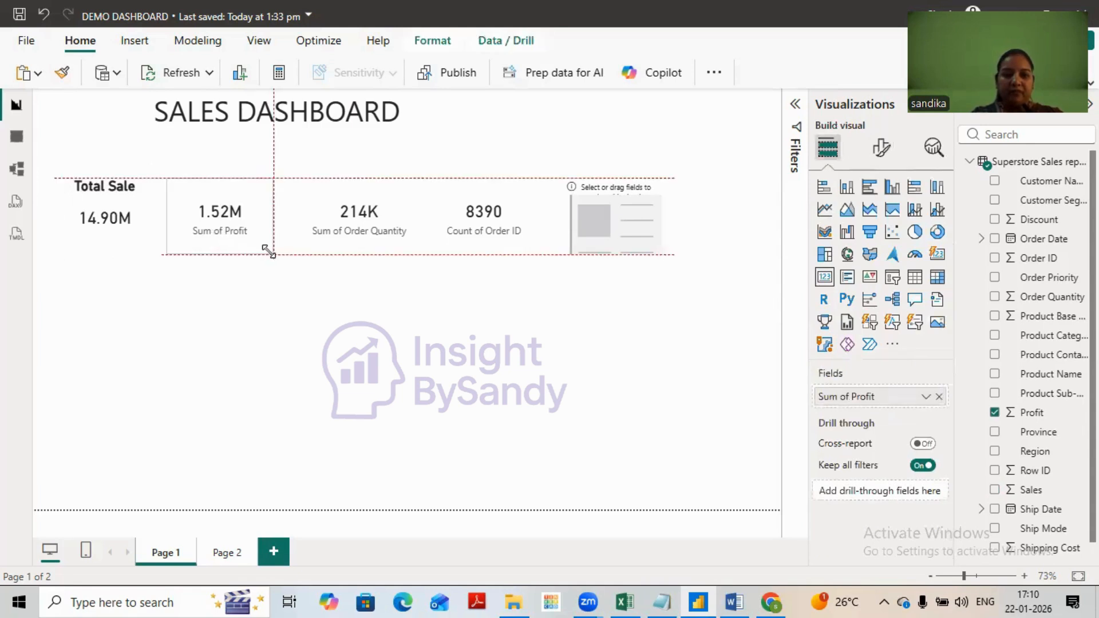
pyautogui.moveTo(269, 251); pyautogui.dragTo(257, 239)
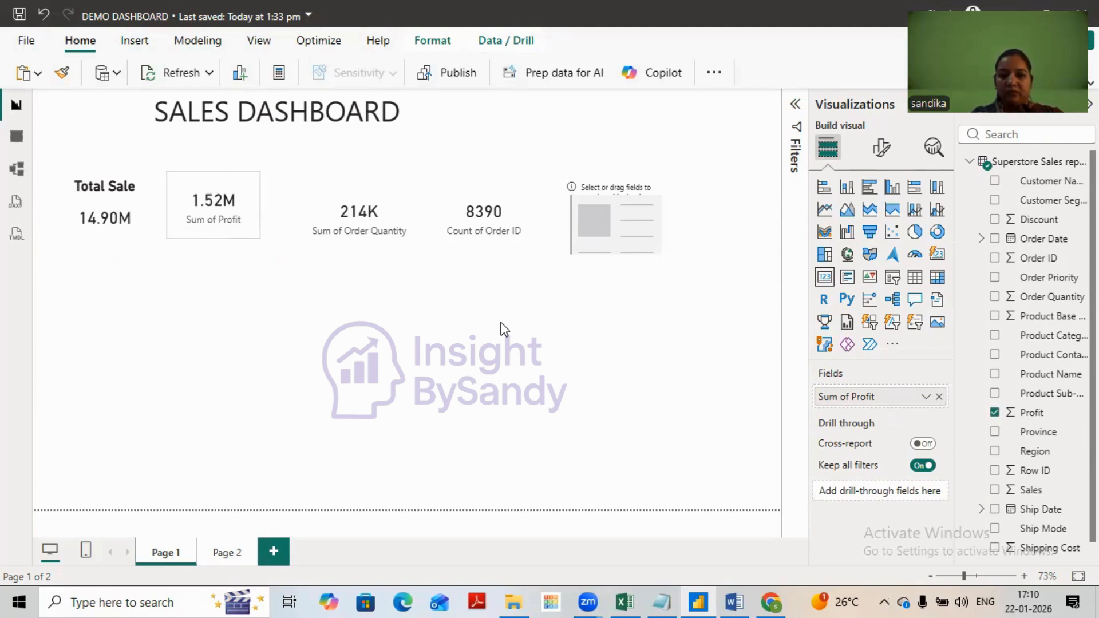
# - Turn off the Profit card's category label, enable its title and set the title text to "Total Profit"
pyautogui.click(881, 149)
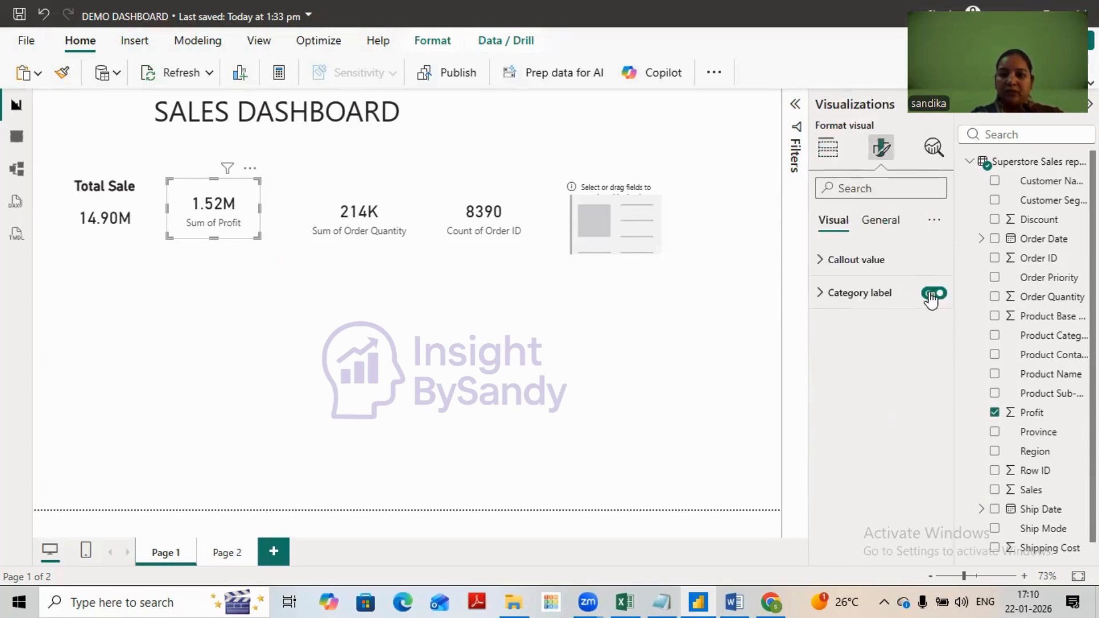
pyautogui.click(933, 294)
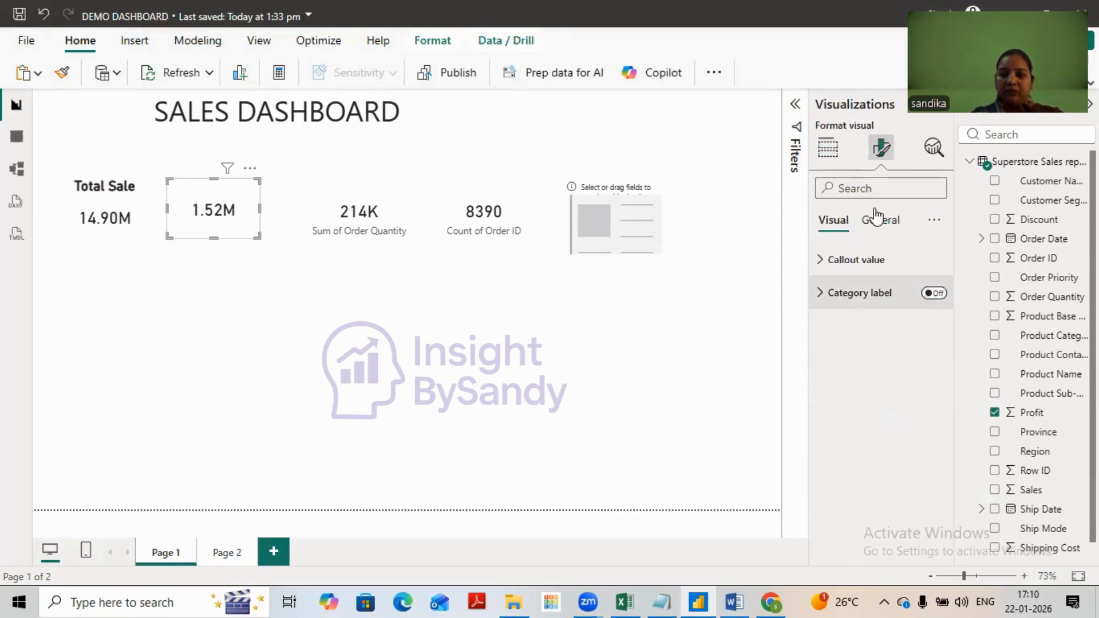
pyautogui.click(881, 220)
pyautogui.click(927, 294)
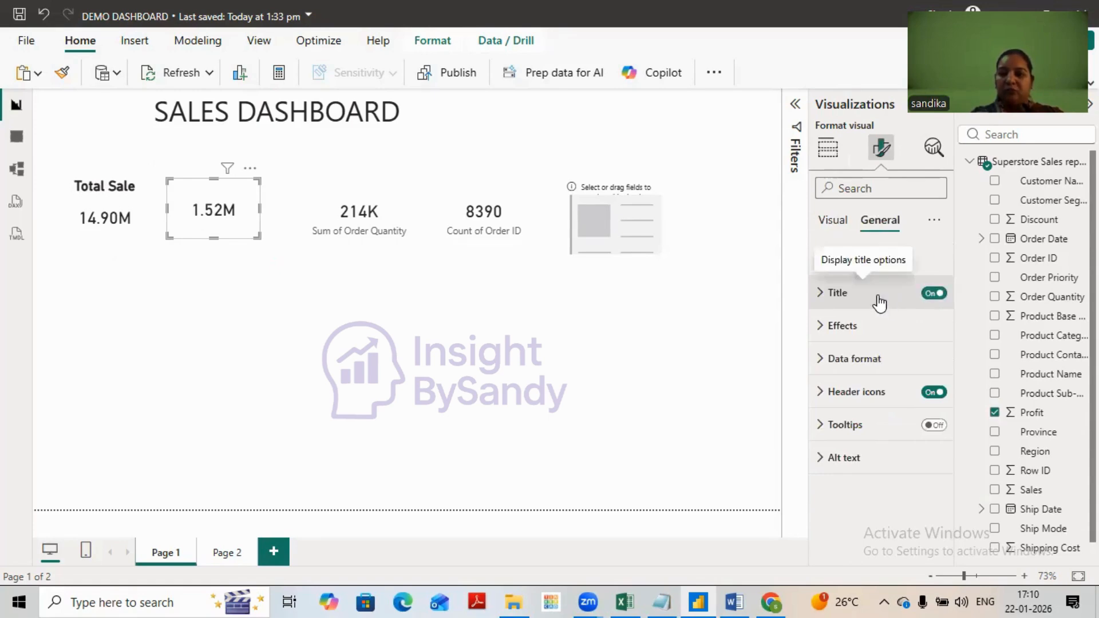
pyautogui.click(880, 304)
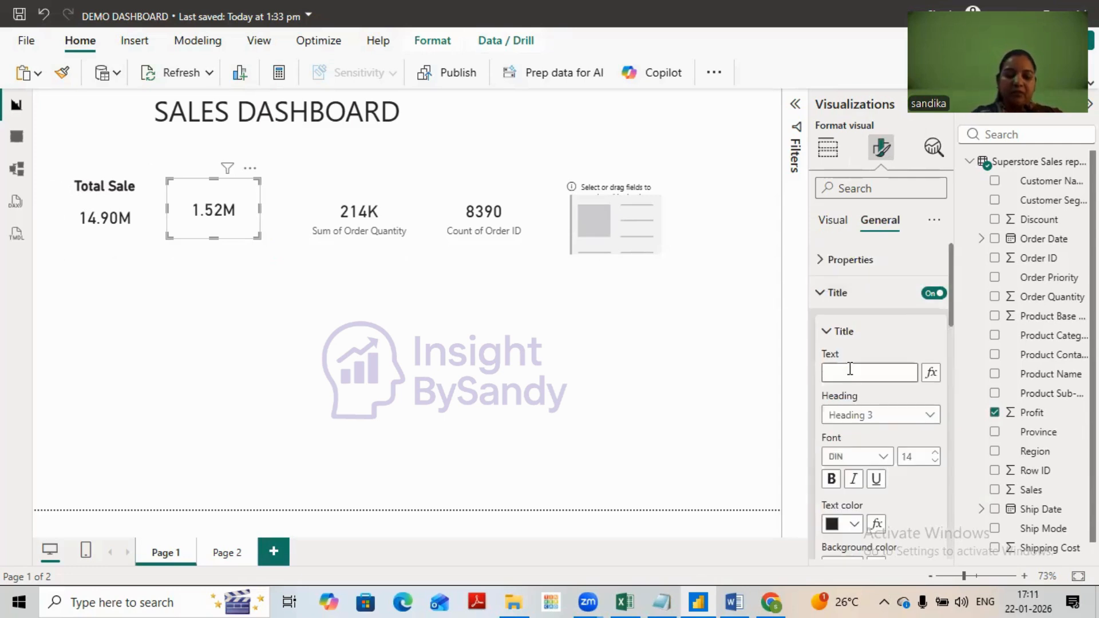
pyautogui.click(850, 373)
pyautogui.write('To')
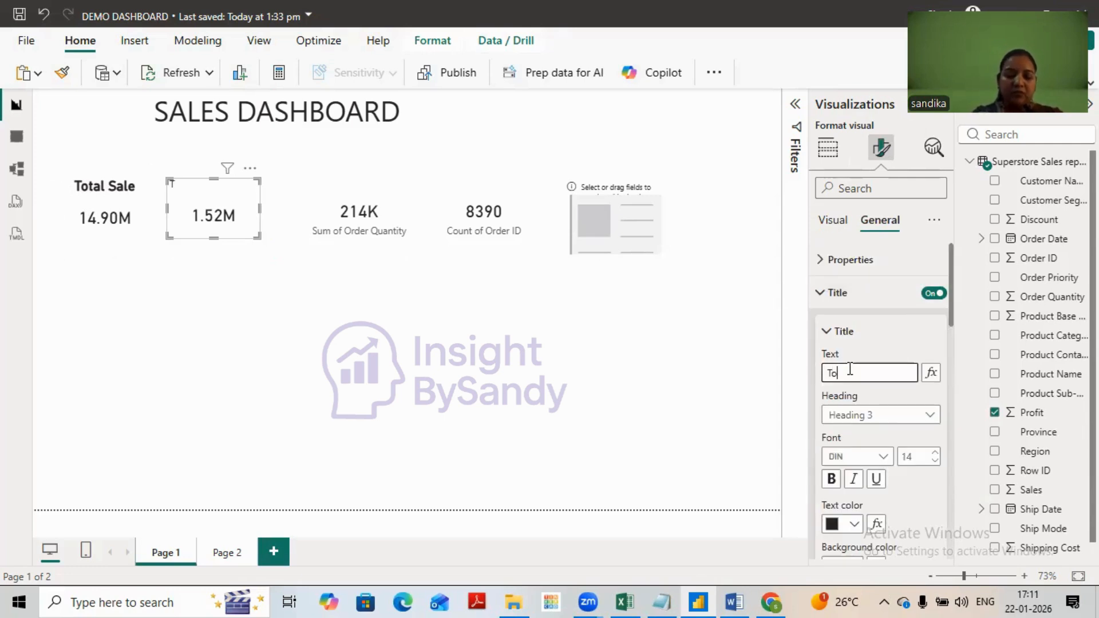
pyautogui.write('tal ')
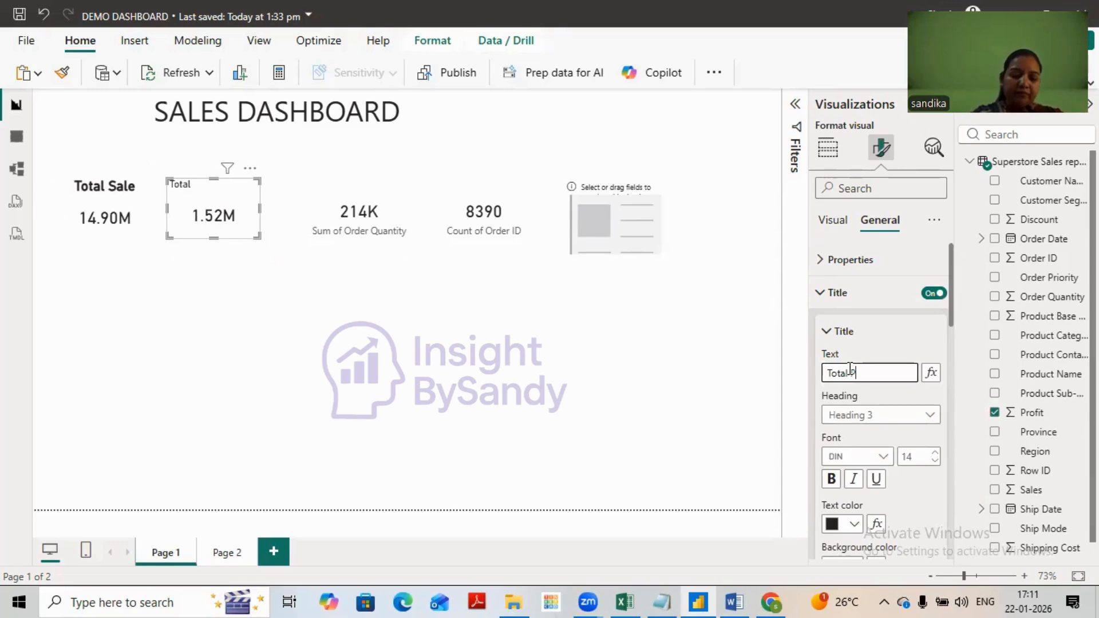
pyautogui.write('Profit')
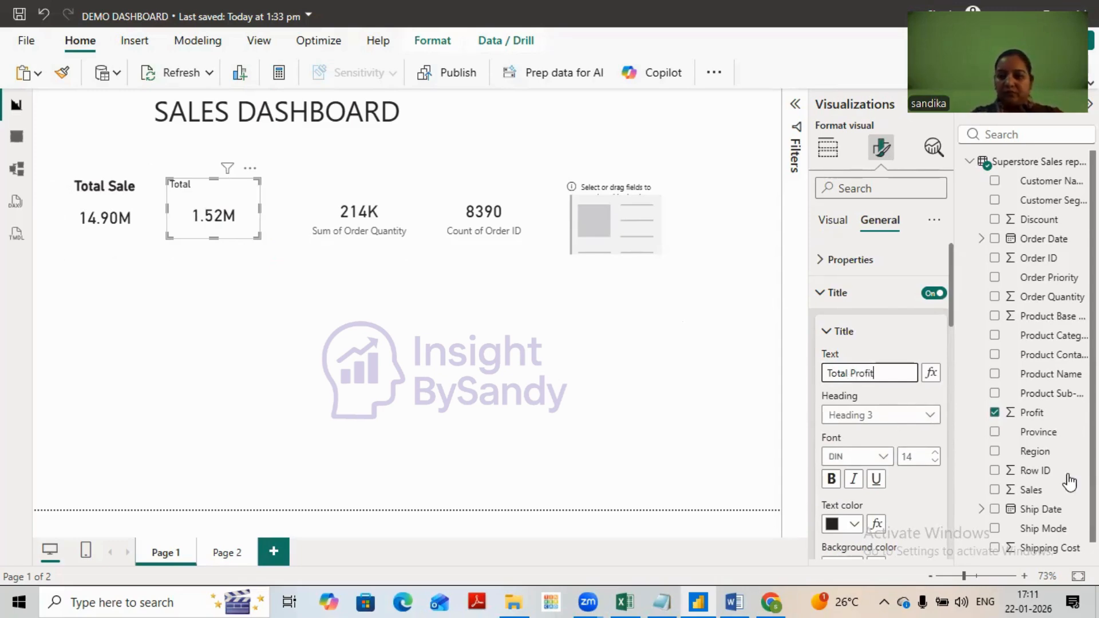
# - Format the Total Profit card's title as bold, font size 20 and horizontally centered
pyautogui.click(934, 457)
pyautogui.click(934, 457)
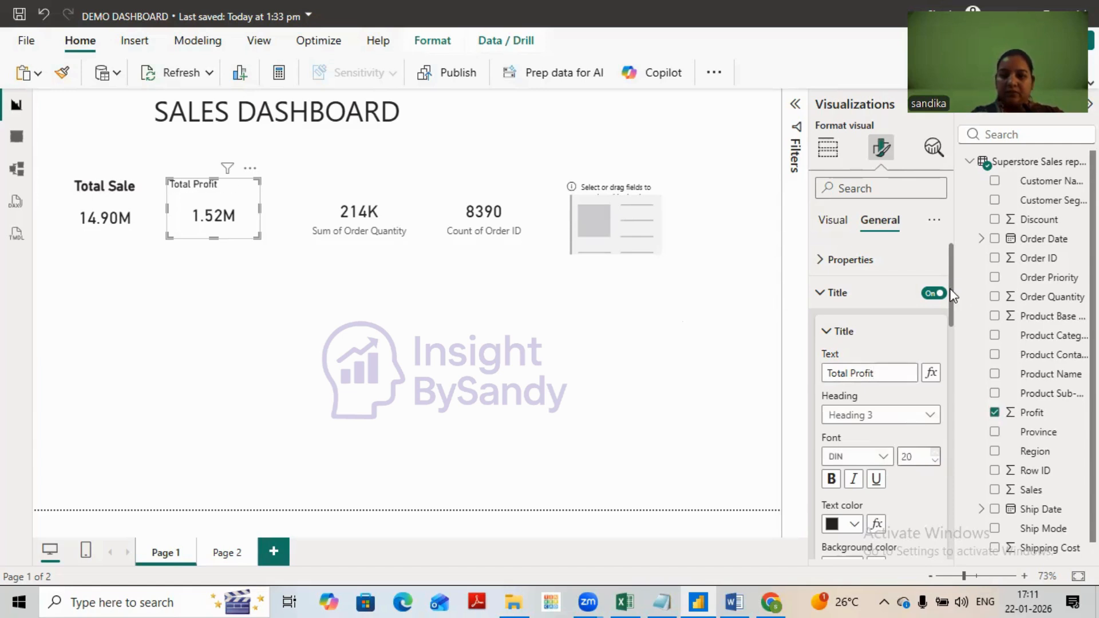
pyautogui.scroll(-3, 954, 334)
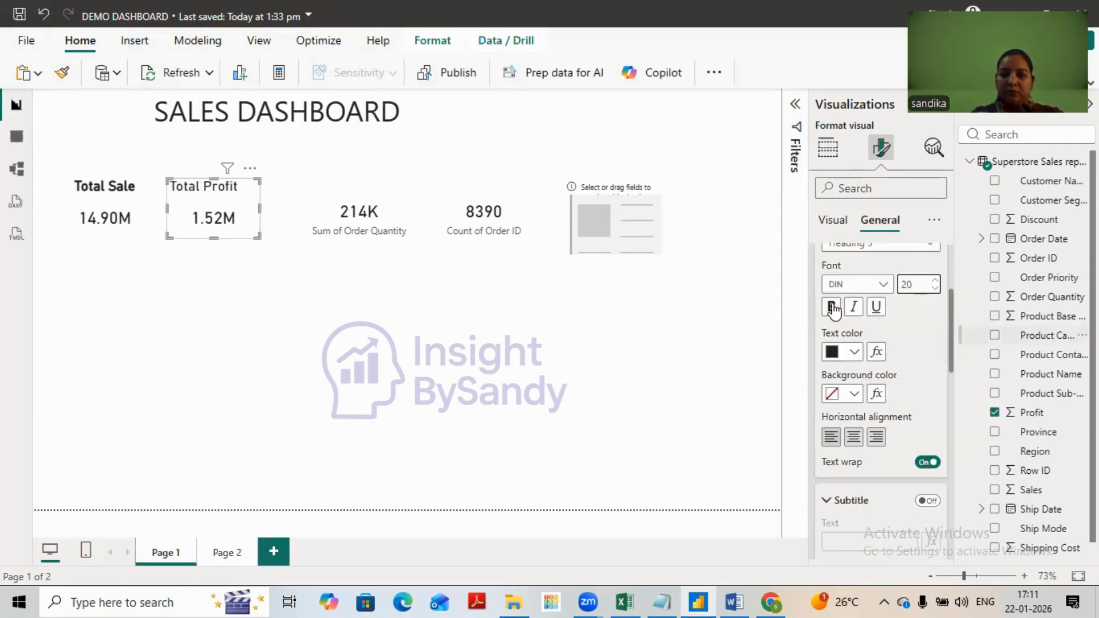
pyautogui.click(834, 310)
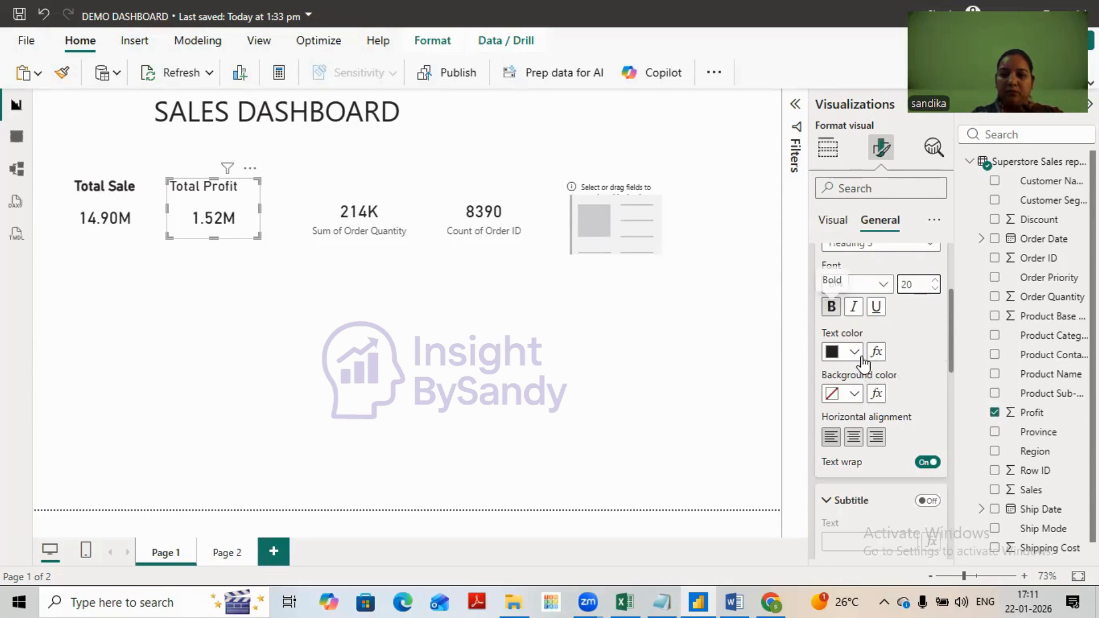
pyautogui.click(854, 439)
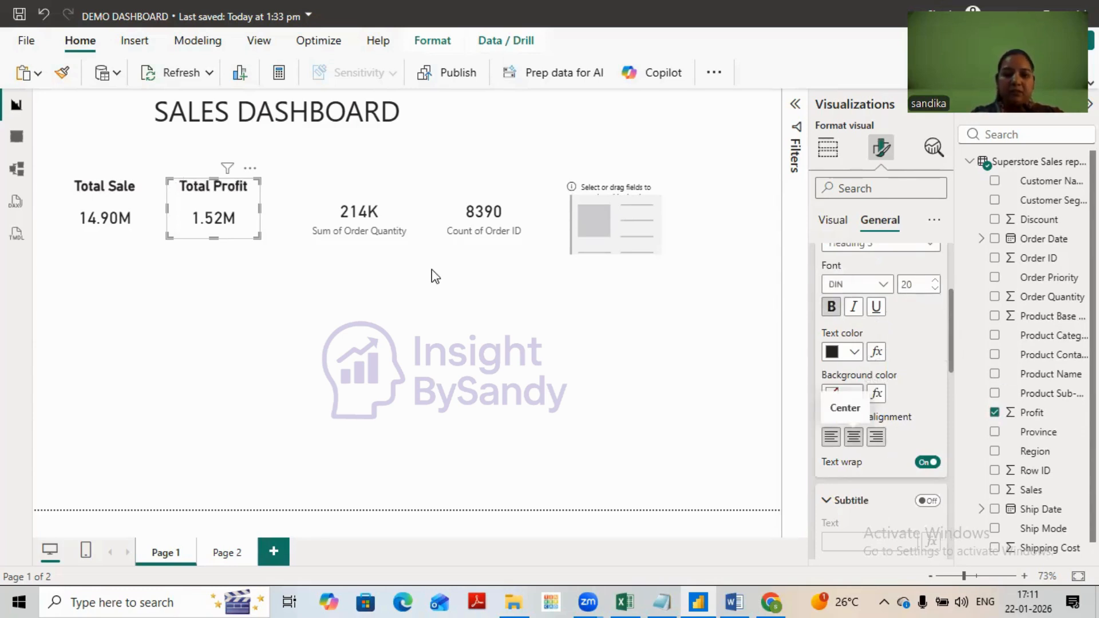
# - Enable the title on the Order Quantity card and set its text to "Total Quantity"
pyautogui.click(363, 231)
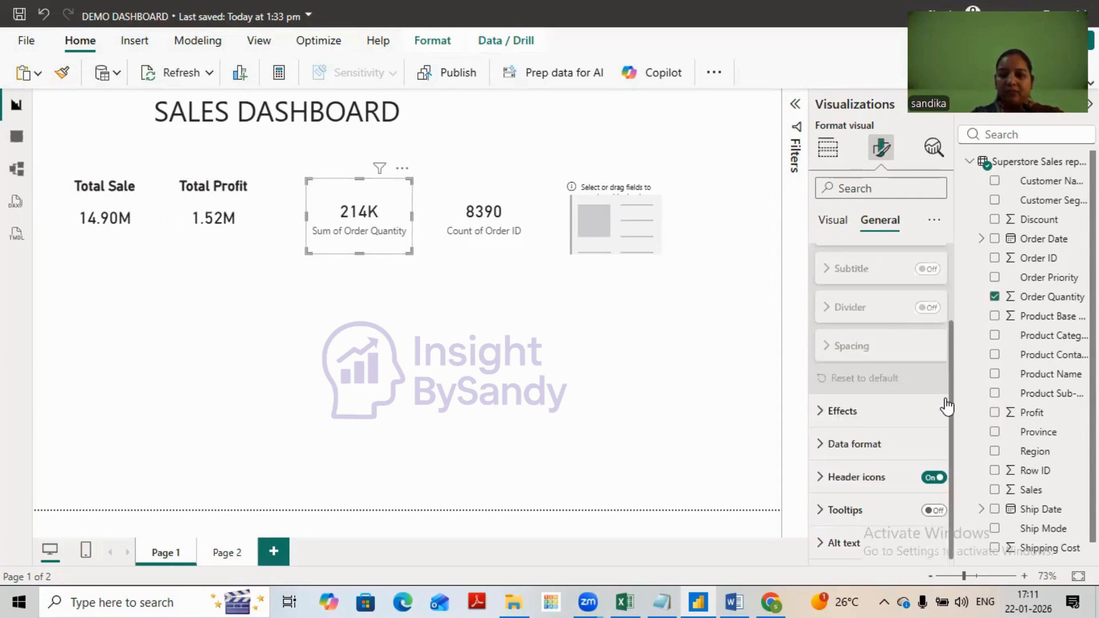
pyautogui.scroll(2, 934, 305)
pyautogui.click(933, 295)
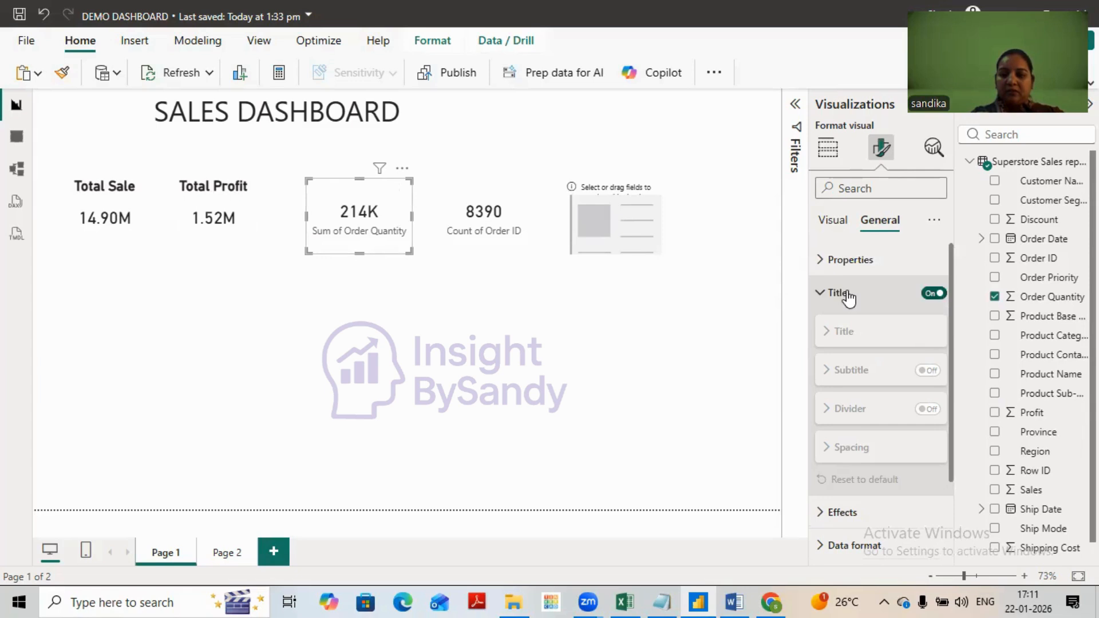
pyautogui.click(879, 373)
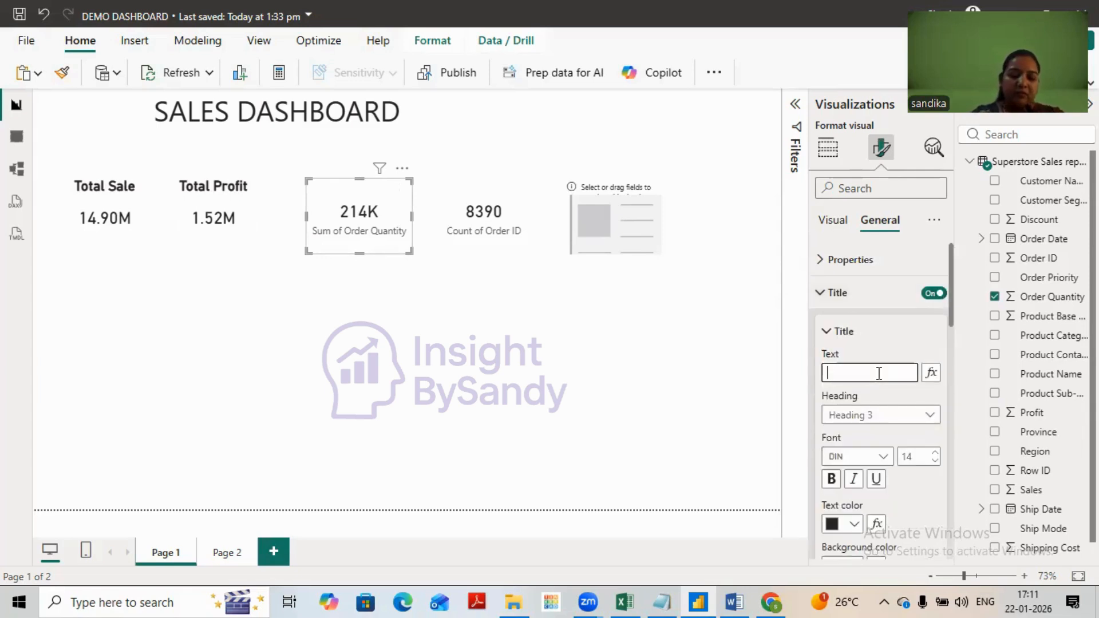
pyautogui.write('Toat')
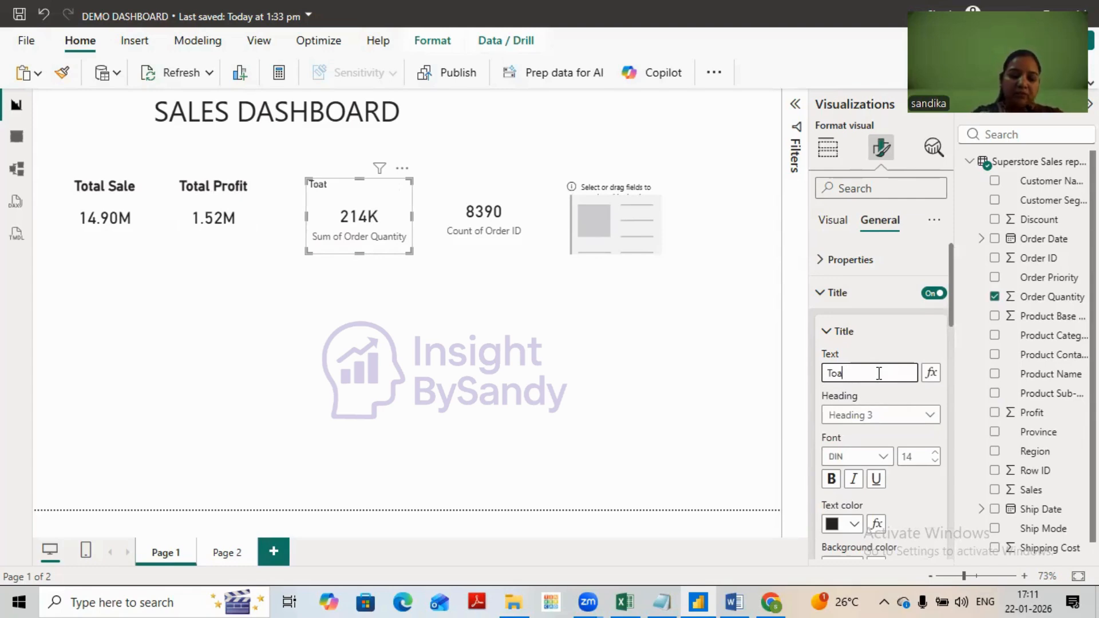
pyautogui.write('l Q')
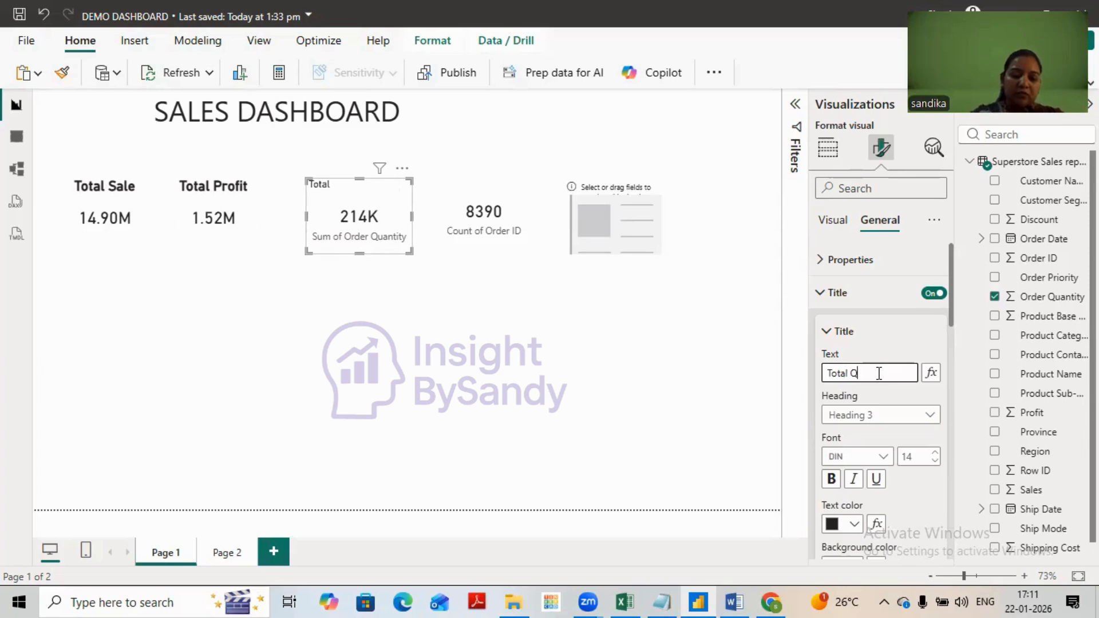
pyautogui.write('uan')
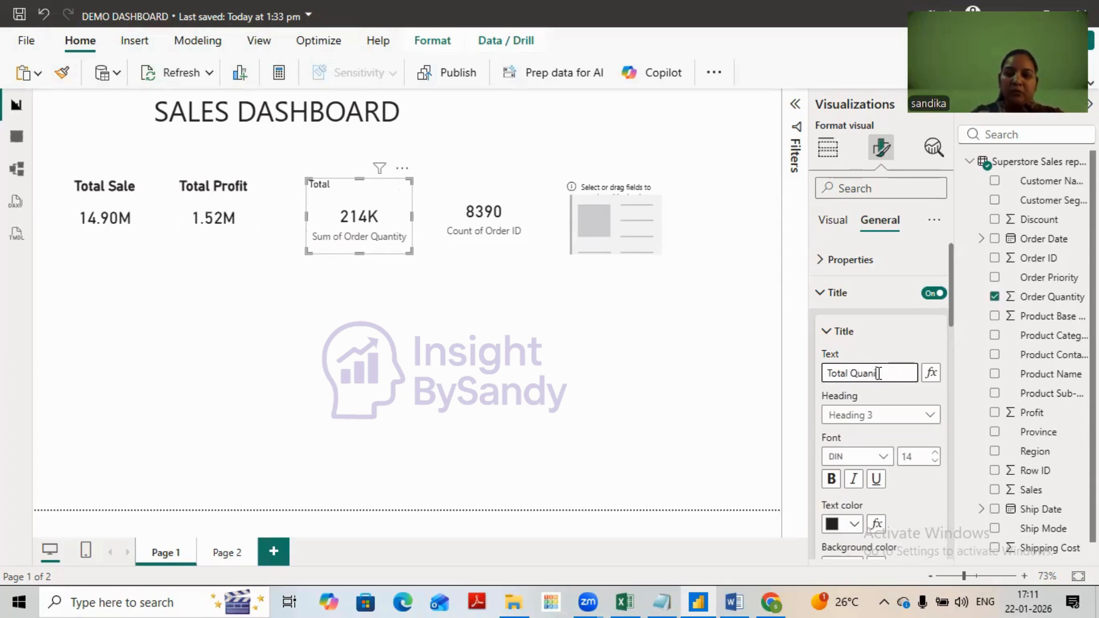
pyautogui.write('ity')
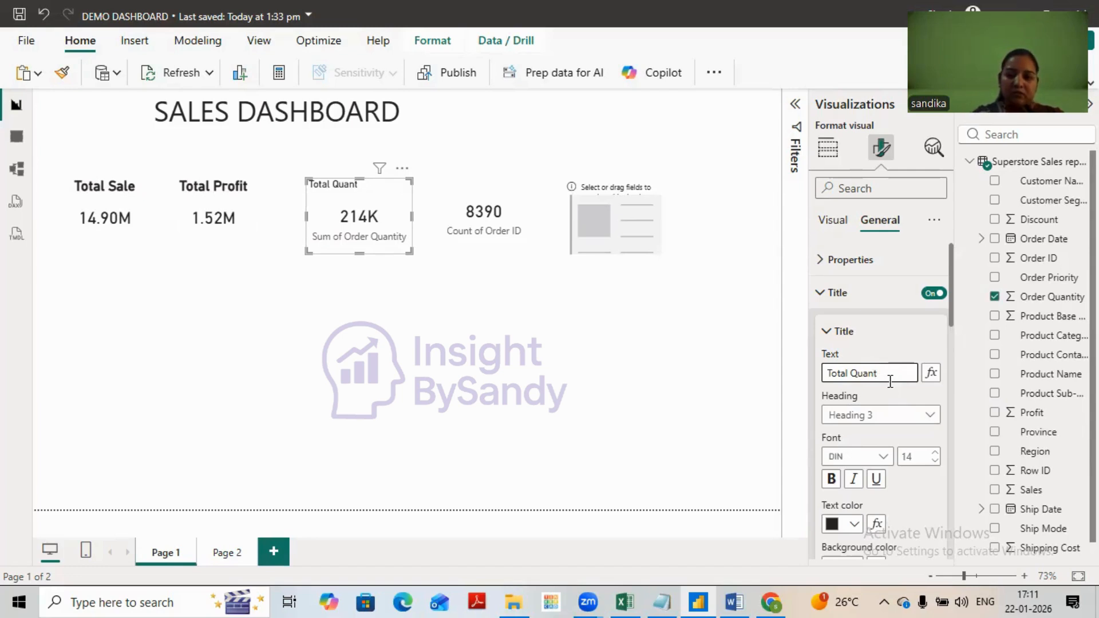
pyautogui.write('ty')
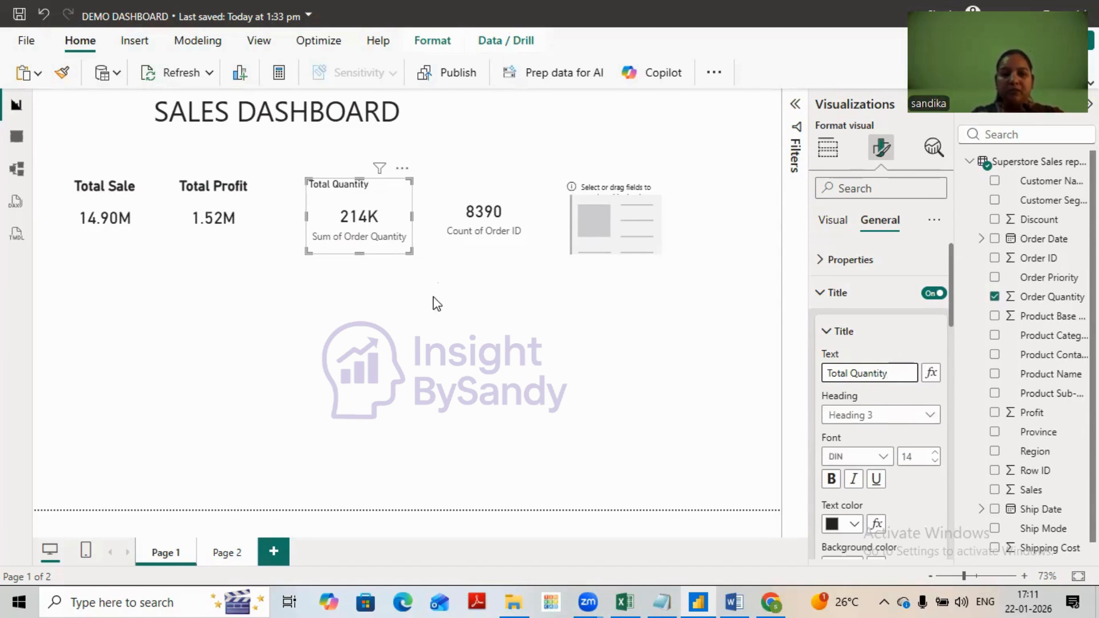
# - Turn off the category label of the Total Quantity card
pyautogui.click(826, 292)
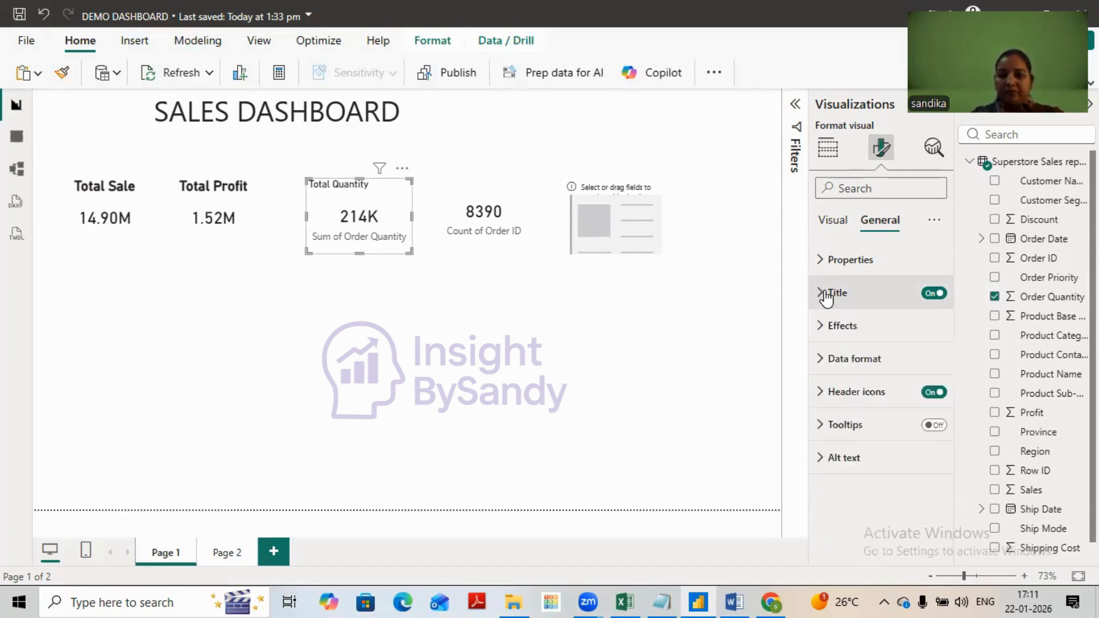
pyautogui.click(831, 225)
pyautogui.click(934, 293)
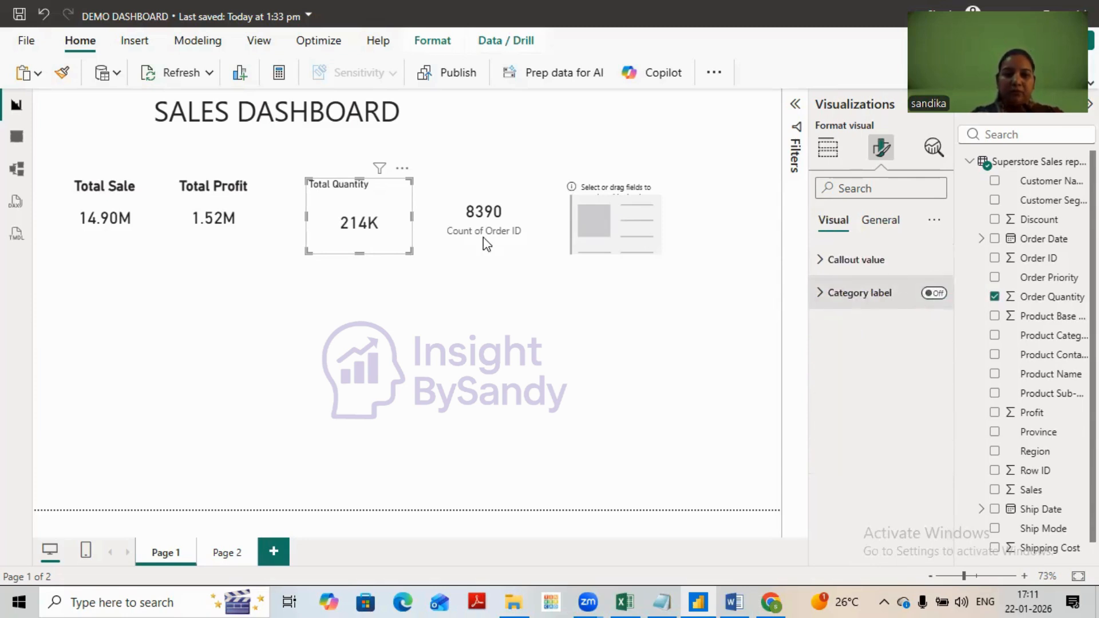
# - Format the Total Quantity card's title as centered at font size 20, and shrink the card to about the size of its neighbours
pyautogui.click(879, 226)
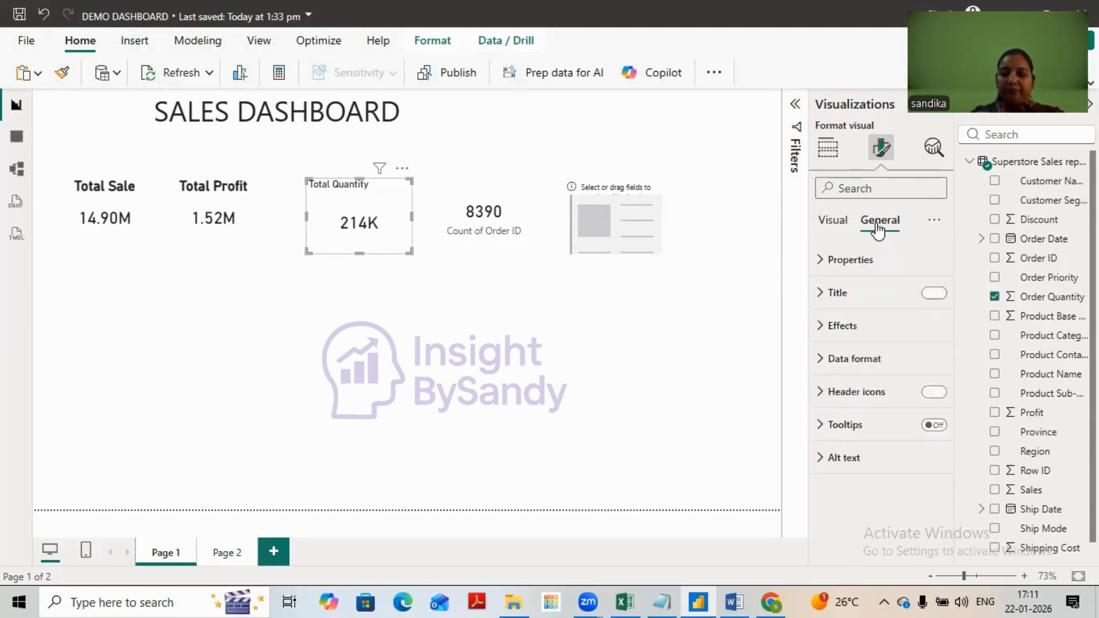
pyautogui.click(951, 294)
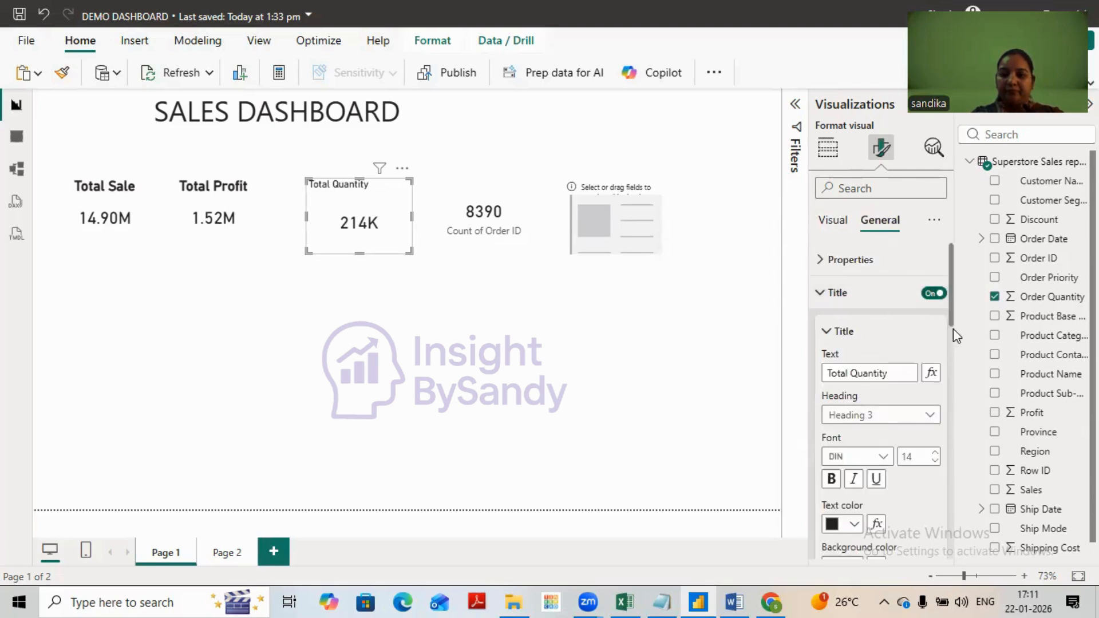
pyautogui.moveTo(951, 314); pyautogui.dragTo(954, 366)
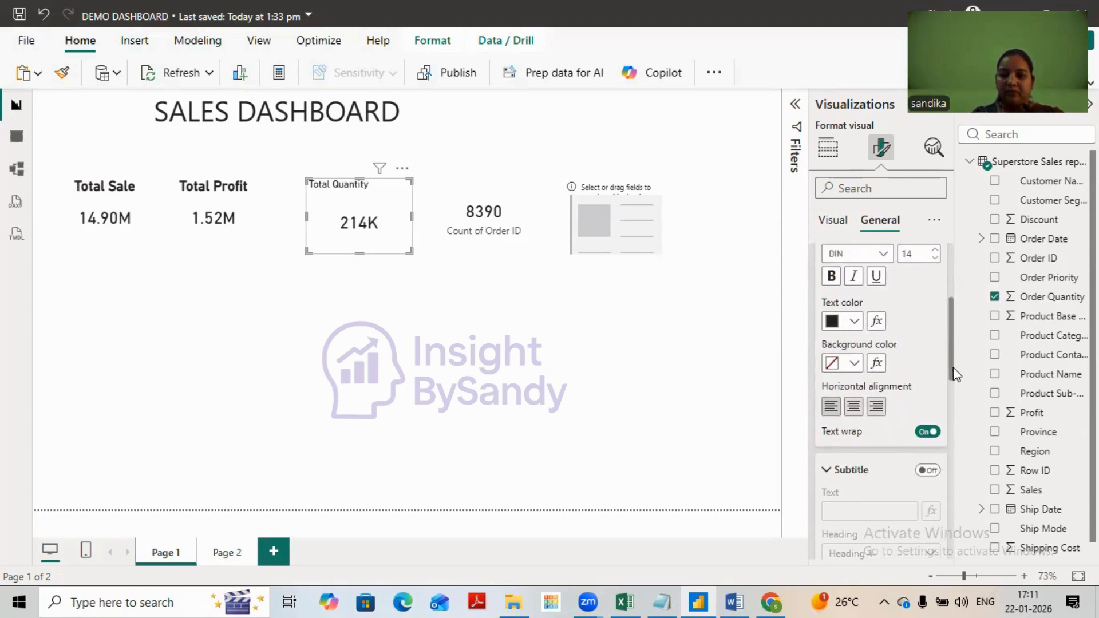
pyautogui.click(854, 408)
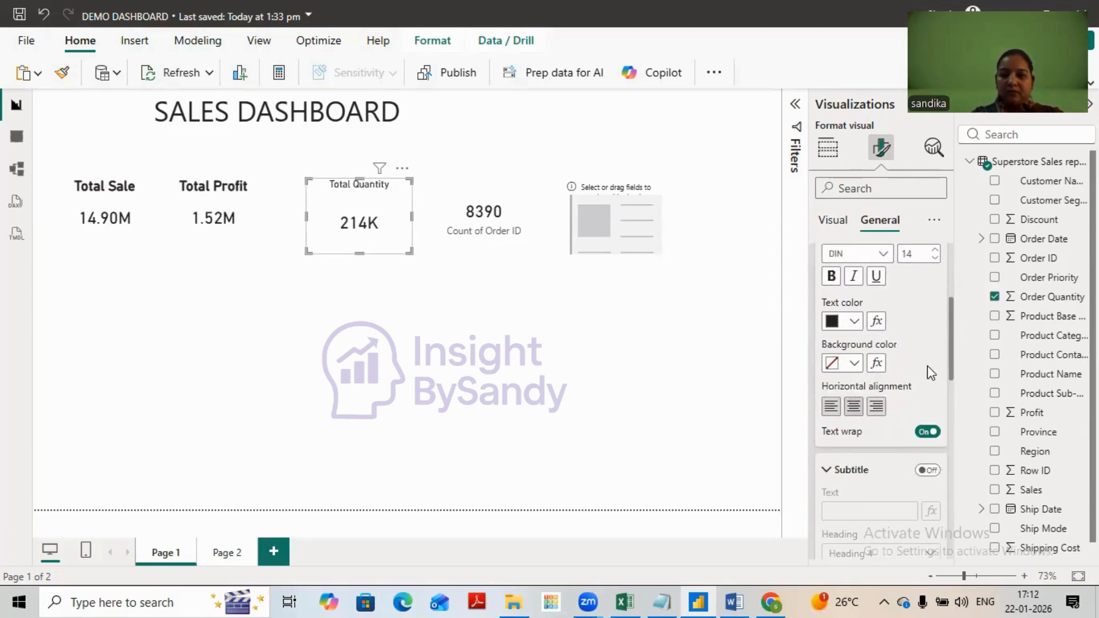
pyautogui.click(935, 251)
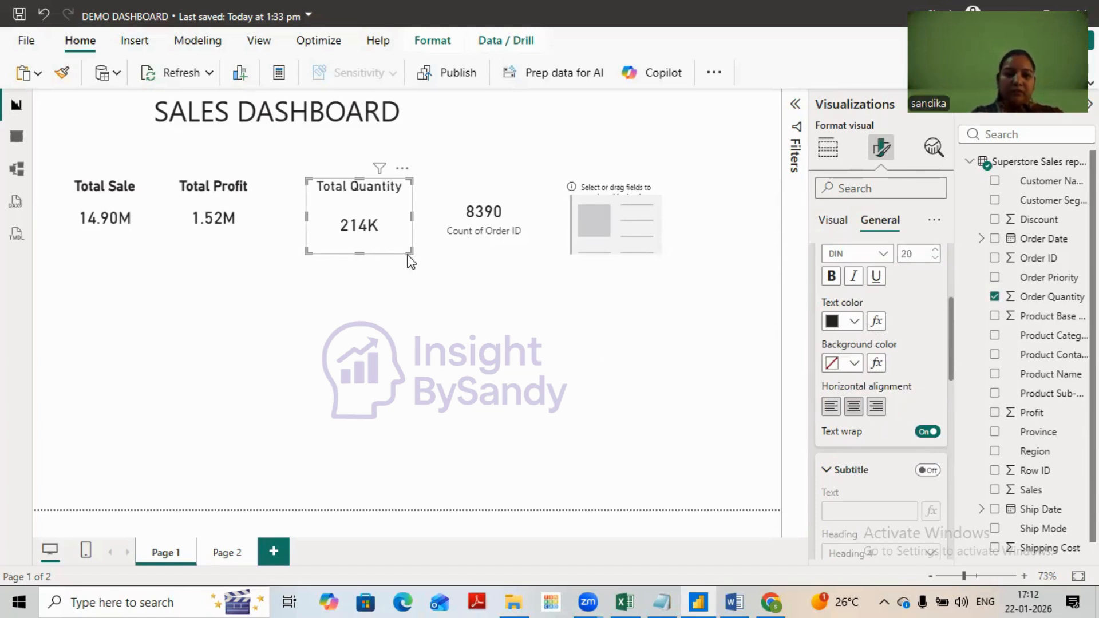
pyautogui.moveTo(410, 250); pyautogui.dragTo(363, 221)
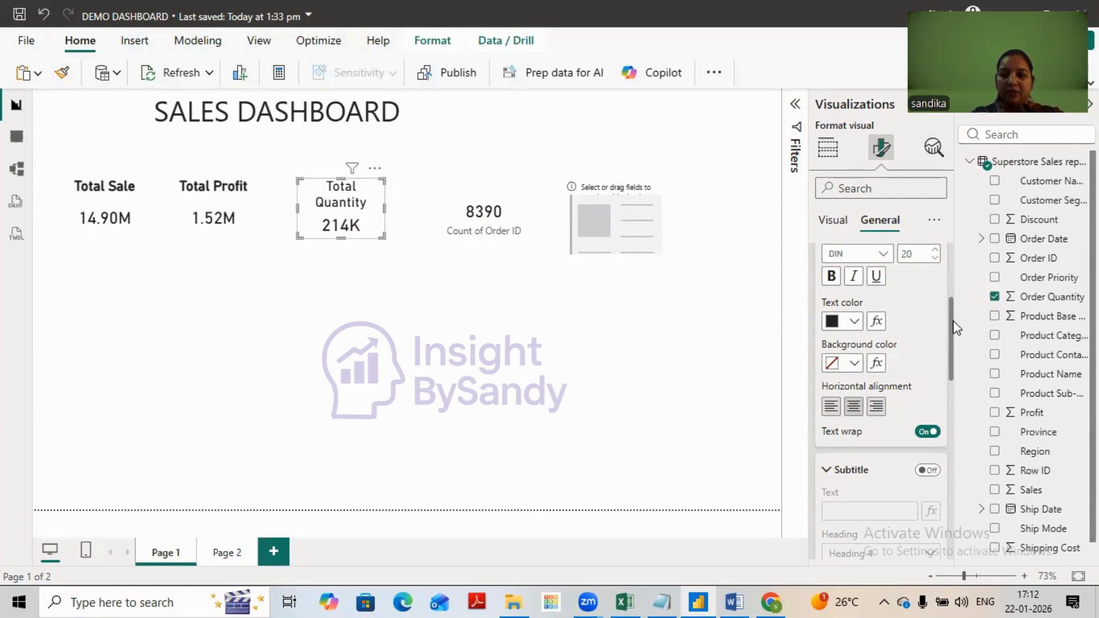
# - Turn on the visual border for the Total Quantity card
pyautogui.moveTo(954, 321); pyautogui.dragTo(954, 487)
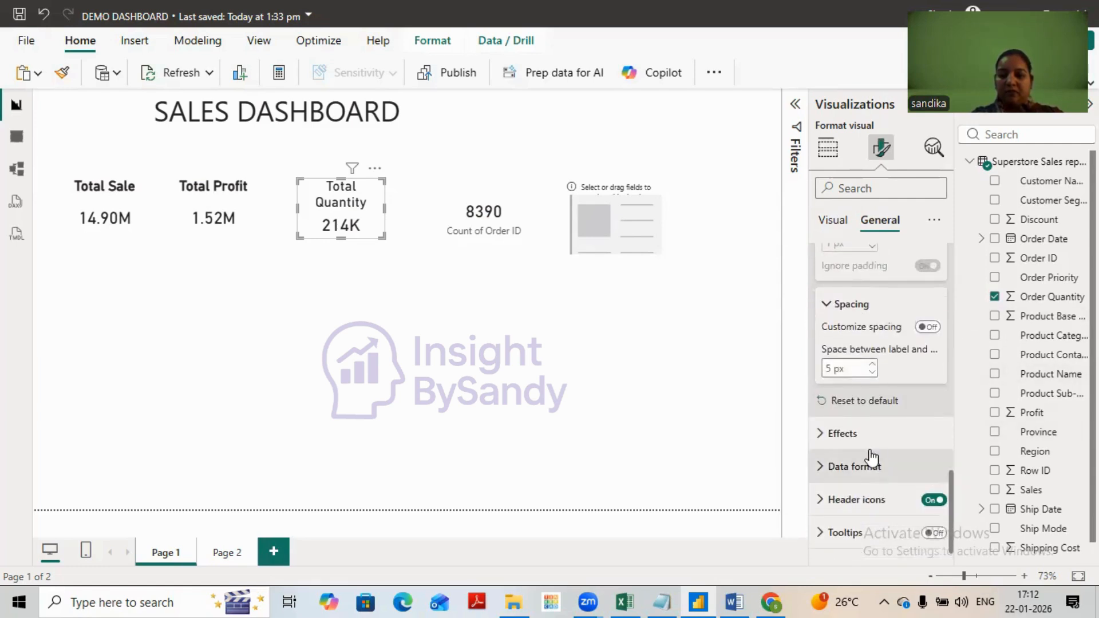
pyautogui.click(888, 445)
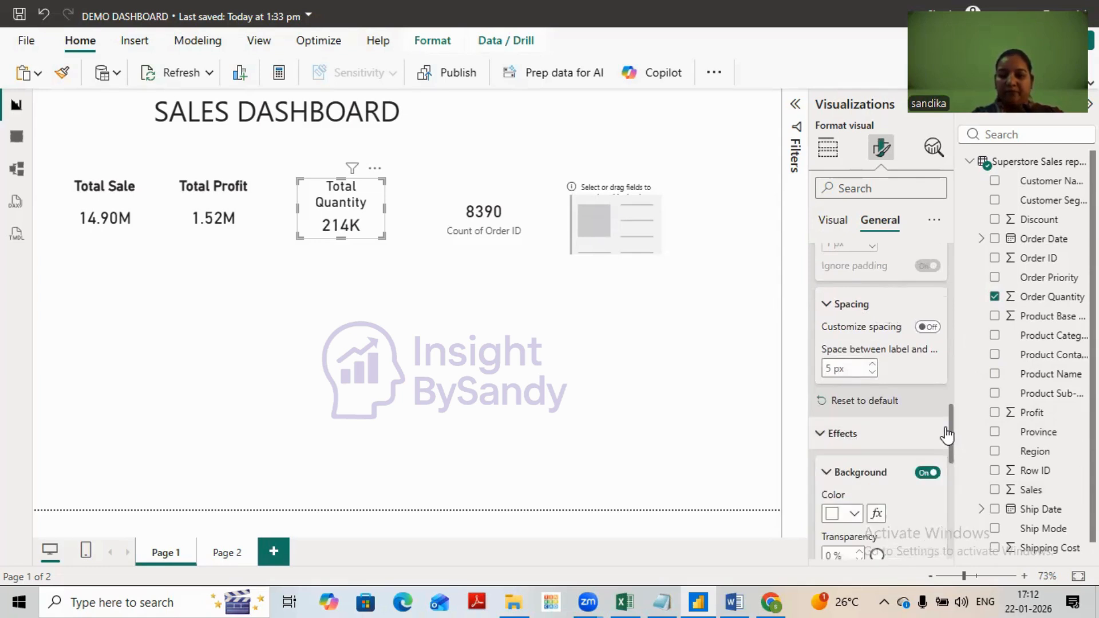
pyautogui.scroll(-4, 952, 434)
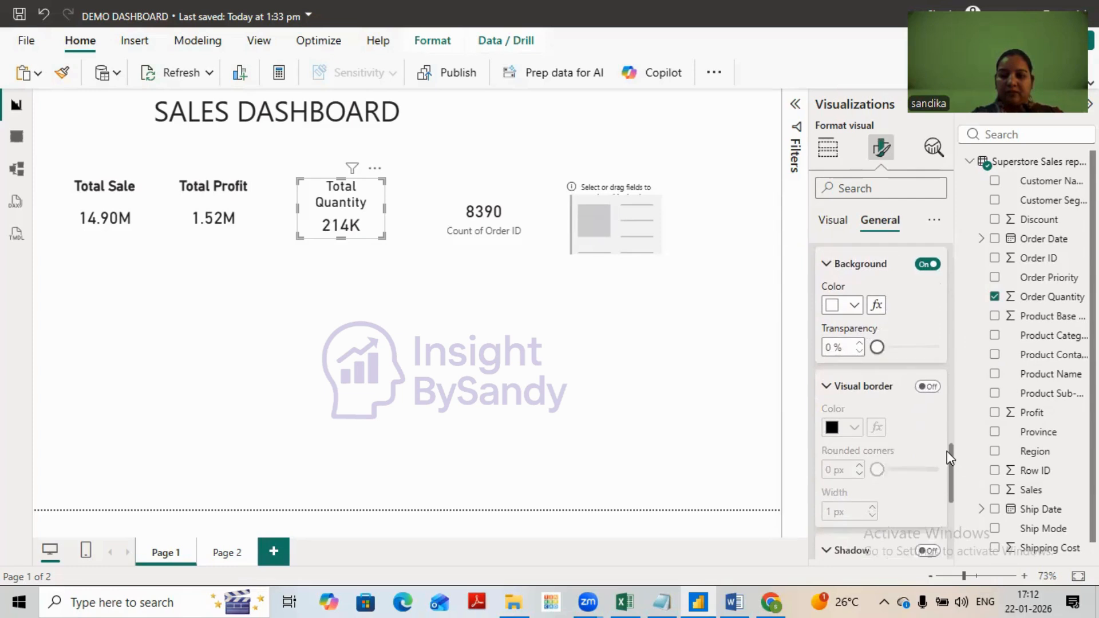
pyautogui.click(925, 388)
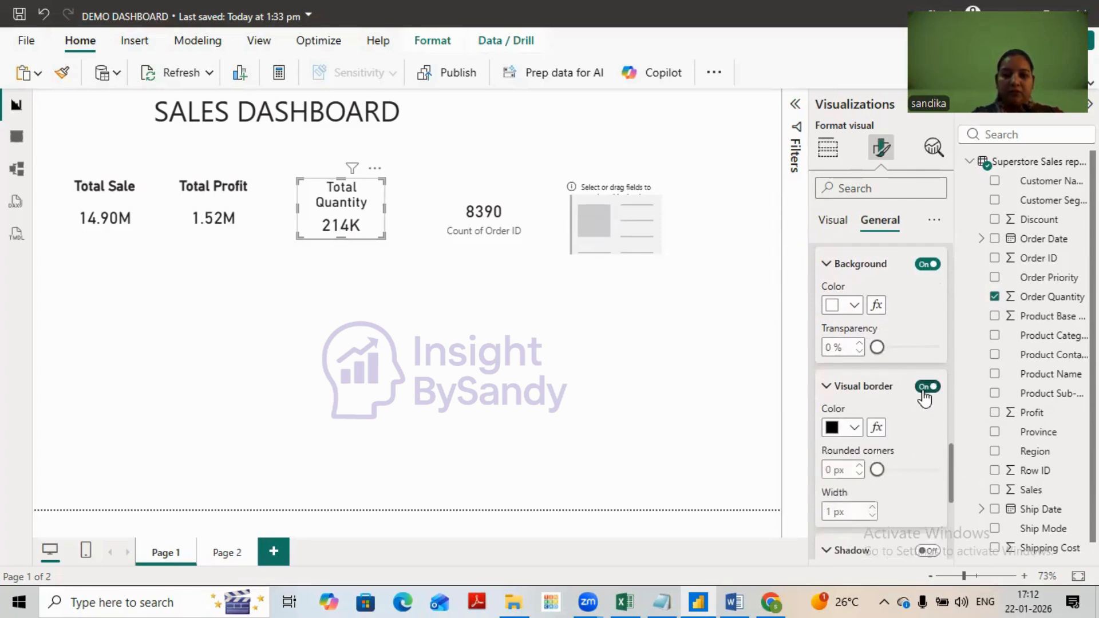
# - Turn on the visual border for the Total Profit and Total Sale cards
pyautogui.click(239, 221)
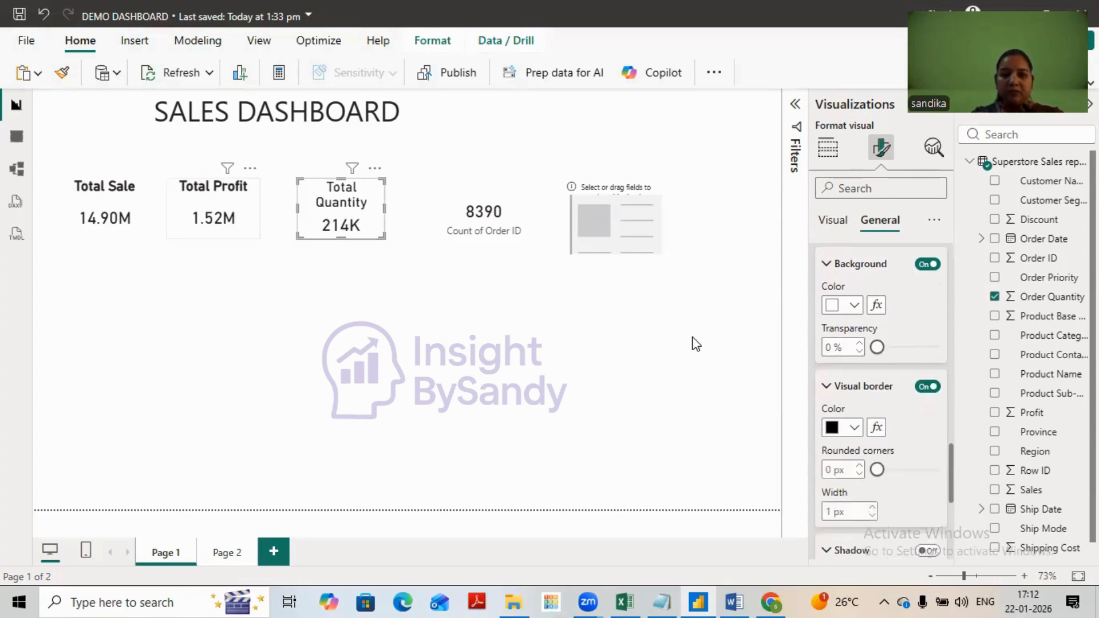
pyautogui.click(927, 387)
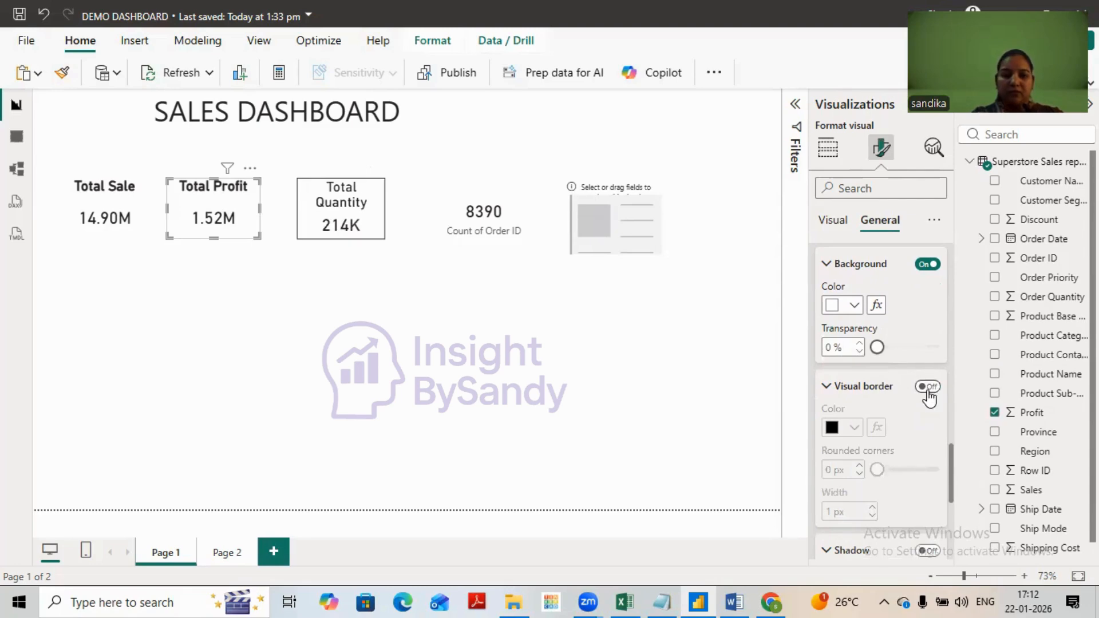
pyautogui.click(105, 212)
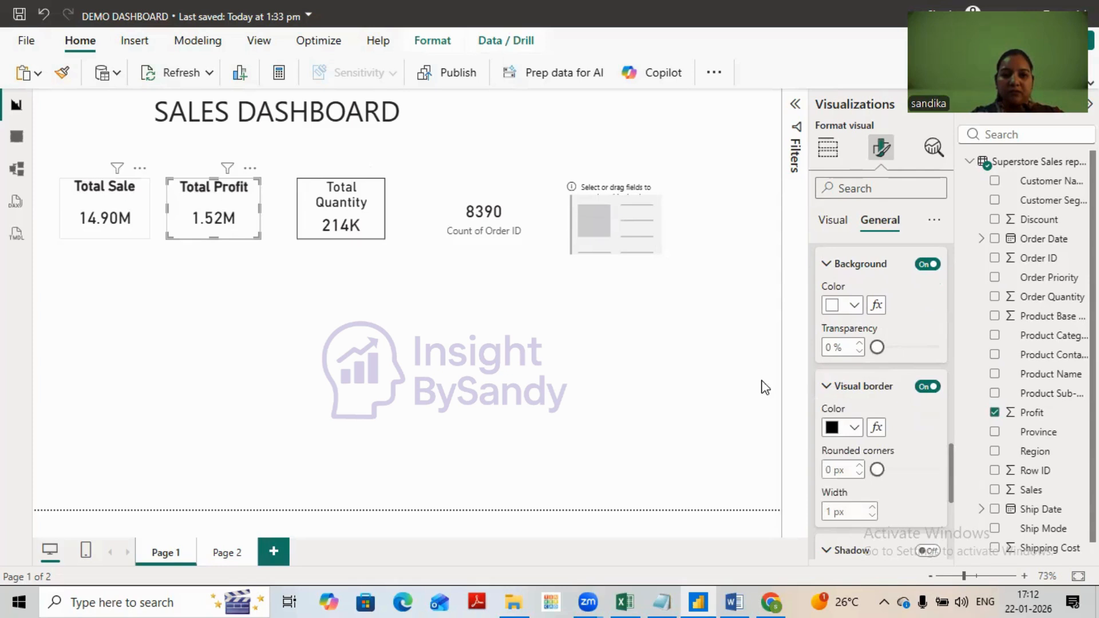
pyautogui.click(928, 387)
pyautogui.click(928, 387)
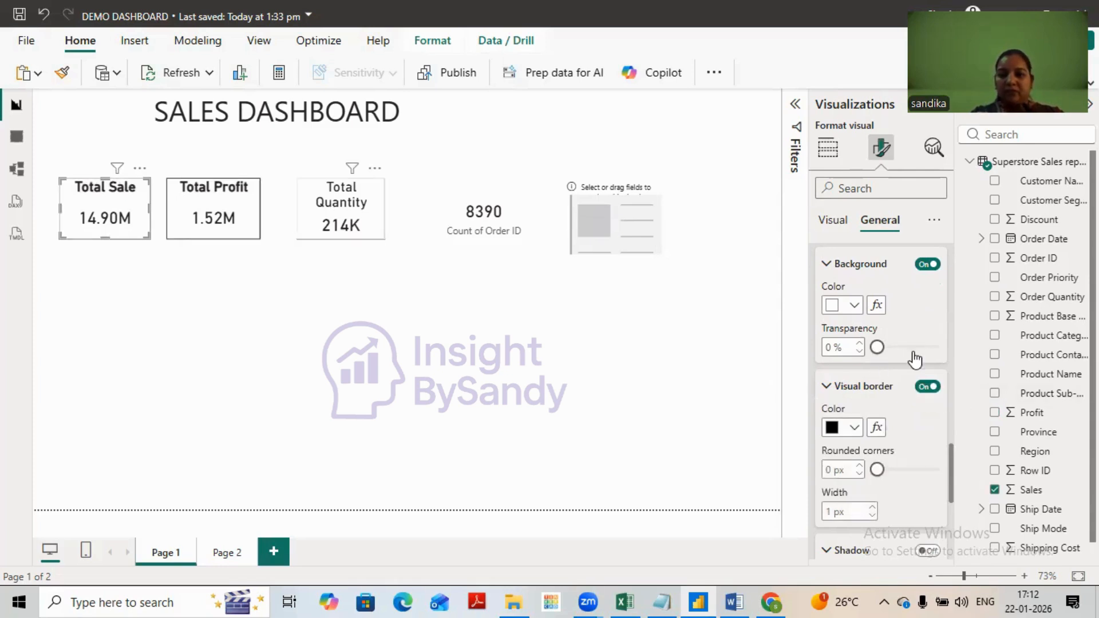
# - Make the Total Quantity card's title bold, then widen the card to fit it on one line and place it beside Total Profit
pyautogui.moveTo(951, 450); pyautogui.dragTo(950, 234)
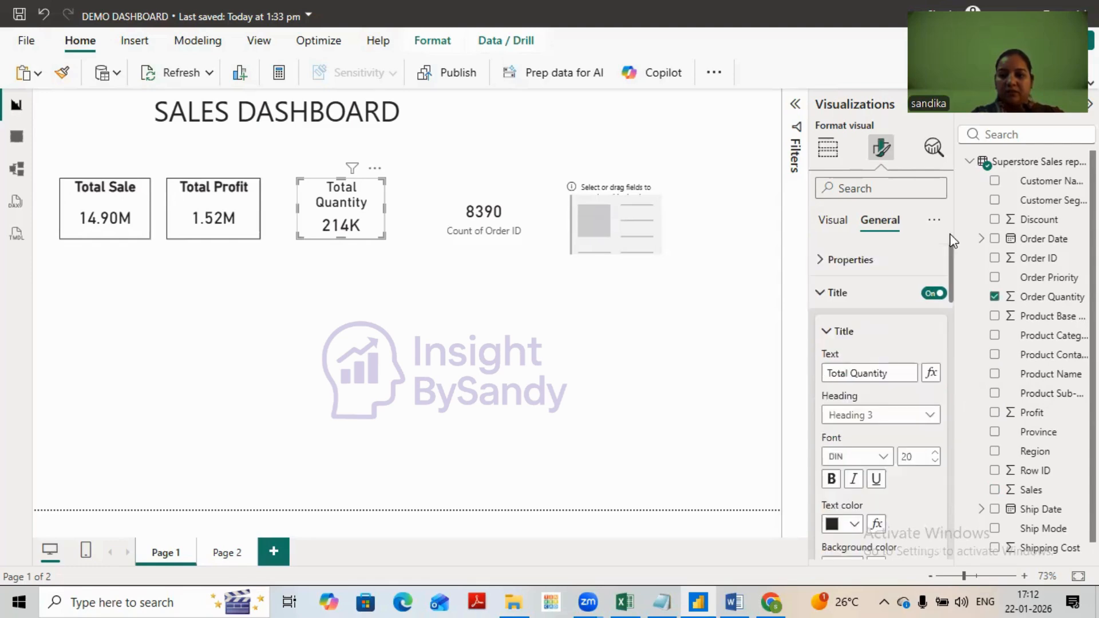
pyautogui.scroll(-3, 849, 300)
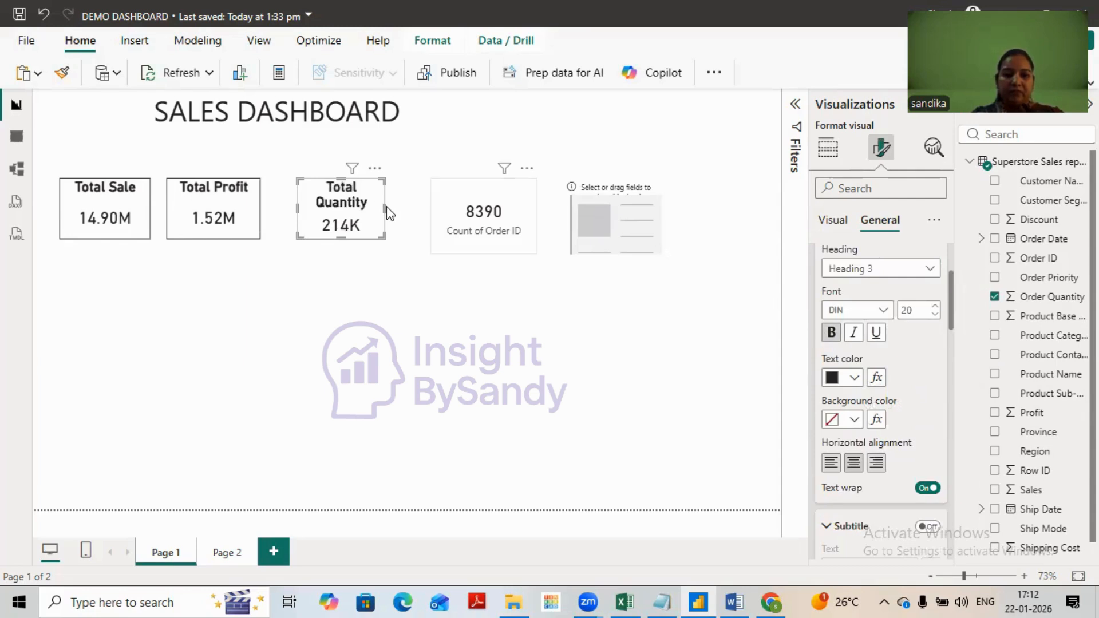
pyautogui.moveTo(383, 212); pyautogui.dragTo(350, 214)
pyautogui.click(356, 214)
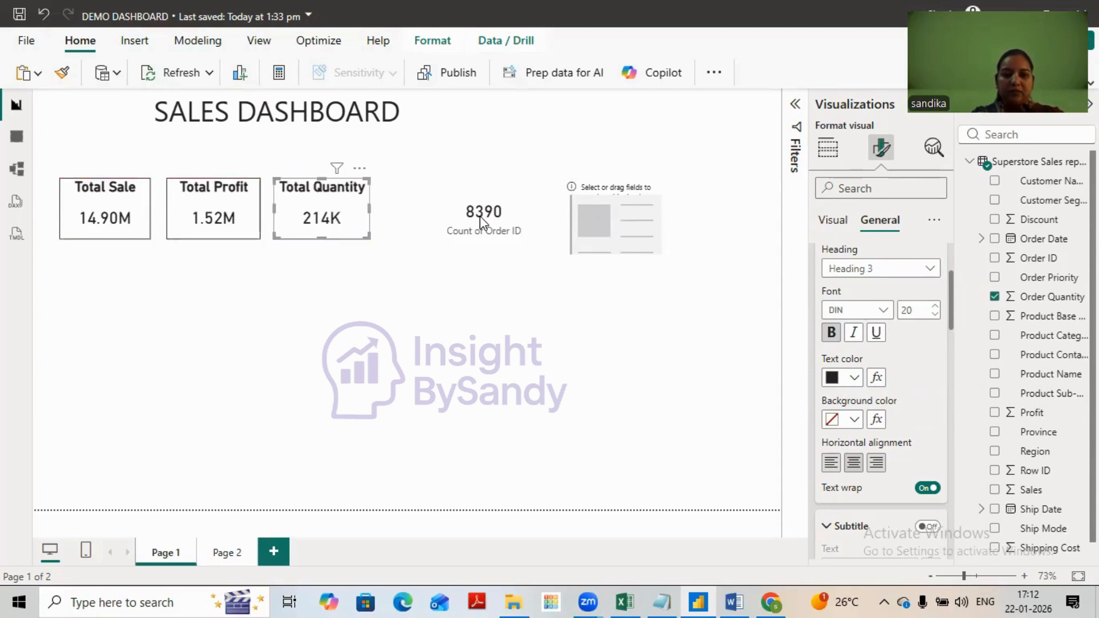
# - Move the Count of Order ID card beside Total Quantity, match its height to the other cards, and turn off its category label
pyautogui.moveTo(462, 220); pyautogui.dragTo(440, 241)
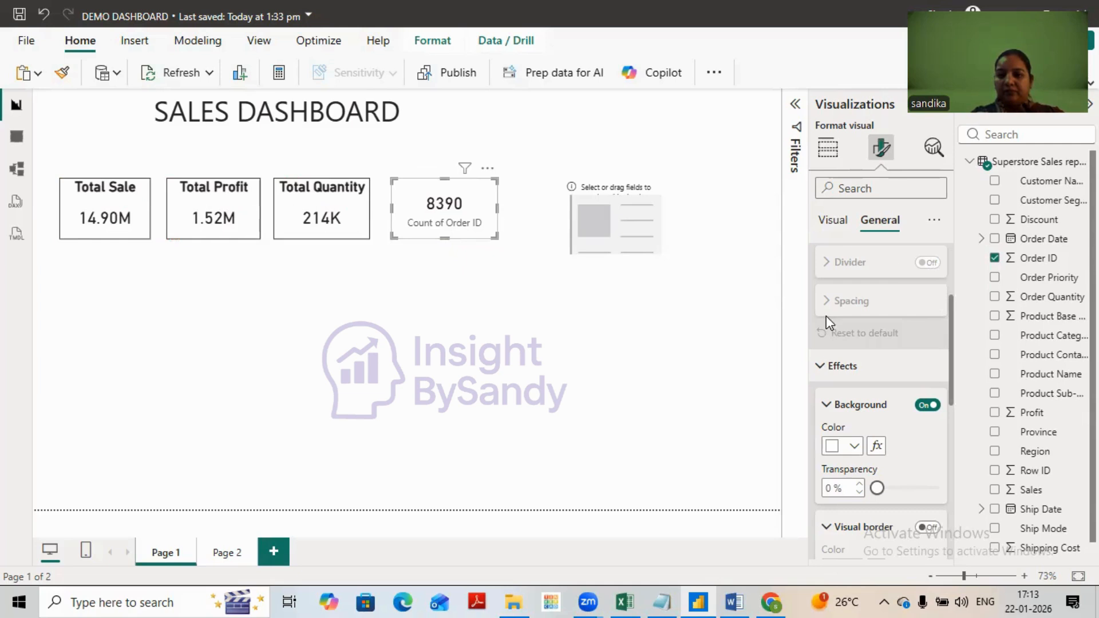
pyautogui.click(835, 226)
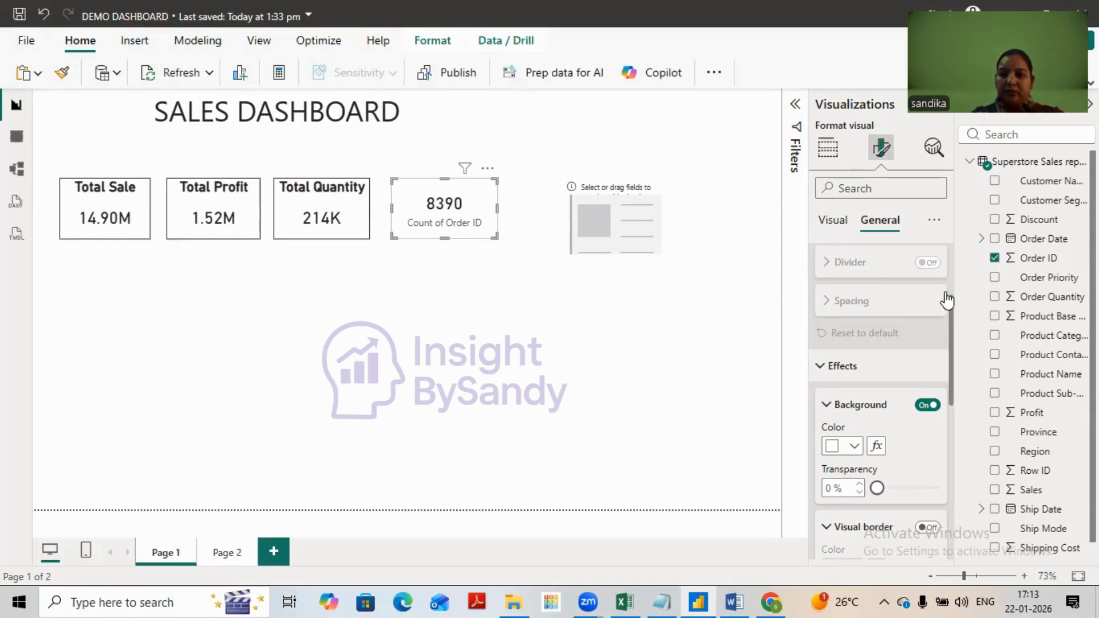
pyautogui.click(935, 294)
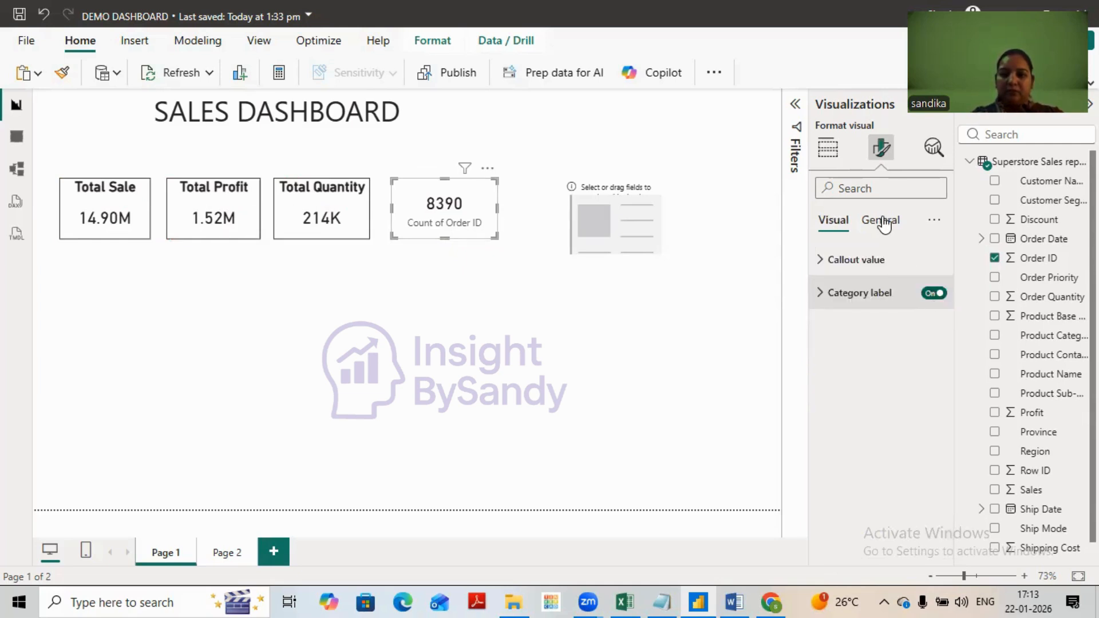
# - Enable the title on the Order ID count card and set its text to "Total Order"
pyautogui.click(881, 220)
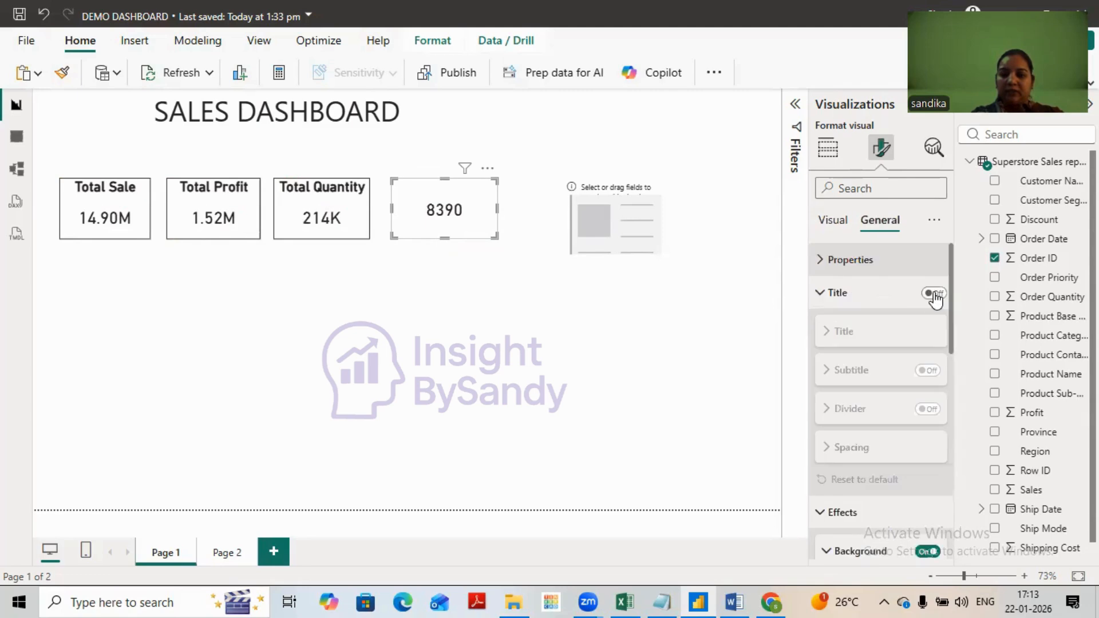
pyautogui.click(935, 294)
pyautogui.click(876, 325)
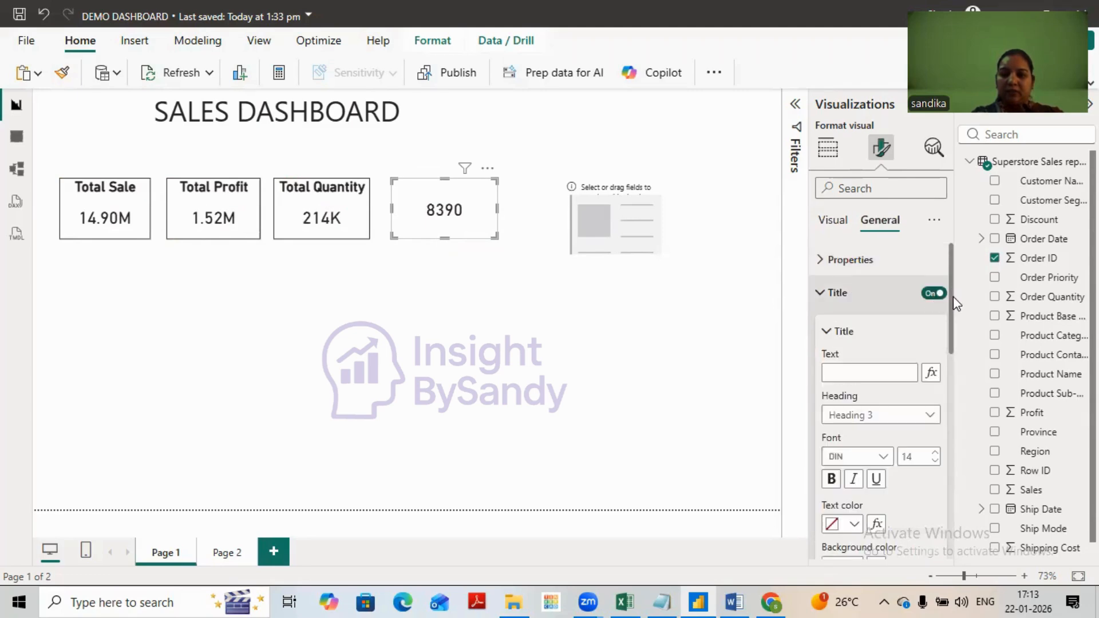
pyautogui.scroll(-1, 876, 322)
pyautogui.click(874, 318)
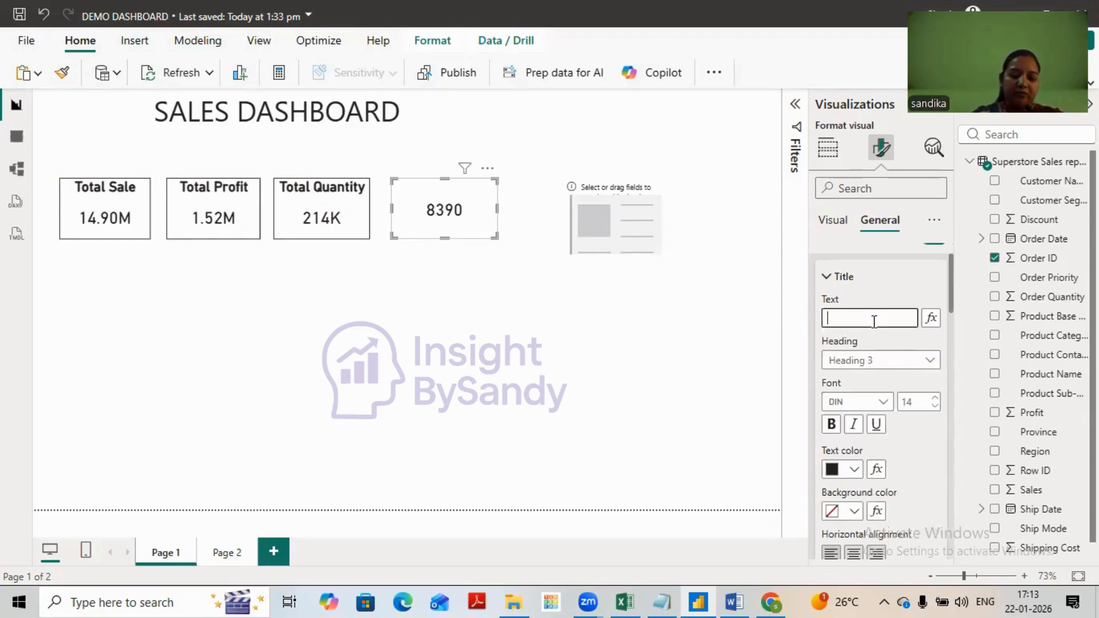
pyautogui.write('Total')
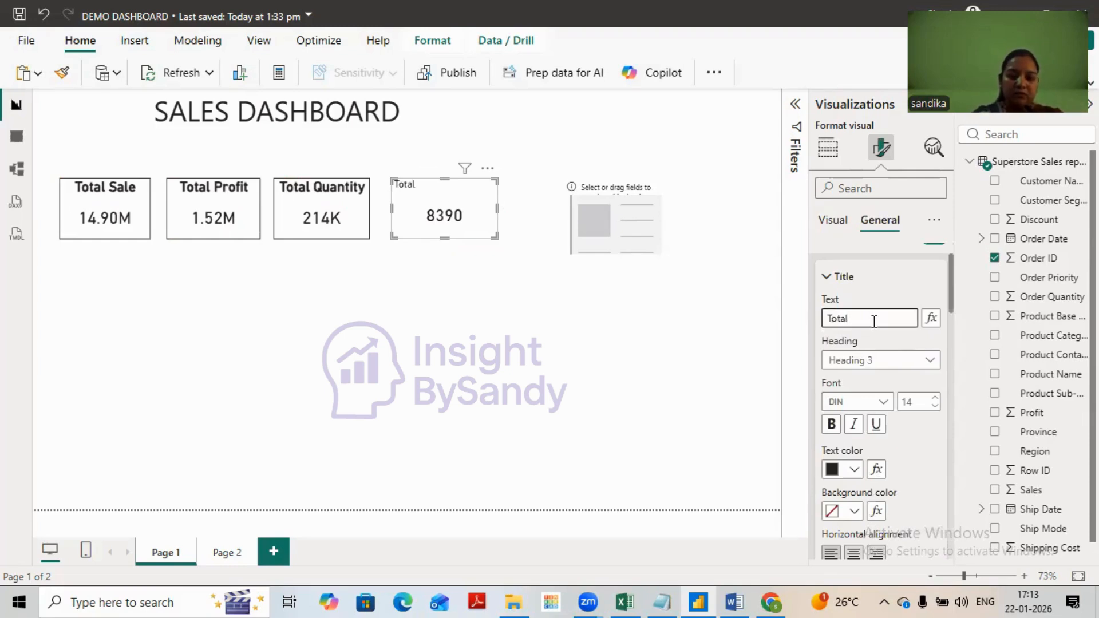
pyautogui.write(' Or')
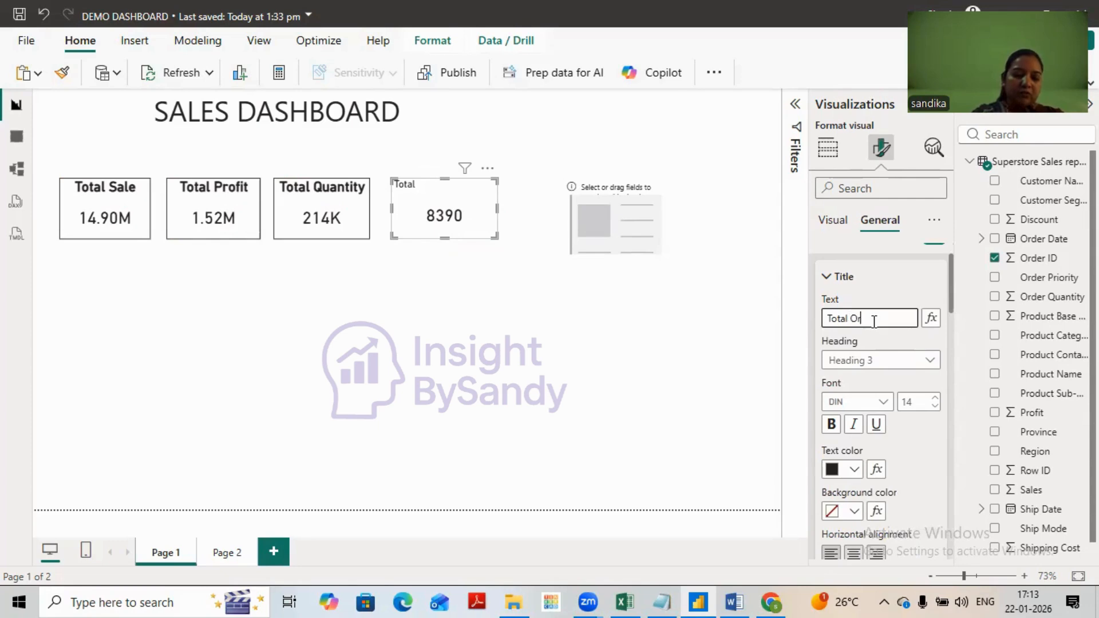
pyautogui.write('der')
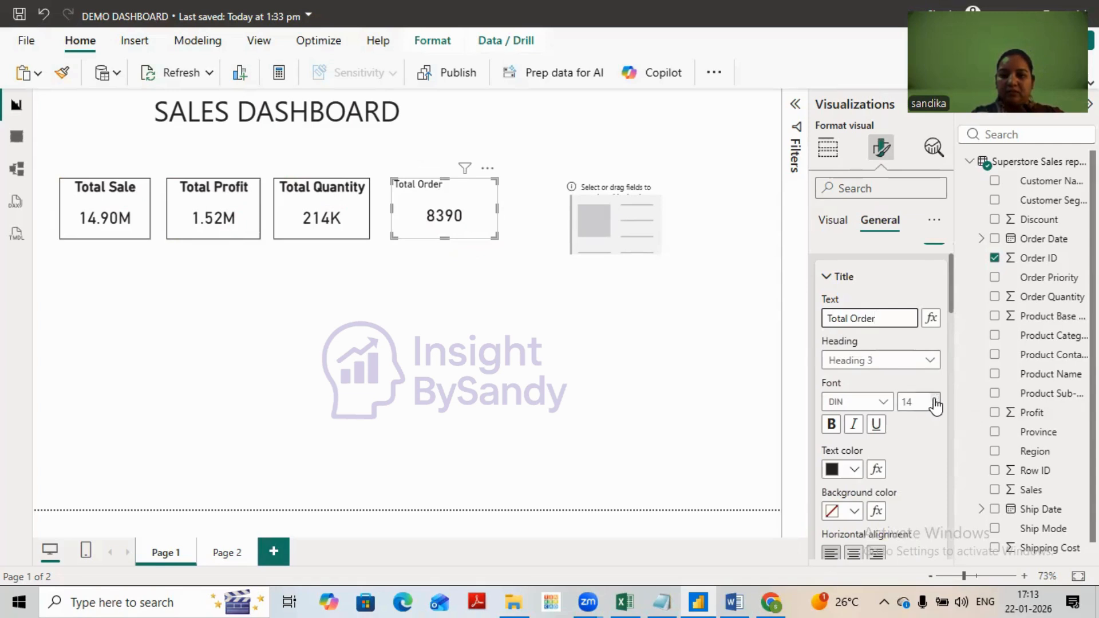
# - Format the Total Order card's title as bold, black, font size 20 and horizontally centered
pyautogui.click(935, 400)
pyautogui.click(934, 400)
pyautogui.click(935, 399)
pyautogui.click(934, 399)
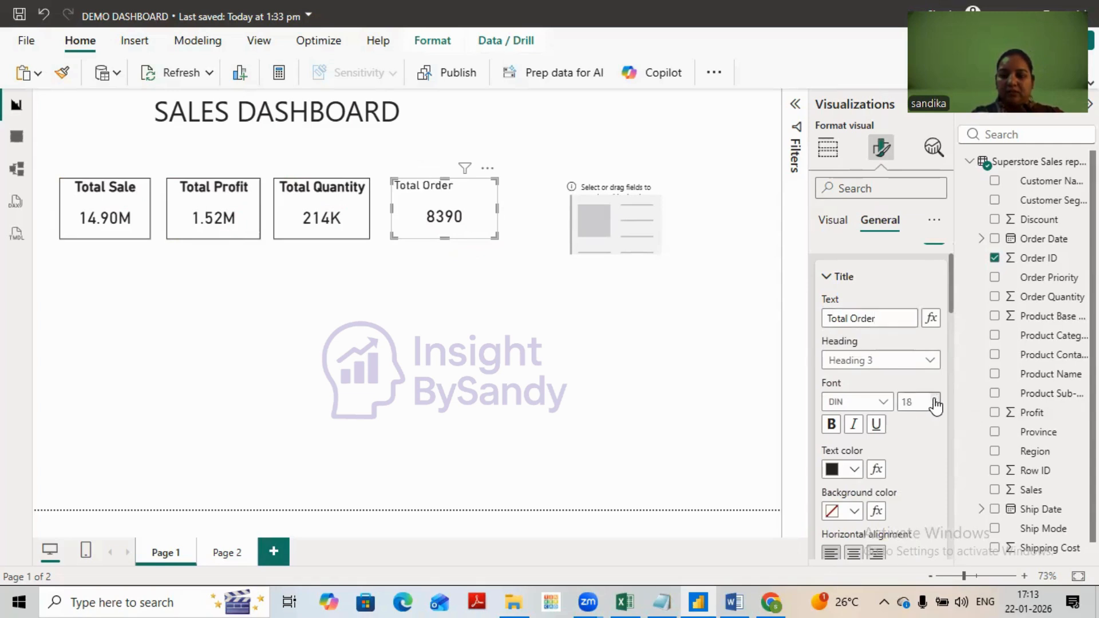
pyautogui.click(935, 400)
pyautogui.click(935, 400)
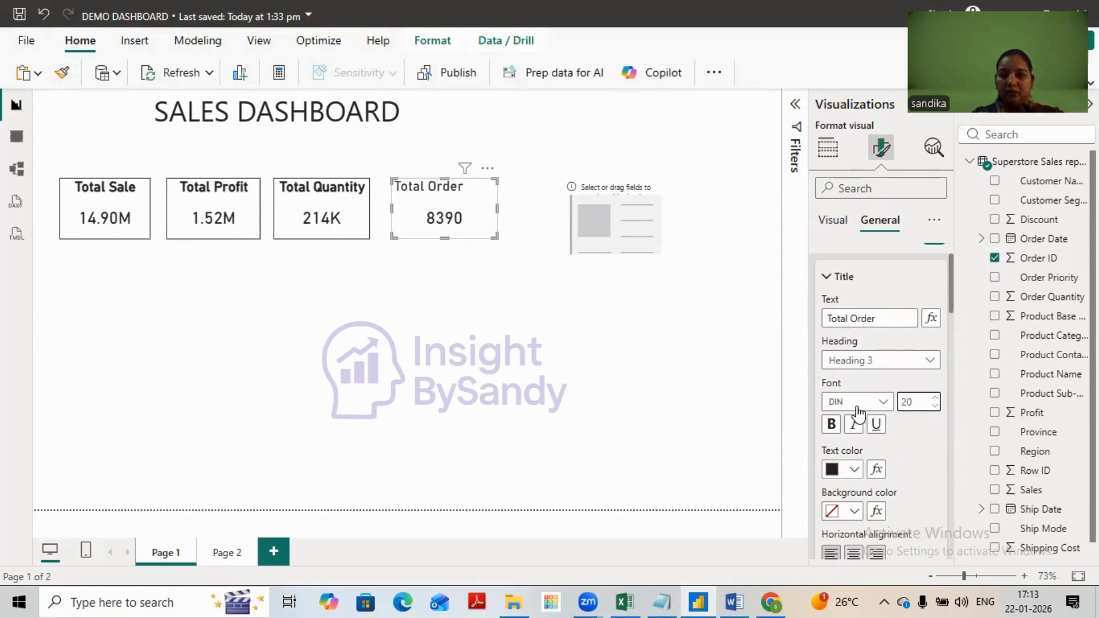
pyautogui.click(855, 469)
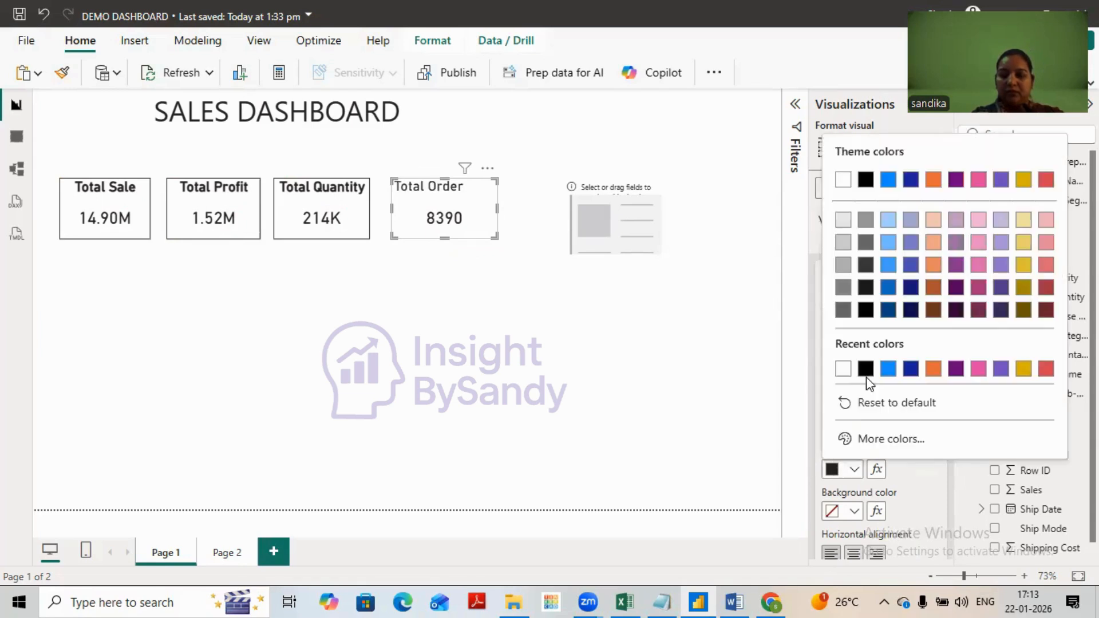
pyautogui.click(885, 407)
pyautogui.click(831, 426)
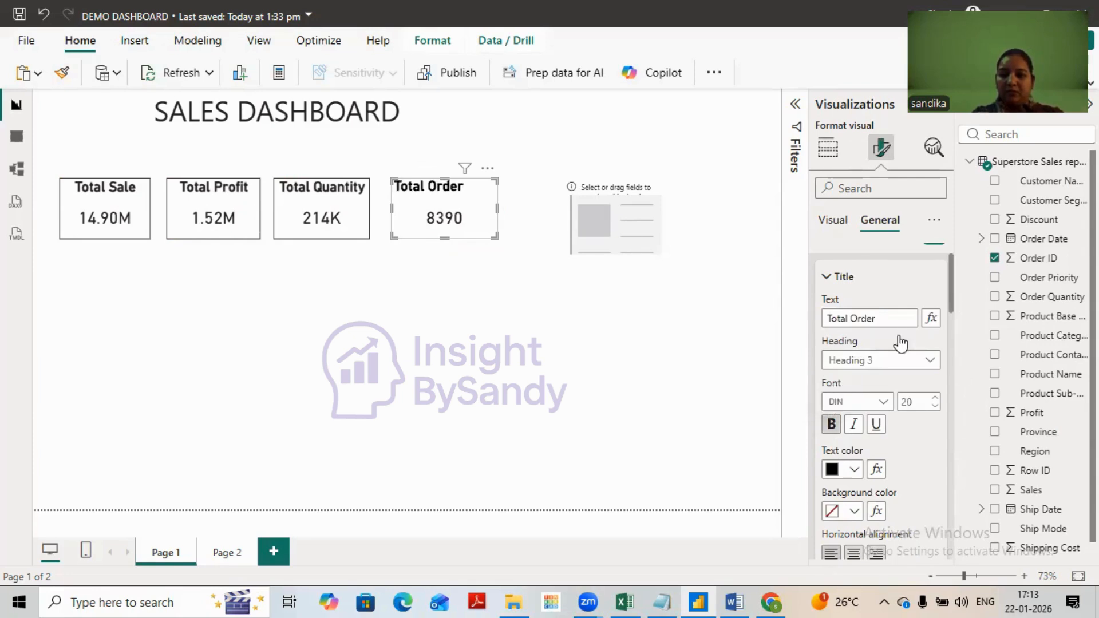
pyautogui.scroll(-3, 900, 345)
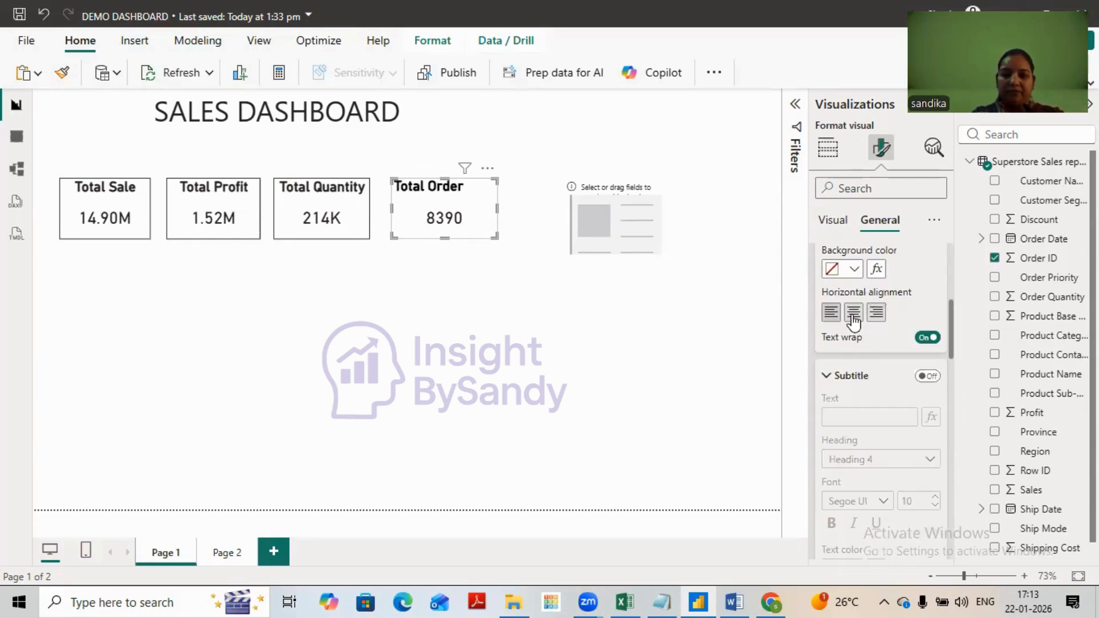
pyautogui.click(854, 312)
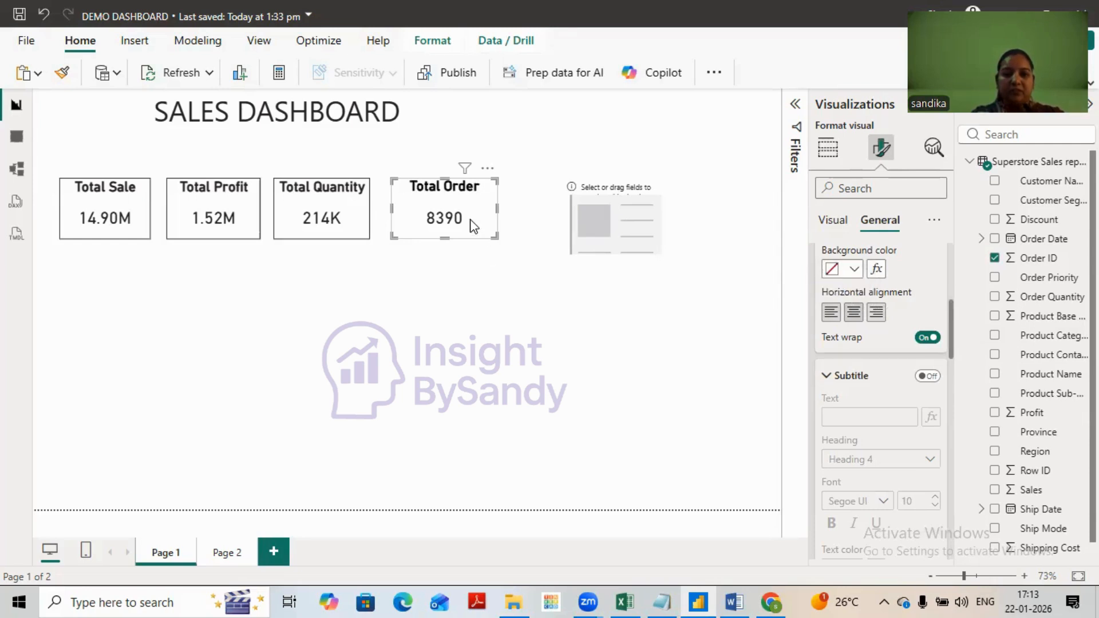
# - Move the Total Order card slightly closer to Total Quantity and turn on its visual border
pyautogui.moveTo(471, 222)
pyautogui.mouseDown()
pyautogui.moveTo(454, 224)
pyautogui.moveTo(483, 219)
pyautogui.mouseUp()
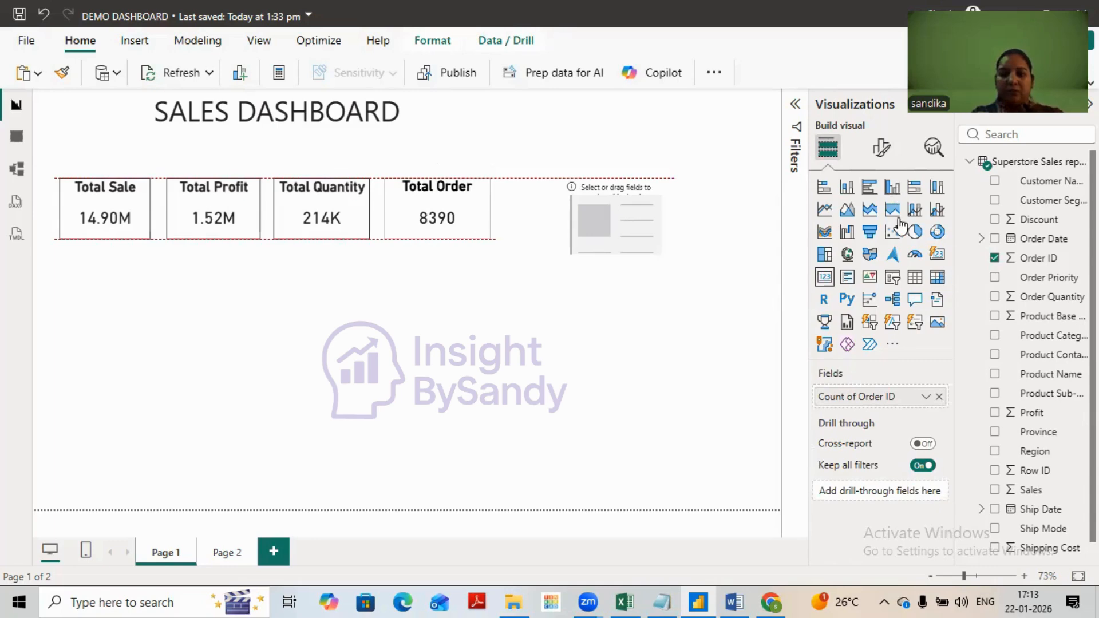
pyautogui.click(882, 150)
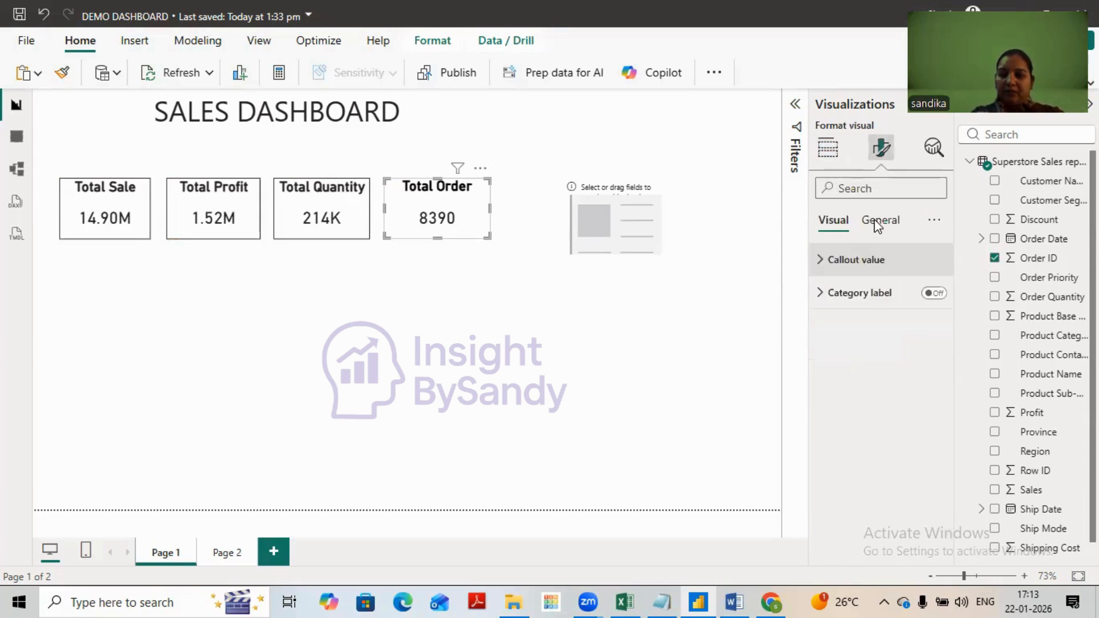
pyautogui.click(880, 221)
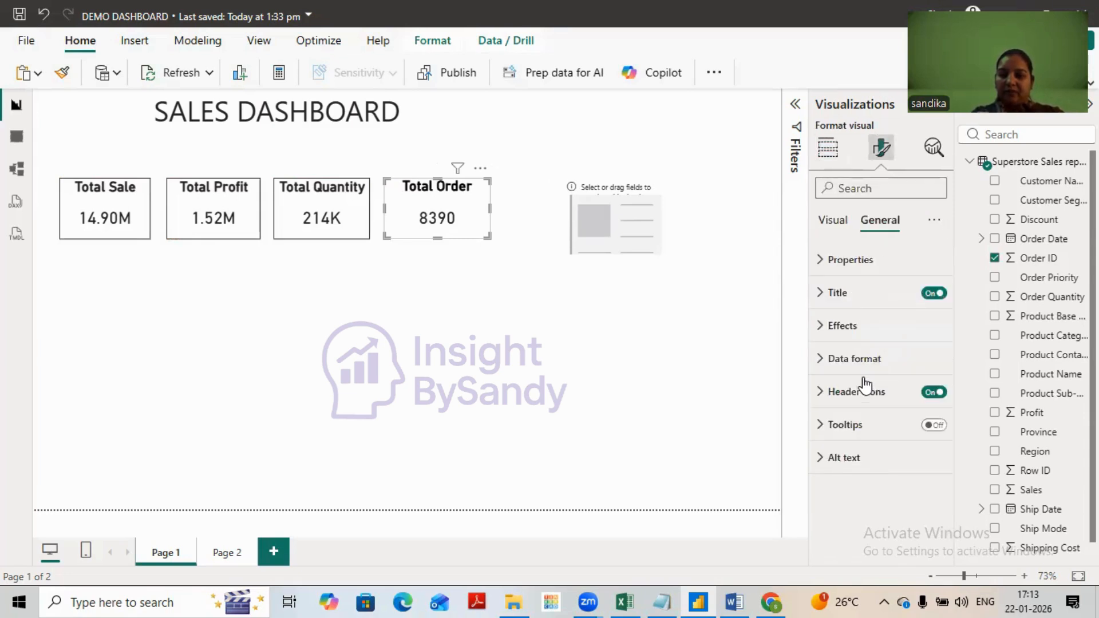
pyautogui.click(862, 325)
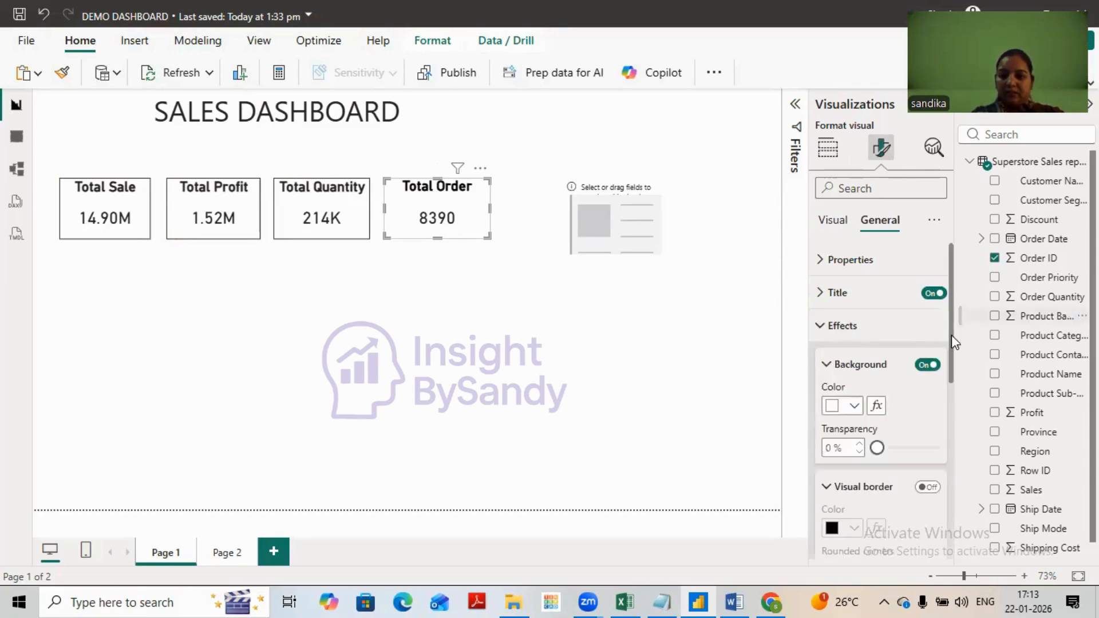
pyautogui.scroll(-2, 929, 357)
pyautogui.click(928, 356)
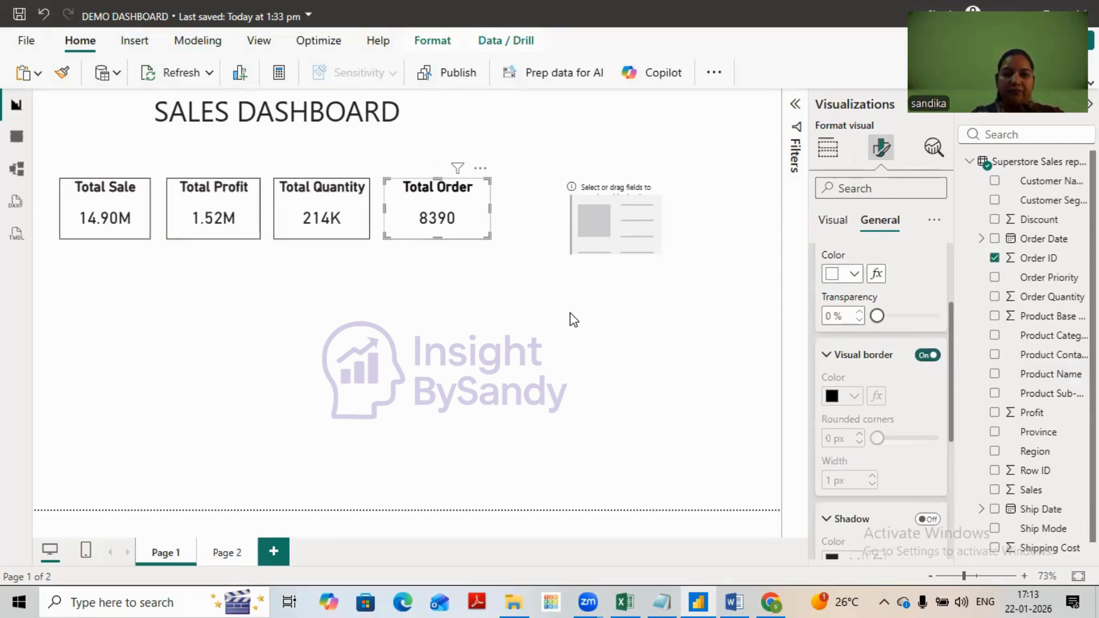
pyautogui.click(510, 315)
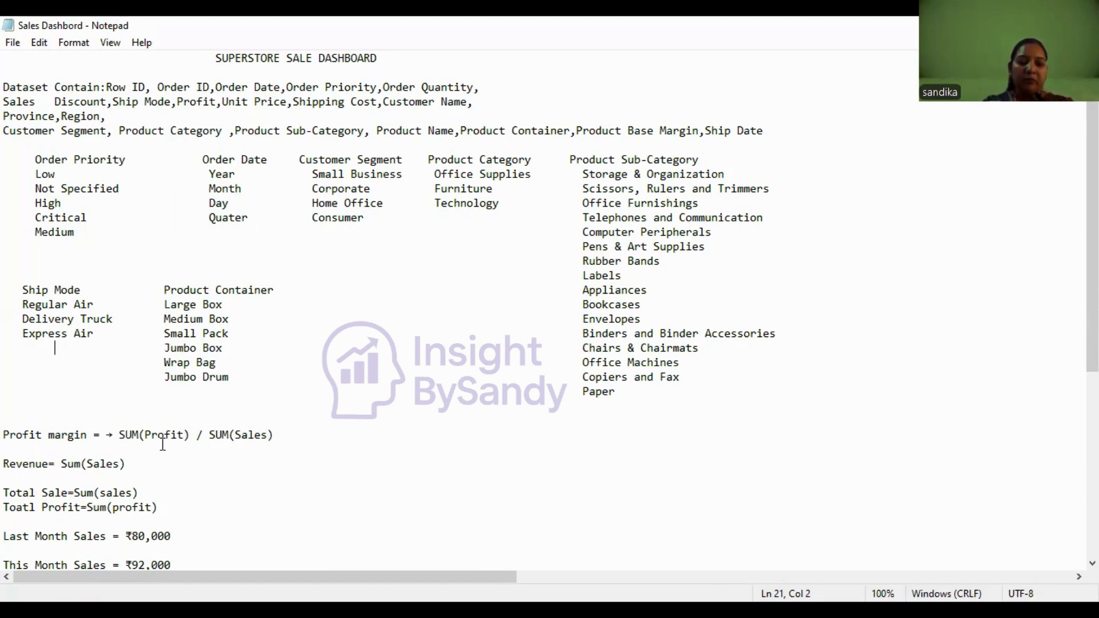
# - In the Sales Dashbord notes in Notepad, append "%" to the profit margin formula and return to the Power BI report
pyautogui.click(300, 433)
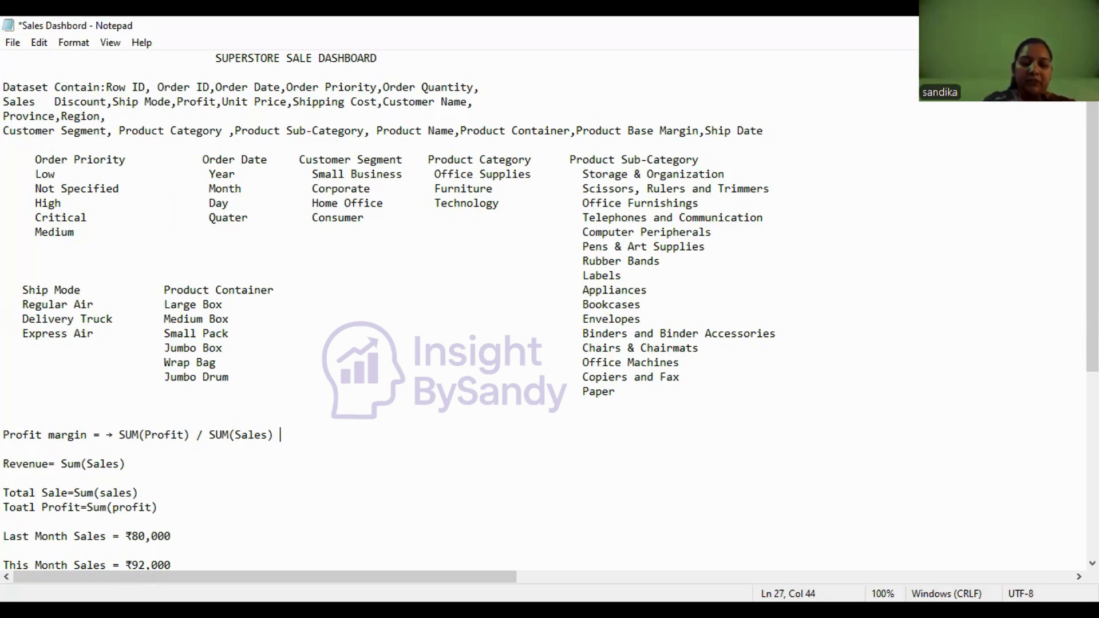
pyautogui.write('%')
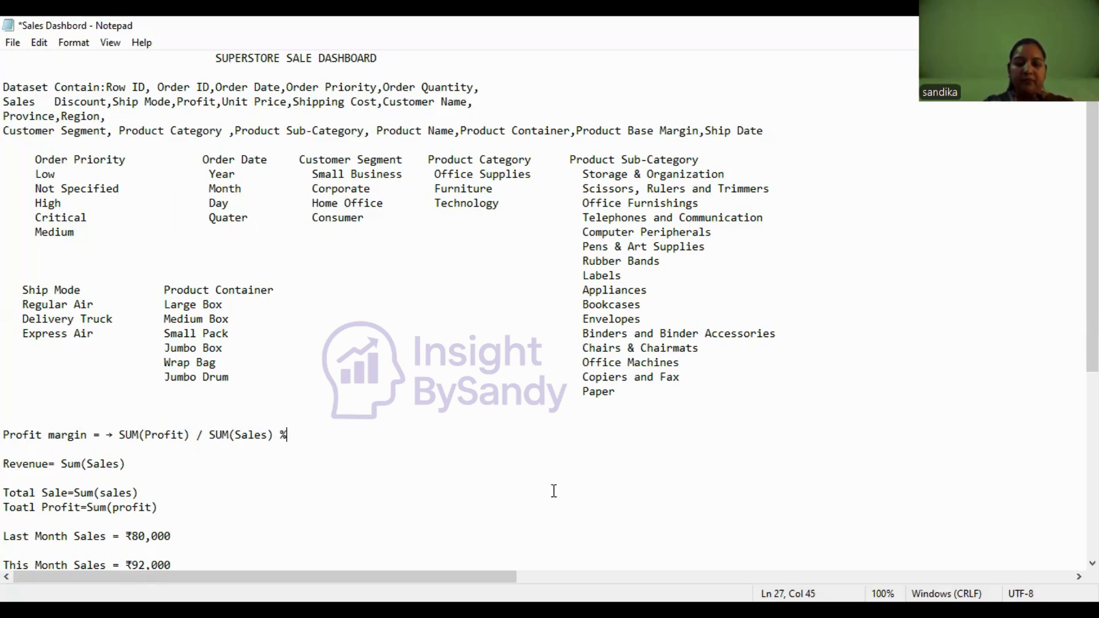
pyautogui.hotkey('alt', 'Tab')
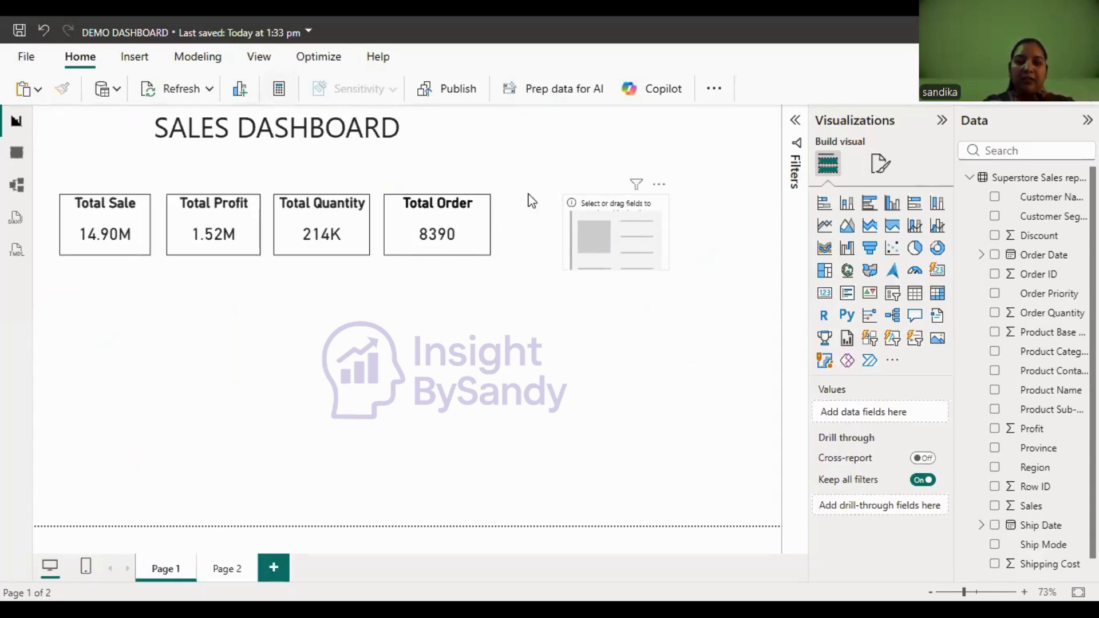
# - Create a new measure in the Superstore Sales report table and name it "Profit Margin %"
pyautogui.click(279, 89)
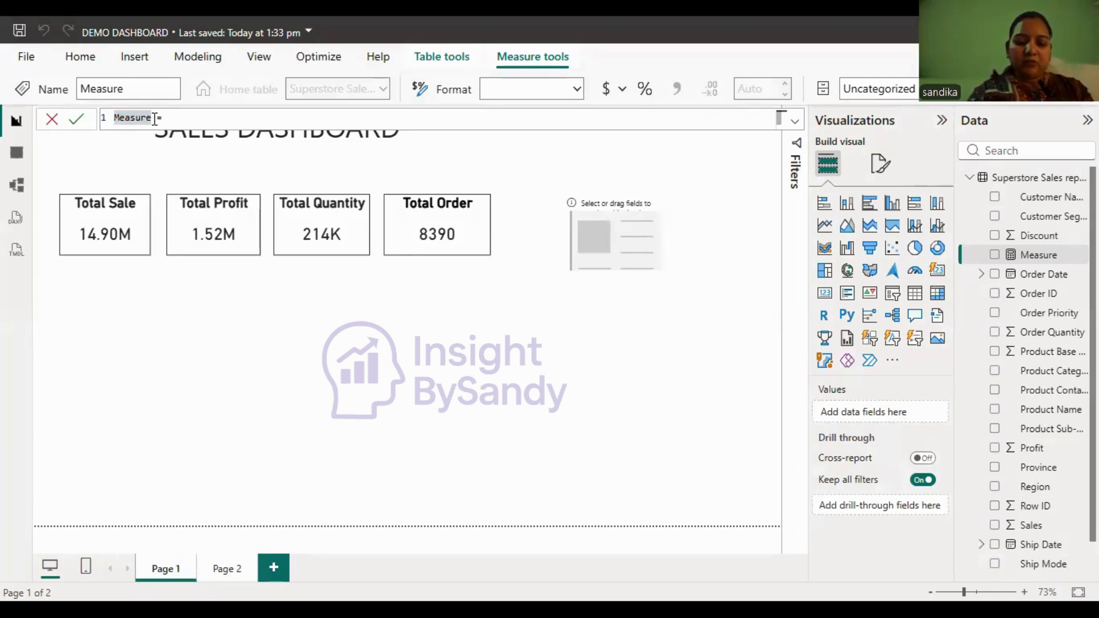
pyautogui.write('Pro')
pyautogui.write('fit Ma')
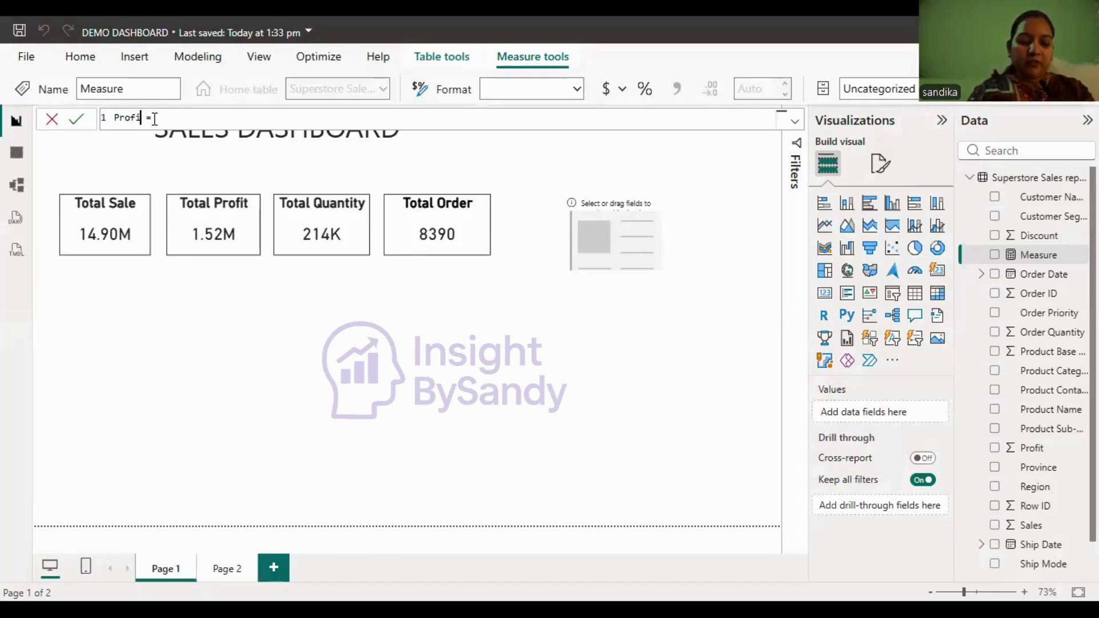
pyautogui.write('rgin %')
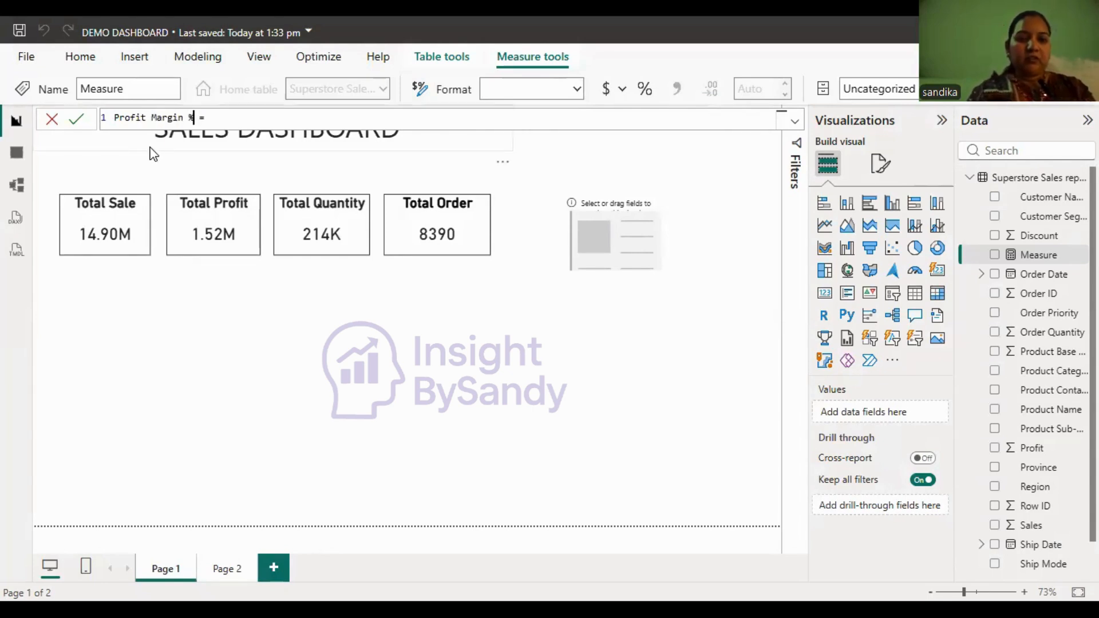
pyautogui.click(211, 117)
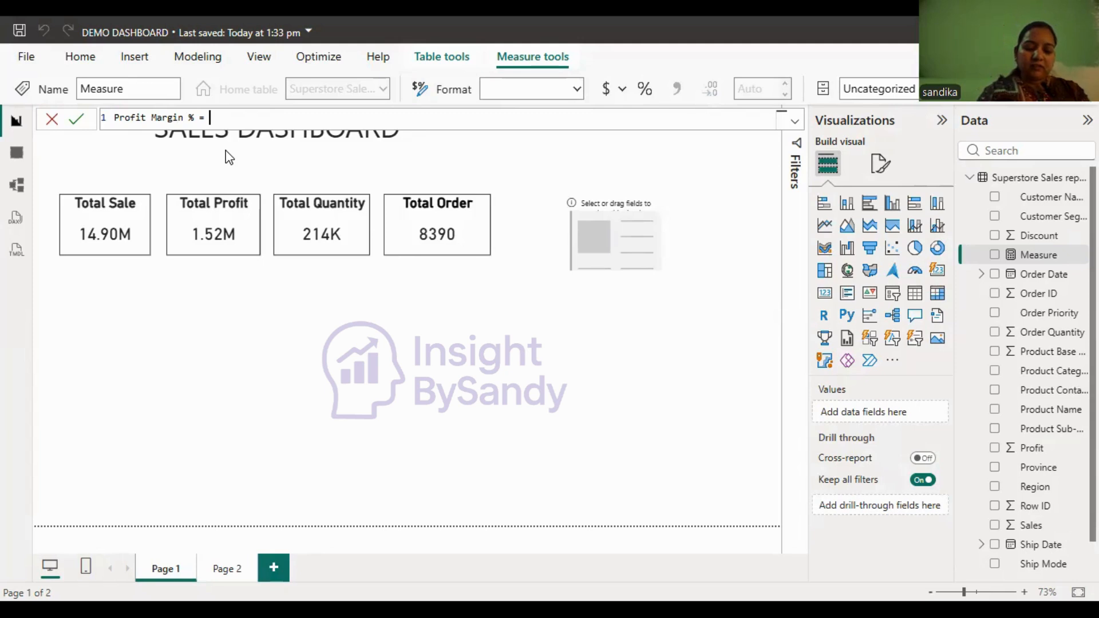
# - Start the Profit Margin % formula with the sum of the Profit column, sum('Superstore Sales report'[Profit])
pyautogui.write('su')
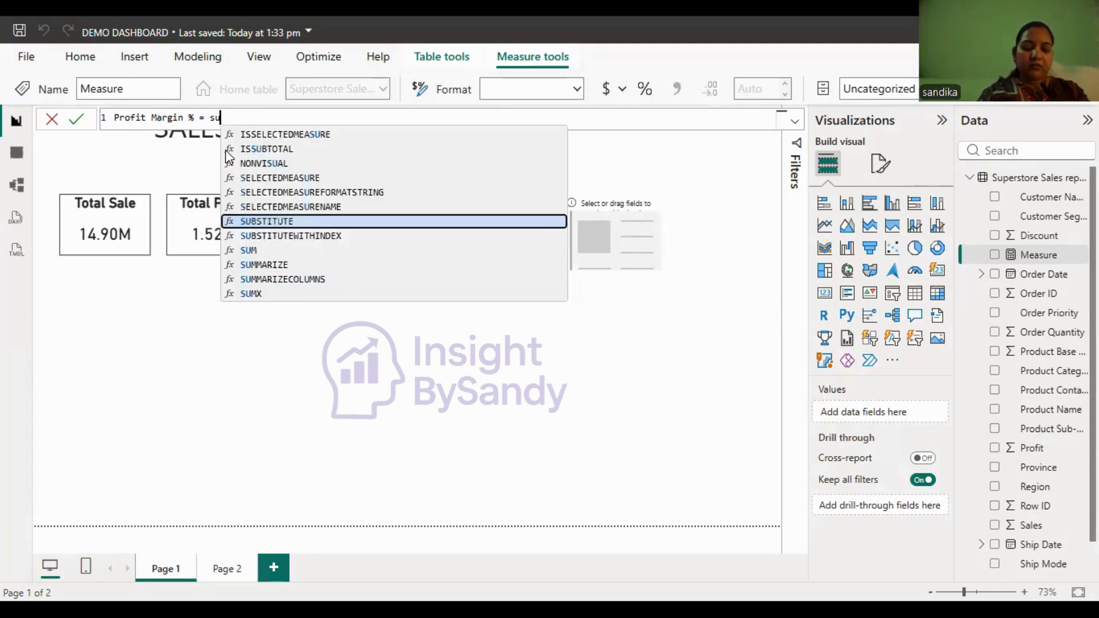
pyautogui.write('m')
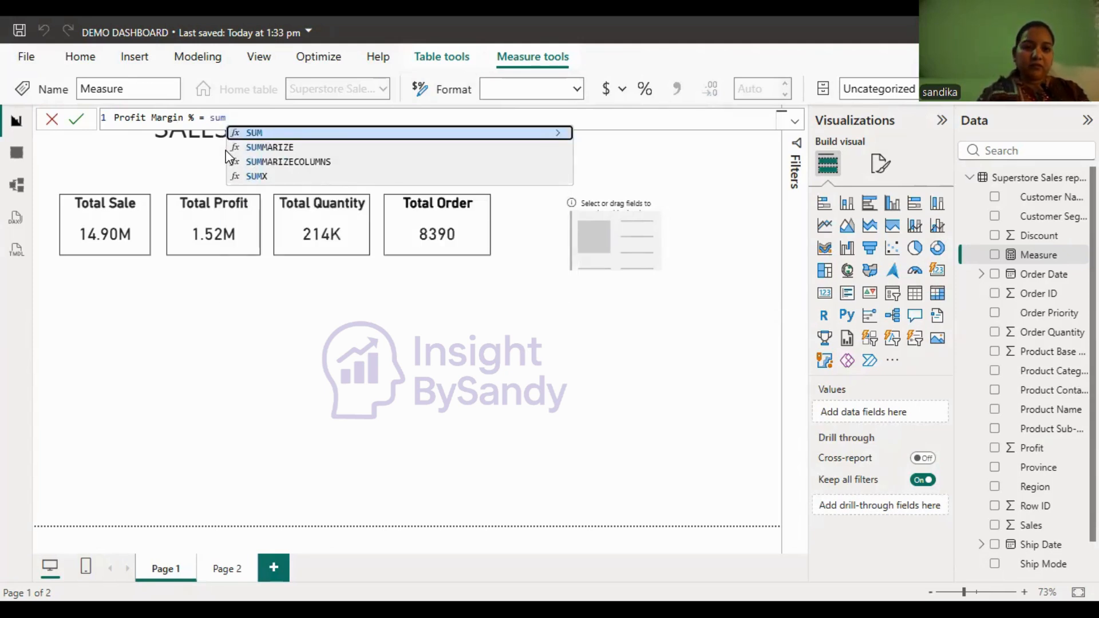
pyautogui.write('(')
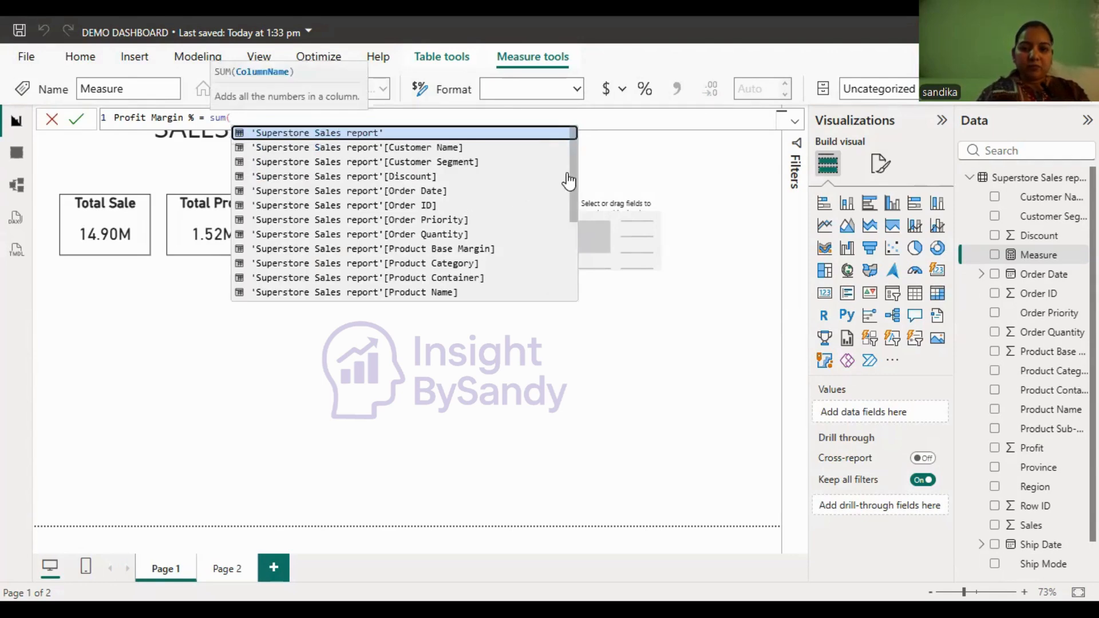
pyautogui.scroll(-1, 572, 204)
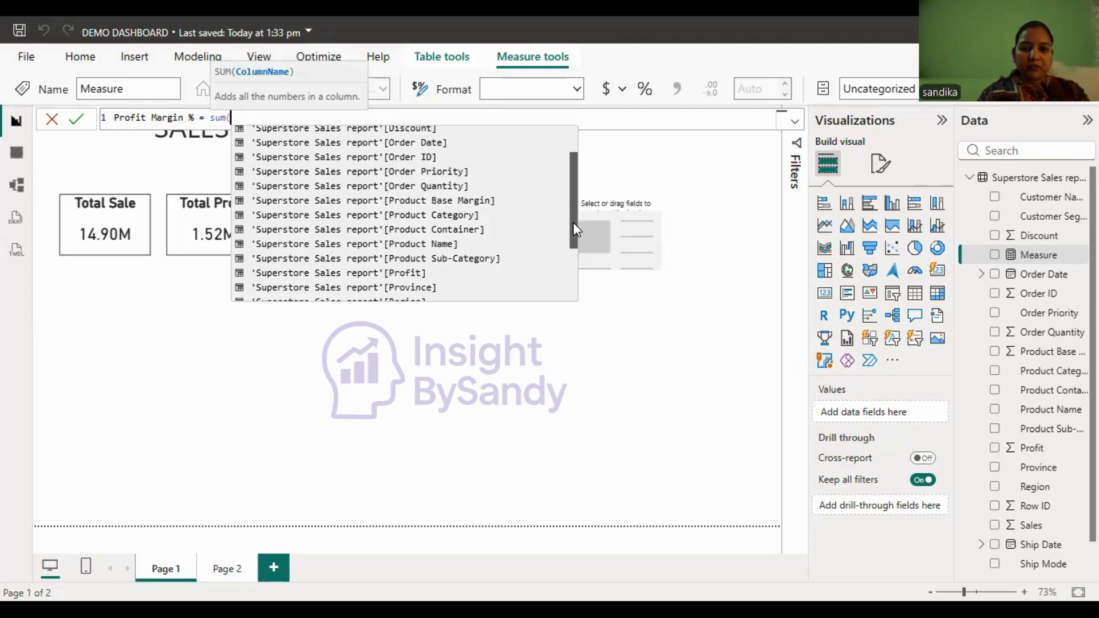
pyautogui.scroll(-1, 573, 225)
pyautogui.scroll(-1, 573, 252)
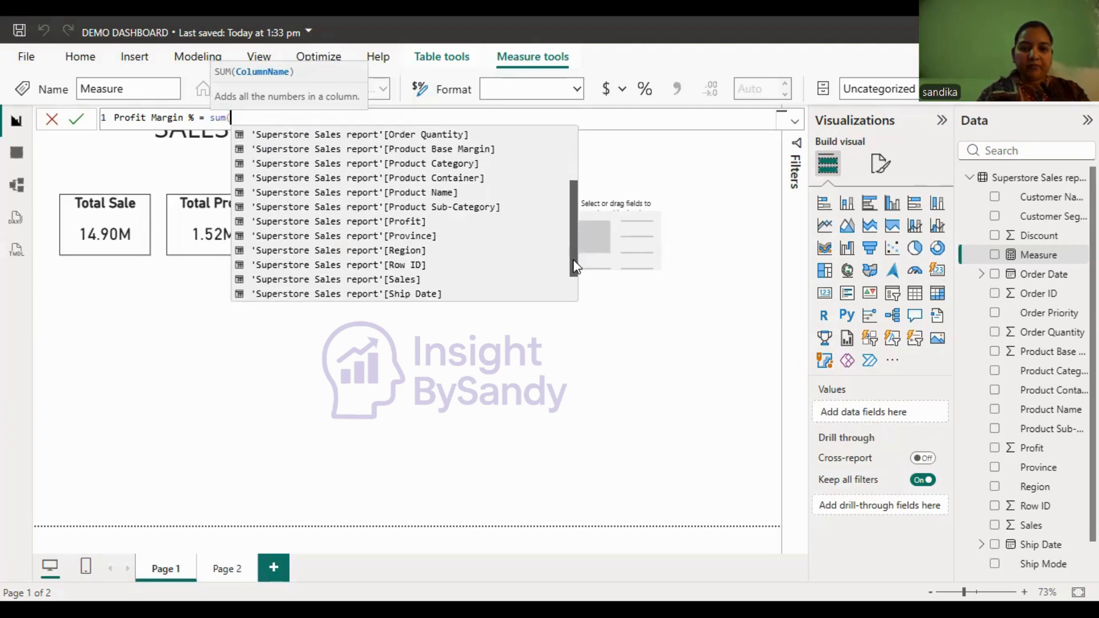
pyautogui.scroll(-1, 574, 257)
pyautogui.scroll(1, 573, 242)
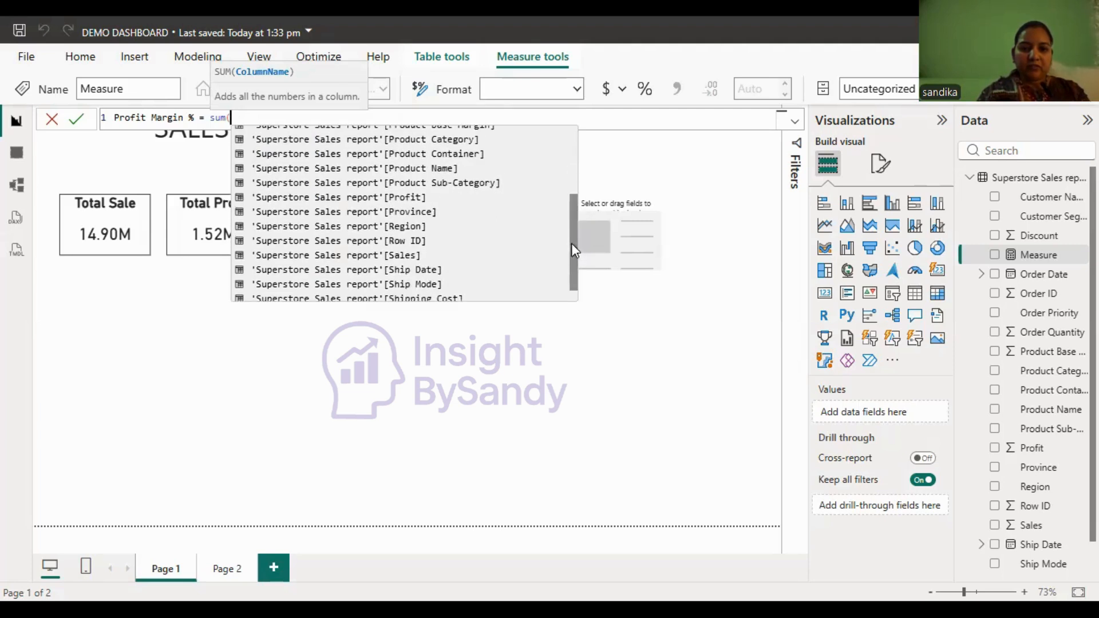
pyautogui.click(417, 195)
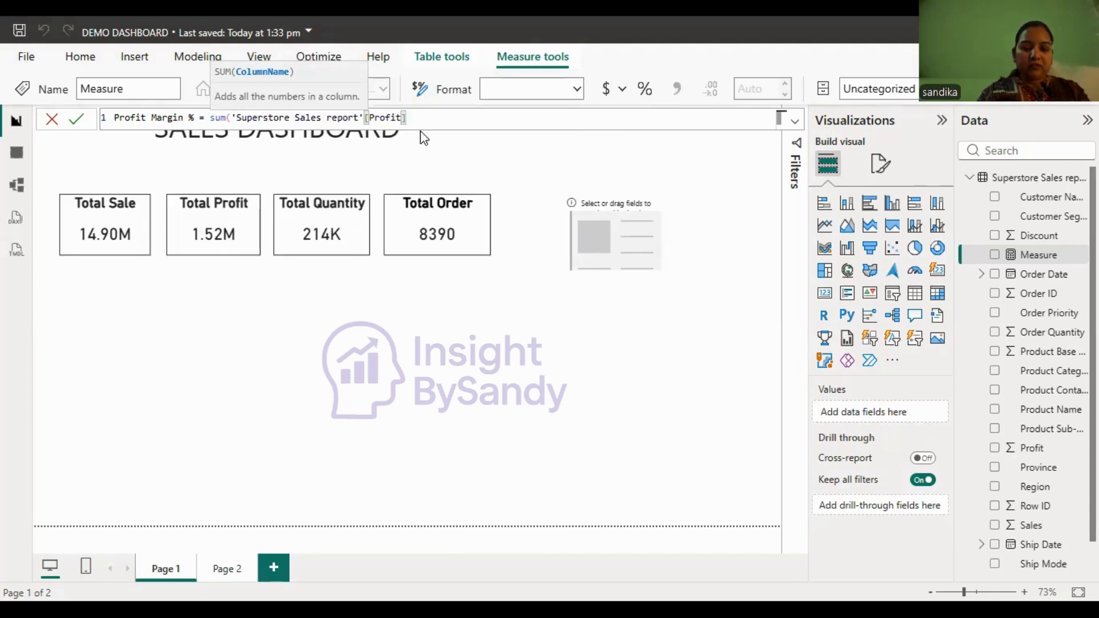
pyautogui.write(')')
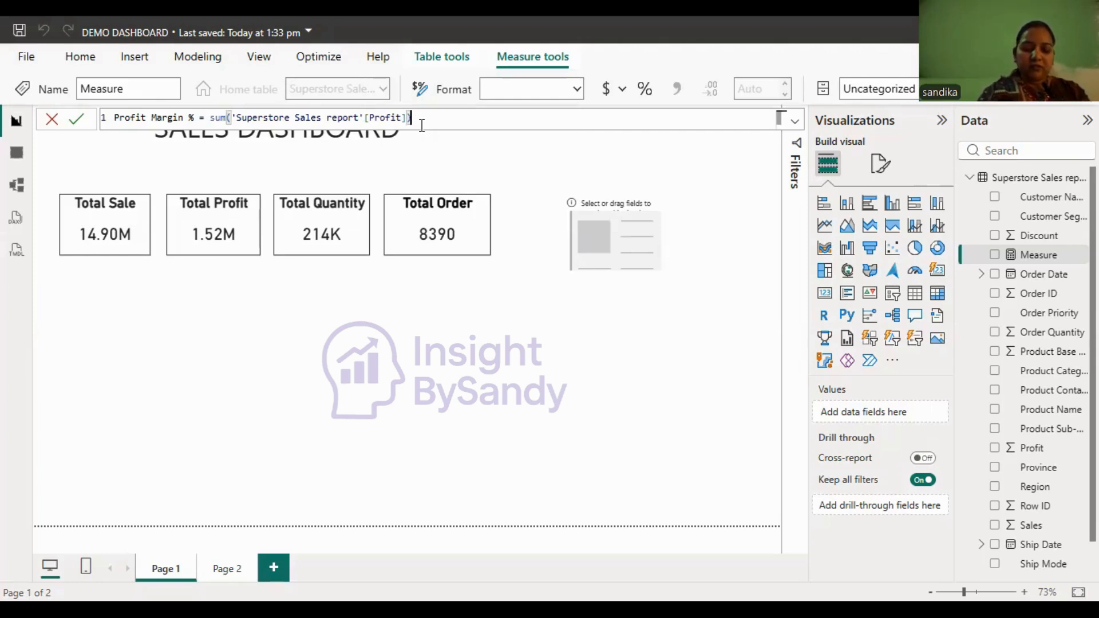
pyautogui.write('/sum')
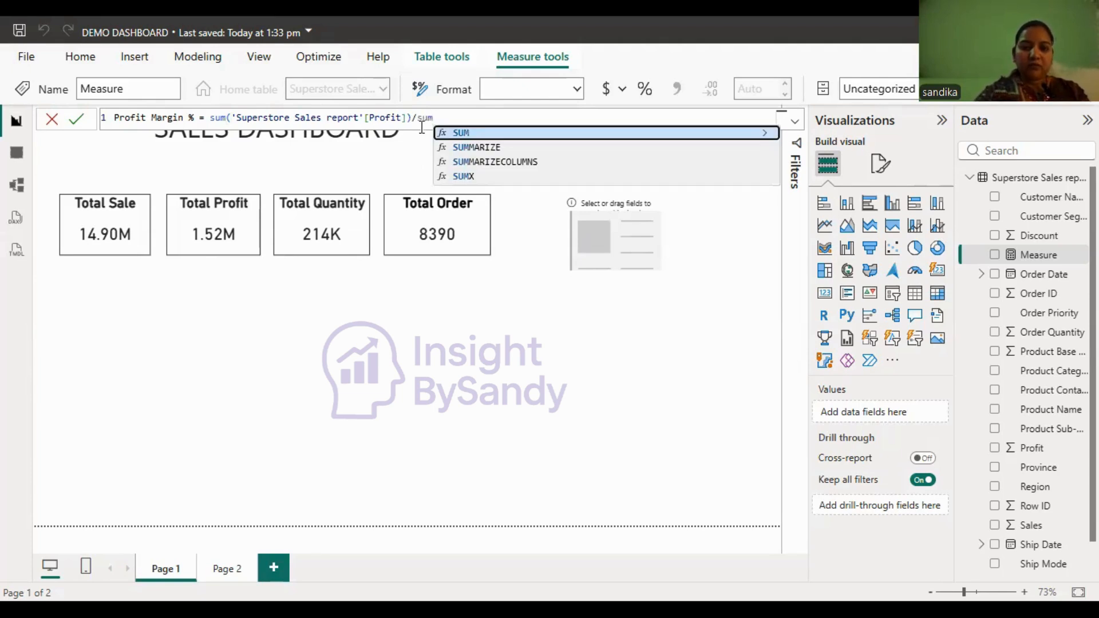
pyautogui.write('(')
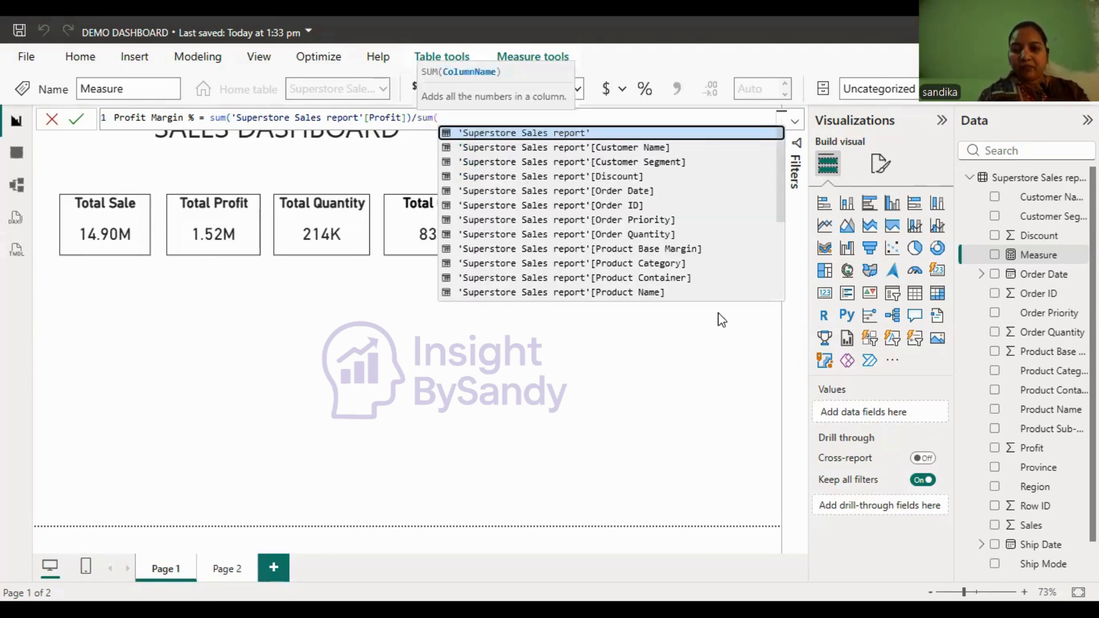
# - Divide the profit sum by sum('Superstore Sales report'[Sales]) and commit the Profit Margin % measure
pyautogui.moveTo(779, 199); pyautogui.dragTo(783, 255)
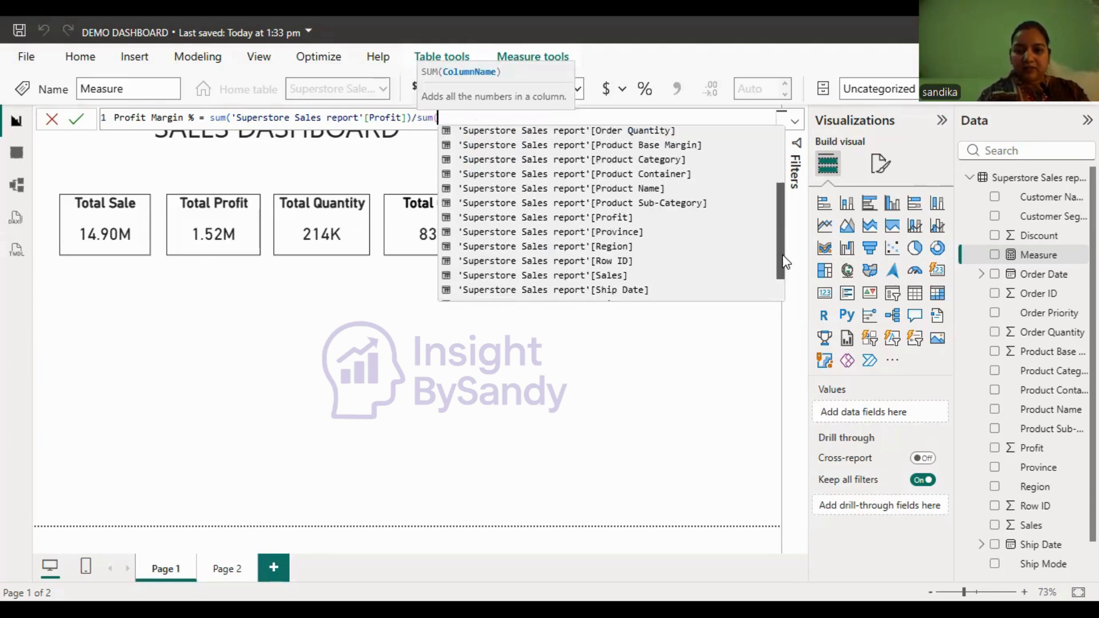
pyautogui.click(605, 271)
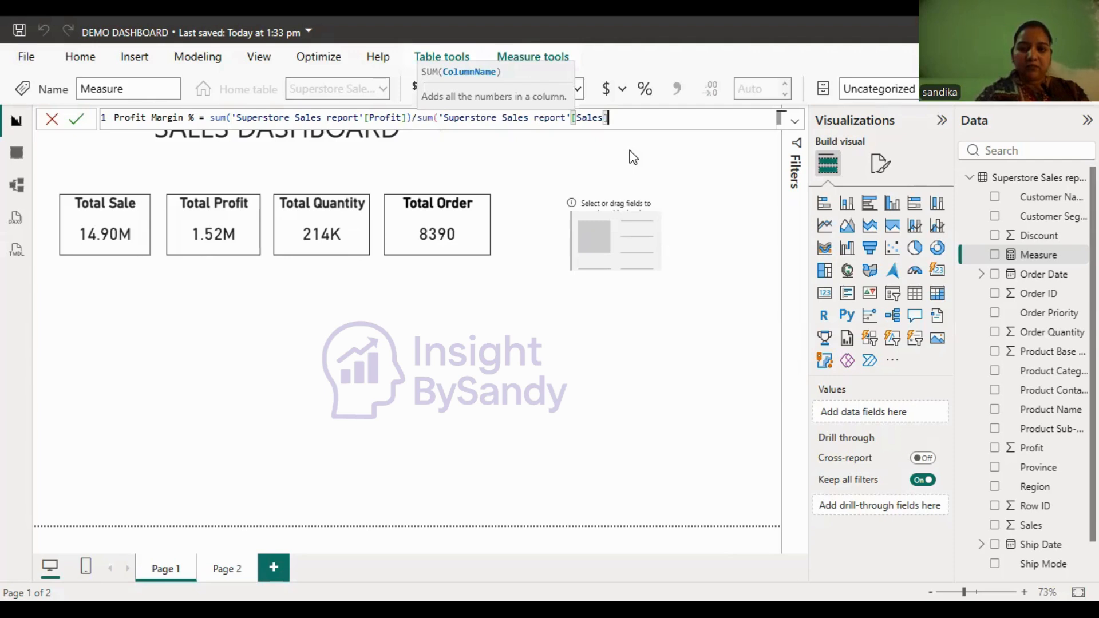
pyautogui.write(')')
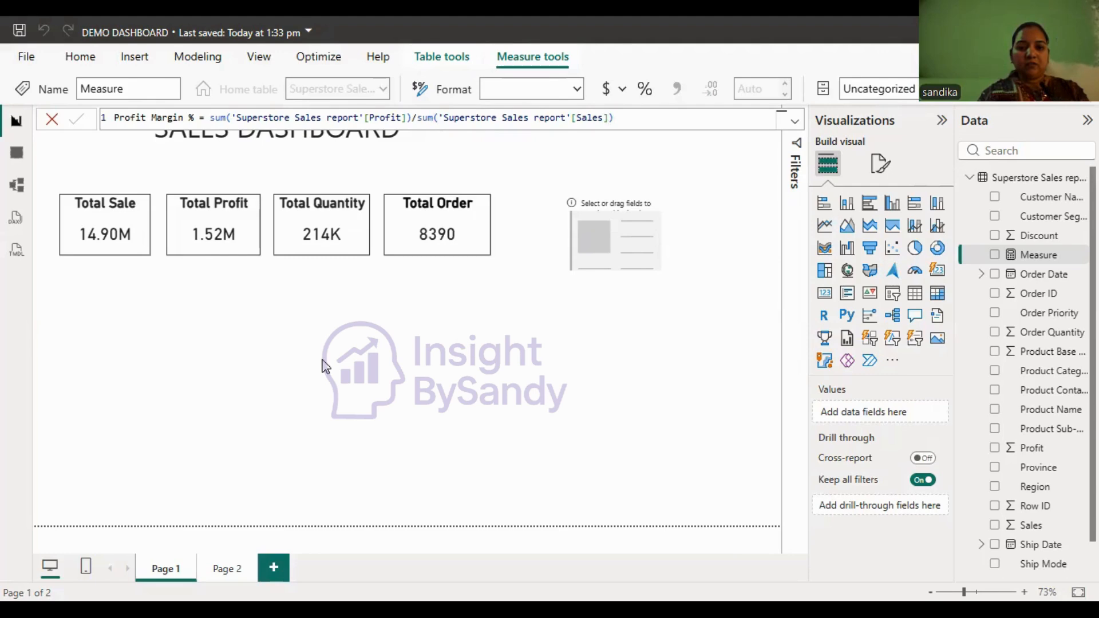
pyautogui.press('Return')
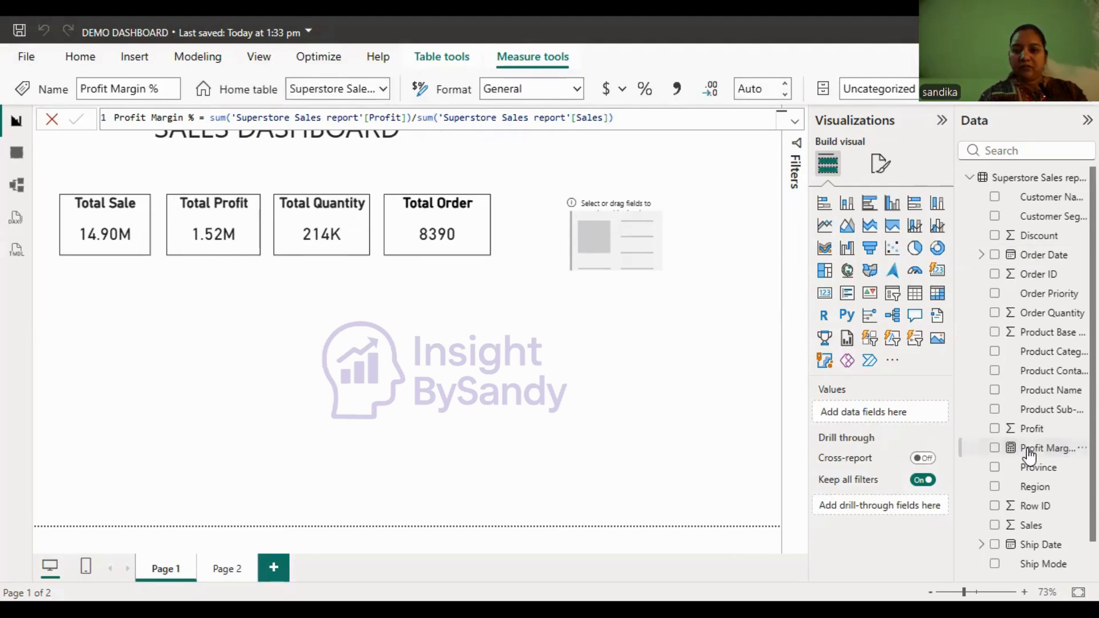
# - Add the Profit Margin % measure to the blank card and turn off the card's category label
pyautogui.moveTo(1029, 455); pyautogui.dragTo(615, 265)
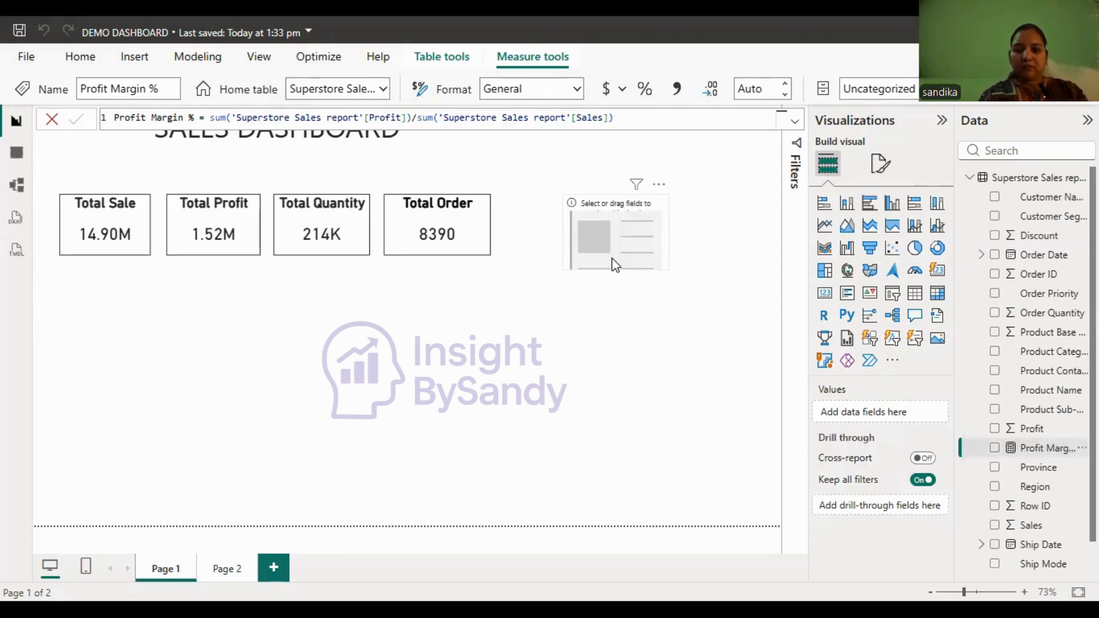
pyautogui.click(613, 258)
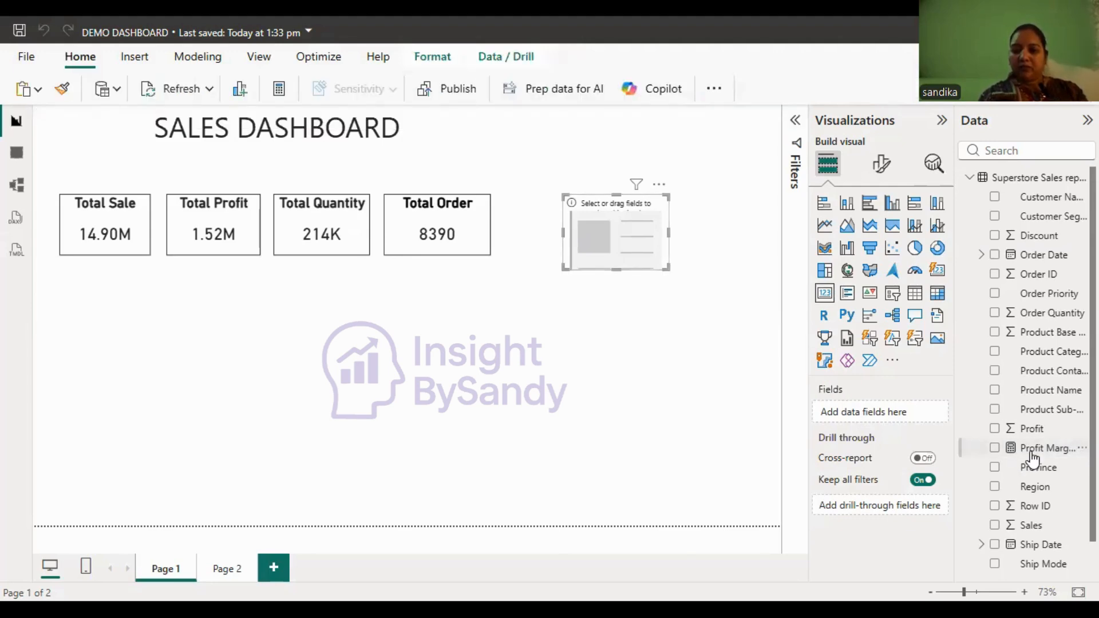
pyautogui.moveTo(1032, 458); pyautogui.dragTo(588, 238)
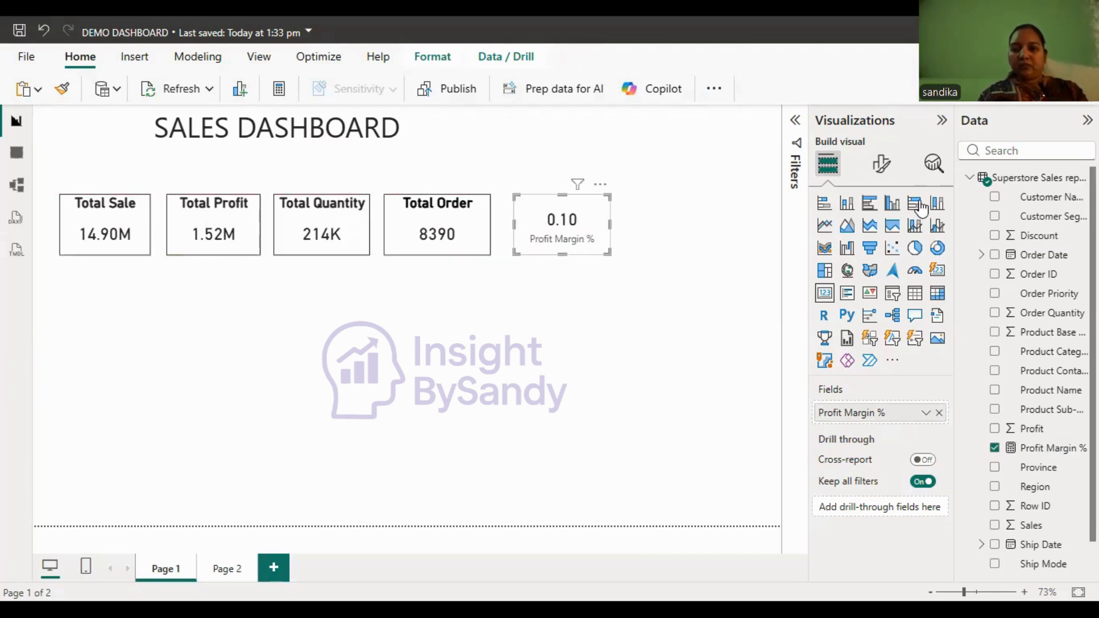
pyautogui.click(877, 165)
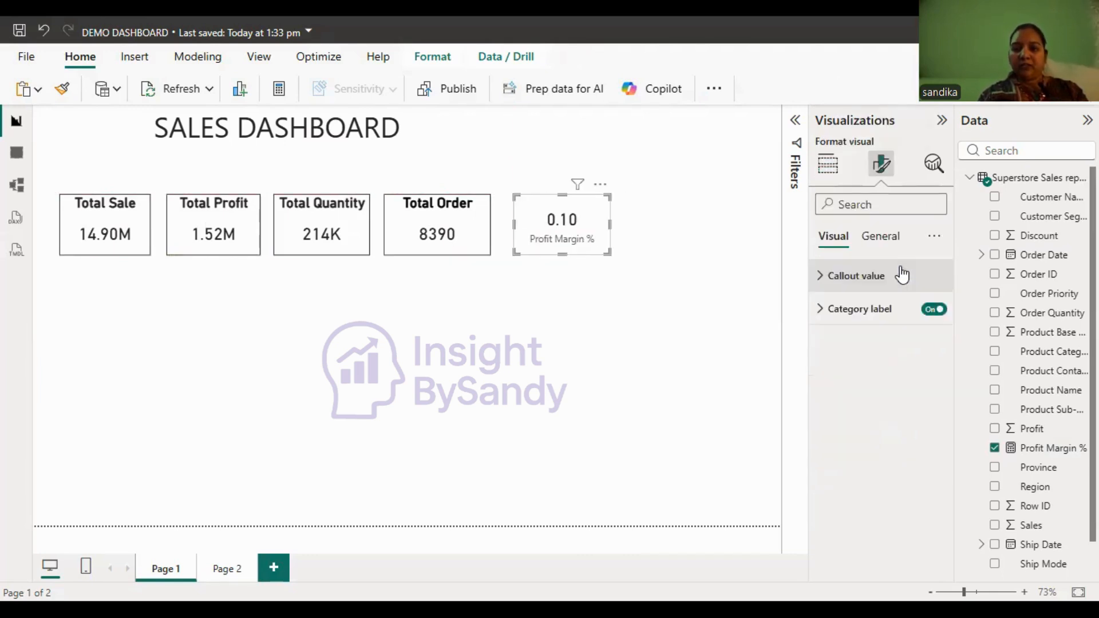
pyautogui.click(934, 311)
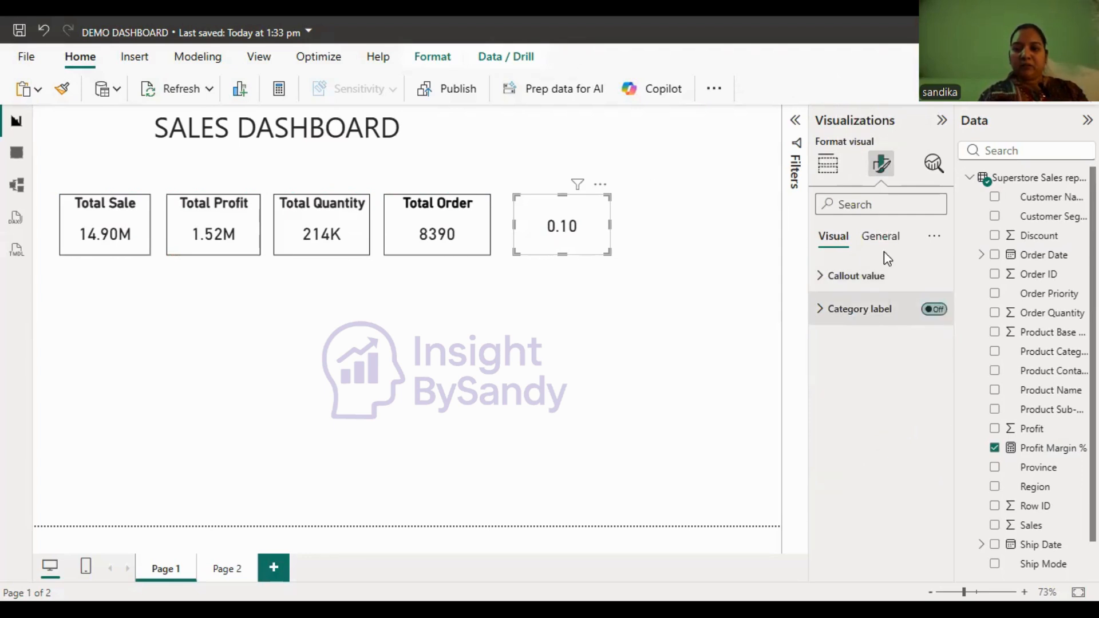
# - Enable the title on the profit margin card and enter "Profit MARGIN %" as its text
pyautogui.click(885, 237)
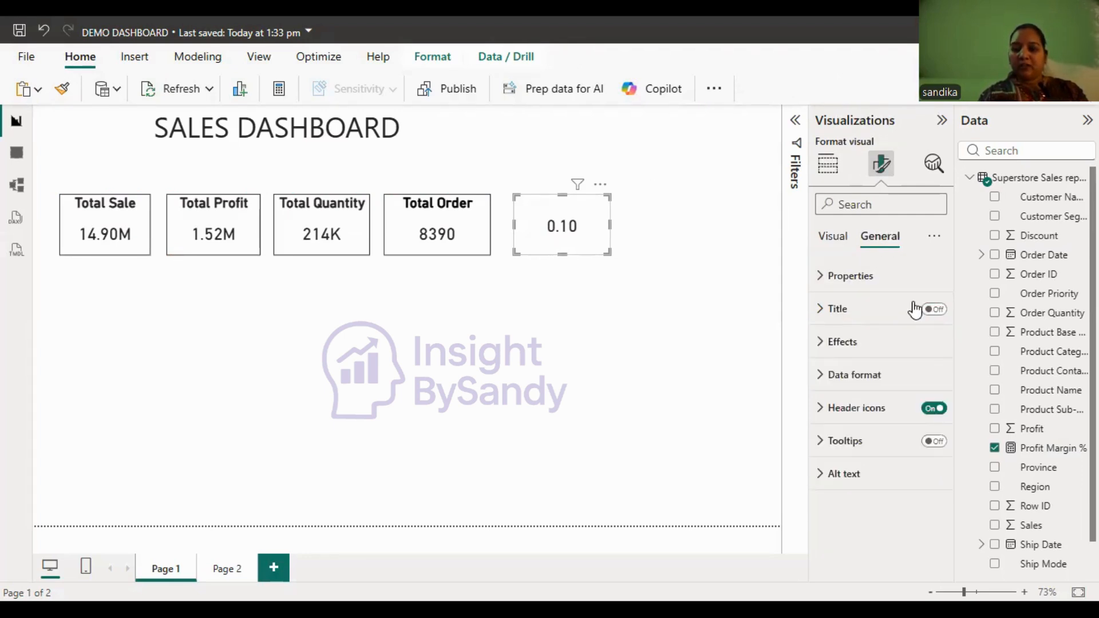
pyautogui.click(932, 310)
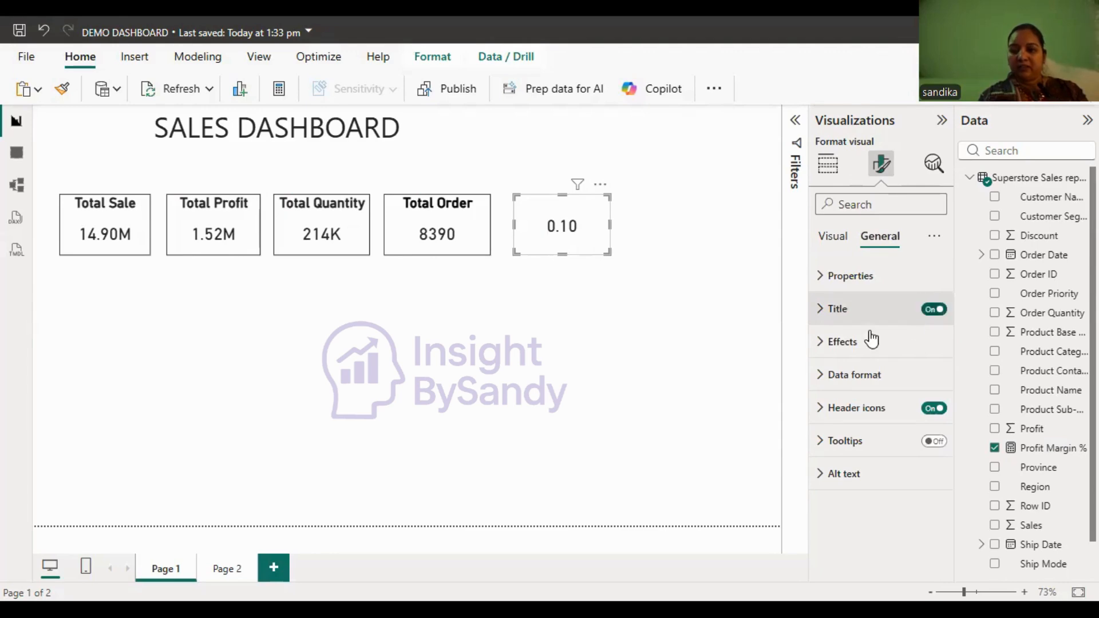
pyautogui.click(863, 316)
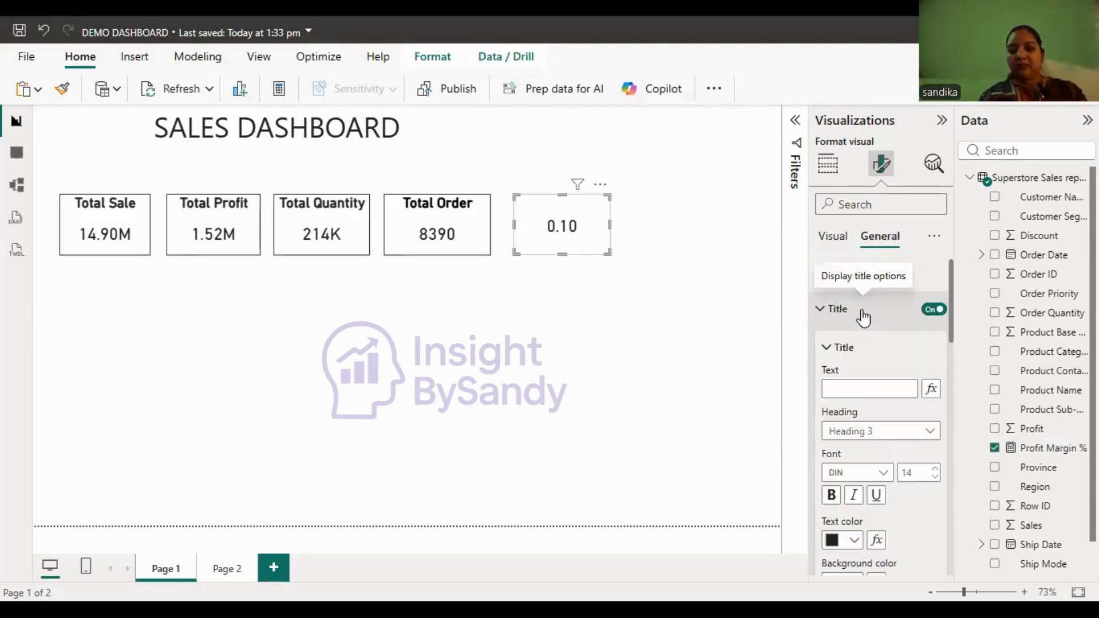
pyautogui.click(842, 389)
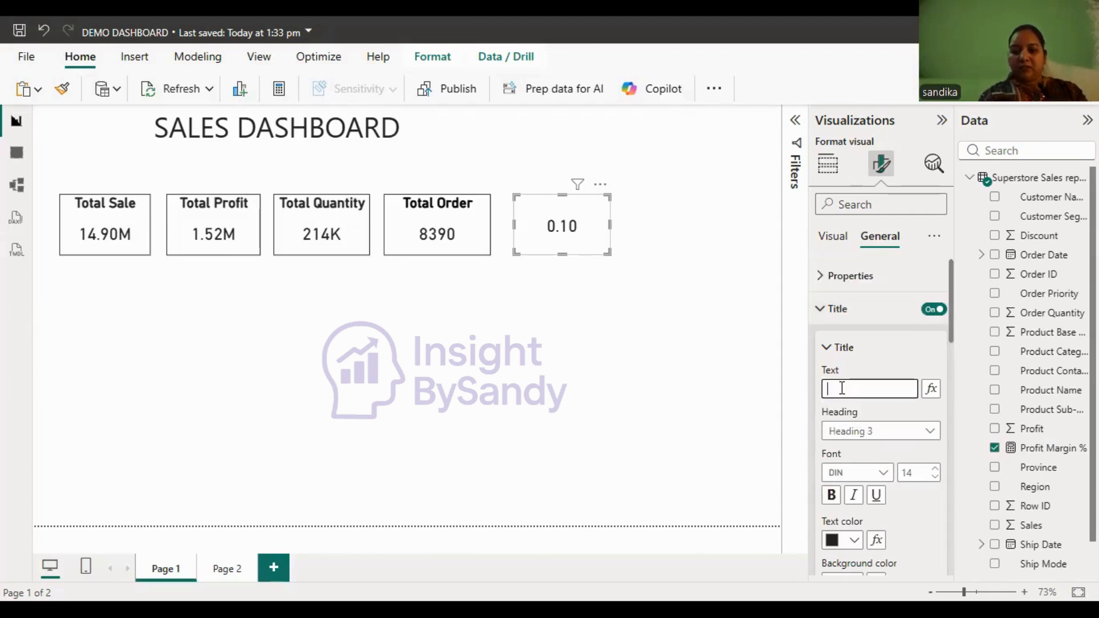
pyautogui.write('Pro')
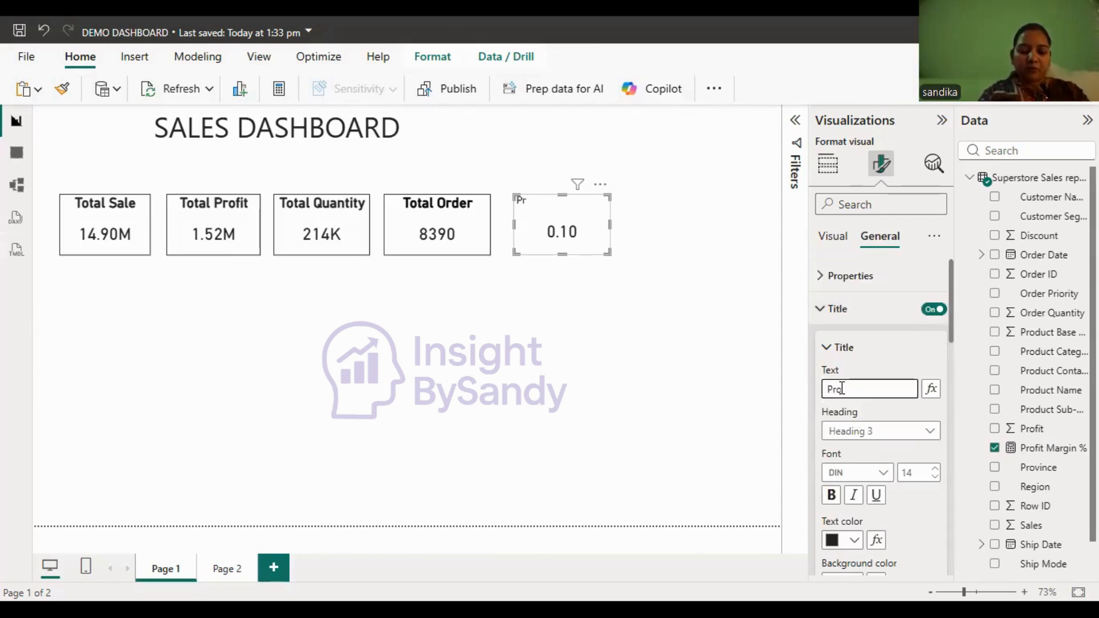
pyautogui.write('fit MARG')
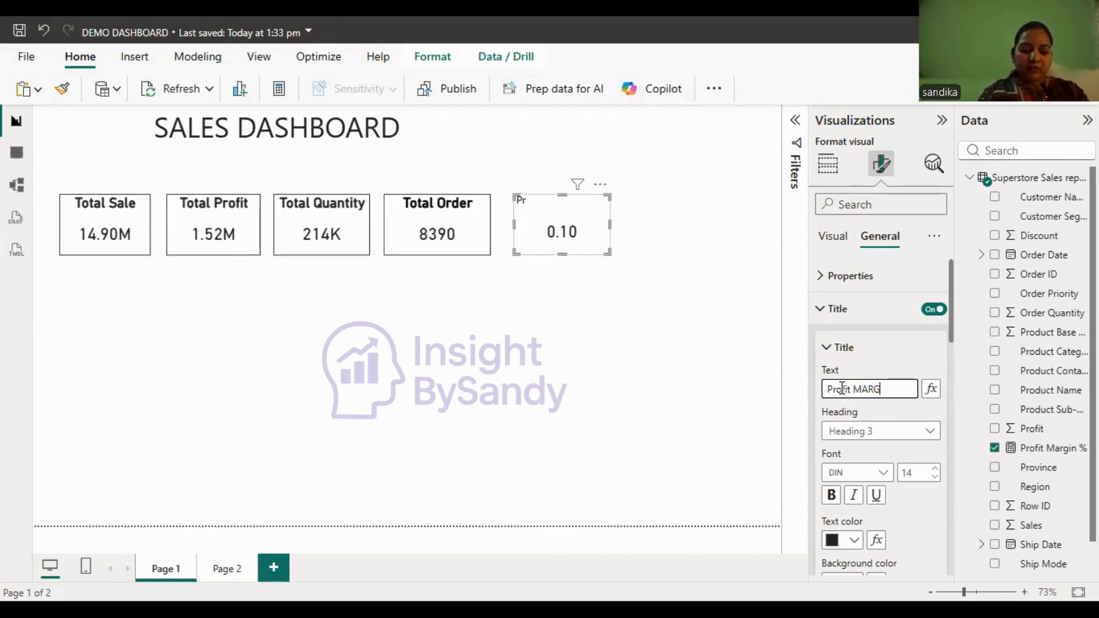
pyautogui.write('IN')
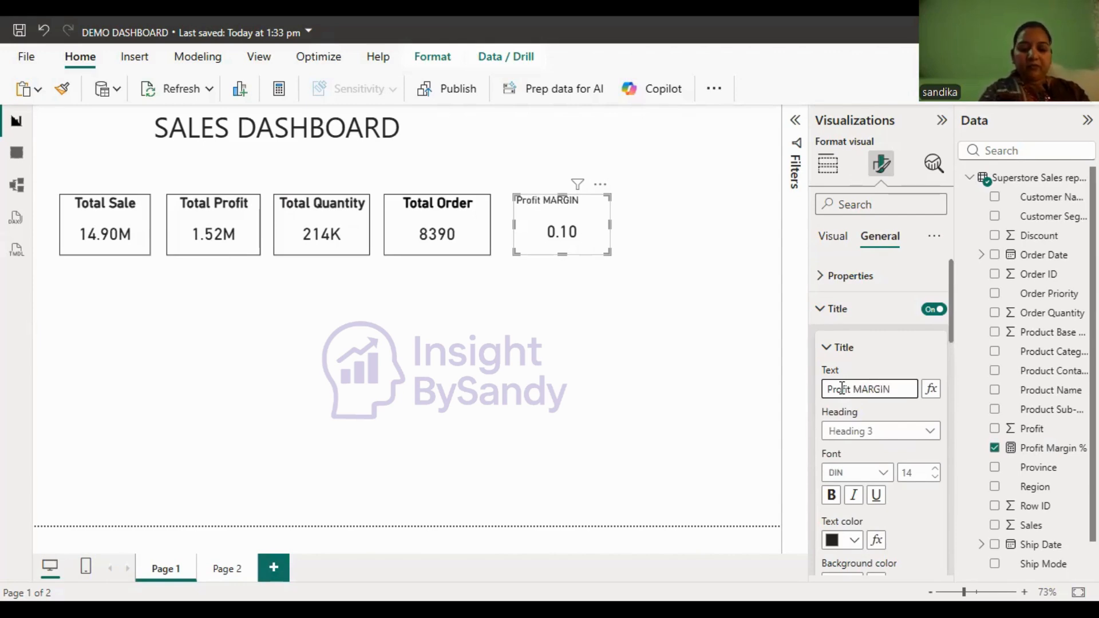
pyautogui.write(' %')
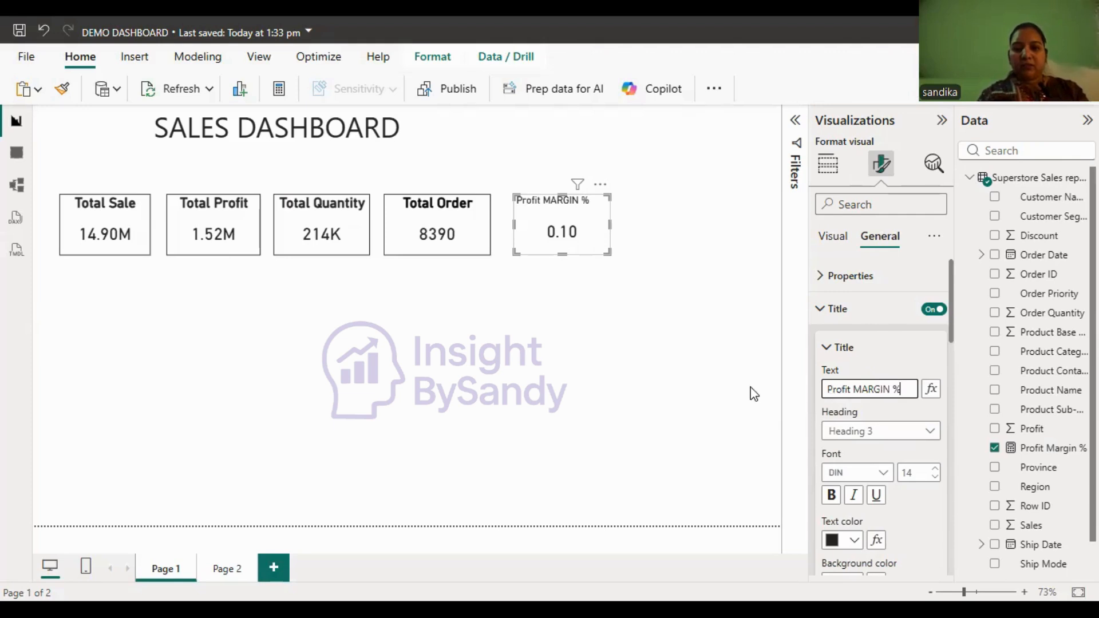
# - Correct the capitalization of the profit margin card's title so it reads "Profit Margin %"
pyautogui.click(891, 392)
pyautogui.press('BackSpace')
pyautogui.press('BackSpace')
pyautogui.press('BackSpace')
pyautogui.press('BackSpace')
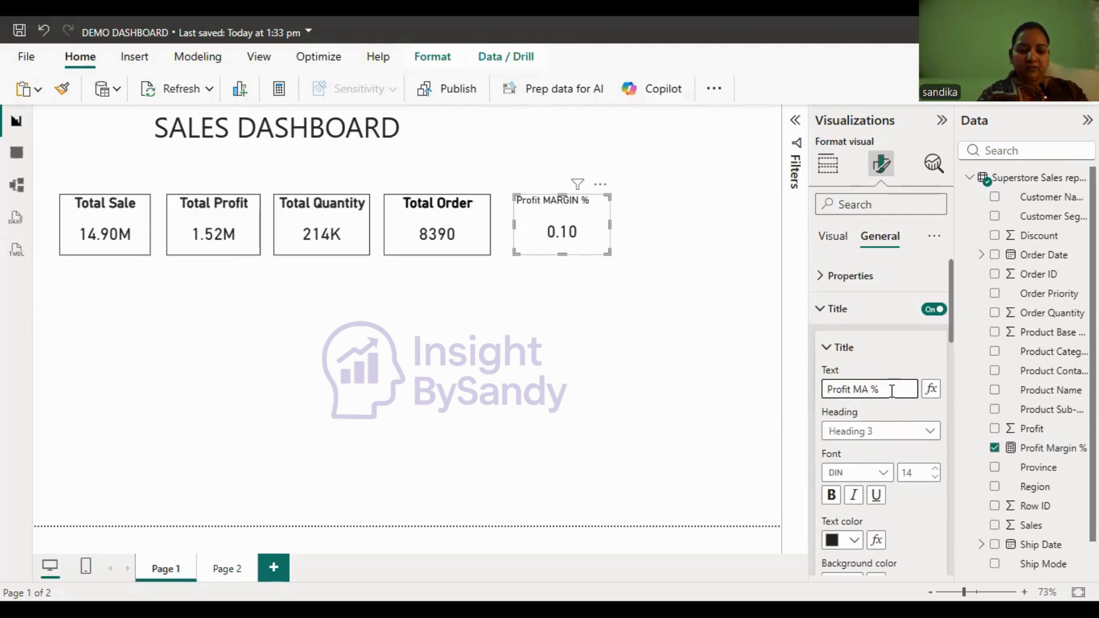
pyautogui.press('BackSpace')
pyautogui.write('argin')
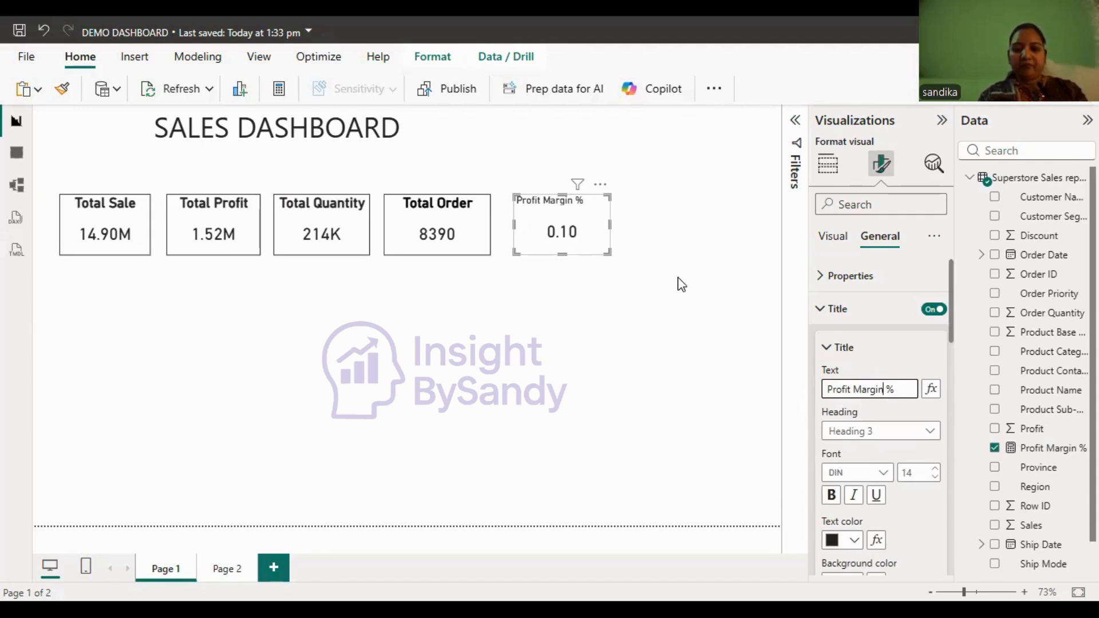
# - Turn on the visual border for the Profit Margin % card and shift the card slightly closer to the Total Order card
pyautogui.click(823, 312)
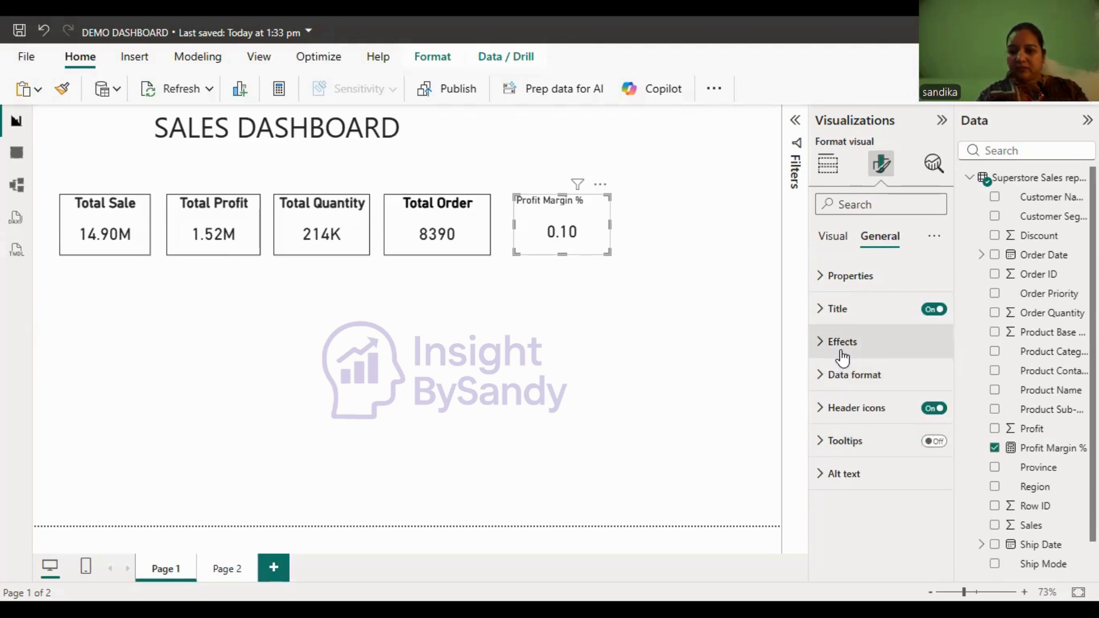
pyautogui.click(949, 344)
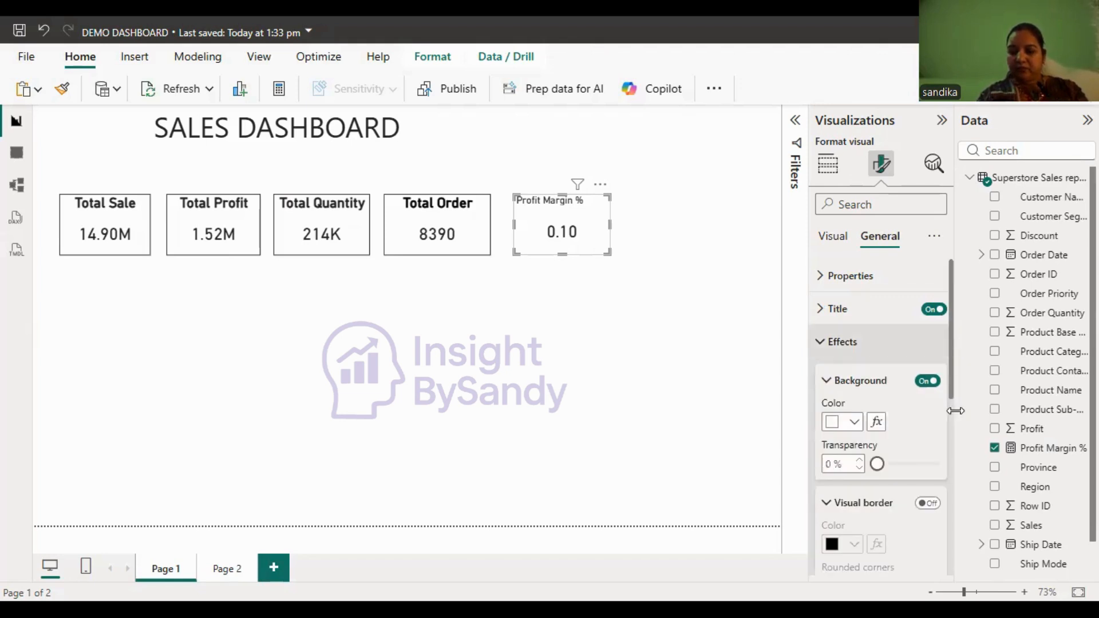
pyautogui.click(929, 504)
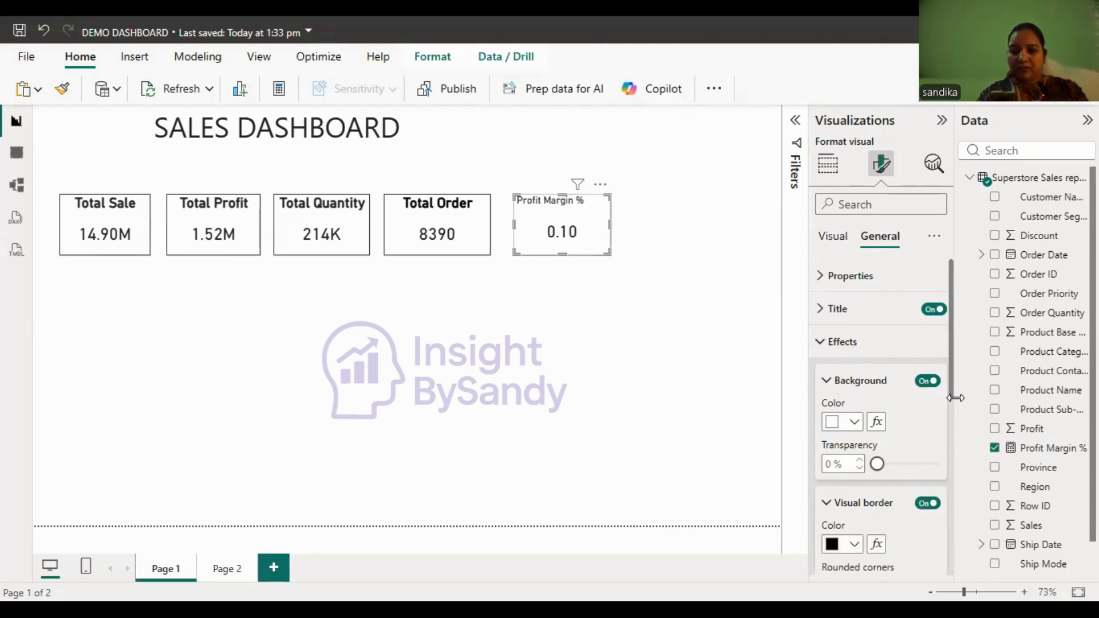
pyautogui.scroll(-2, 962, 435)
pyautogui.scroll(-3, 973, 481)
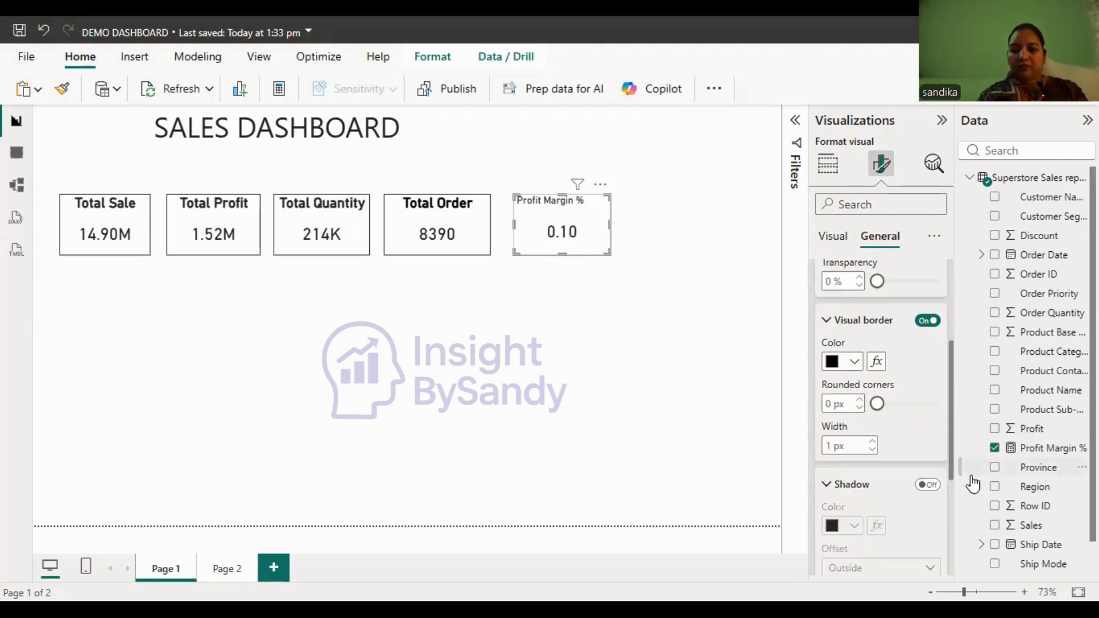
pyautogui.moveTo(567, 233); pyautogui.dragTo(559, 235)
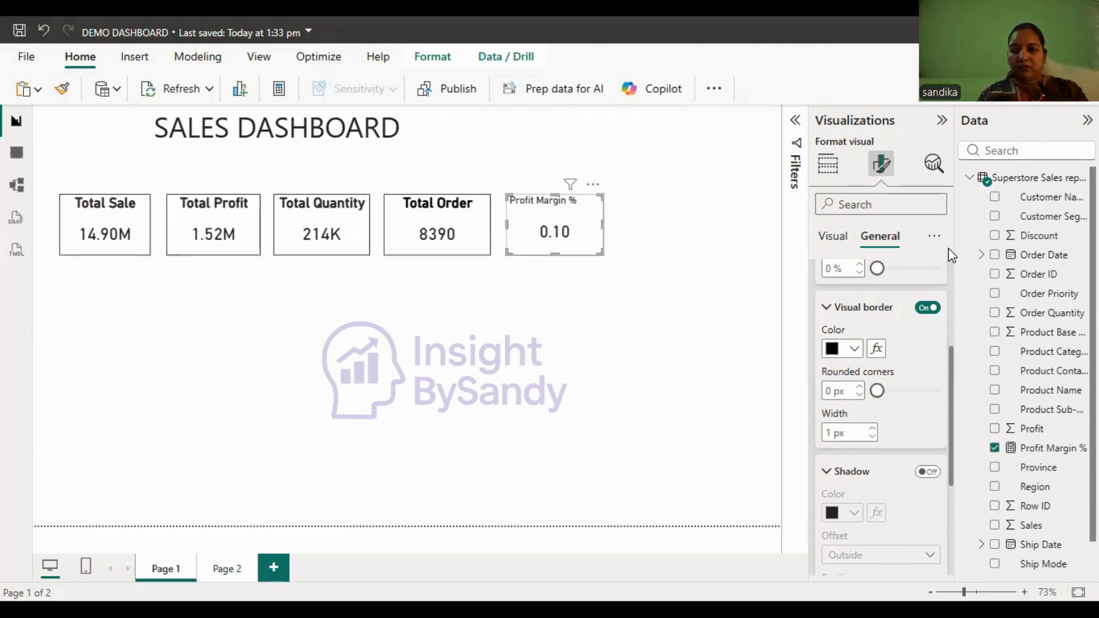
# - Format the Profit Margin % card's title as size 20, bold and centered, and widen the card to fit the title on one line
pyautogui.scroll(3, 894, 287)
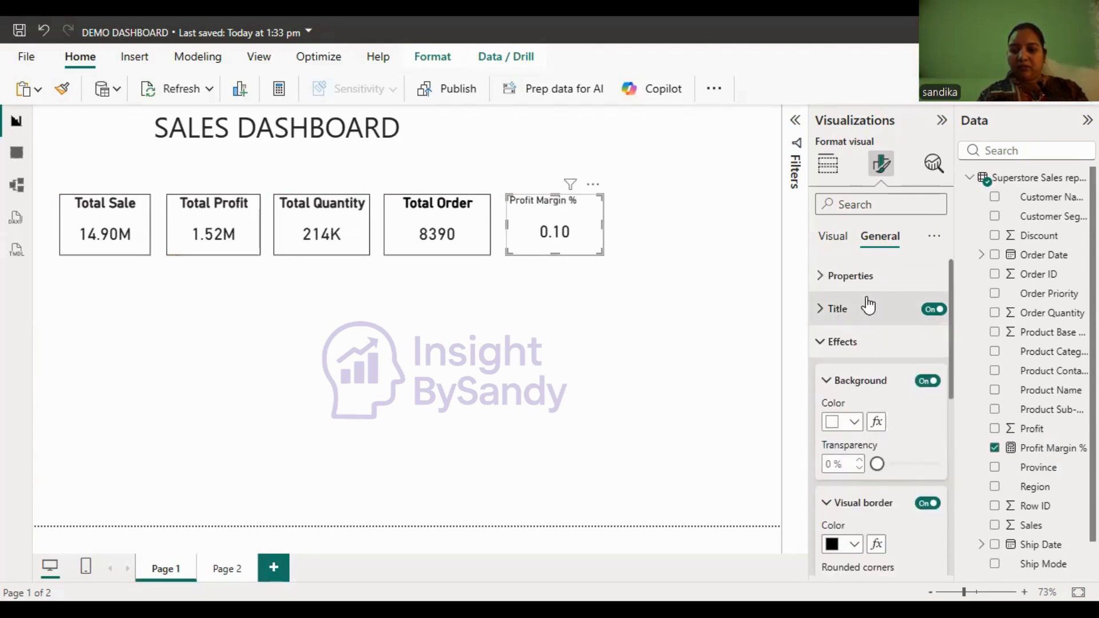
pyautogui.click(925, 303)
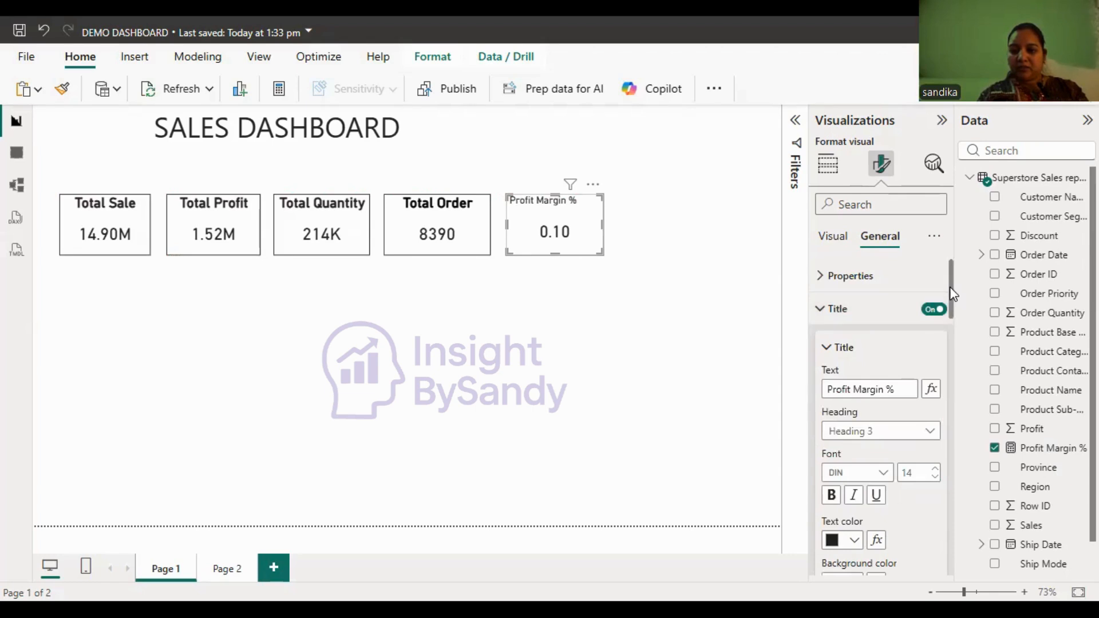
pyautogui.scroll(-3, 955, 318)
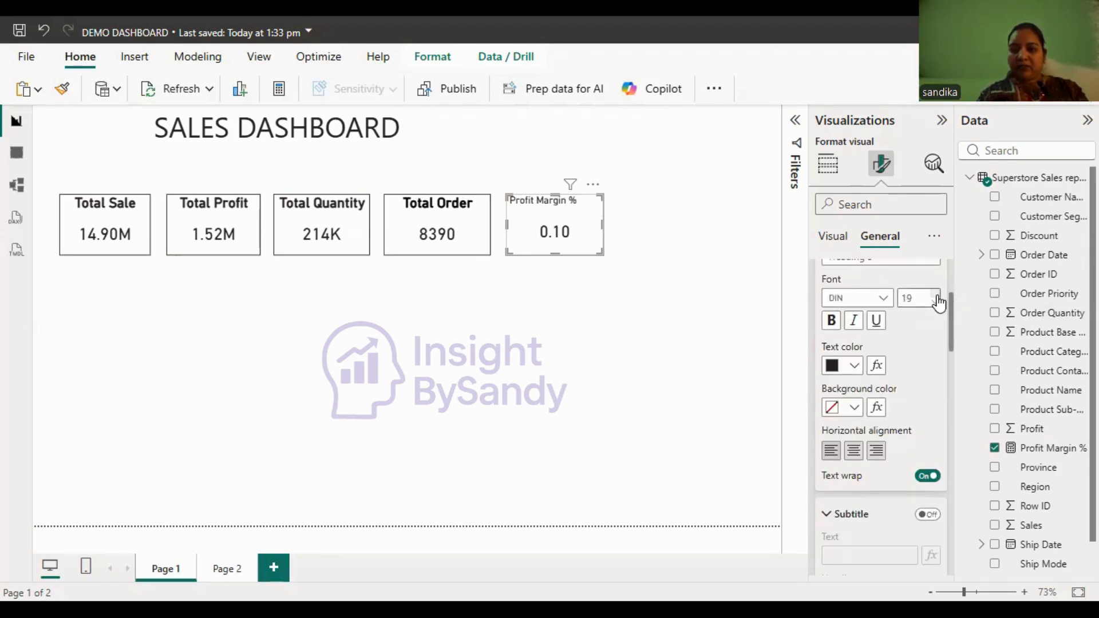
pyautogui.click(937, 296)
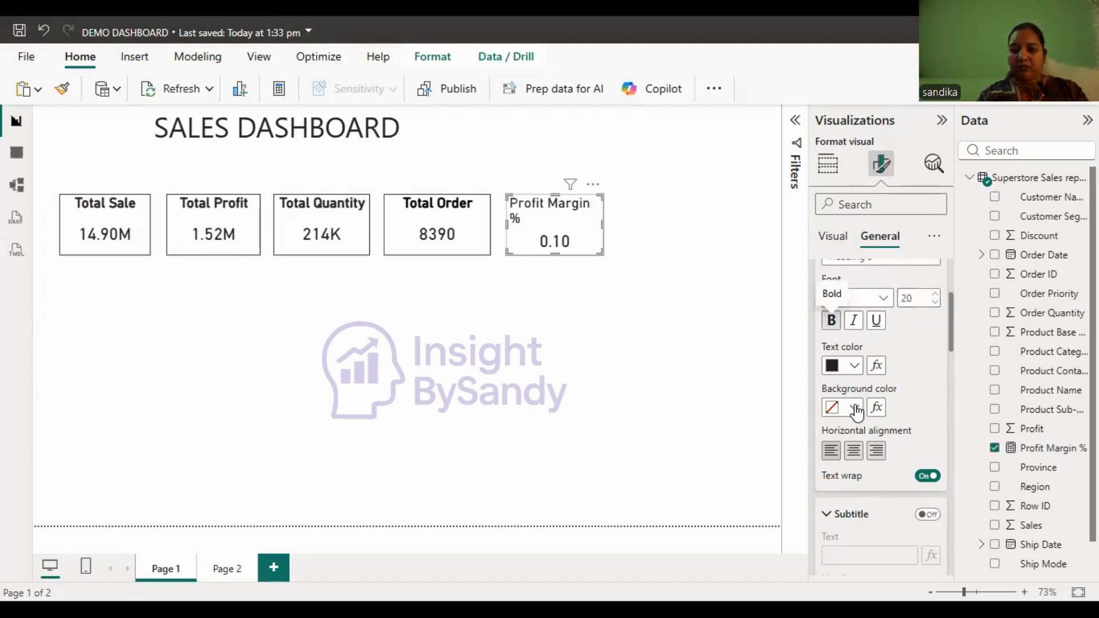
pyautogui.click(854, 451)
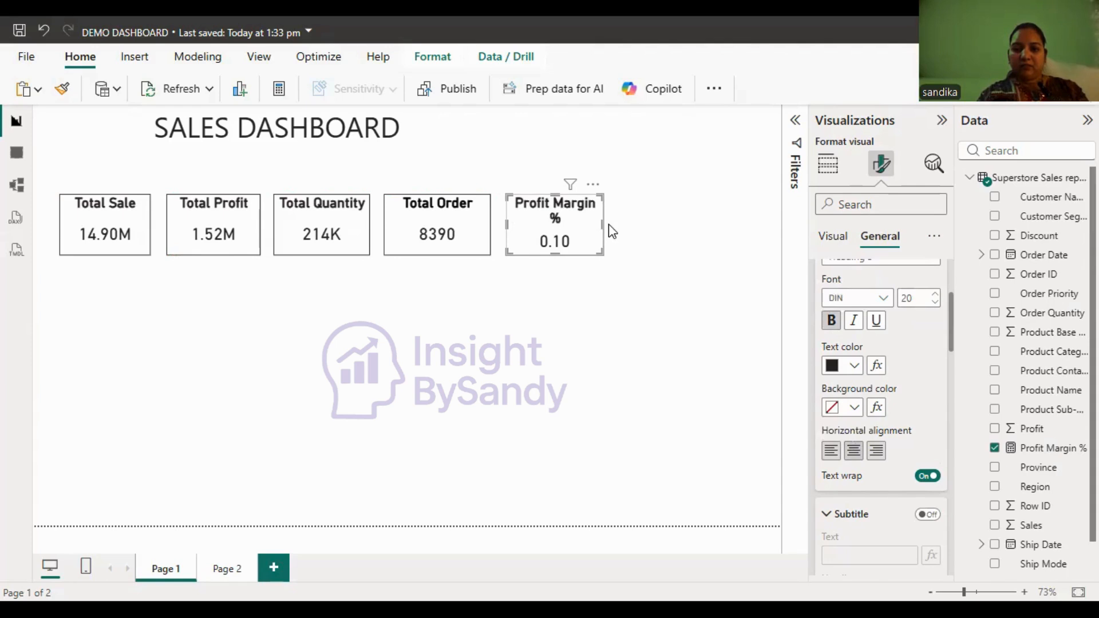
pyautogui.moveTo(603, 225); pyautogui.dragTo(611, 225)
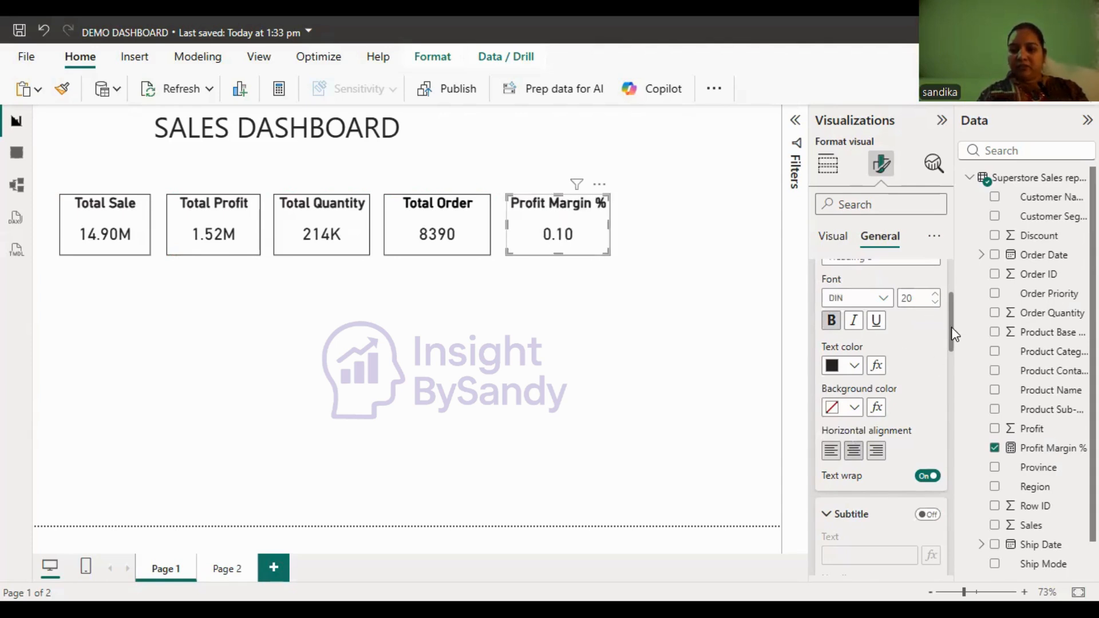
pyautogui.moveTo(952, 327); pyautogui.dragTo(959, 250)
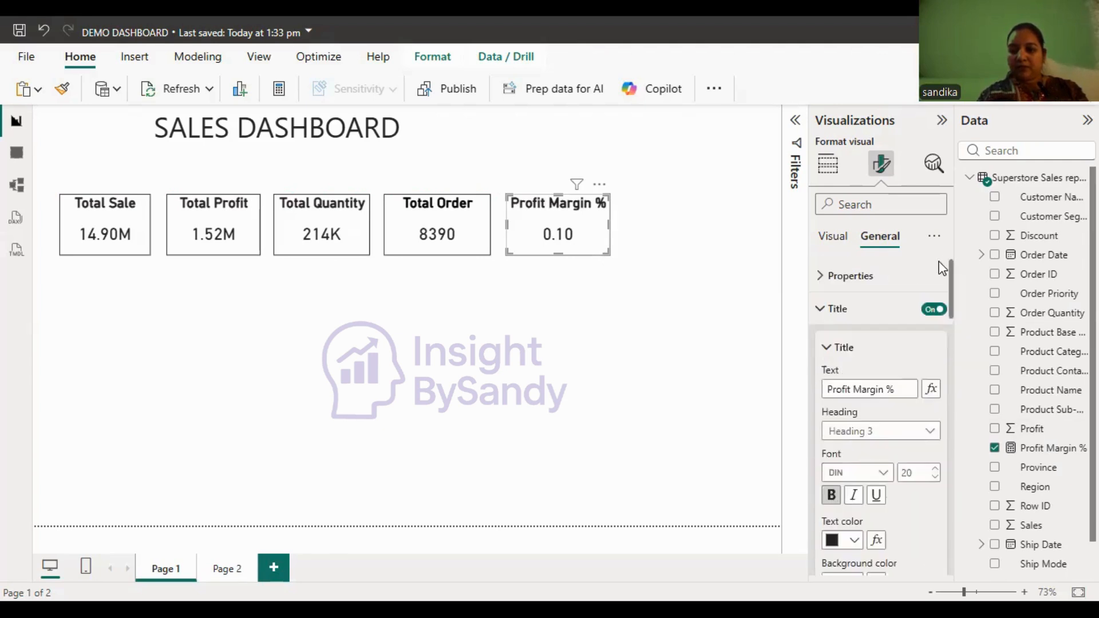
# - Turn on the shadow effect for the Profit Margin % card
pyautogui.click(825, 348)
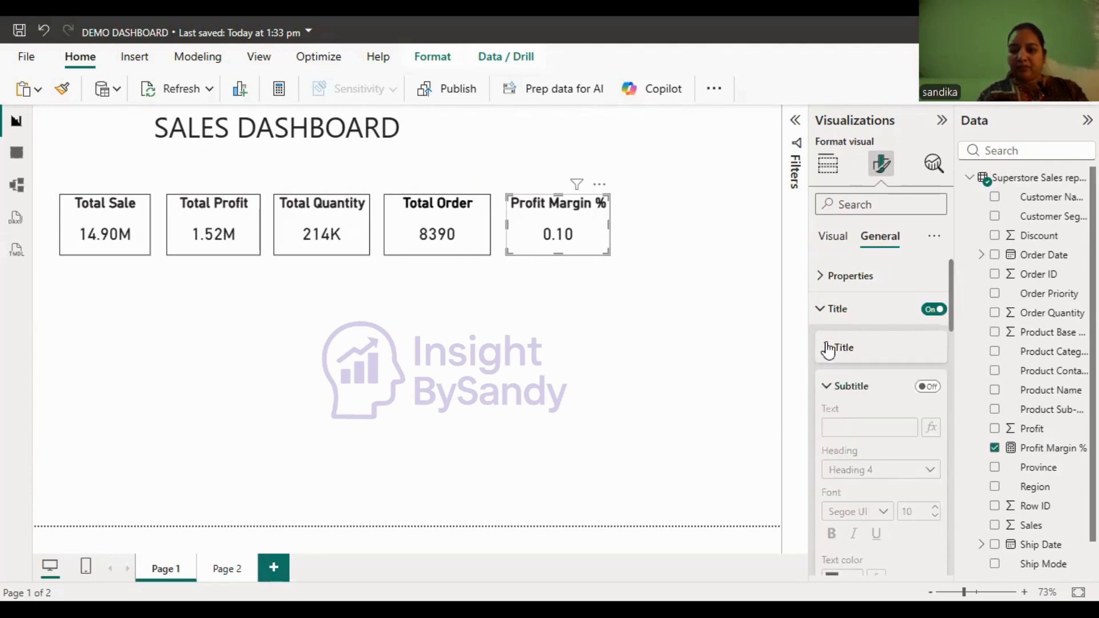
pyautogui.click(825, 310)
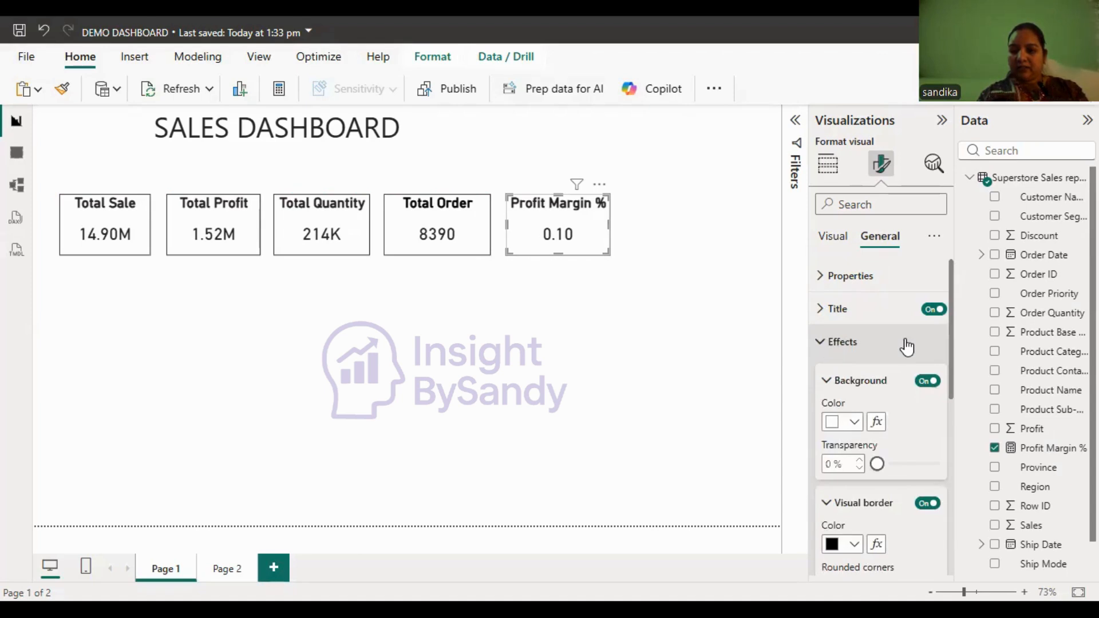
pyautogui.scroll(-3, 954, 458)
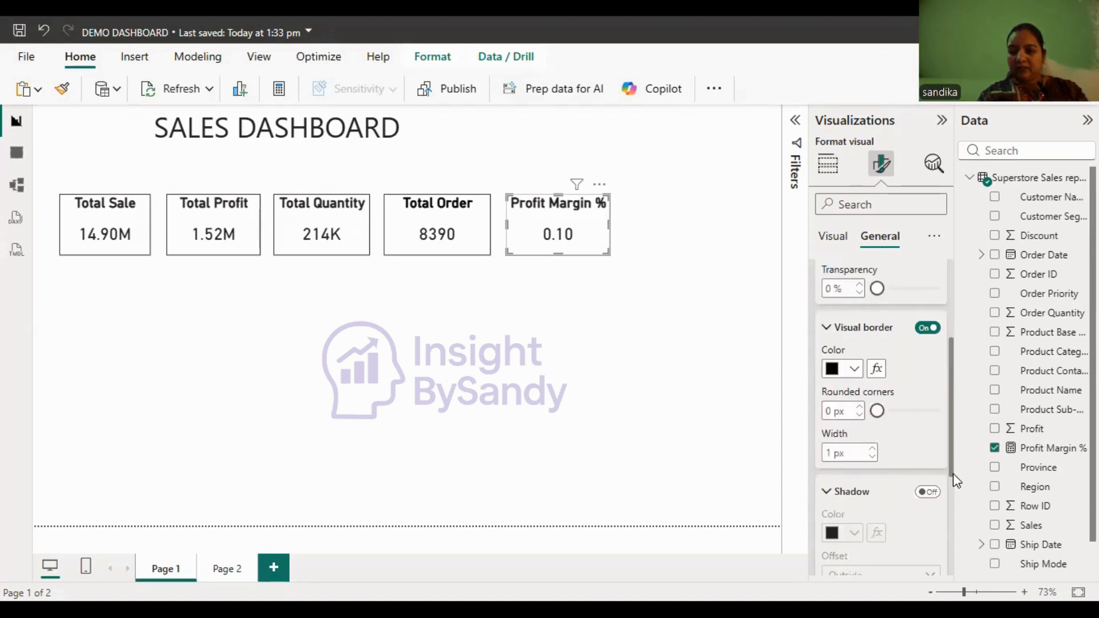
pyautogui.scroll(-3, 933, 388)
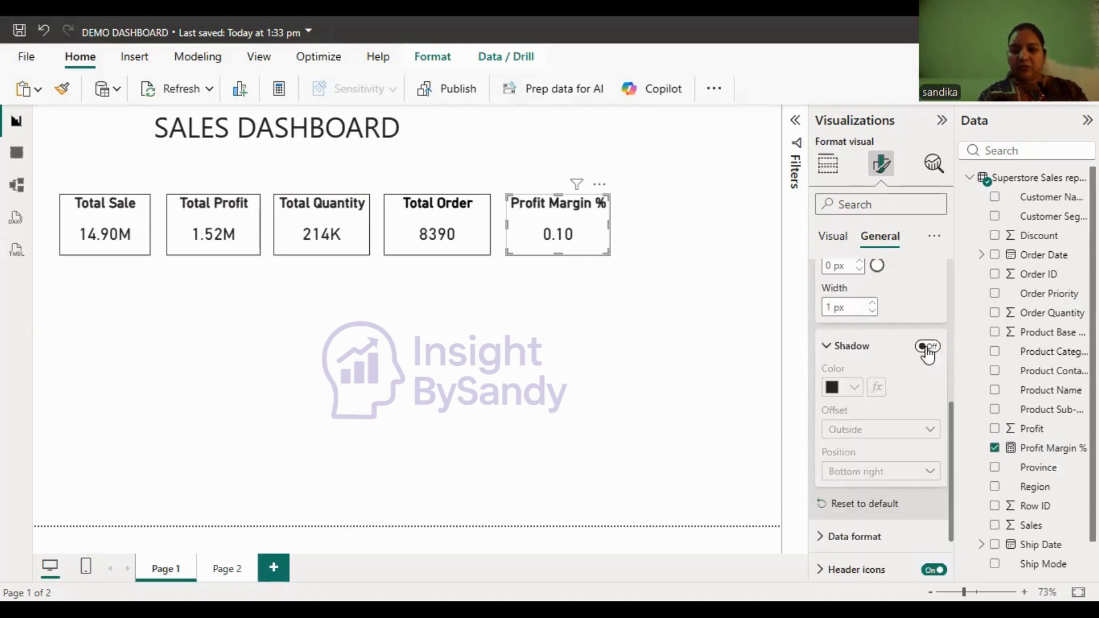
# - Turn on the shadow effect for the Total Order, Total Quantity, Total Profit and Total Sale cards
pyautogui.click(474, 231)
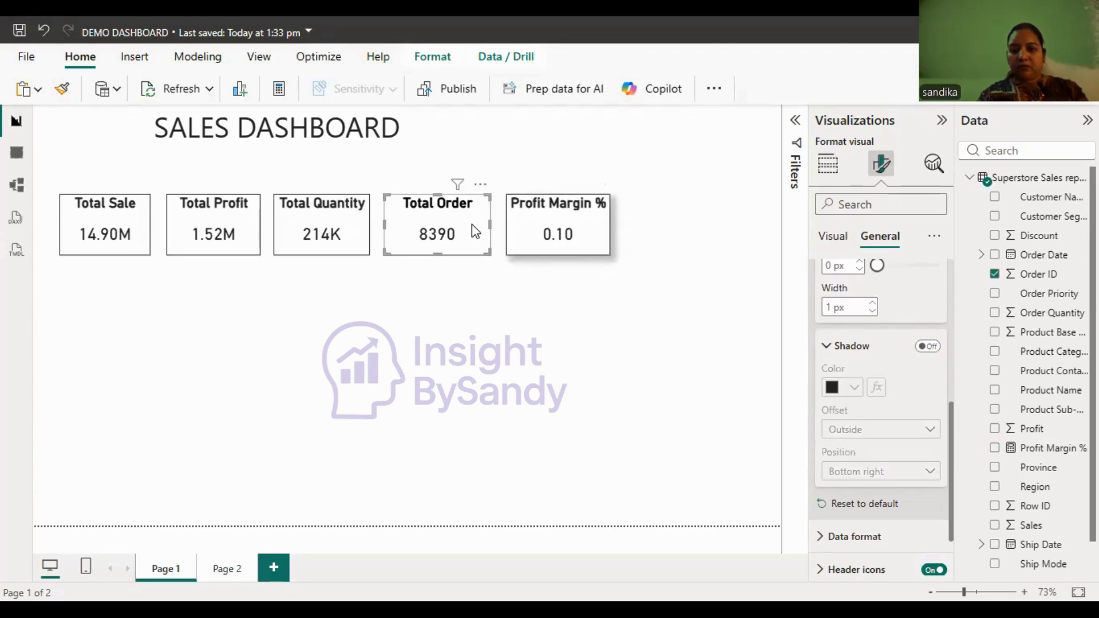
pyautogui.click(928, 347)
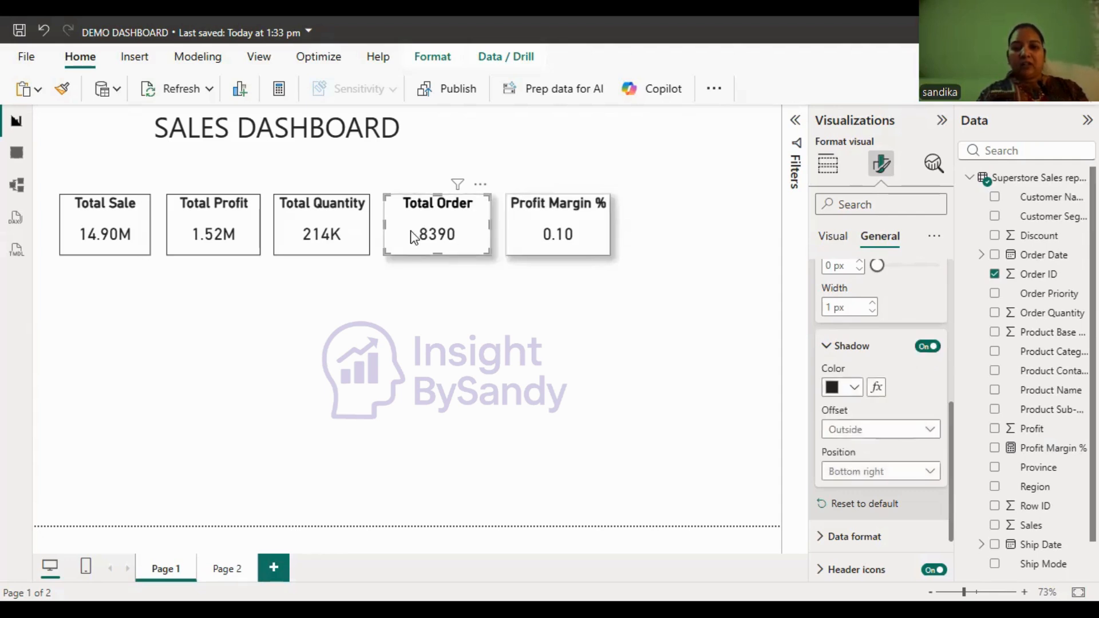
pyautogui.click(344, 217)
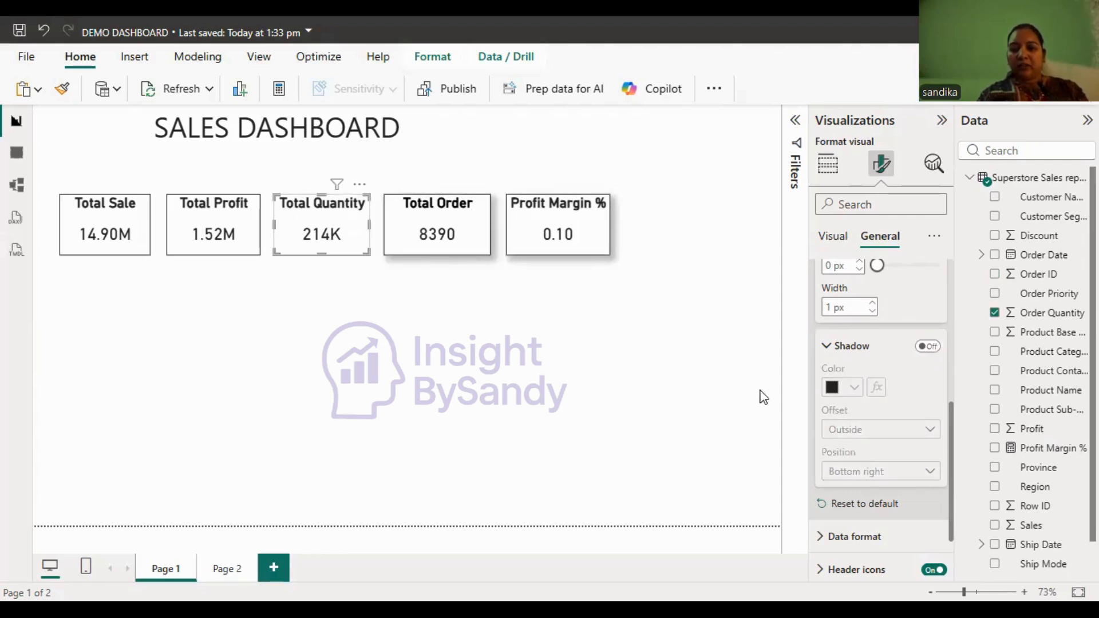
pyautogui.click(928, 346)
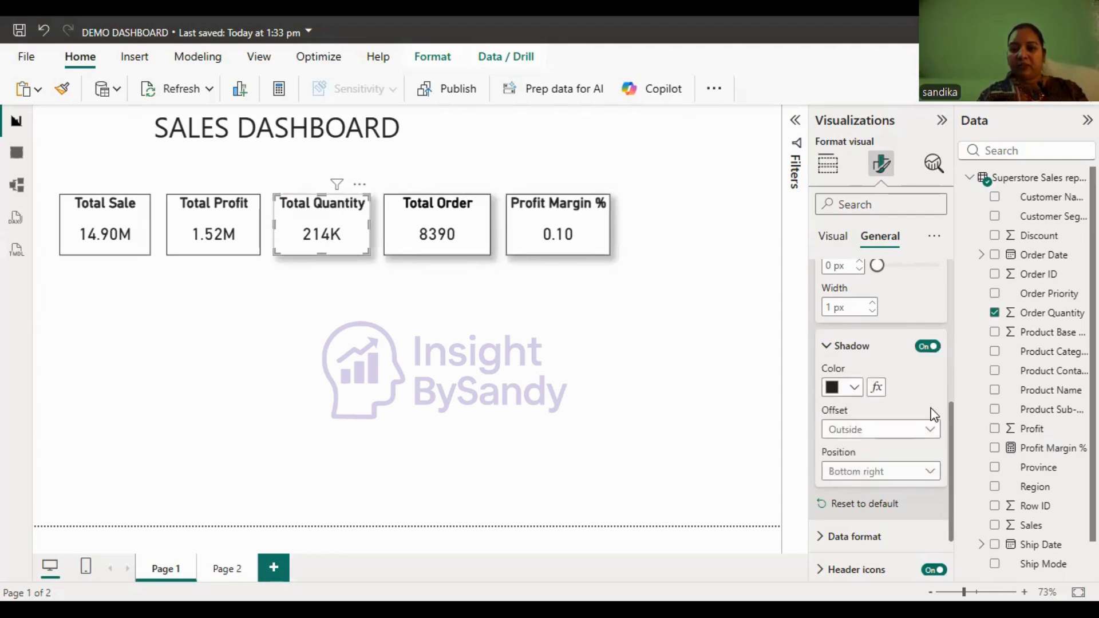
pyautogui.click(234, 229)
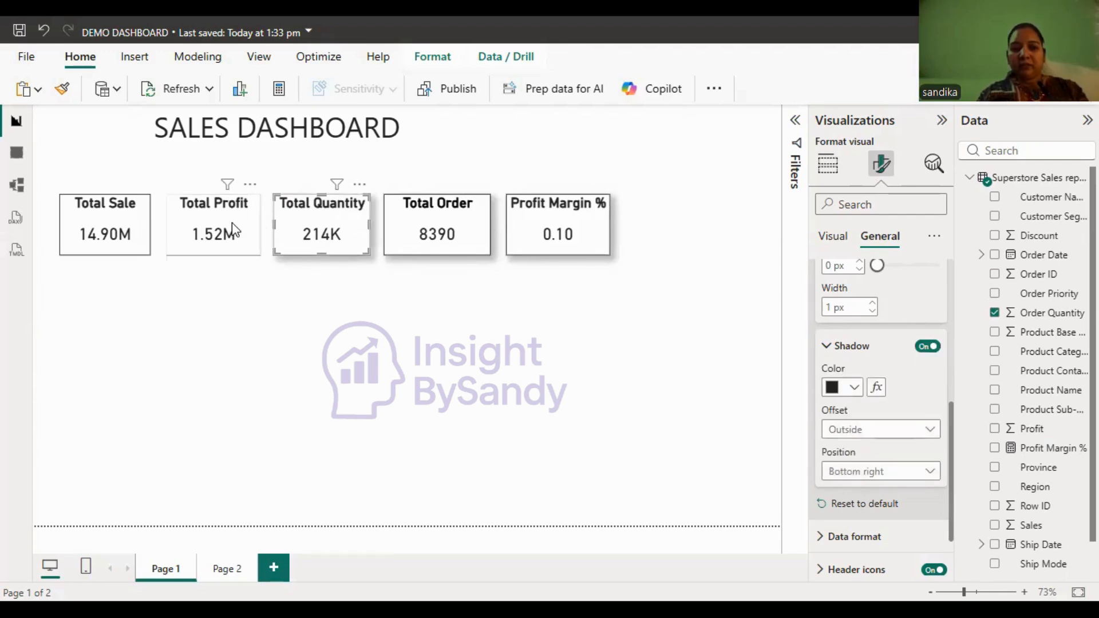
pyautogui.click(928, 347)
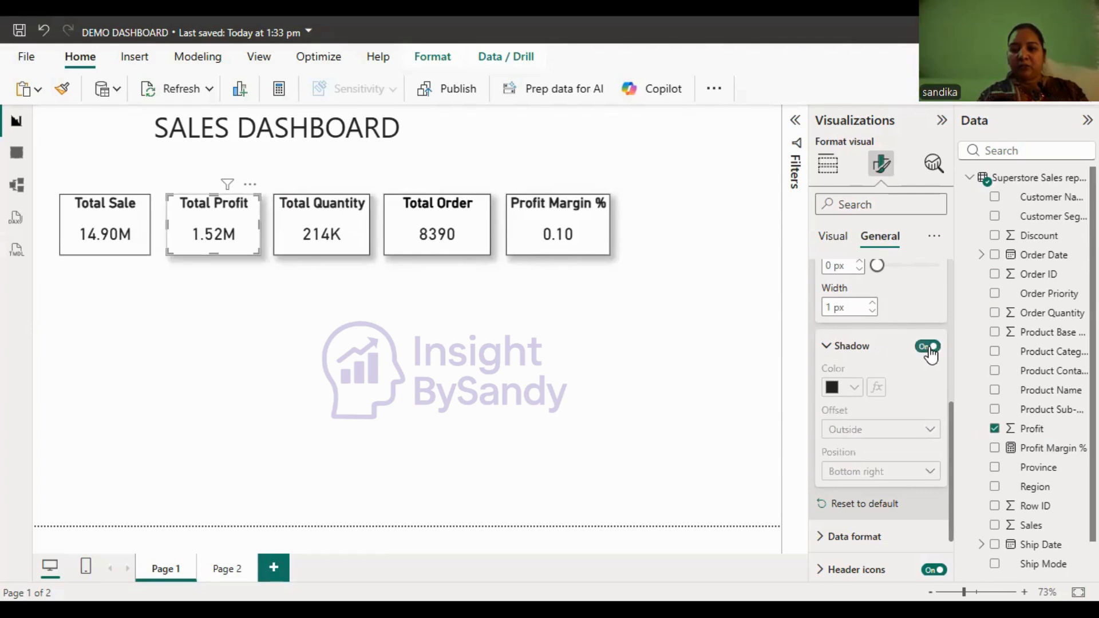
pyautogui.click(129, 239)
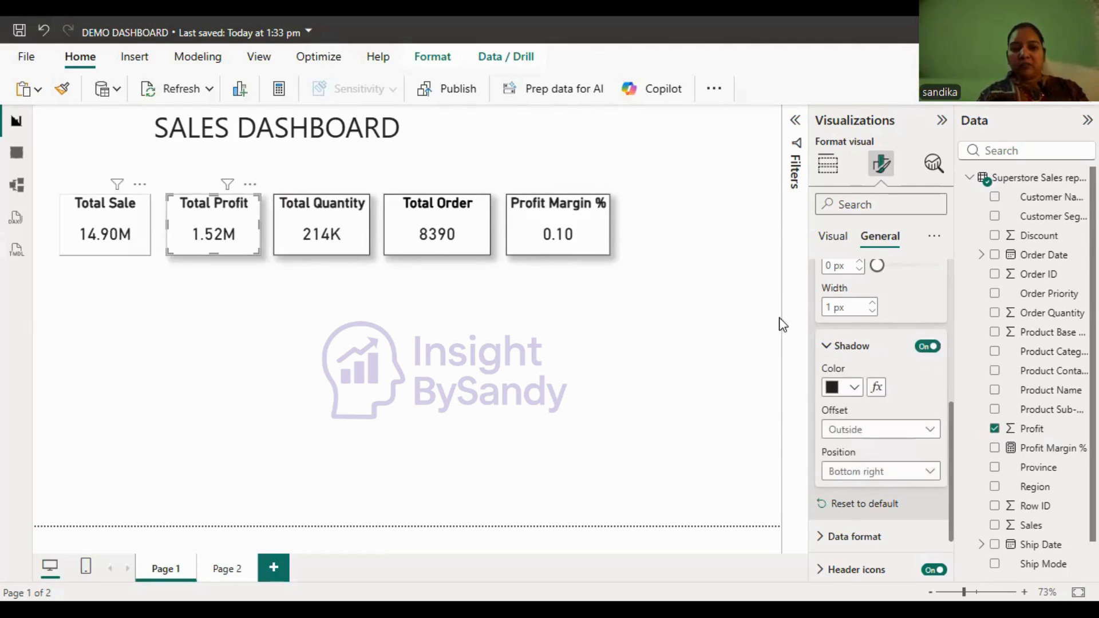
pyautogui.click(928, 347)
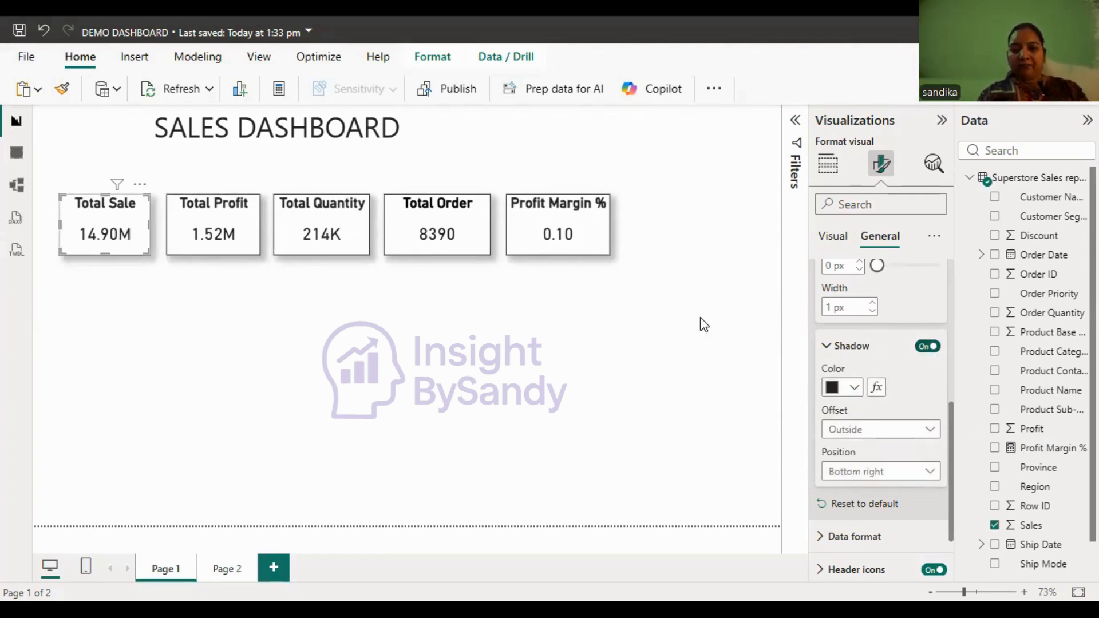
pyautogui.click(564, 335)
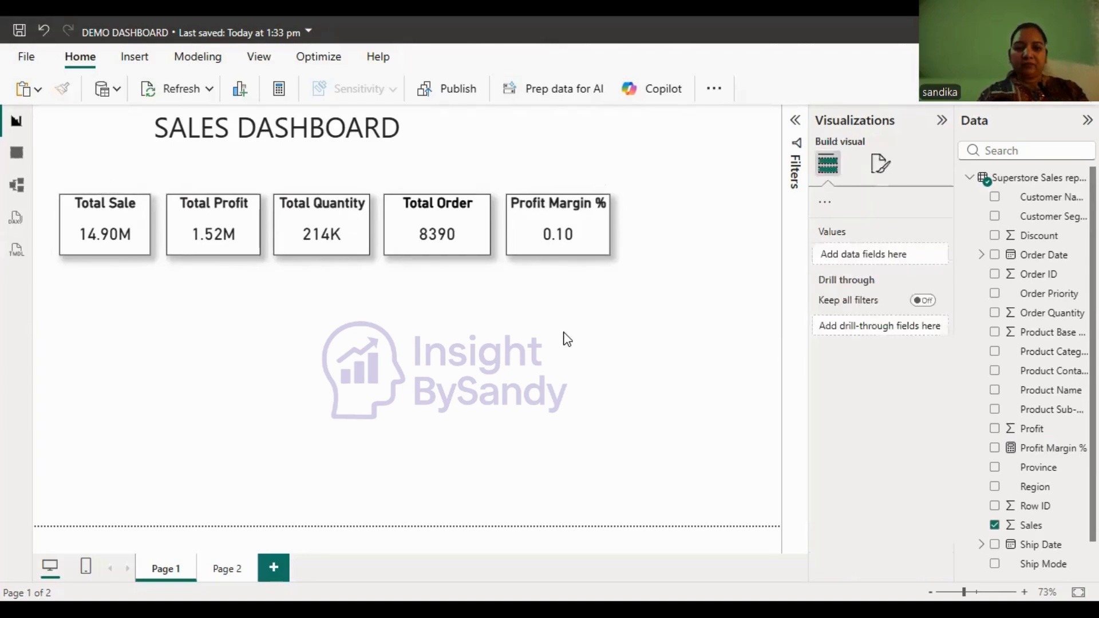
# - Move the row of KPI cards up beneath the SALES DASHBOARD heading and add a widened blank slicer below it
pyautogui.click(233, 241)
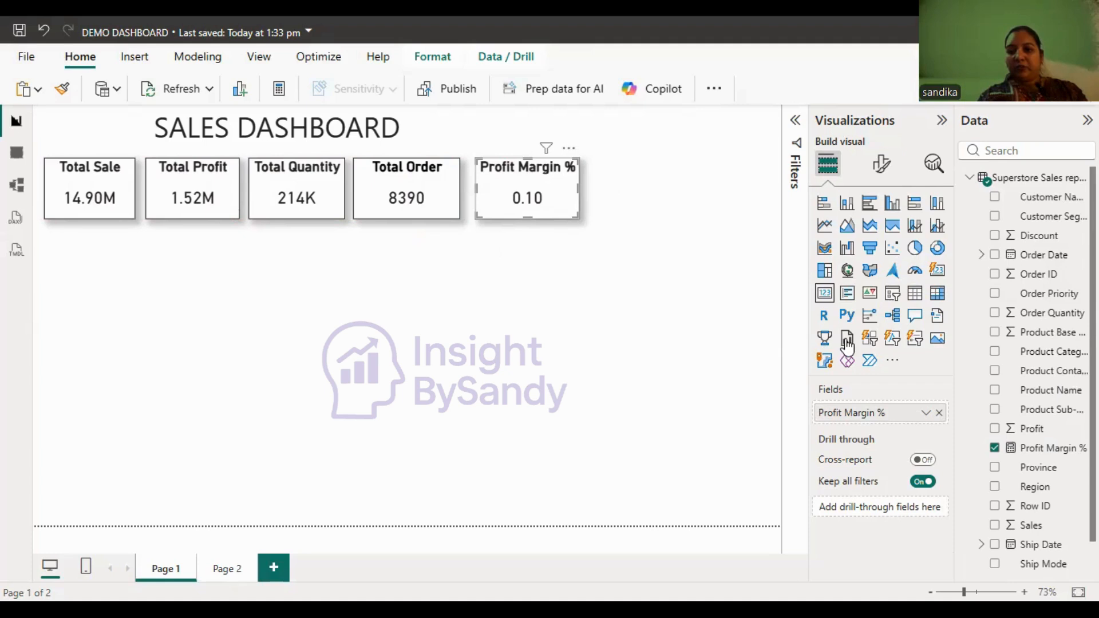
pyautogui.click(893, 293)
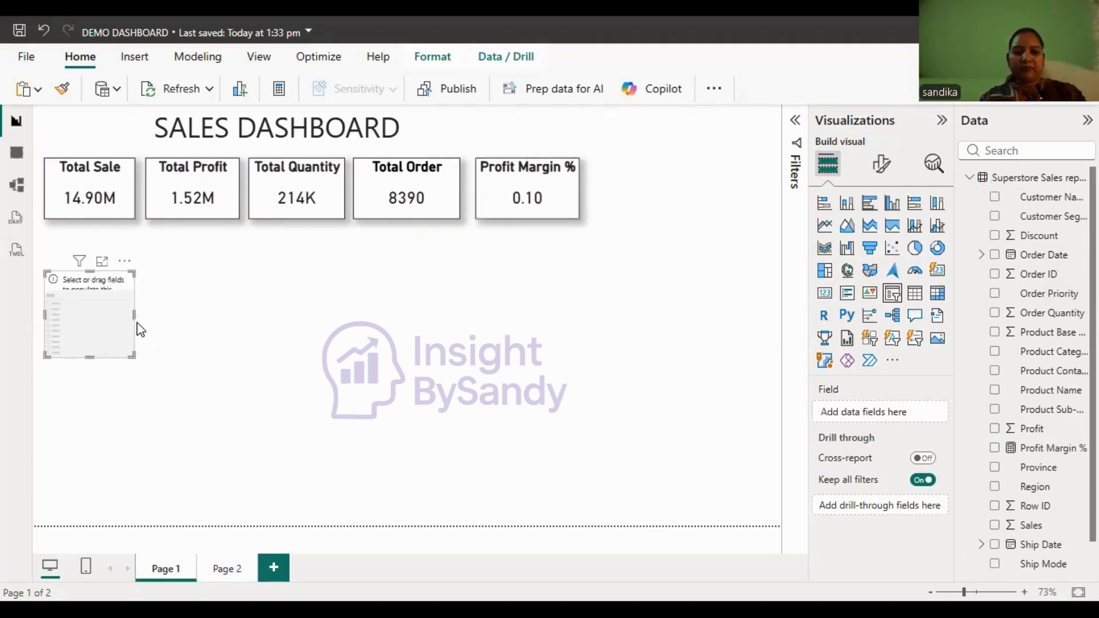
pyautogui.moveTo(133, 316); pyautogui.dragTo(247, 314)
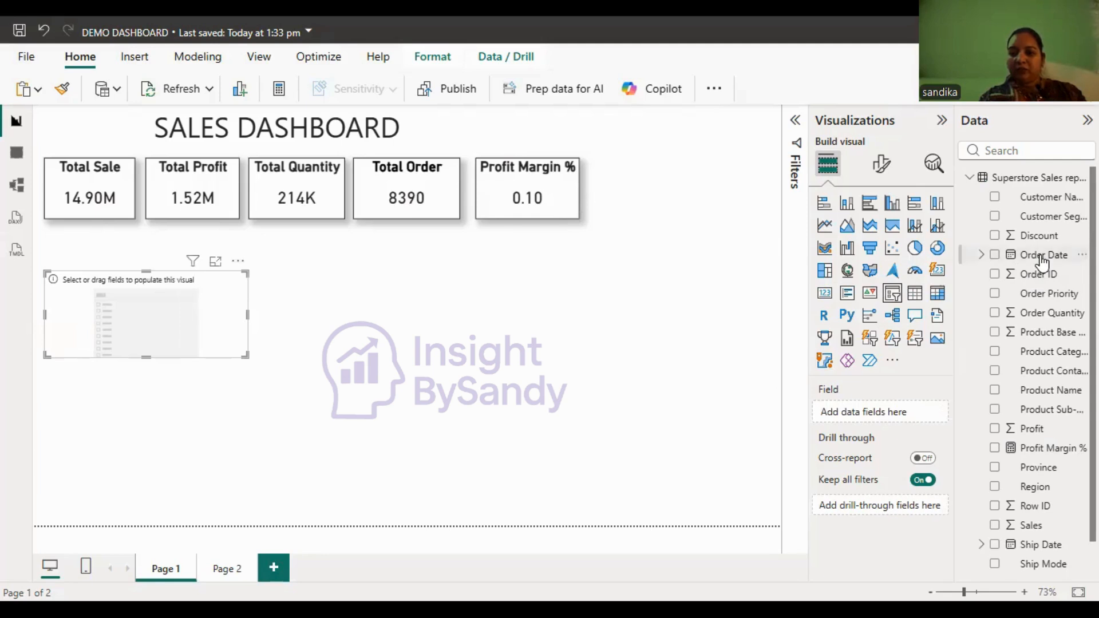
# - Add the Order Date field to the slicer and switch it to Date Hierarchy
pyautogui.moveTo(1042, 263); pyautogui.dragTo(945, 398)
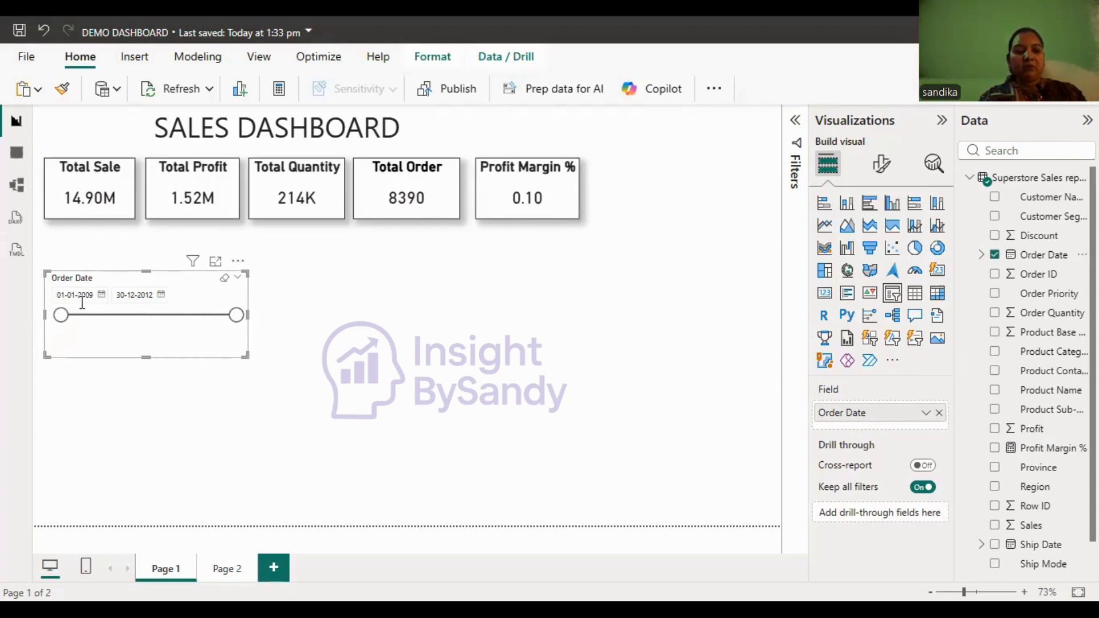
pyautogui.click(926, 414)
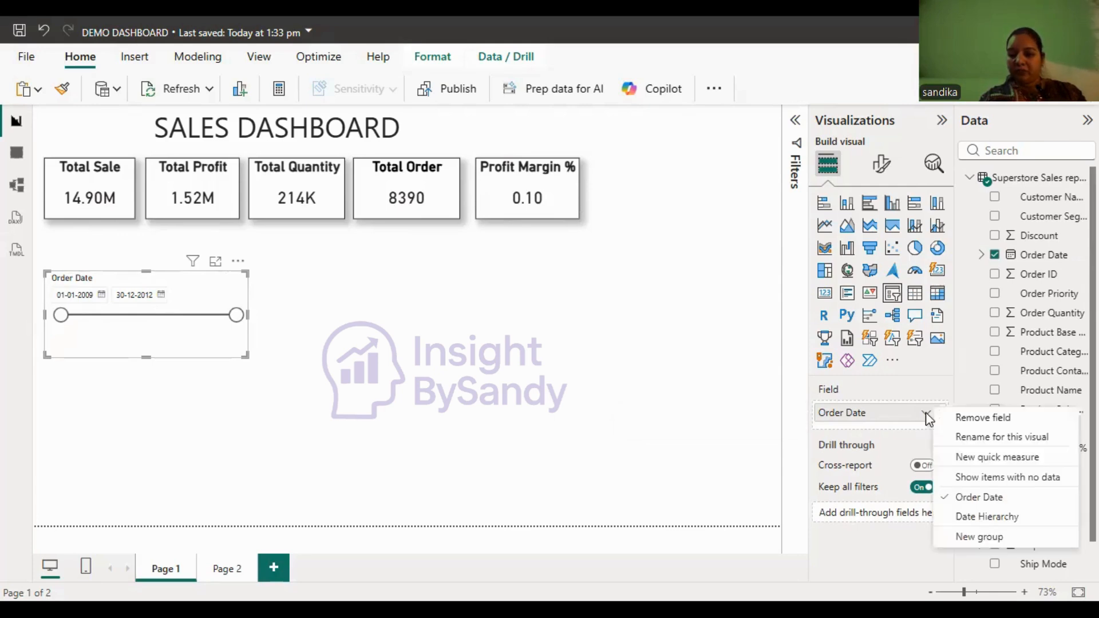
pyautogui.click(968, 520)
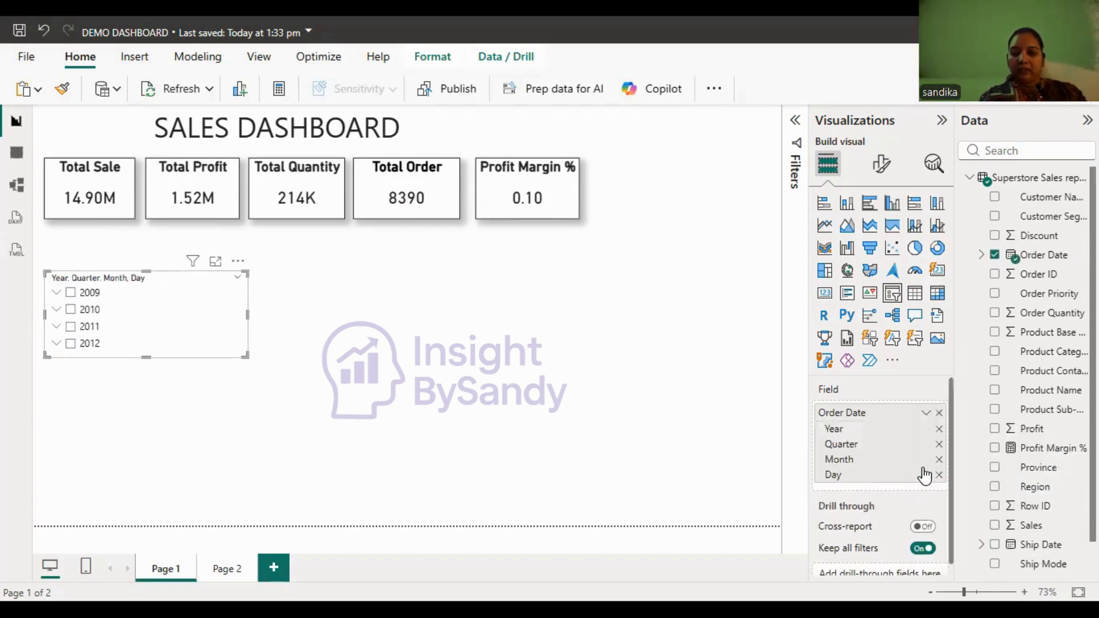
# - Remove the Day, Month and Quarter levels from the slicer, keeping only Year, and narrow the slicer
pyautogui.click(939, 475)
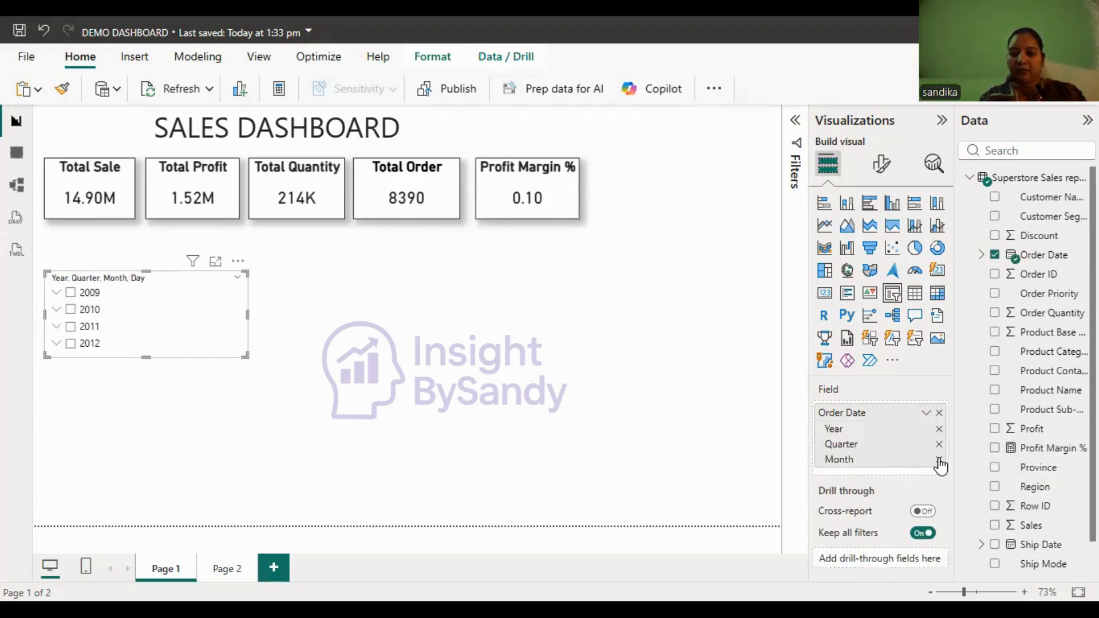
pyautogui.click(939, 460)
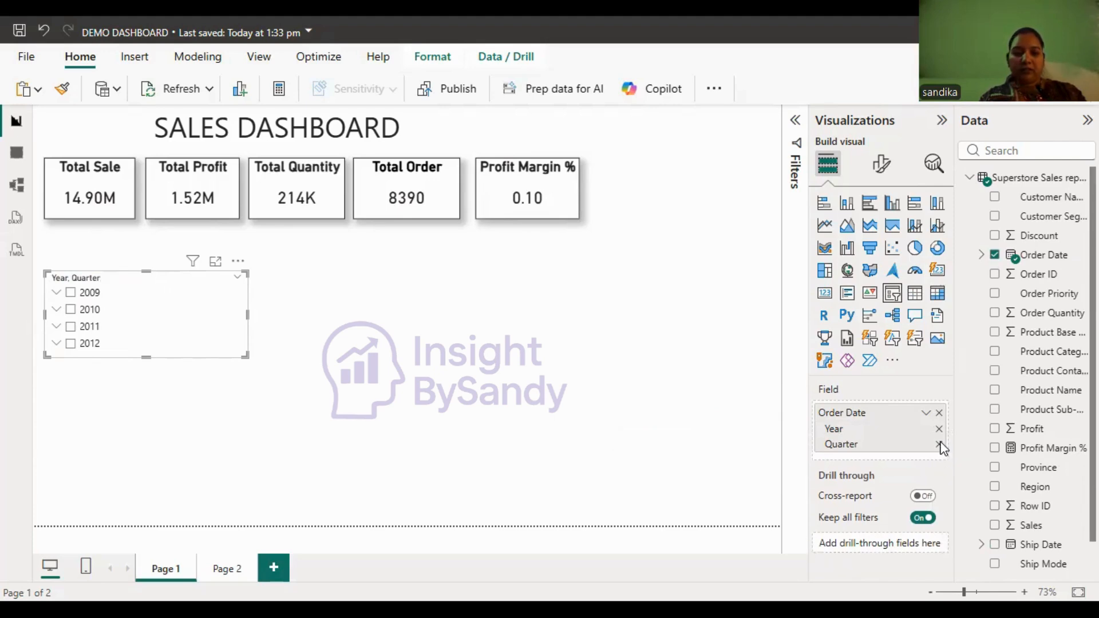
pyautogui.click(939, 444)
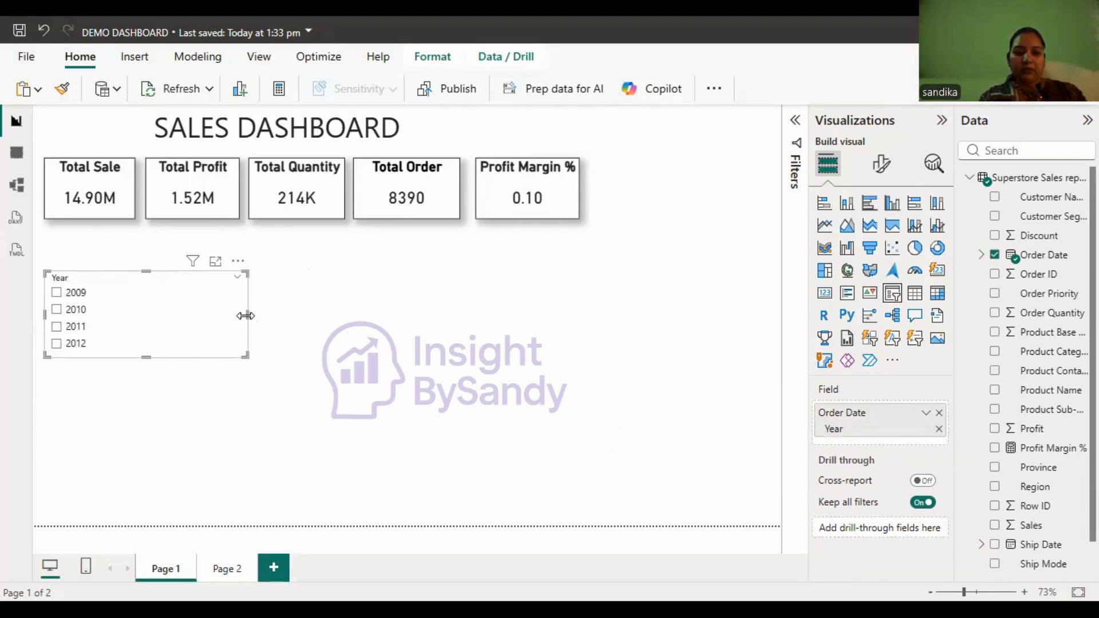
pyautogui.moveTo(247, 315); pyautogui.dragTo(160, 294)
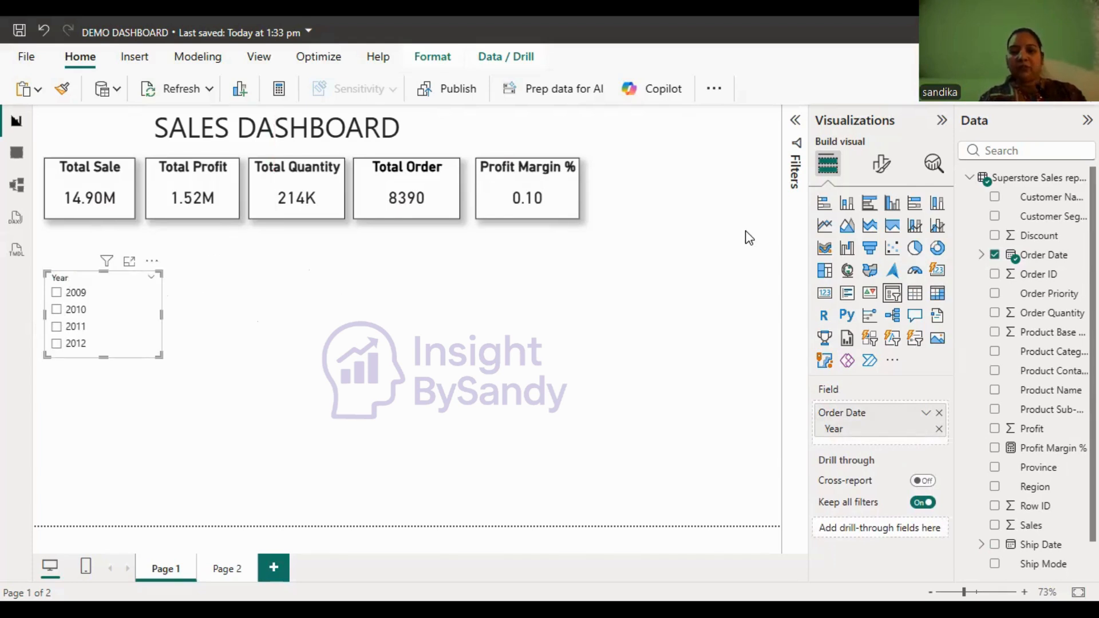
# - Change the Year slicer's style from a vertical list to Tile
pyautogui.click(882, 169)
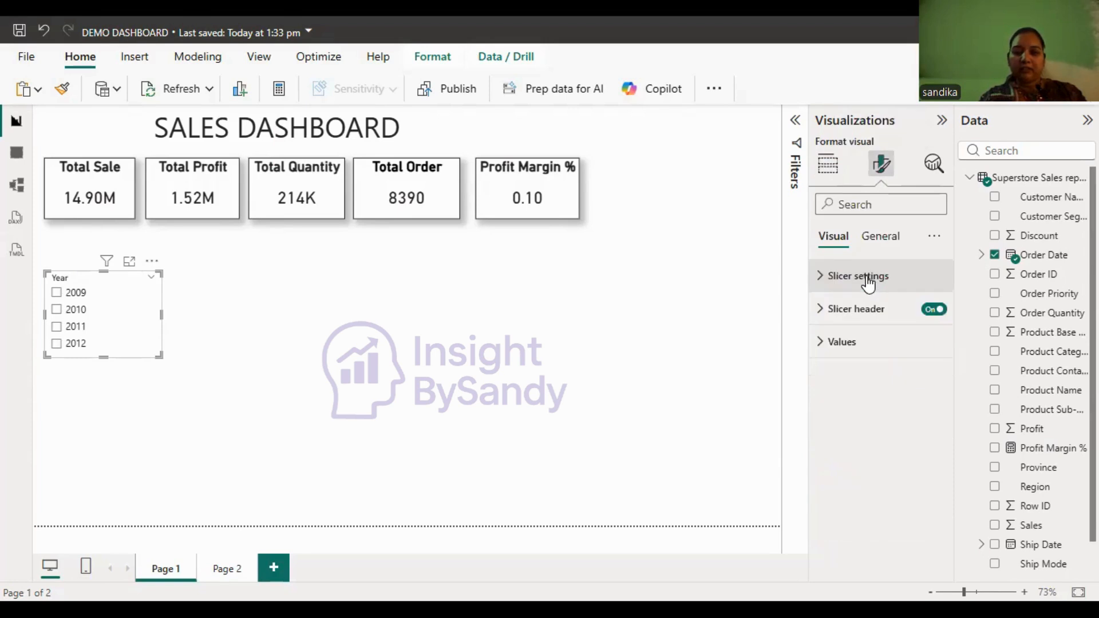
pyautogui.click(869, 278)
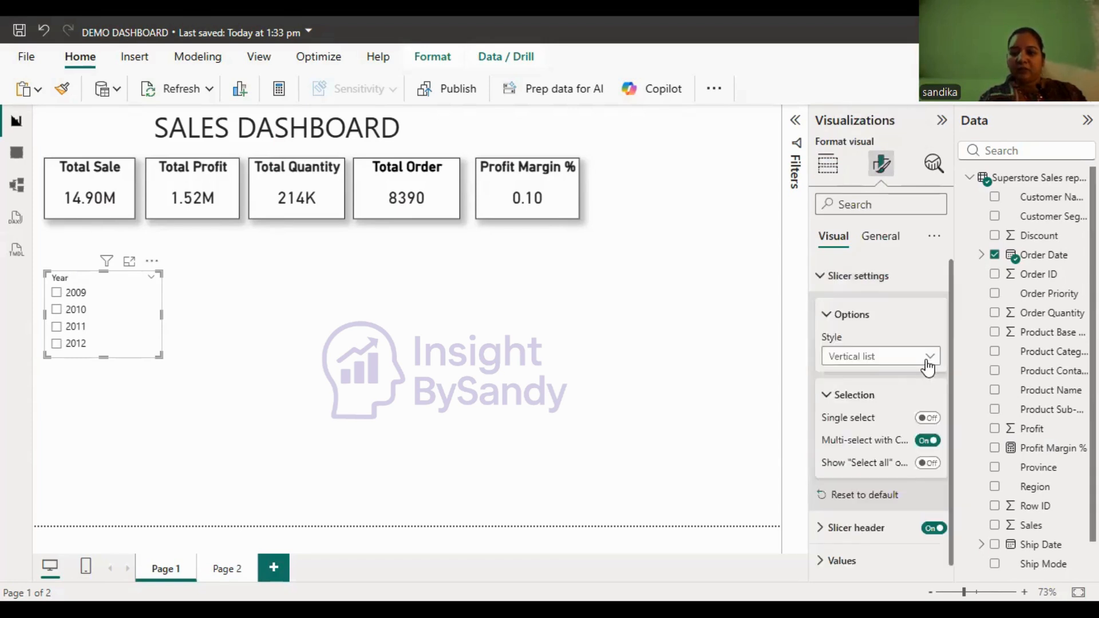
pyautogui.click(919, 359)
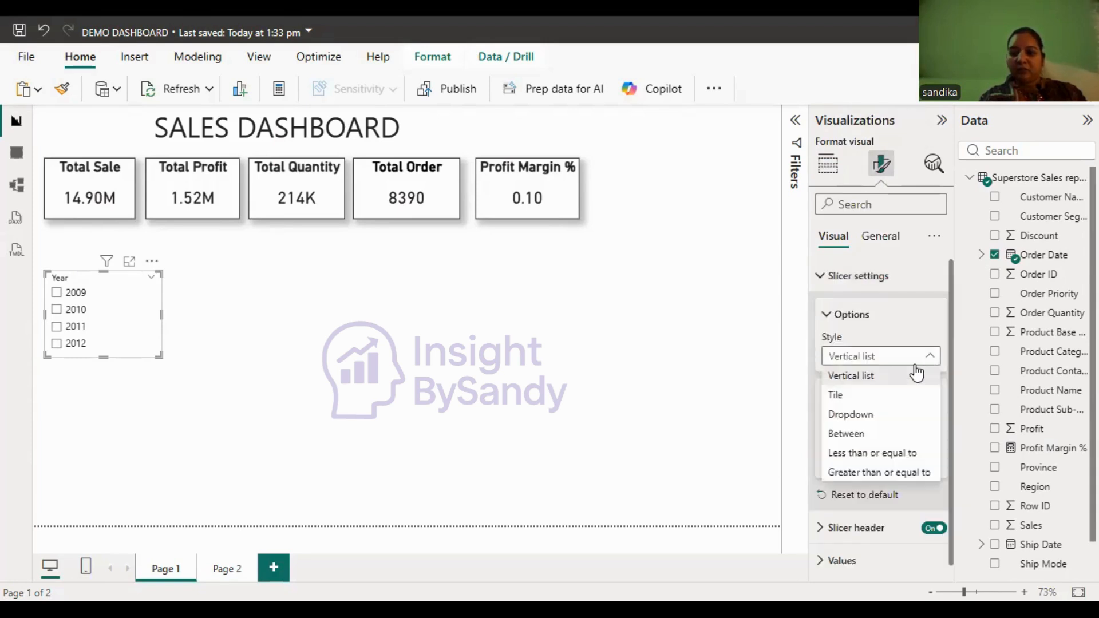
pyautogui.click(839, 401)
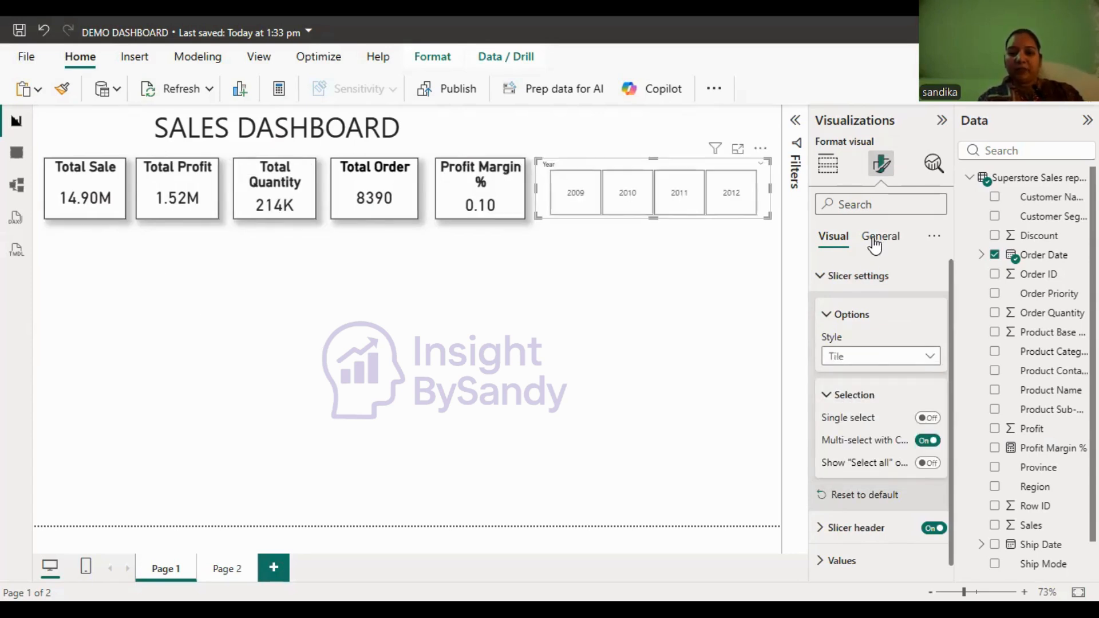
pyautogui.click(887, 243)
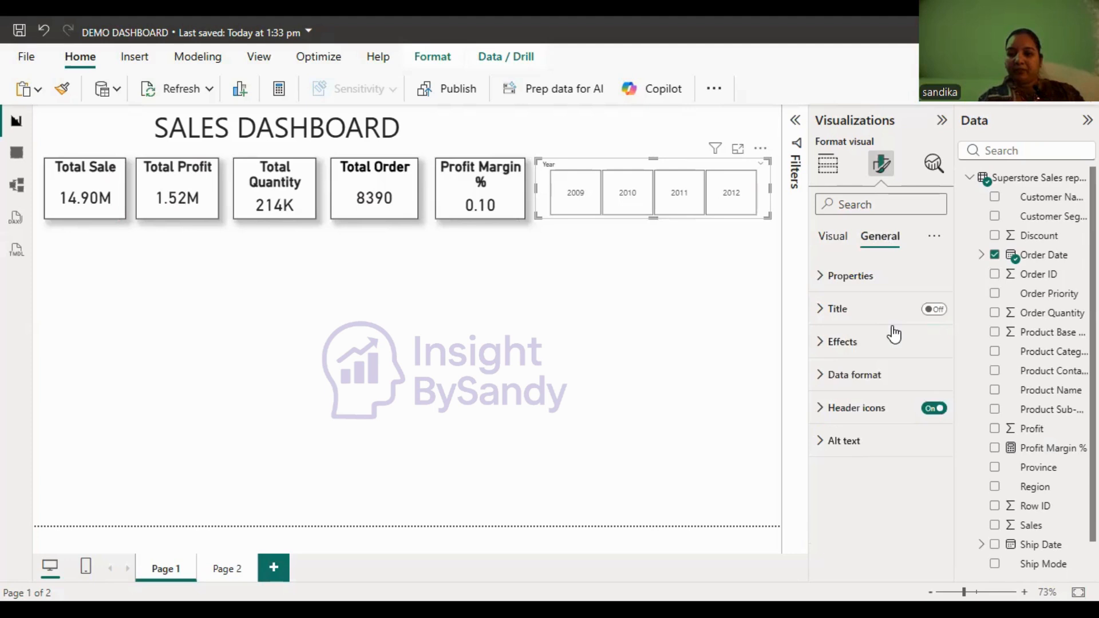
pyautogui.click(930, 410)
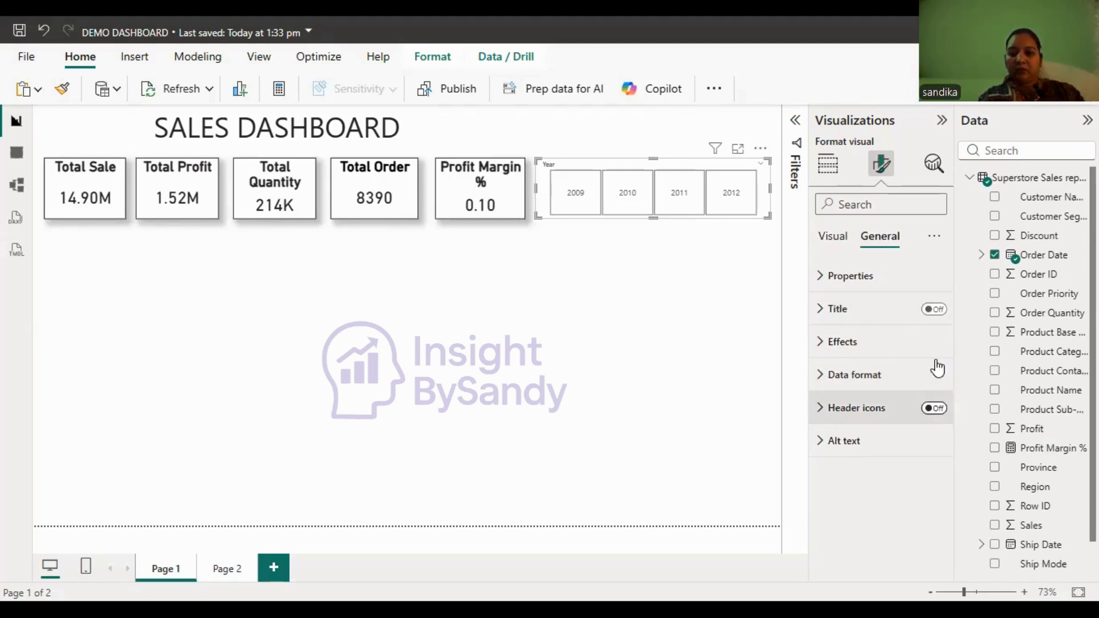
pyautogui.click(935, 410)
# - Replace the slicer's built-in header with a visual title reading "Year" and reduce the slicer's height
pyautogui.click(833, 239)
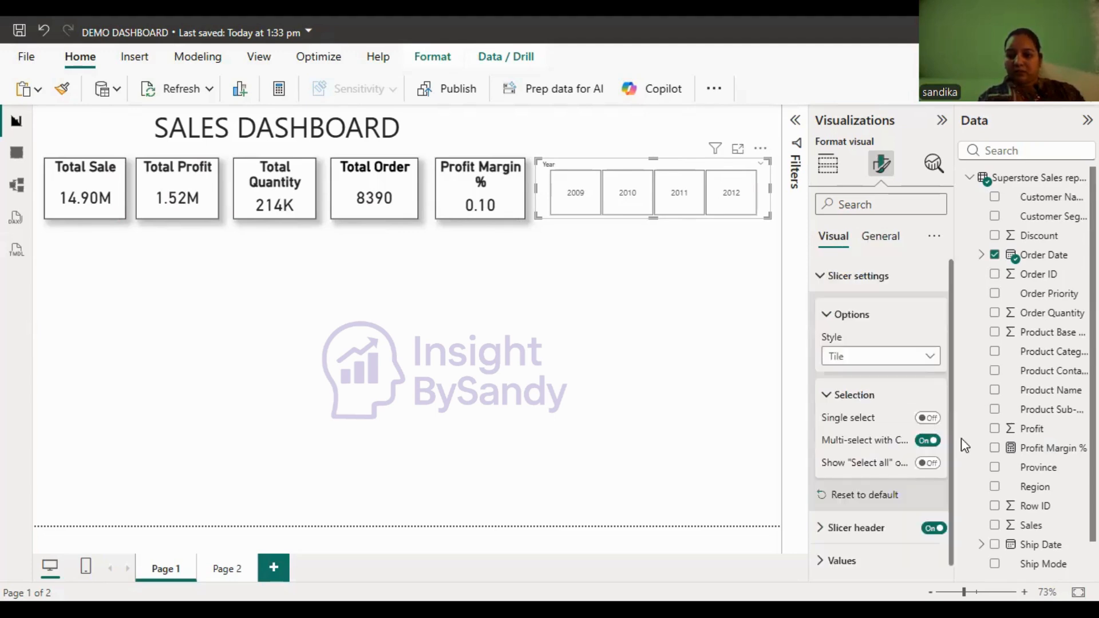
pyautogui.click(933, 529)
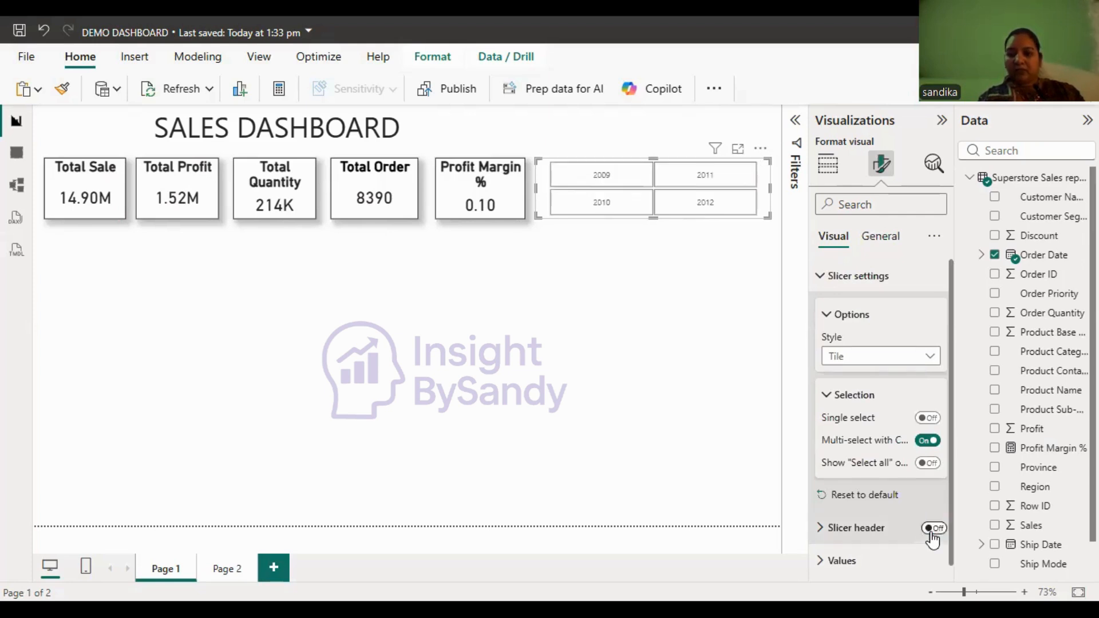
pyautogui.click(874, 241)
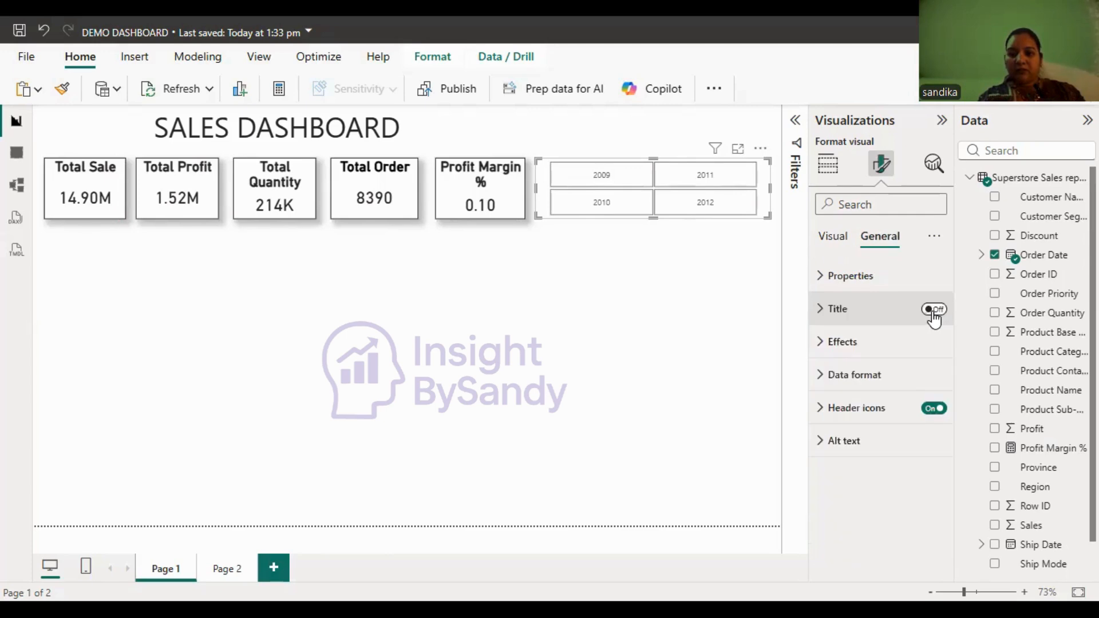
pyautogui.click(933, 310)
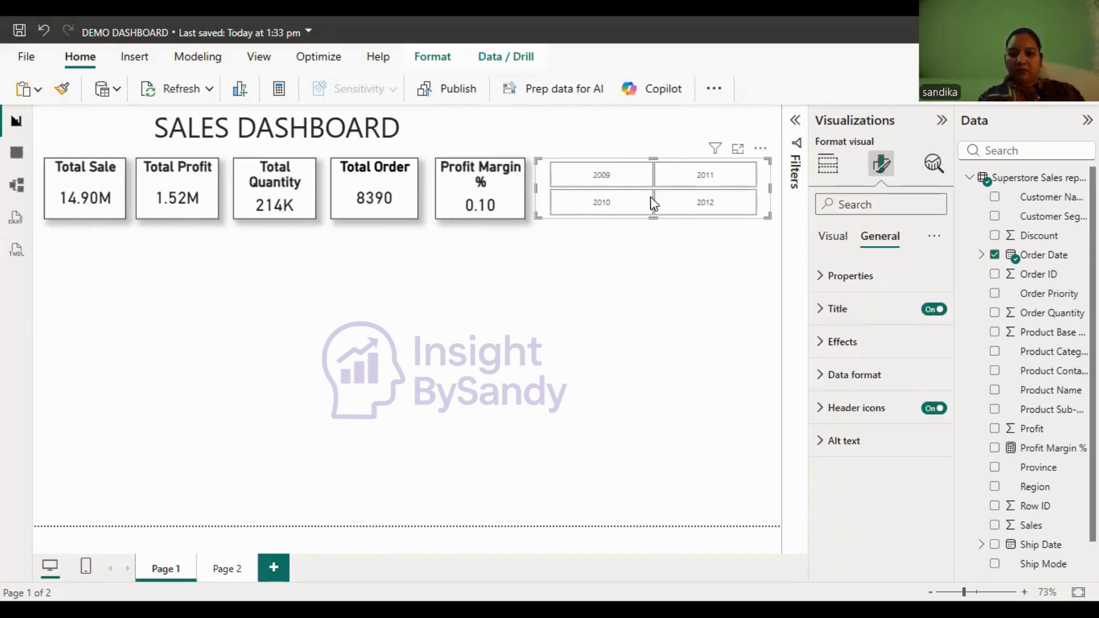
pyautogui.moveTo(654, 217); pyautogui.dragTo(653, 194)
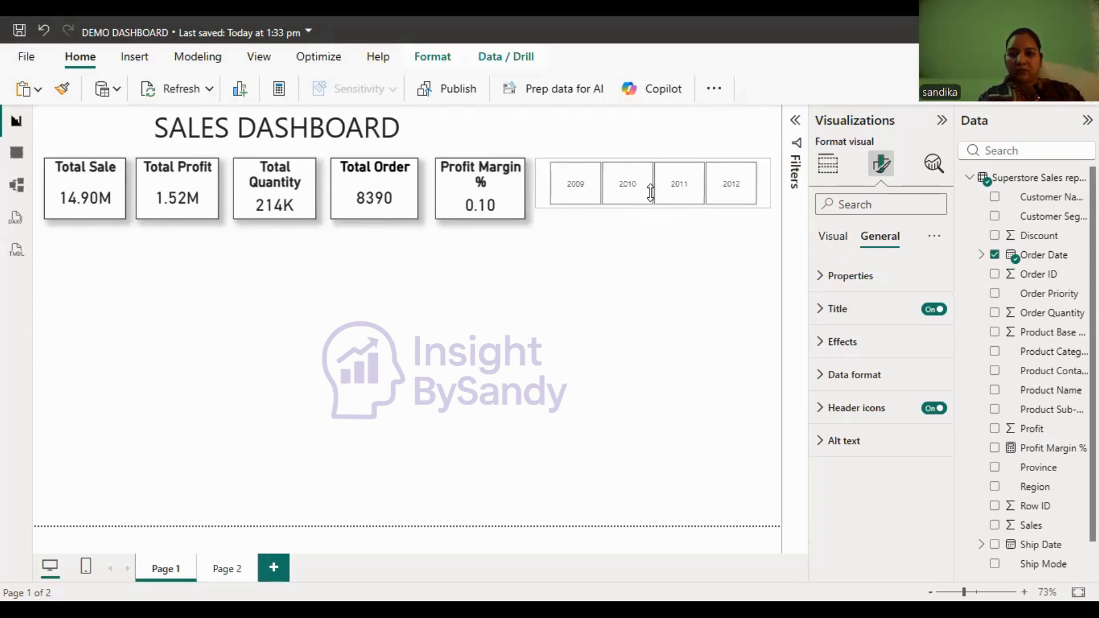
pyautogui.click(861, 310)
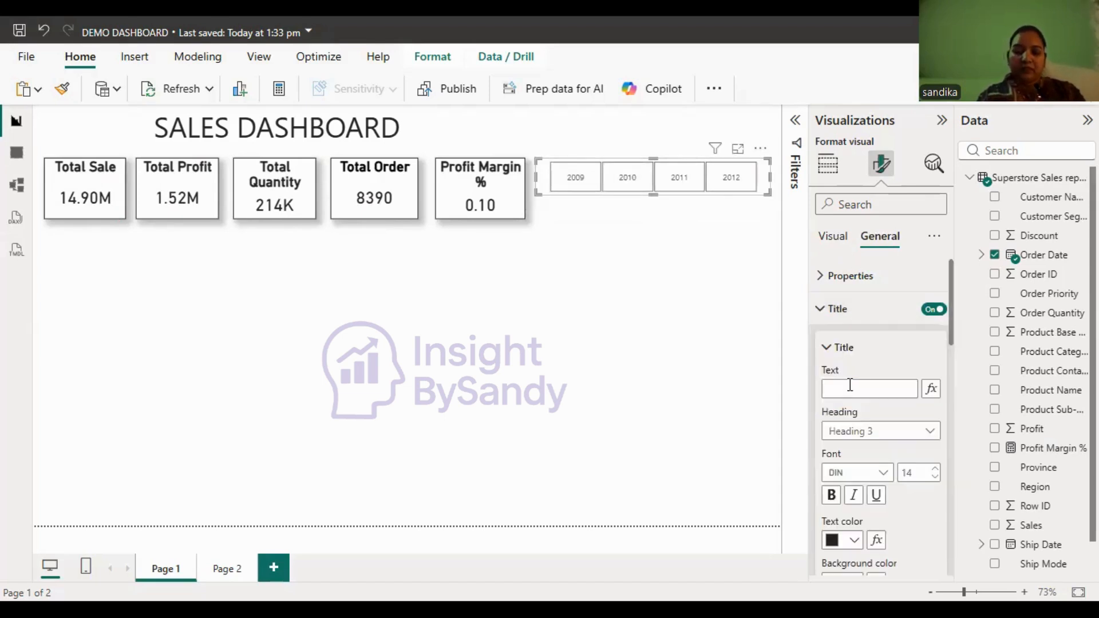
pyautogui.click(850, 385)
pyautogui.write('Y')
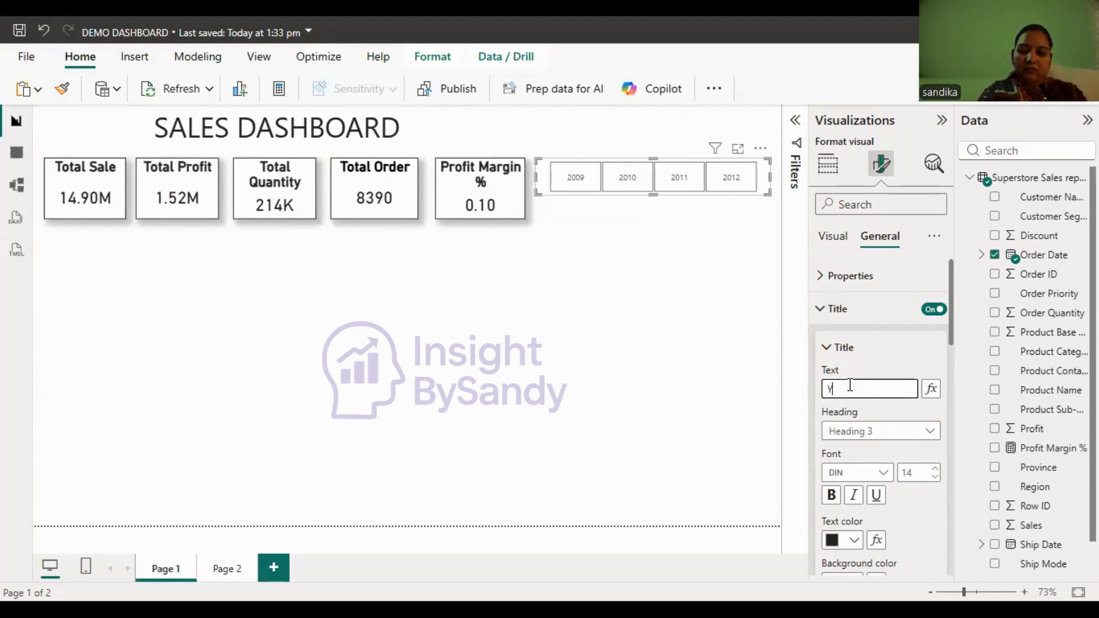
pyautogui.write('e')
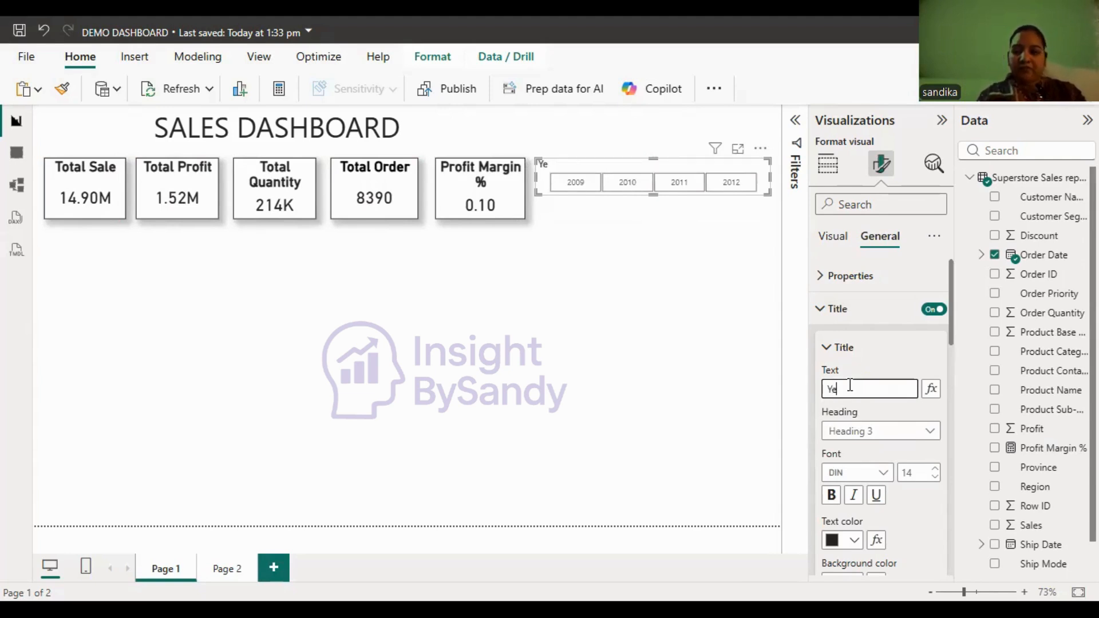
pyautogui.write('ar')
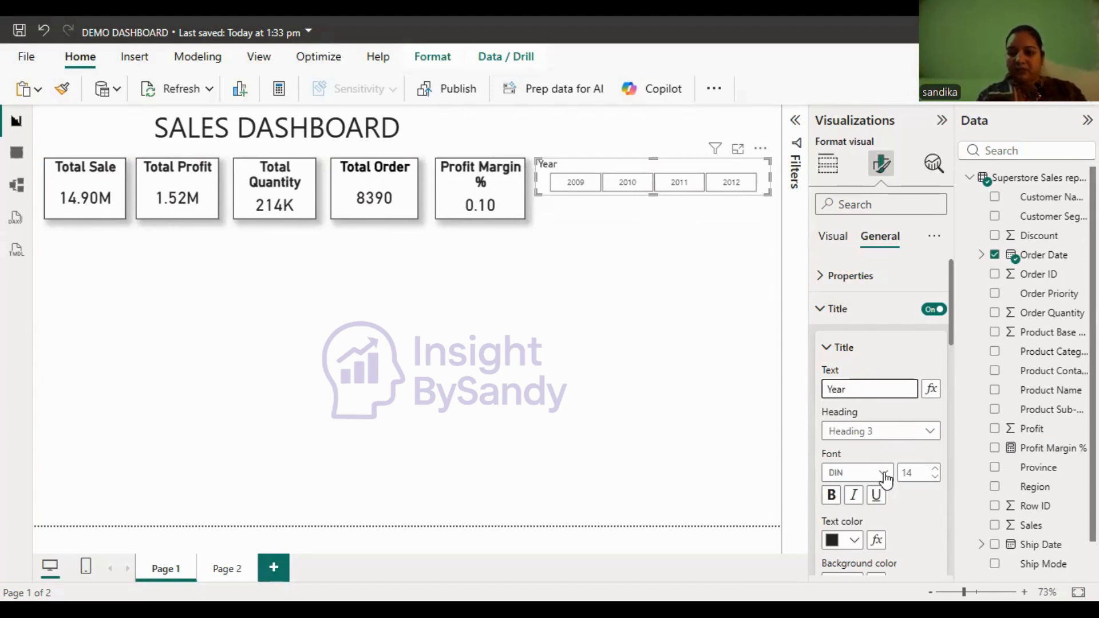
# - Format the slicer's Year title as bold, size 20 and centred, and make the slicer as tall as the KPI cards
pyautogui.click(935, 469)
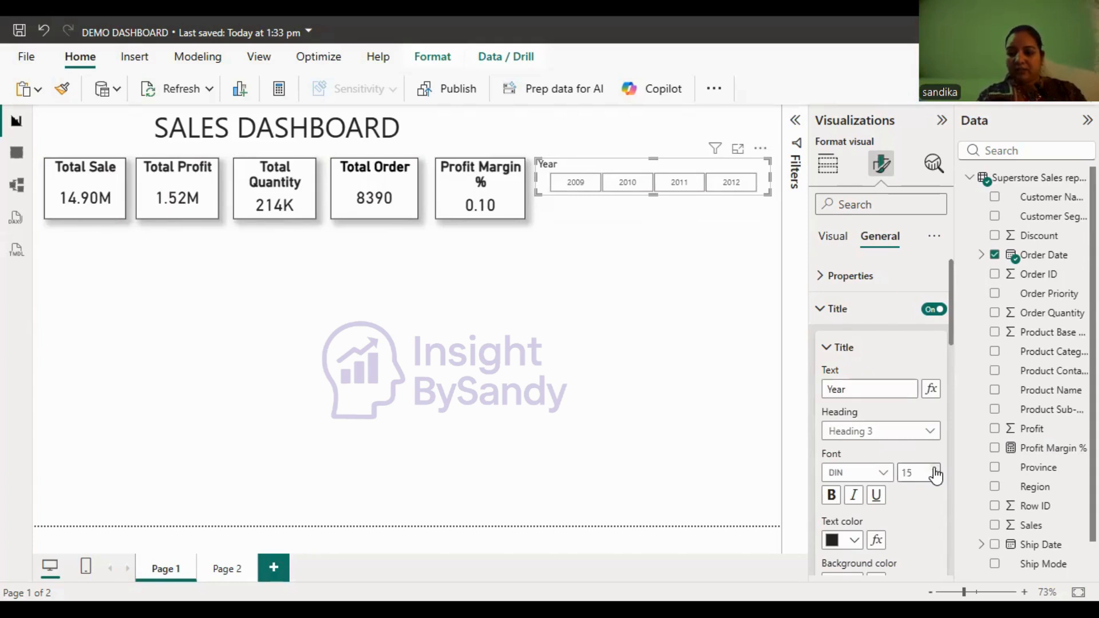
pyautogui.click(935, 468)
pyautogui.click(935, 468)
pyautogui.click(935, 468)
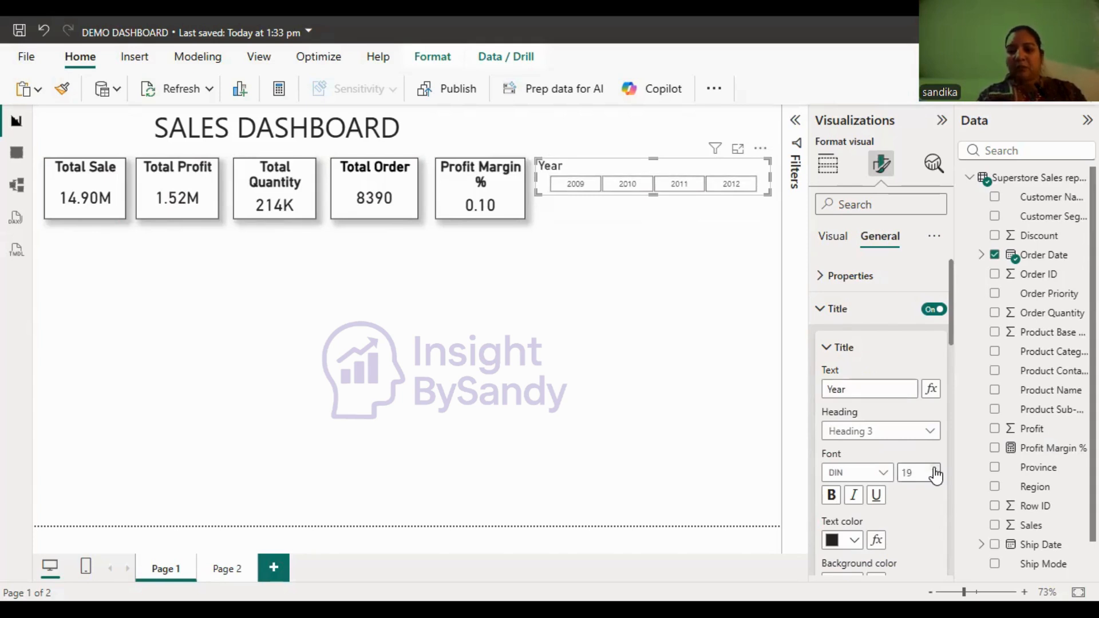
pyautogui.click(935, 469)
pyautogui.click(935, 469)
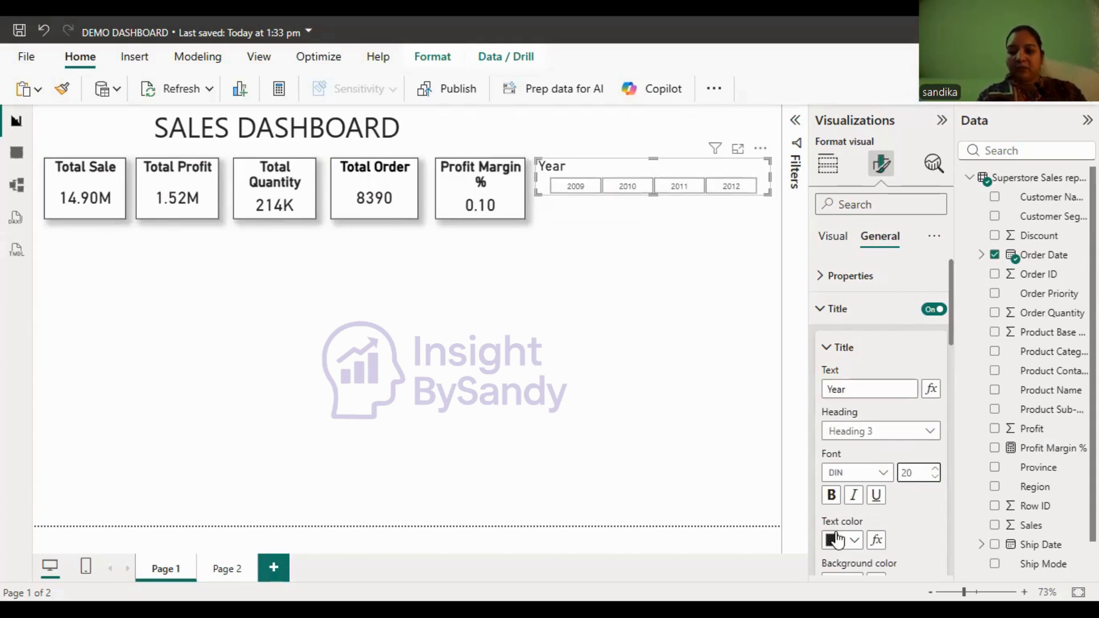
pyautogui.click(832, 496)
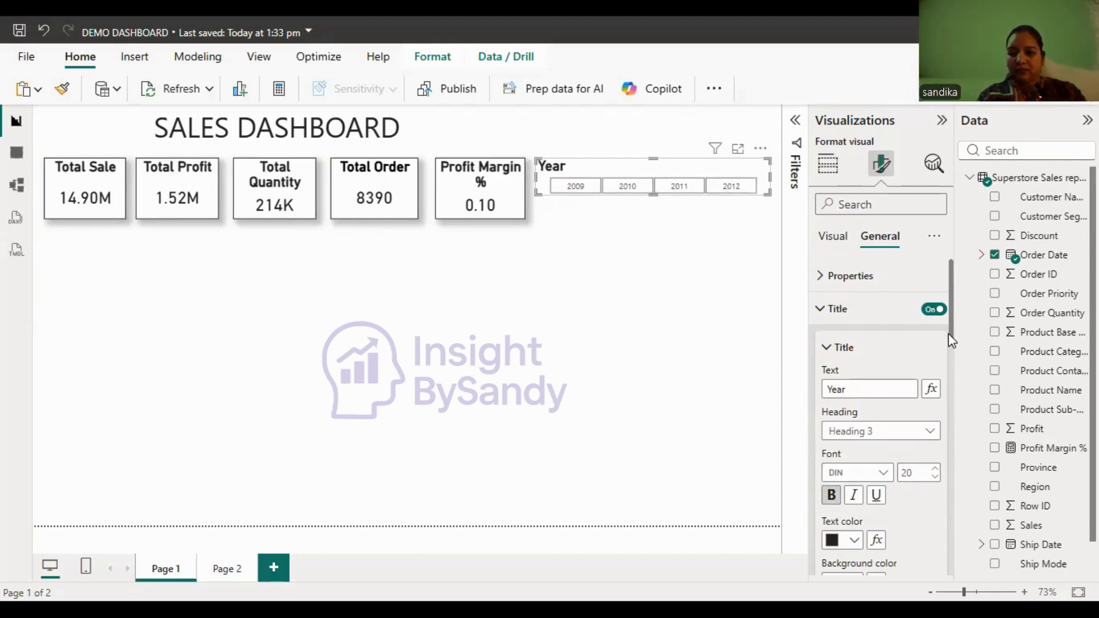
pyautogui.scroll(-3, 952, 341)
pyautogui.scroll(-2, 894, 456)
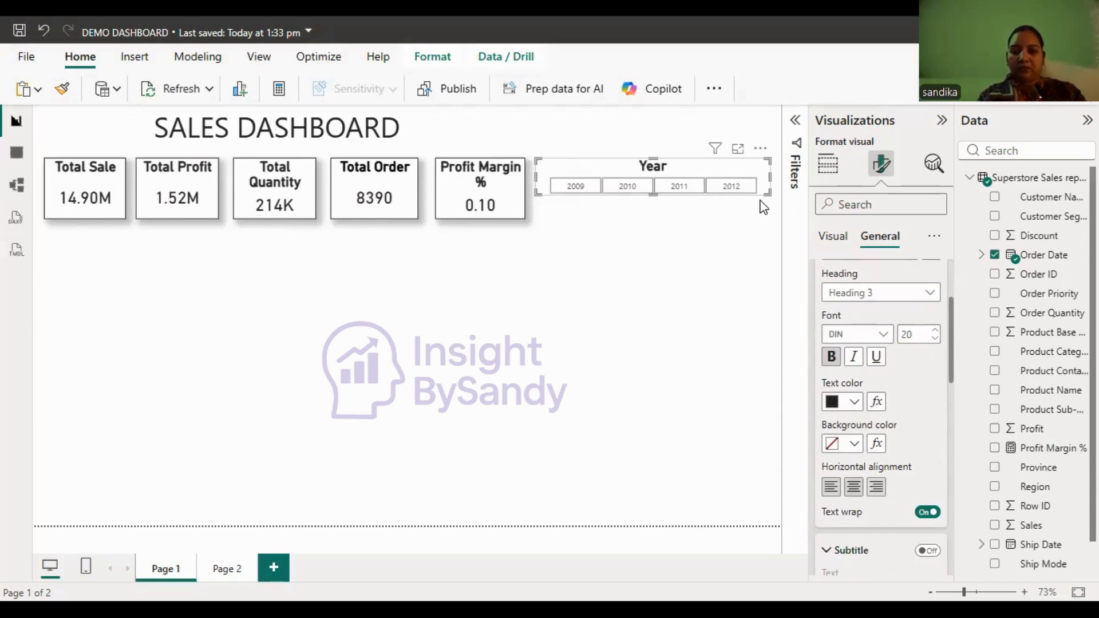
pyautogui.moveTo(771, 216); pyautogui.dragTo(772, 229)
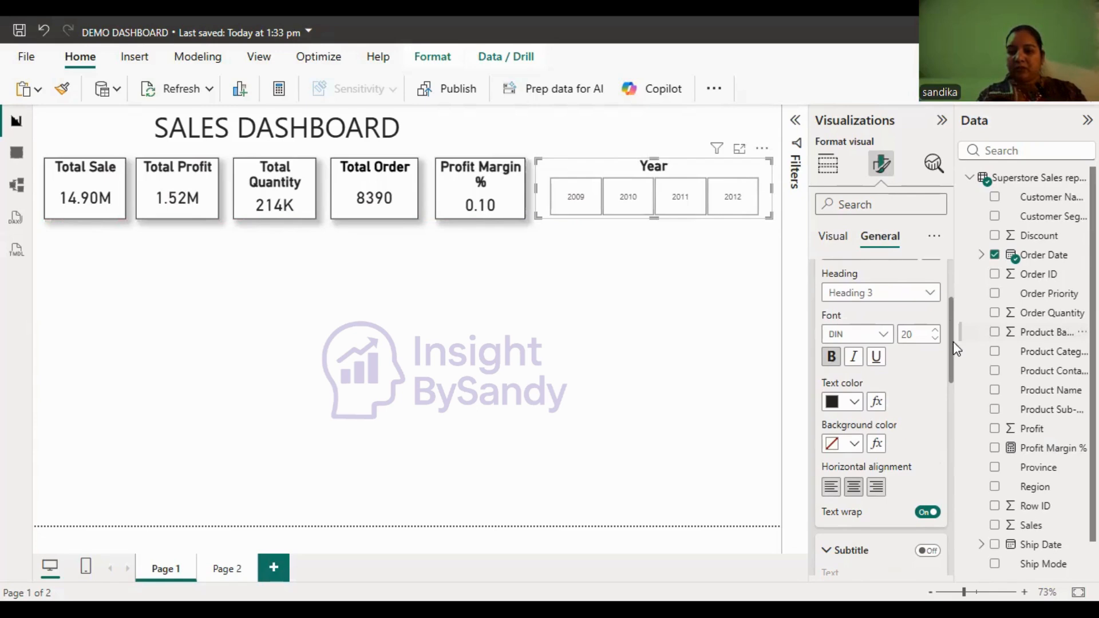
pyautogui.scroll(-6, 956, 347)
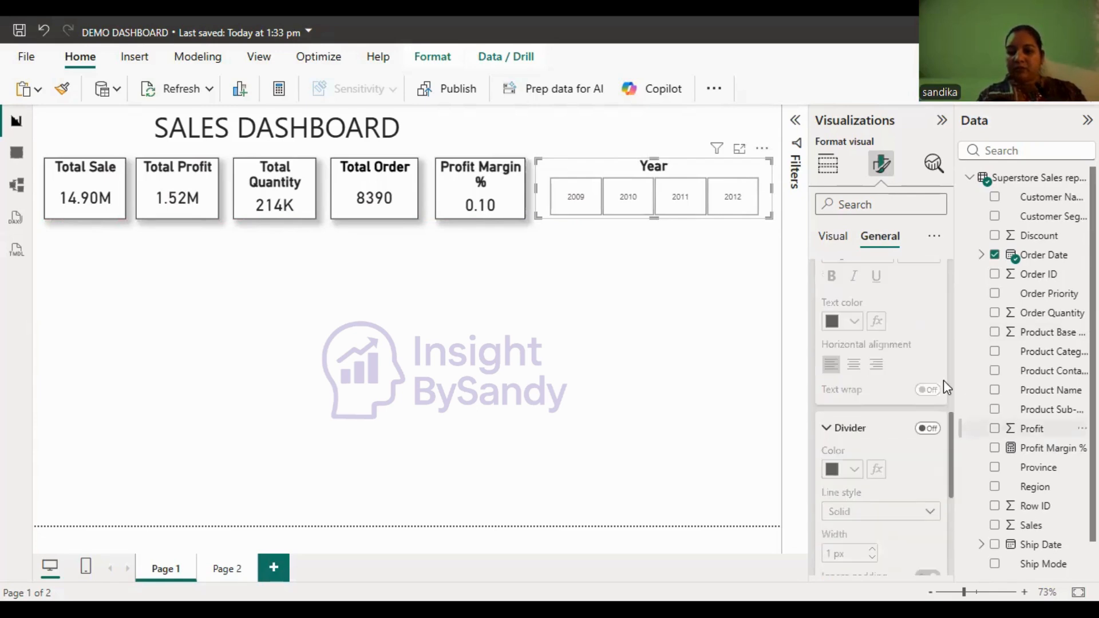
pyautogui.click(929, 429)
pyautogui.click(929, 429)
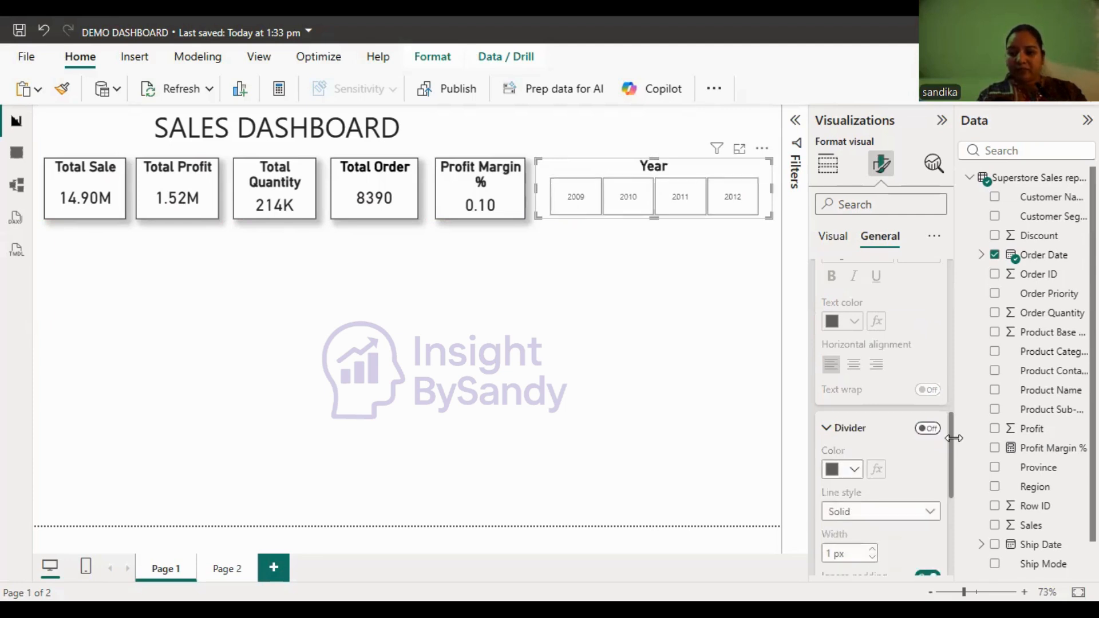
# - Turn on the visual border and the shadow effect for the Year slicer
pyautogui.scroll(2, 947, 388)
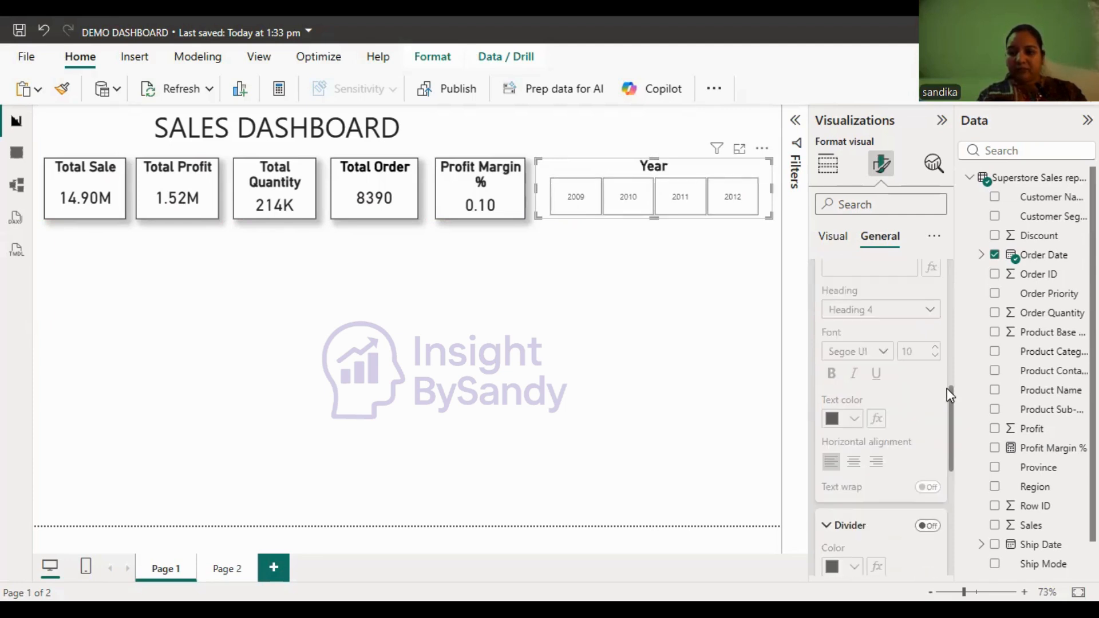
pyautogui.scroll(-6, 947, 388)
pyautogui.scroll(-1, 903, 518)
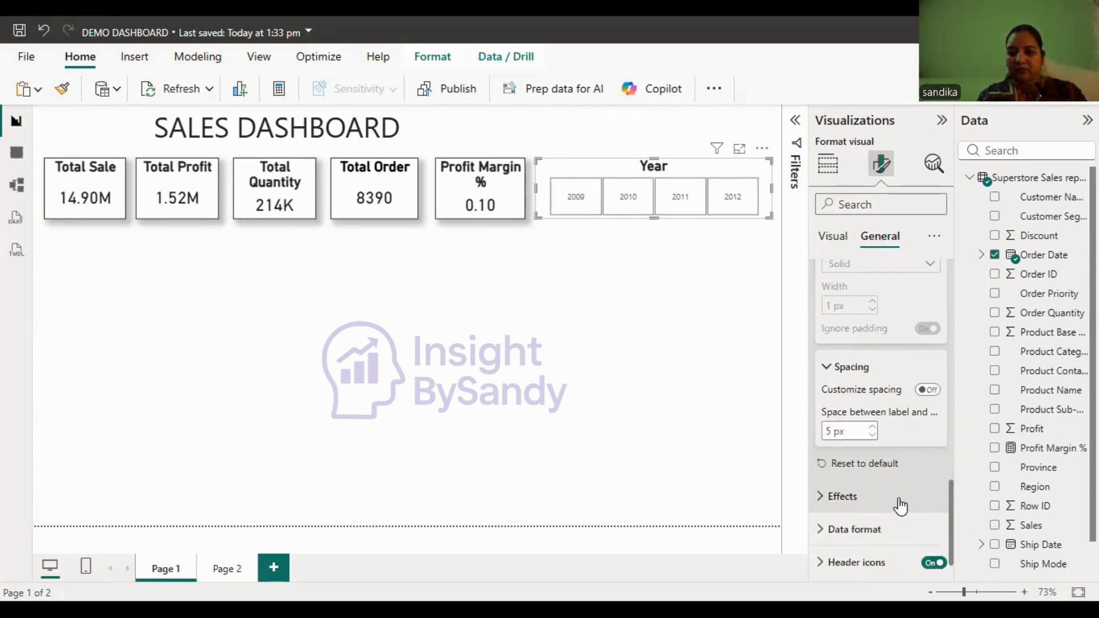
pyautogui.click(900, 506)
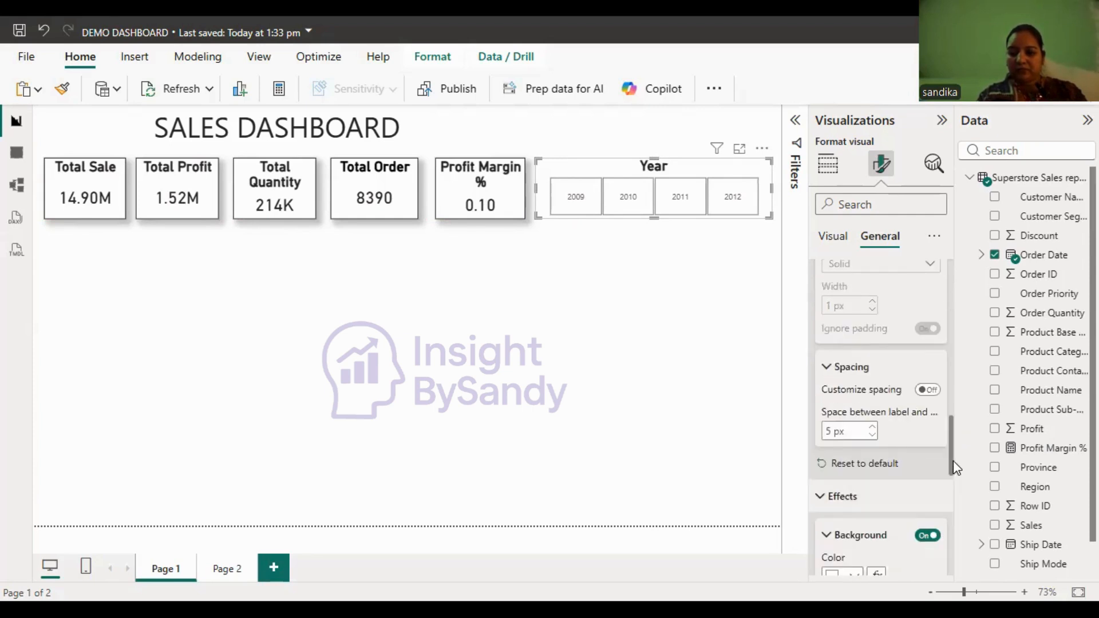
pyautogui.moveTo(954, 465); pyautogui.dragTo(954, 504)
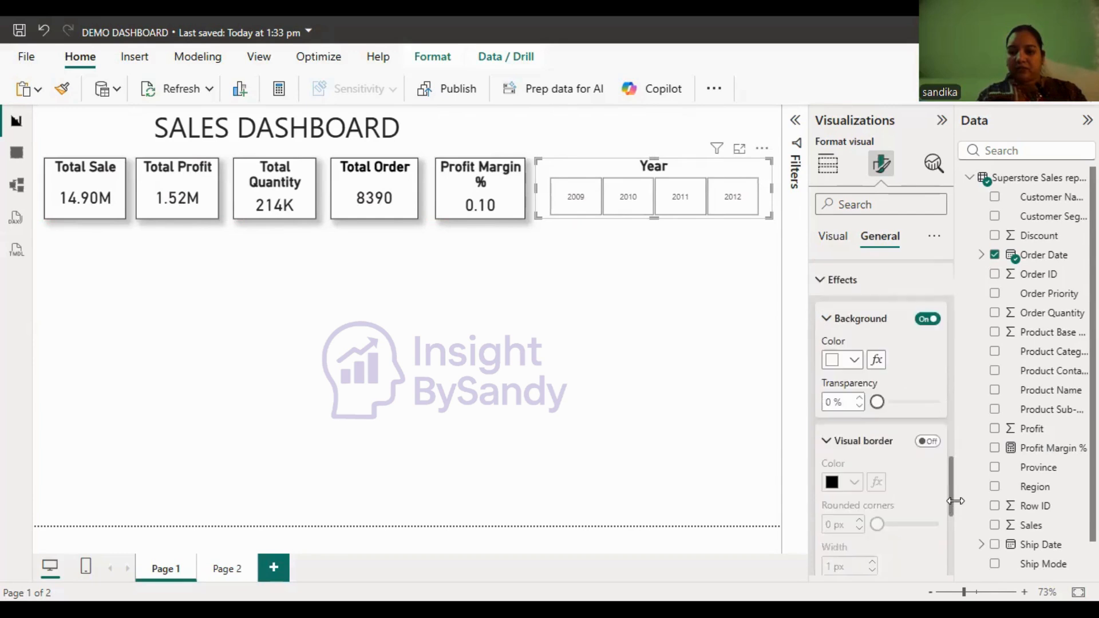
pyautogui.click(927, 442)
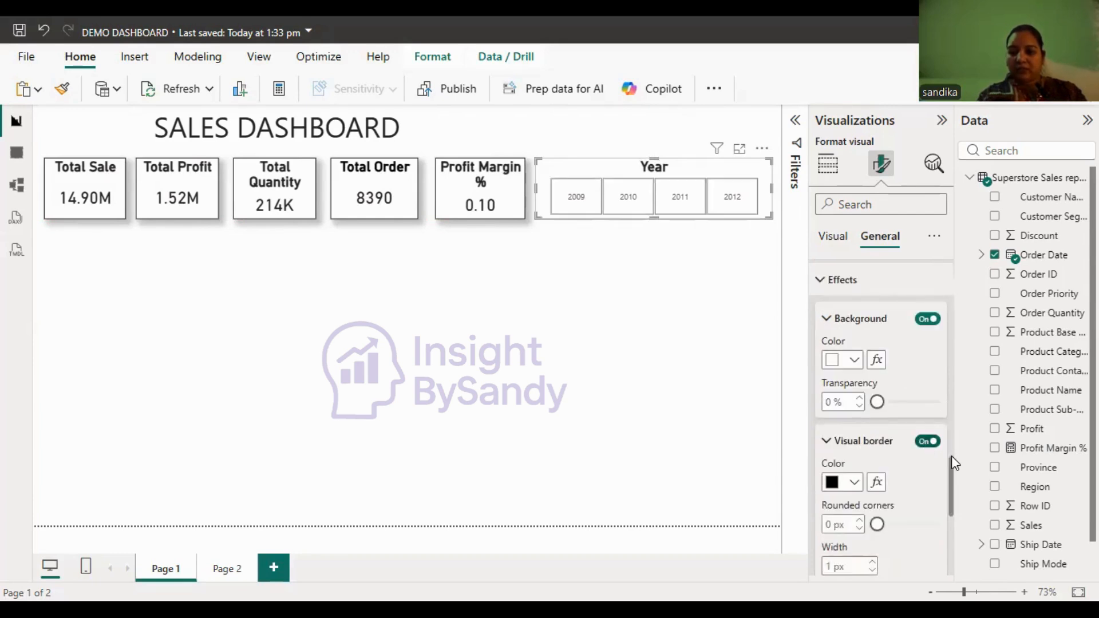
pyautogui.scroll(-3, 955, 495)
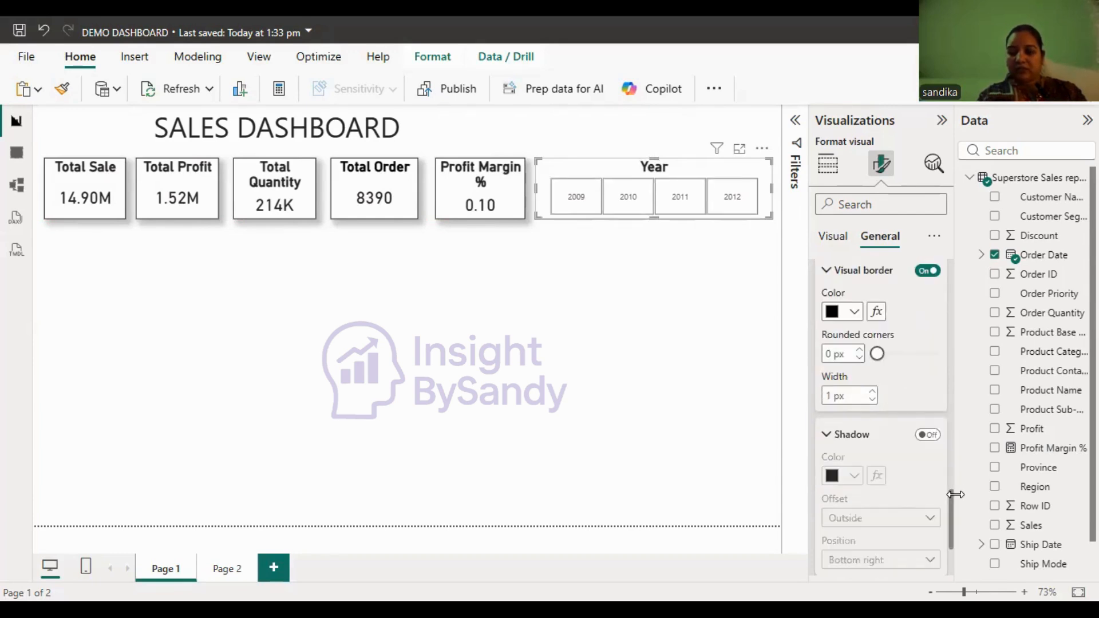
pyautogui.click(927, 430)
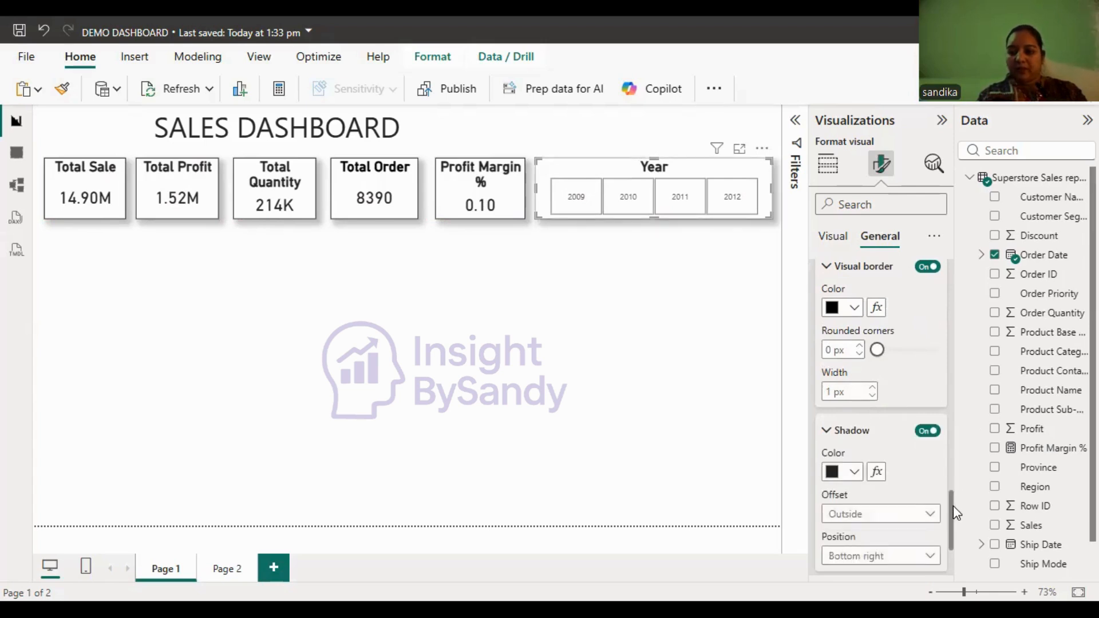
# - Set the year values in the slicer tiles to font size 16 and bold
pyautogui.click(834, 239)
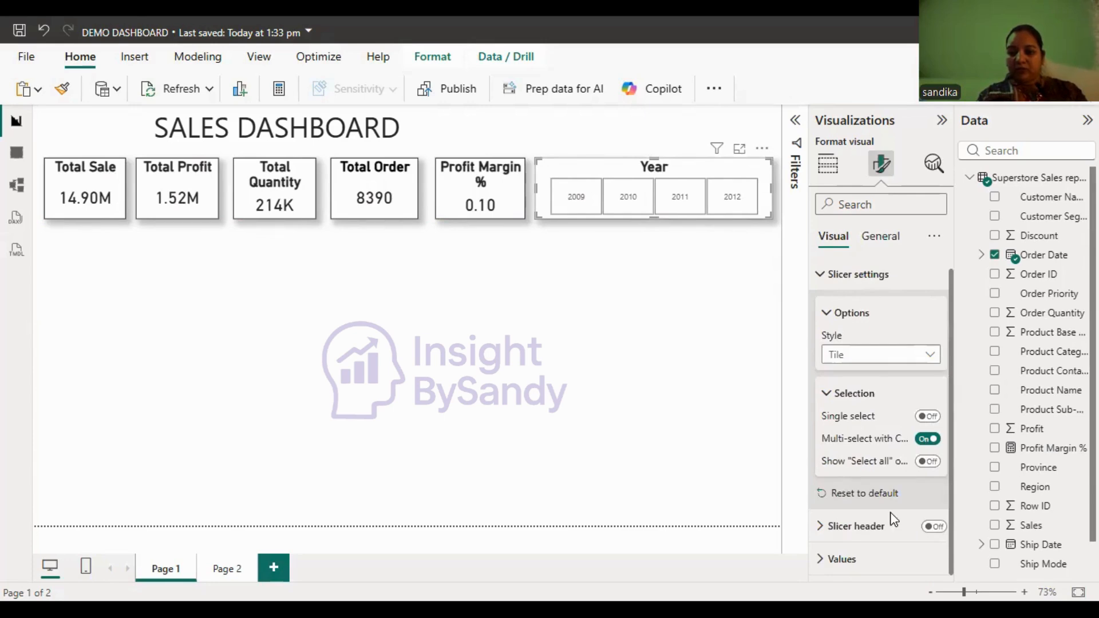
pyautogui.click(852, 573)
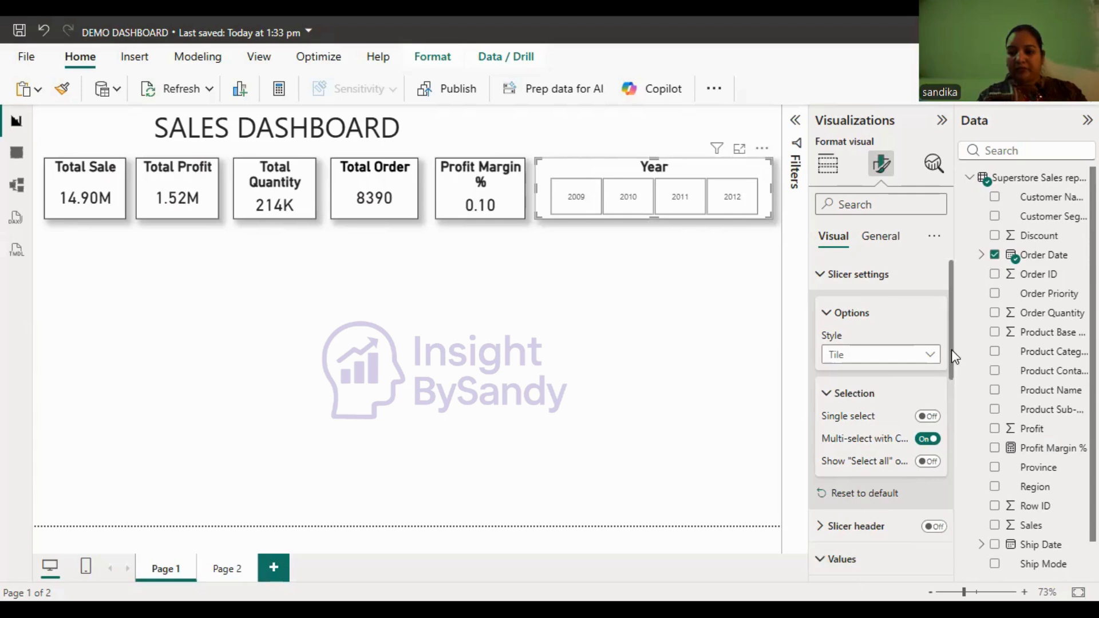
pyautogui.scroll(-1, 952, 349)
pyautogui.scroll(-4, 967, 446)
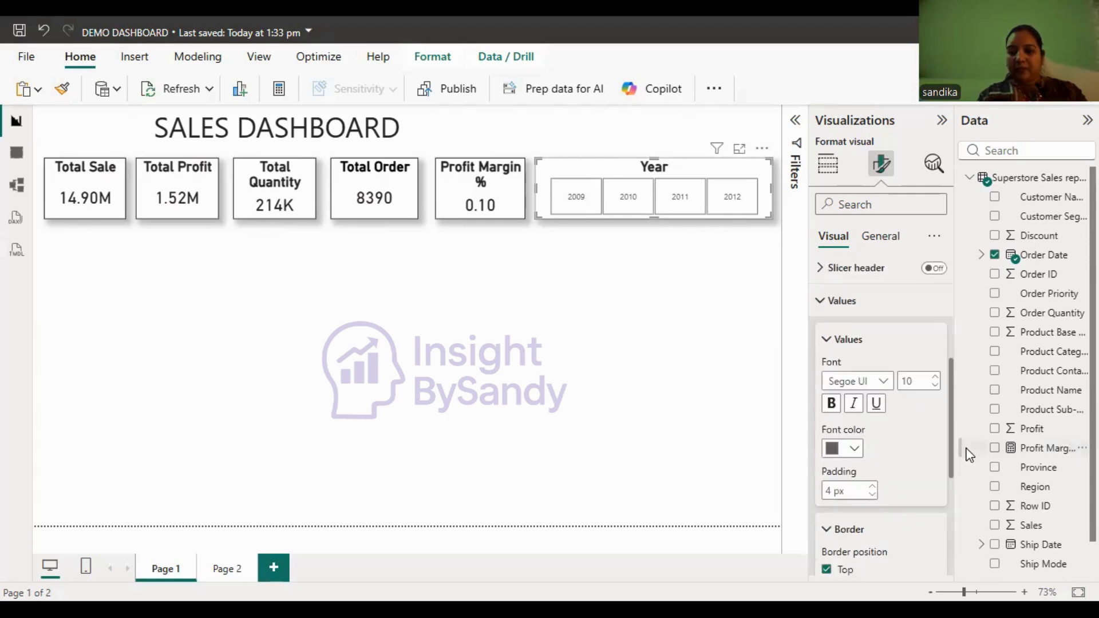
pyautogui.click(938, 379)
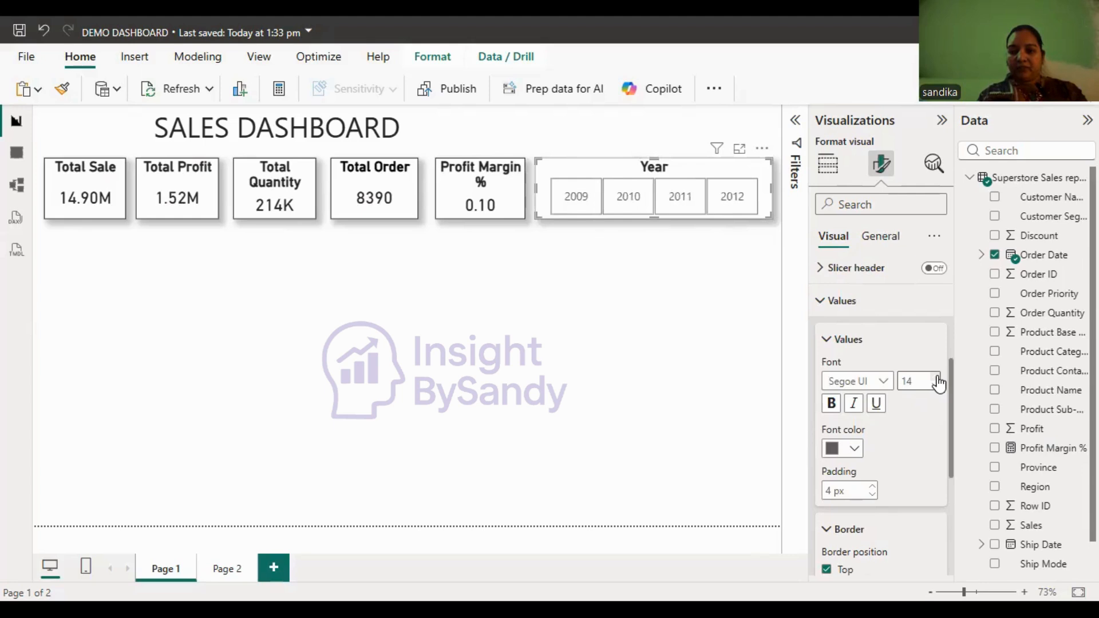
pyautogui.click(937, 379)
pyautogui.click(832, 404)
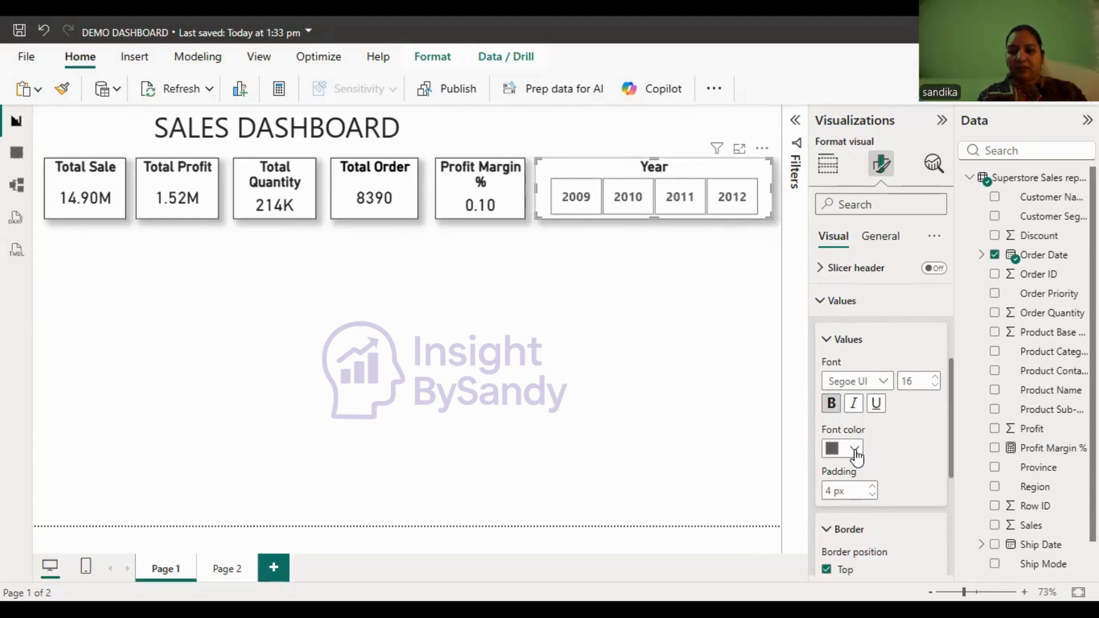
# - Set the font colour of the year values in the Year slicer to black
pyautogui.click(855, 451)
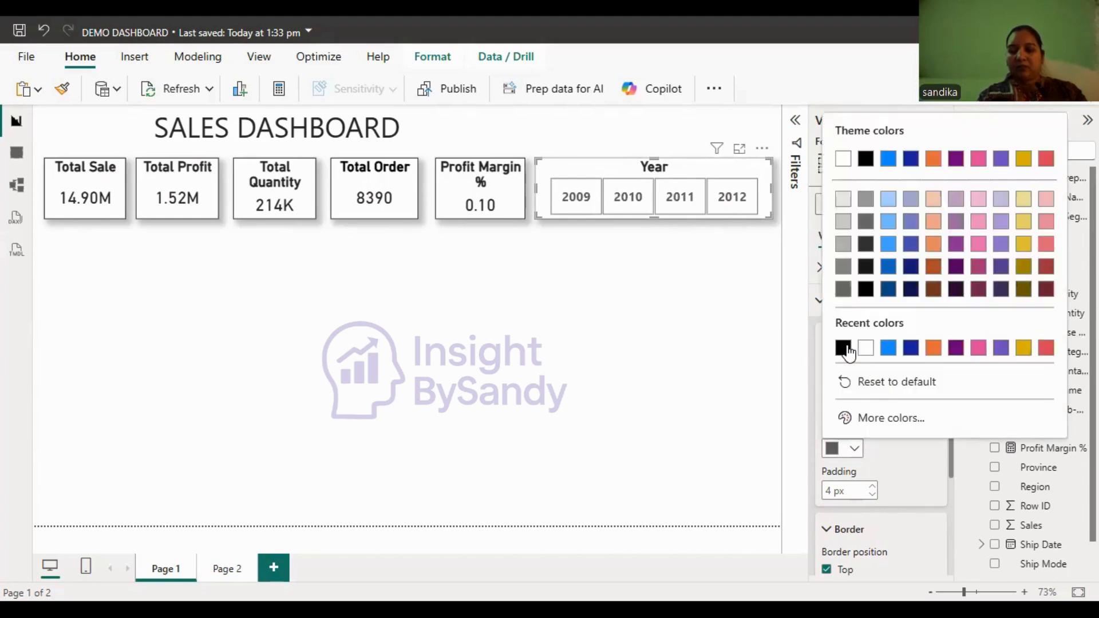
pyautogui.click(843, 348)
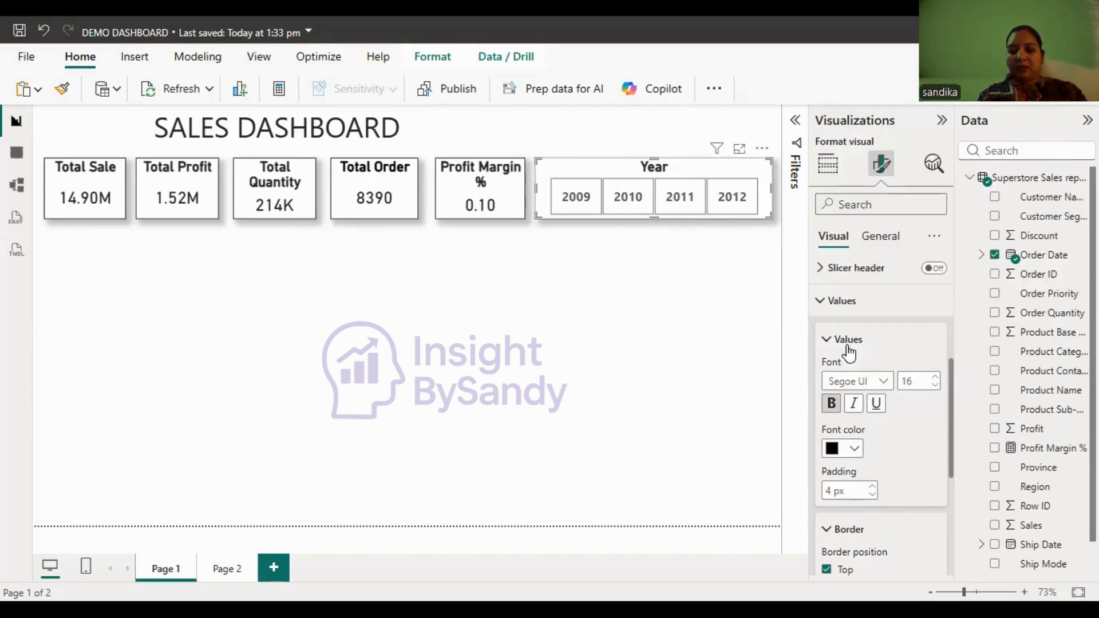
pyautogui.click(683, 361)
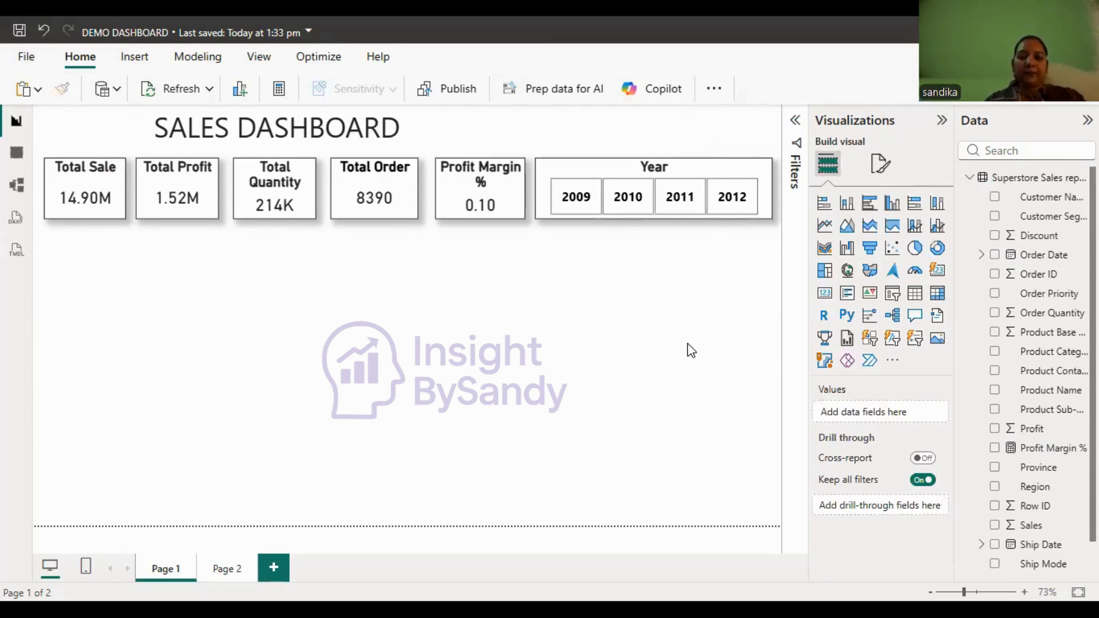
# - Test the Year slicer by filtering the KPI cards by 2009, 2010, 2011 and 2012 in turn, and clear the selection
pyautogui.click(571, 212)
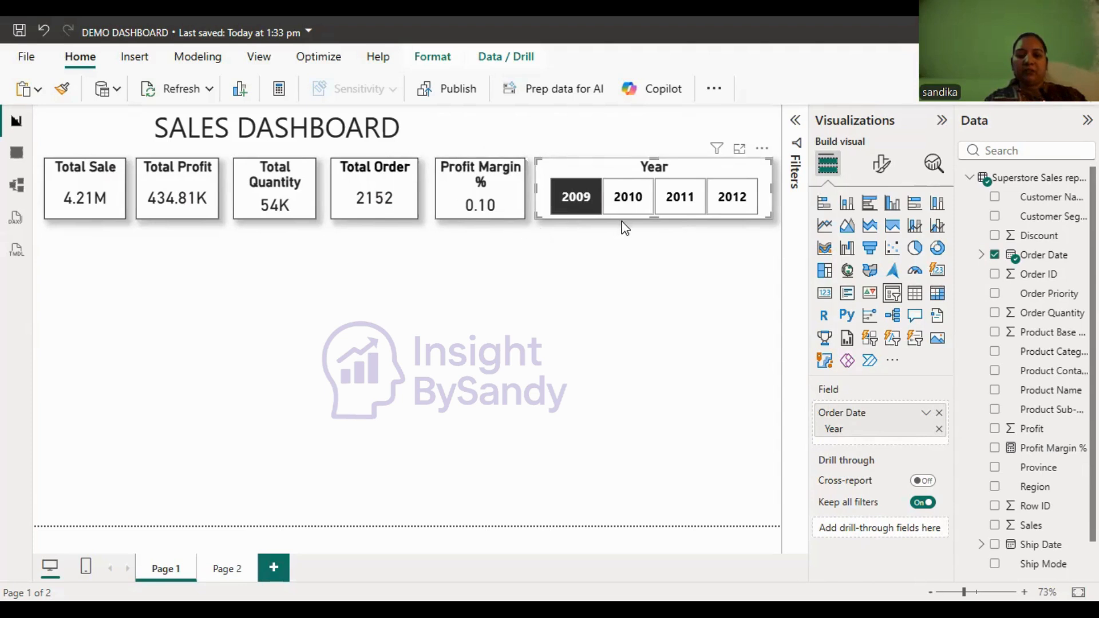
pyautogui.click(626, 199)
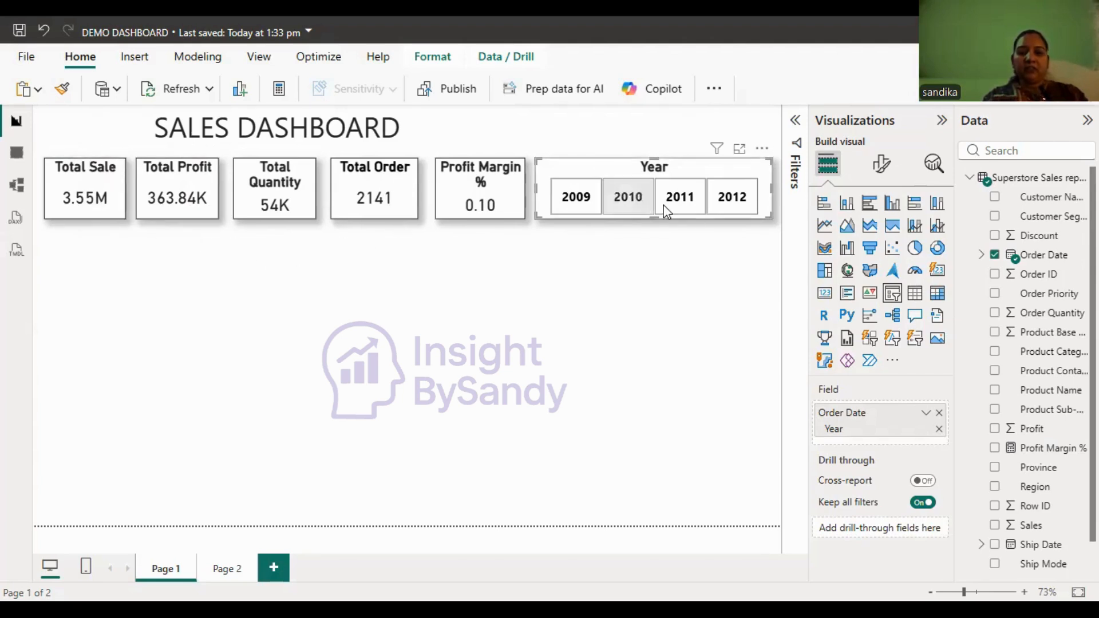
pyautogui.click(688, 206)
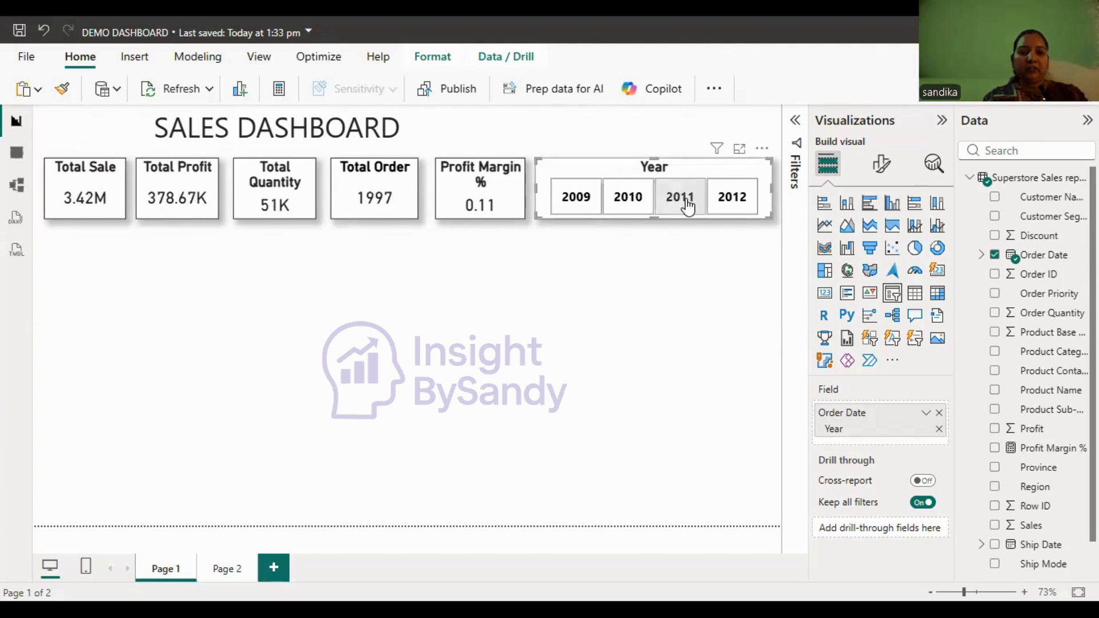
pyautogui.click(739, 207)
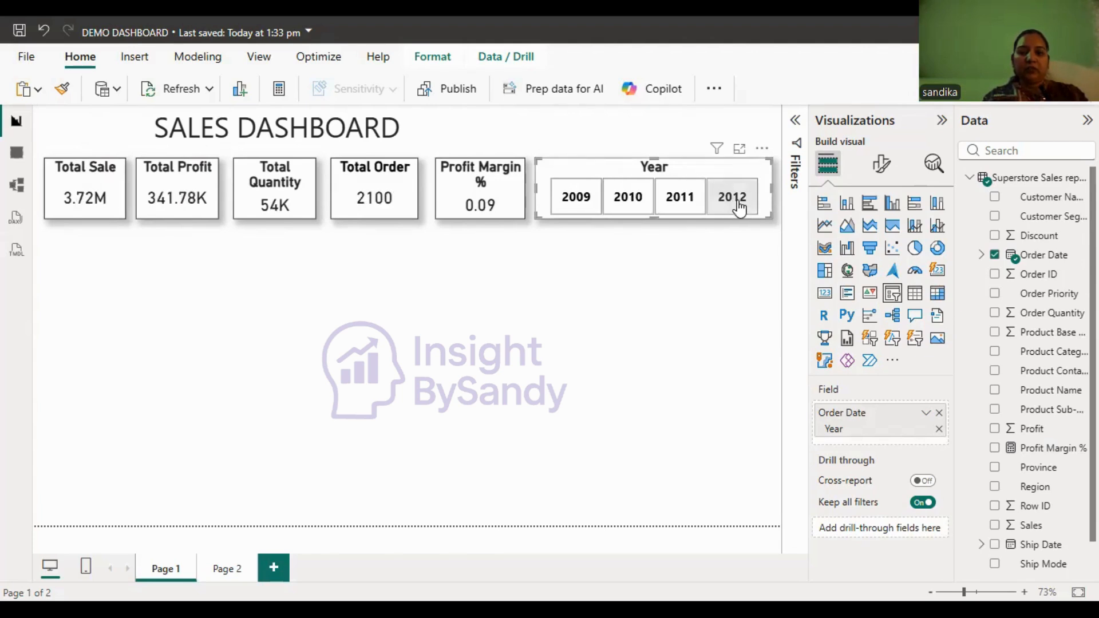
pyautogui.click(740, 207)
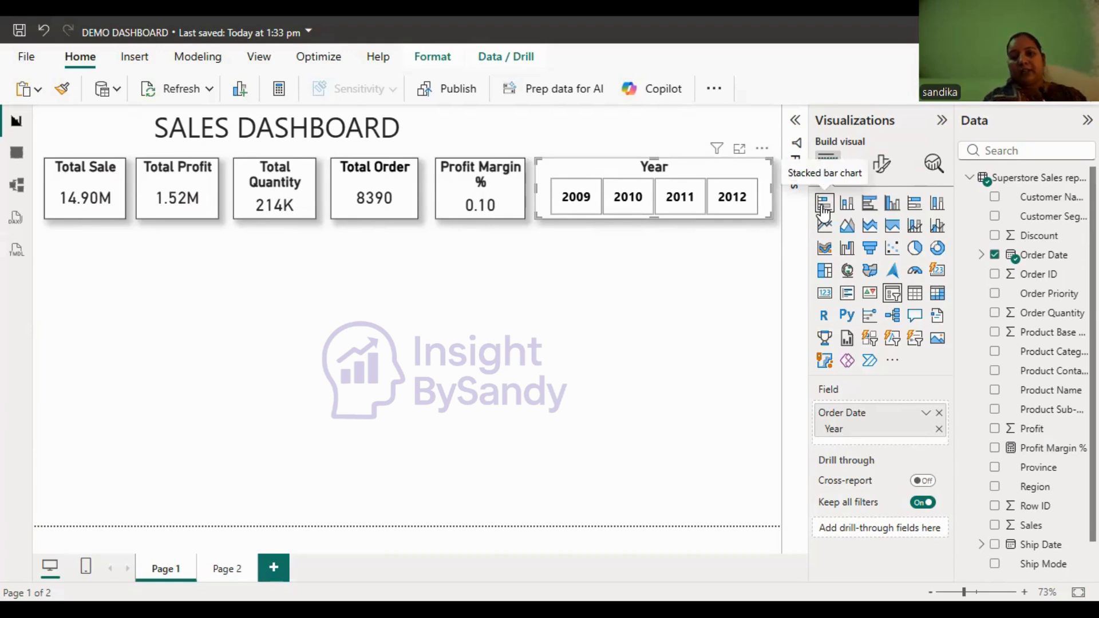
# - Add a clustered bar chart below the KPI cards with Product Category on the Y-axis and Sales on the X-axis
pyautogui.click(870, 205)
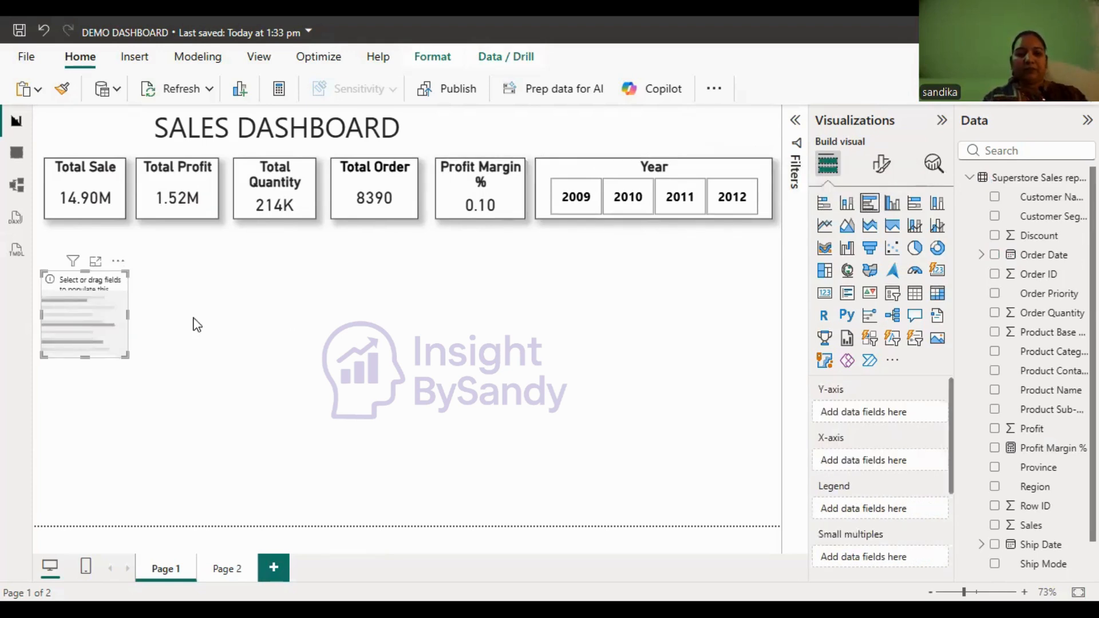
pyautogui.moveTo(128, 313); pyautogui.dragTo(244, 316)
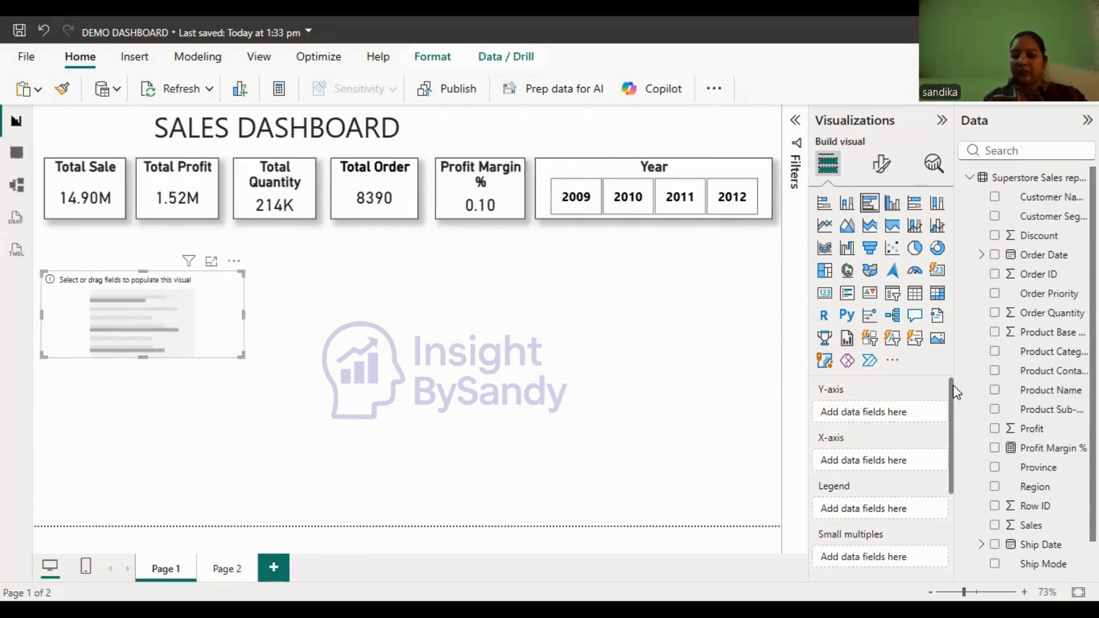
pyautogui.moveTo(953, 386)
pyautogui.mouseDown()
pyautogui.moveTo(954, 420)
pyautogui.moveTo(950, 380)
pyautogui.mouseUp()
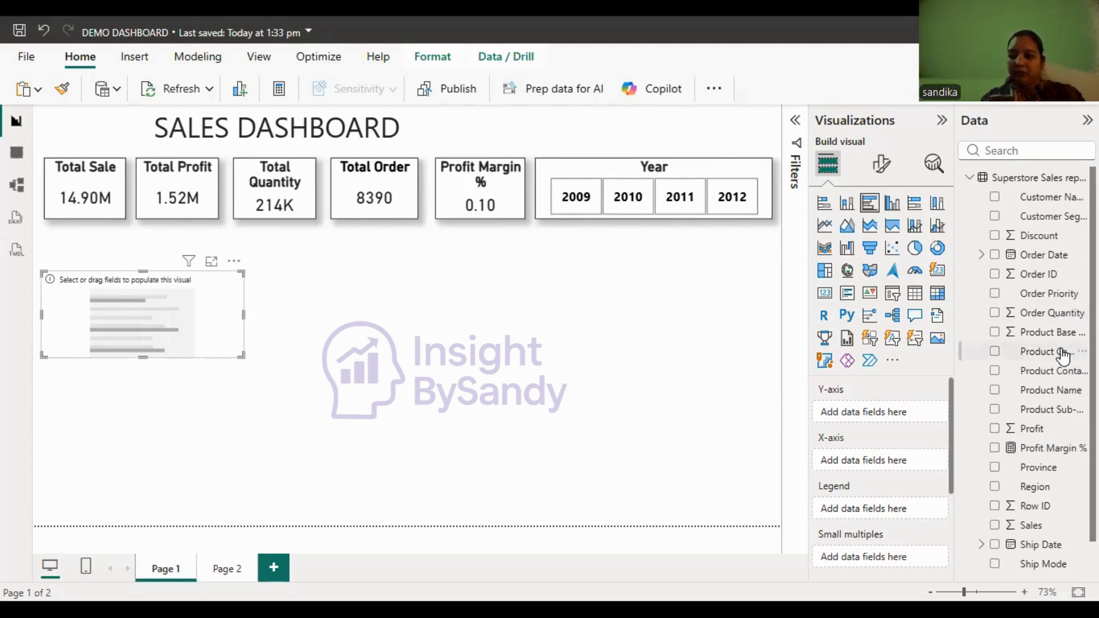
pyautogui.moveTo(1060, 354); pyautogui.dragTo(904, 415)
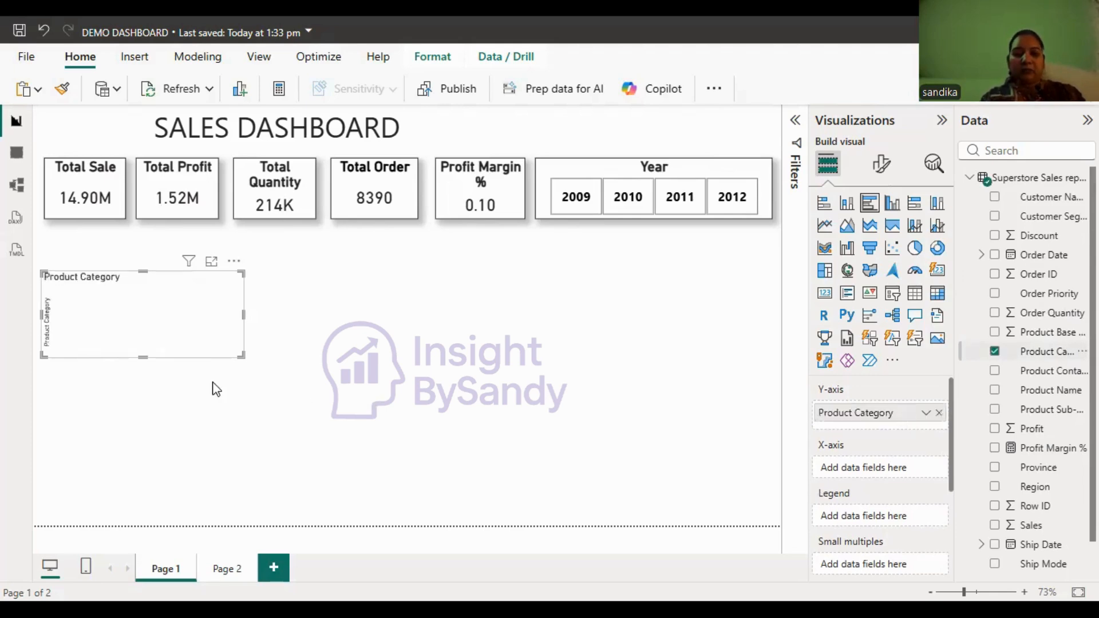
pyautogui.moveTo(251, 376); pyautogui.dragTo(250, 375)
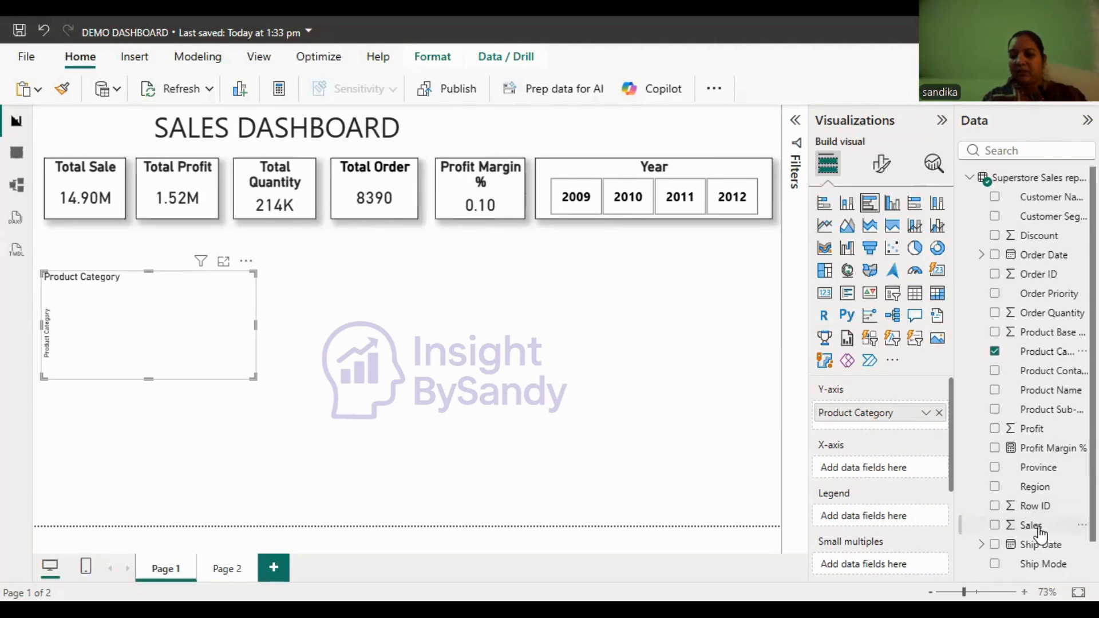
pyautogui.moveTo(1033, 527); pyautogui.dragTo(882, 468)
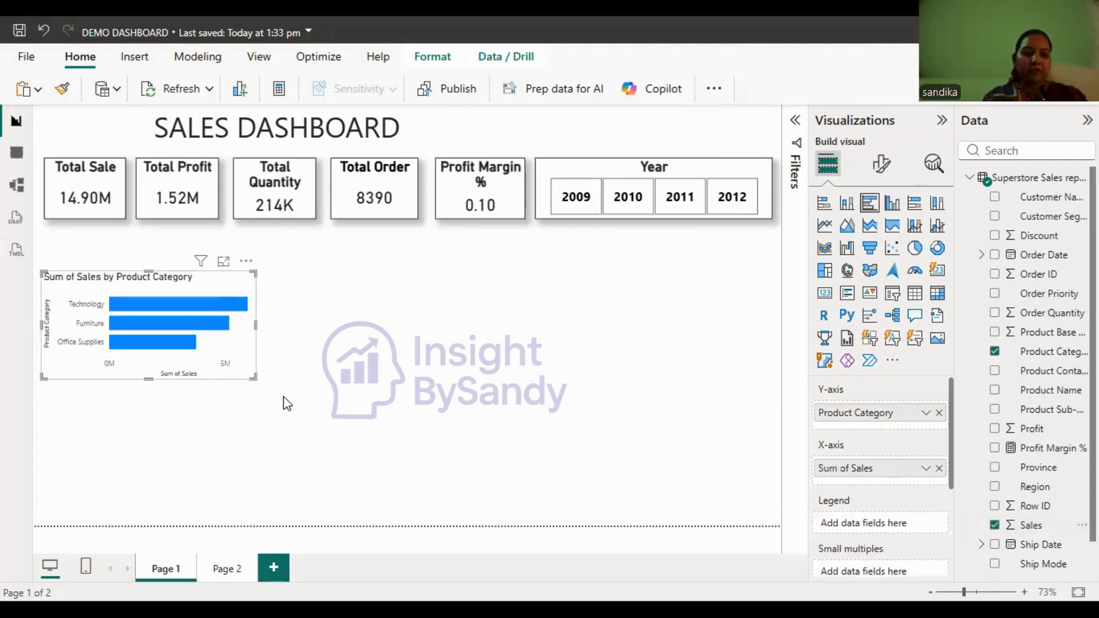
# - Enlarge the Product Category bar chart beneath the first KPI cards and turn on its data labels
pyautogui.moveTo(252, 377); pyautogui.dragTo(293, 377)
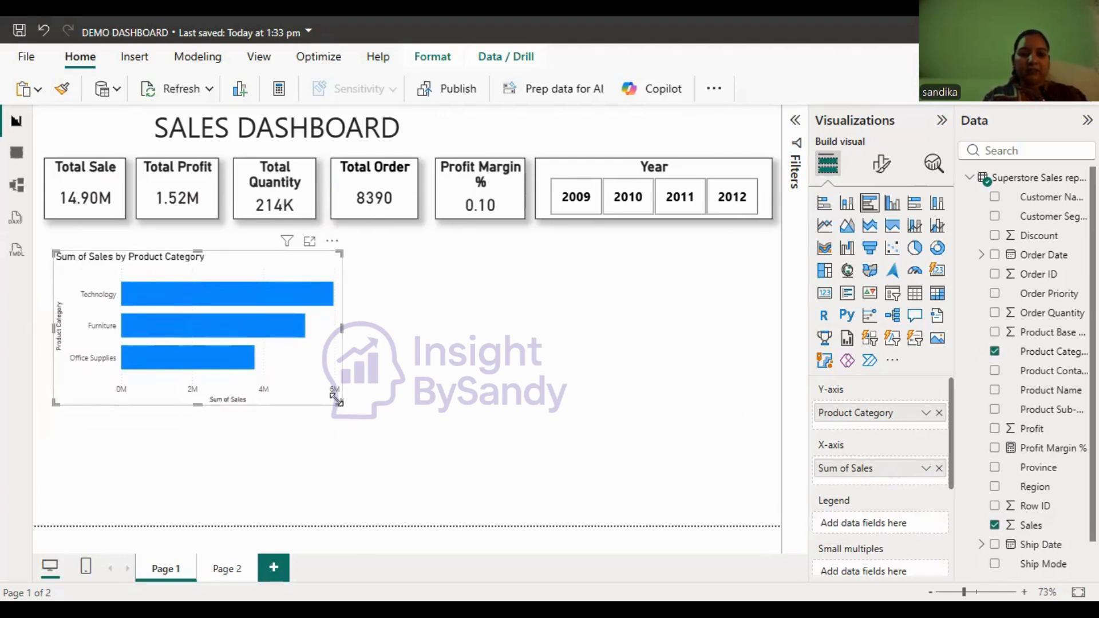
pyautogui.moveTo(337, 399)
pyautogui.mouseDown()
pyautogui.moveTo(317, 400)
pyautogui.moveTo(332, 399)
pyautogui.mouseUp()
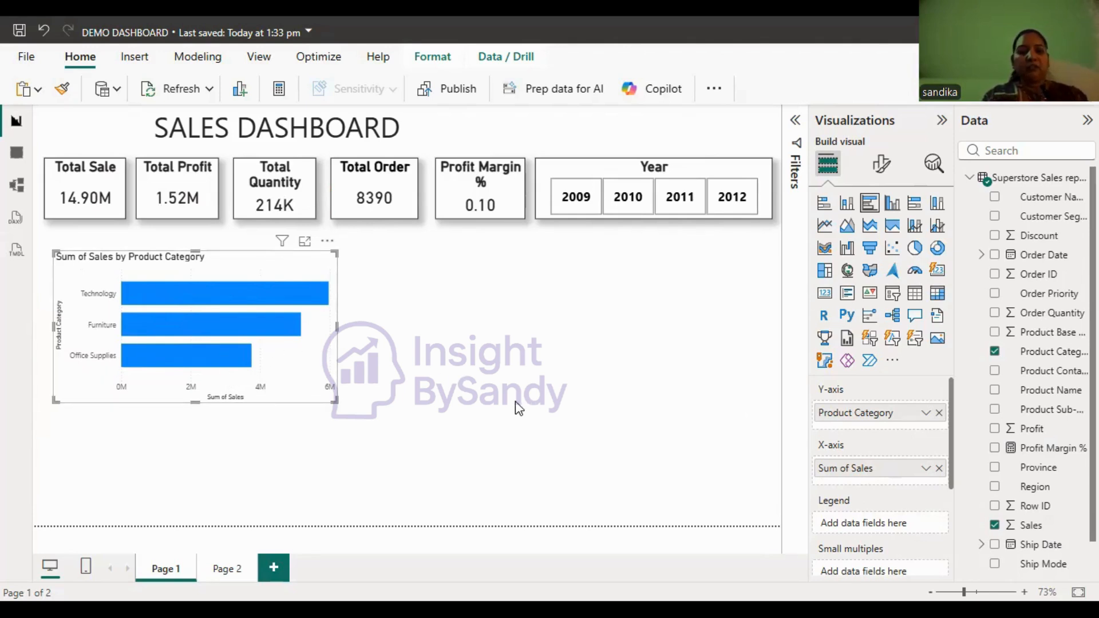
pyautogui.click(881, 168)
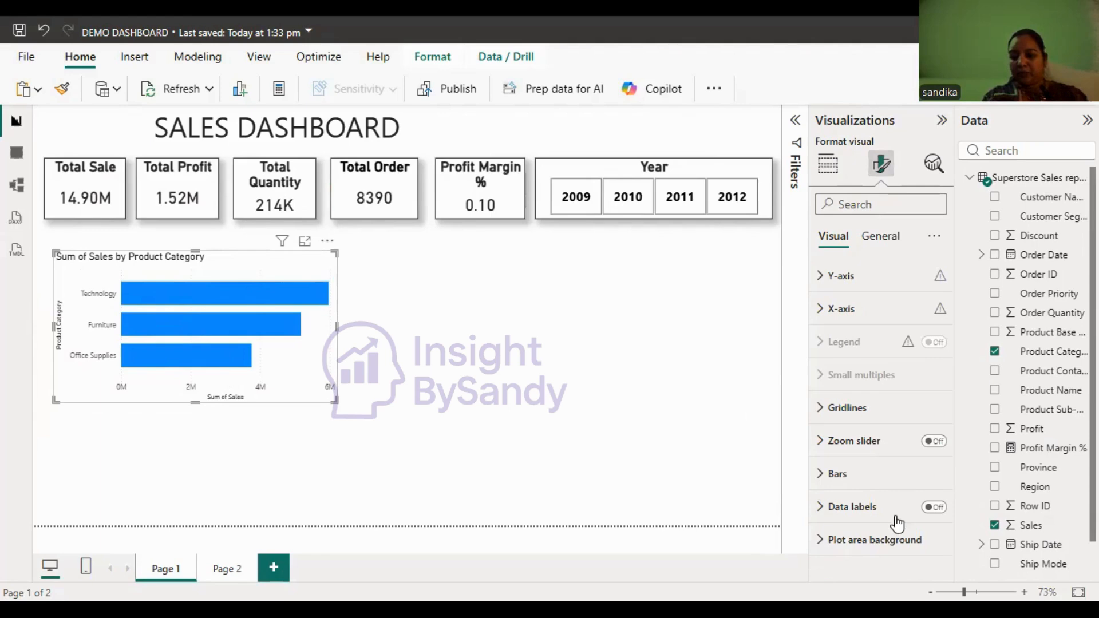
pyautogui.click(935, 508)
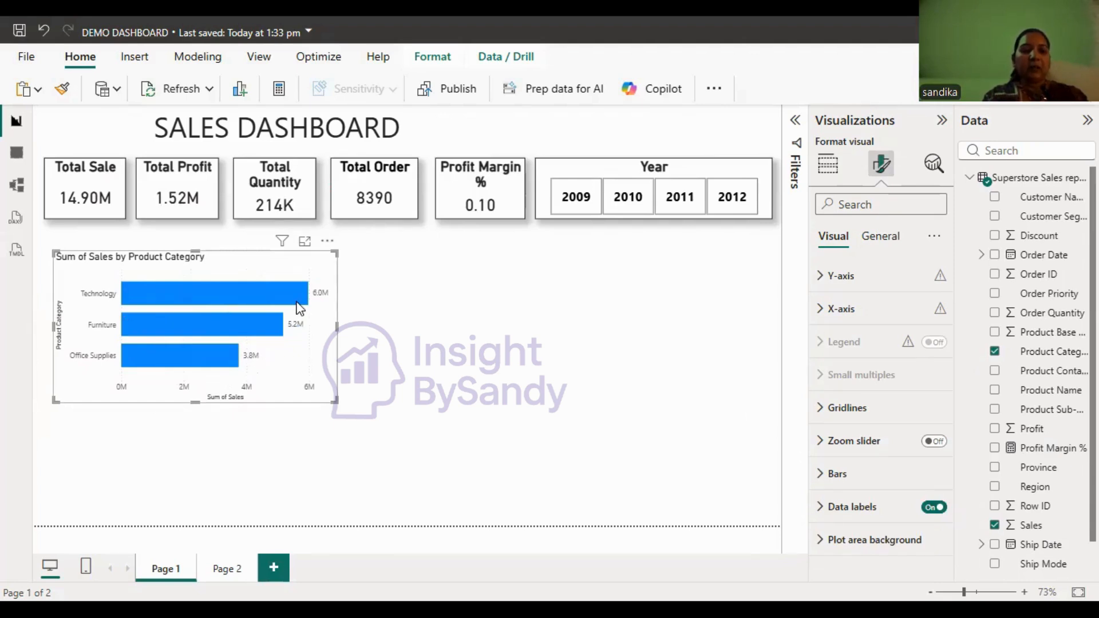
# - Turn off the X-axis values and the X-axis title of the bar chart
pyautogui.moveTo(321, 313)
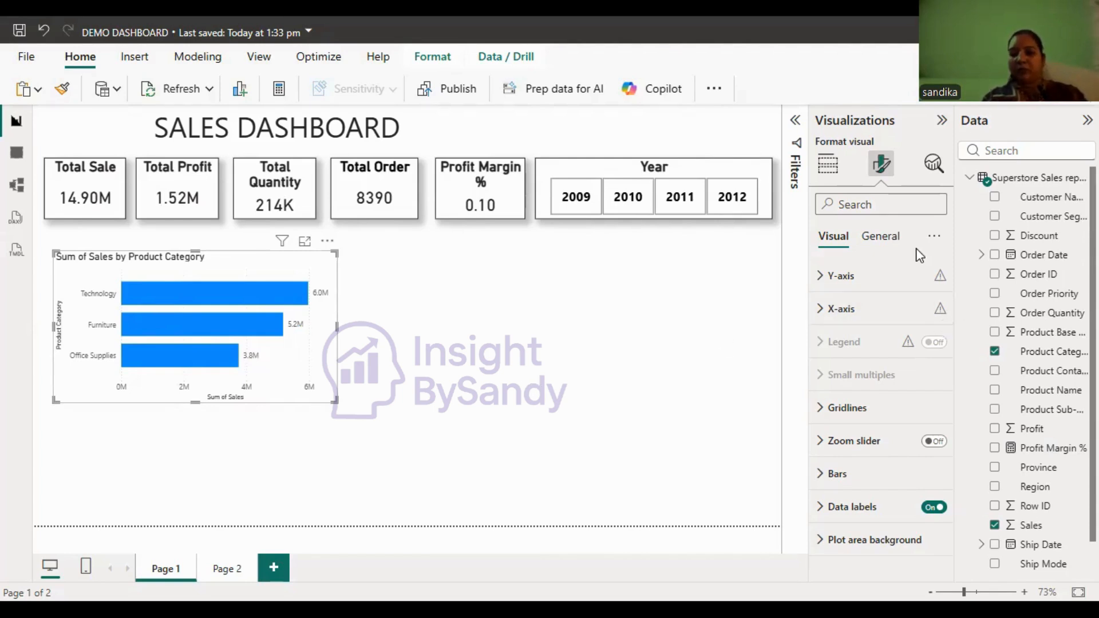
pyautogui.click(857, 318)
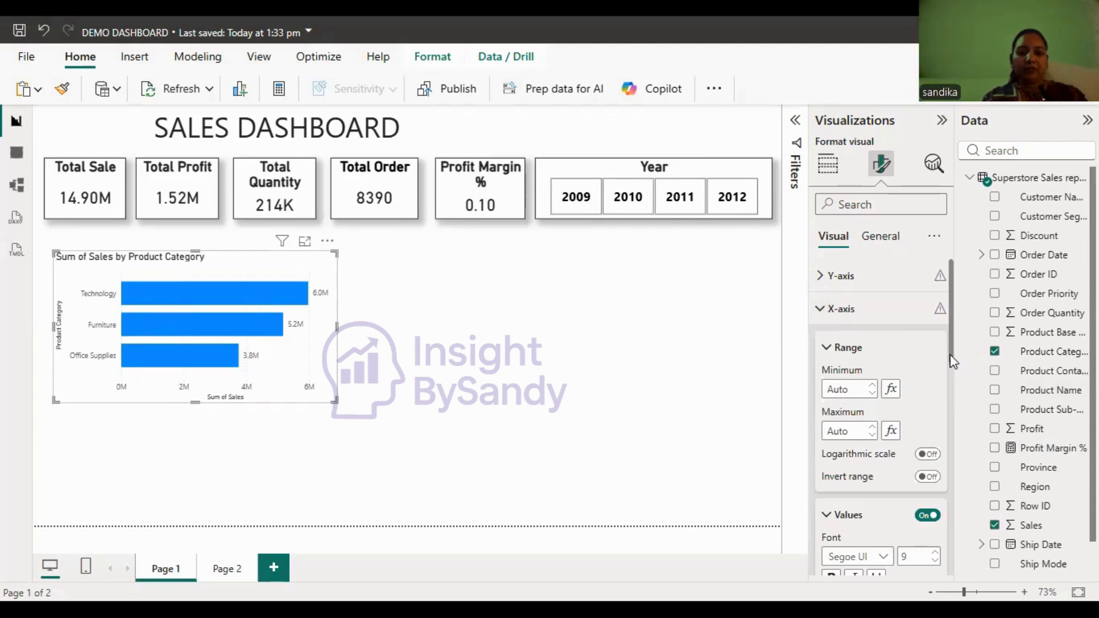
pyautogui.scroll(-3, 953, 343)
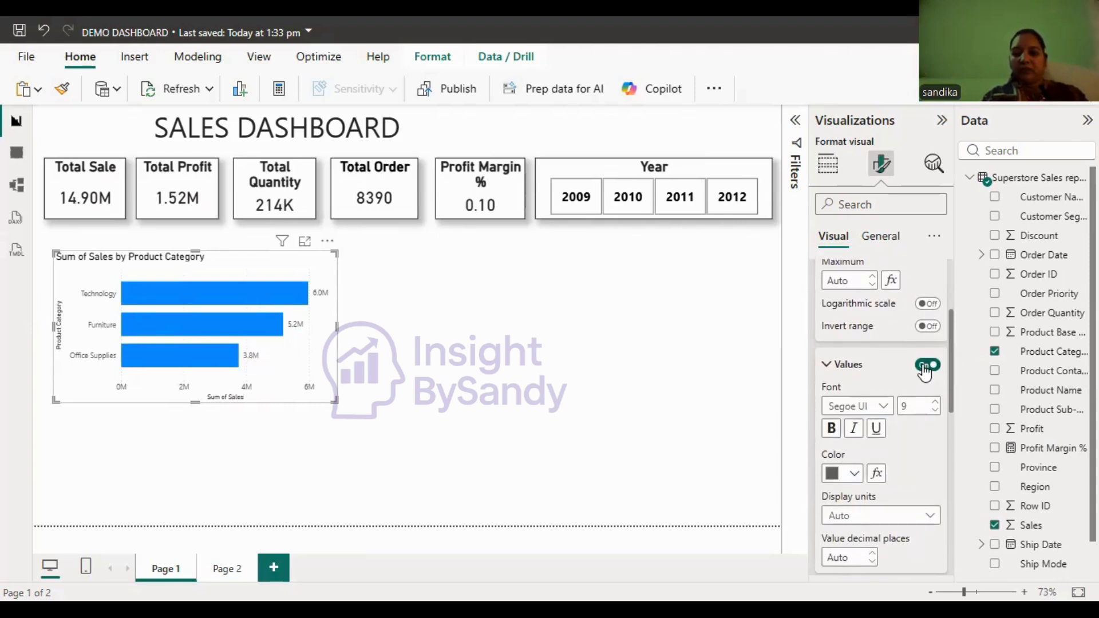
pyautogui.click(926, 367)
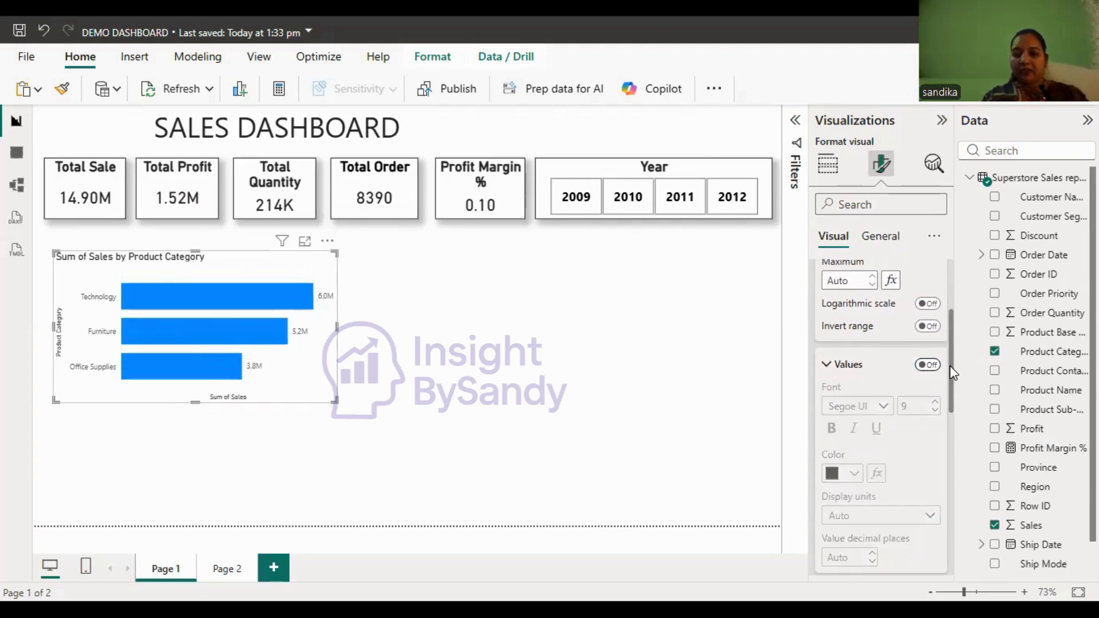
pyautogui.scroll(-4, 928, 412)
pyautogui.click(927, 408)
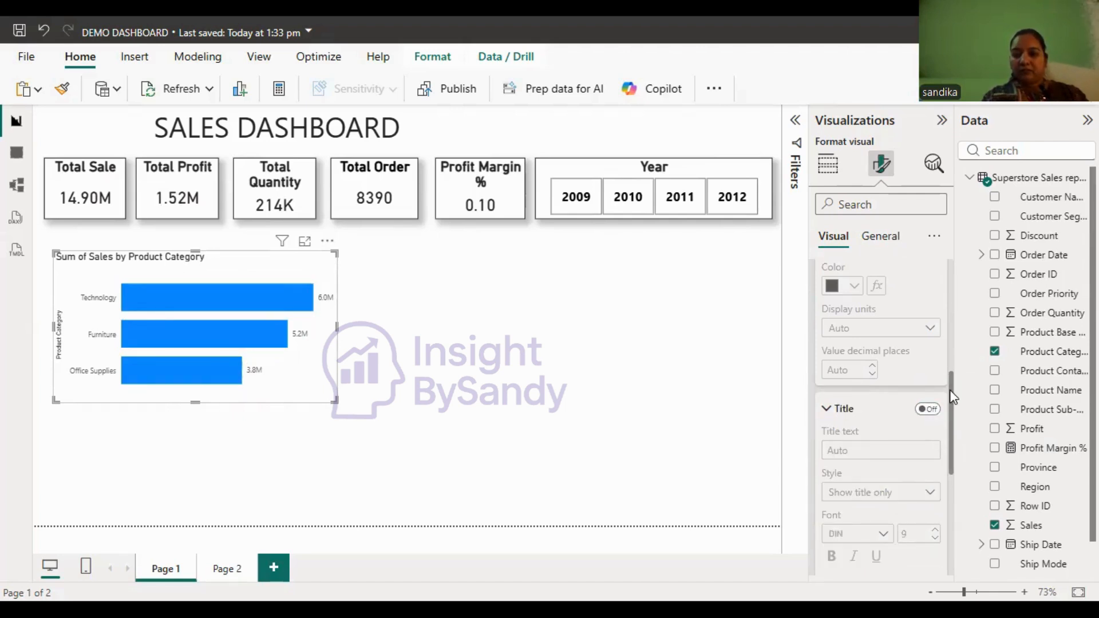
# - Format the bar chart's data label values as size 14, bold and black
pyautogui.moveTo(954, 397); pyautogui.dragTo(963, 513)
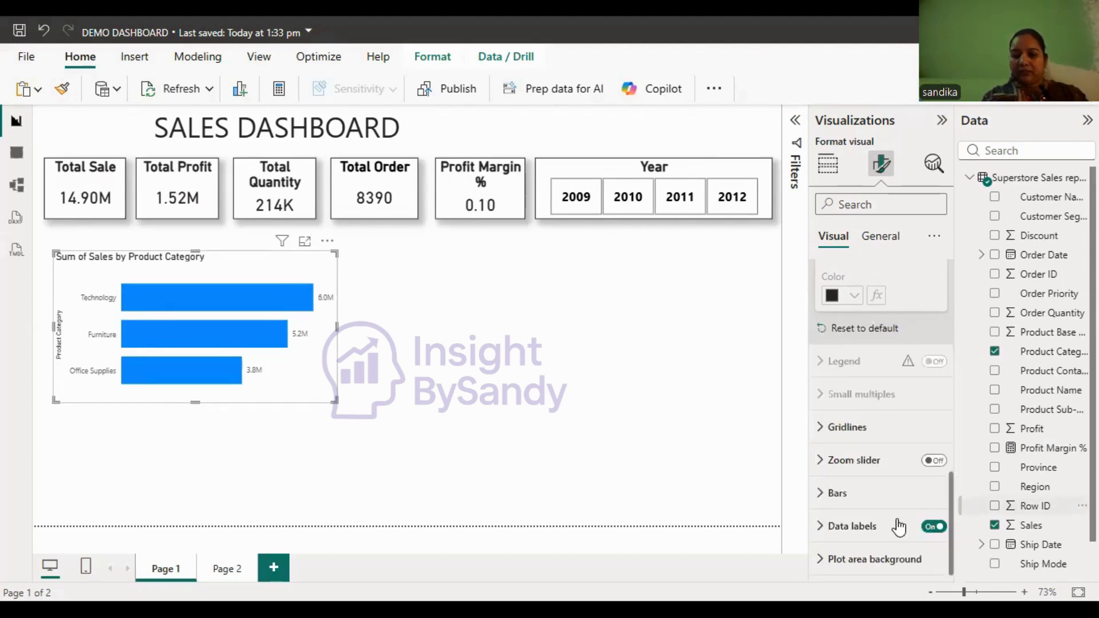
pyautogui.click(896, 525)
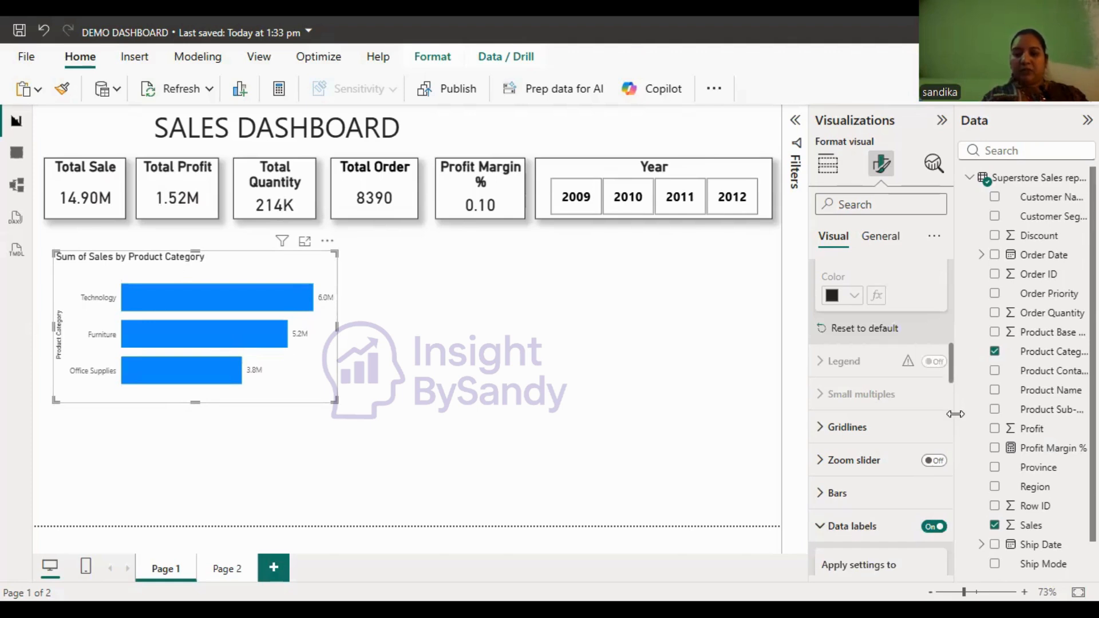
pyautogui.scroll(-5, 917, 412)
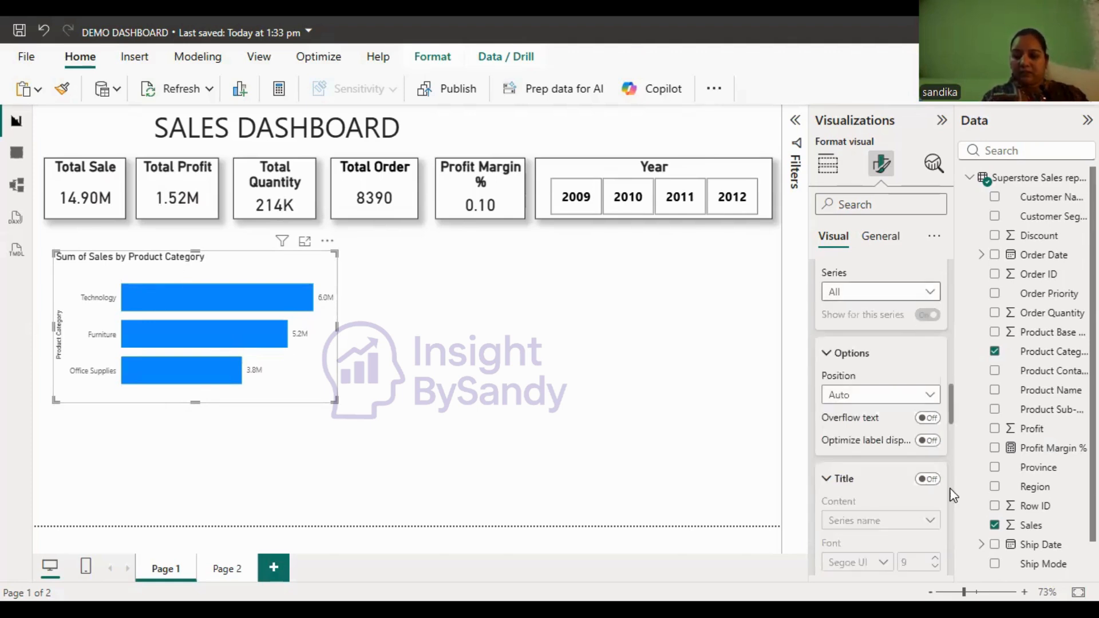
pyautogui.moveTo(951, 418); pyautogui.dragTo(961, 480)
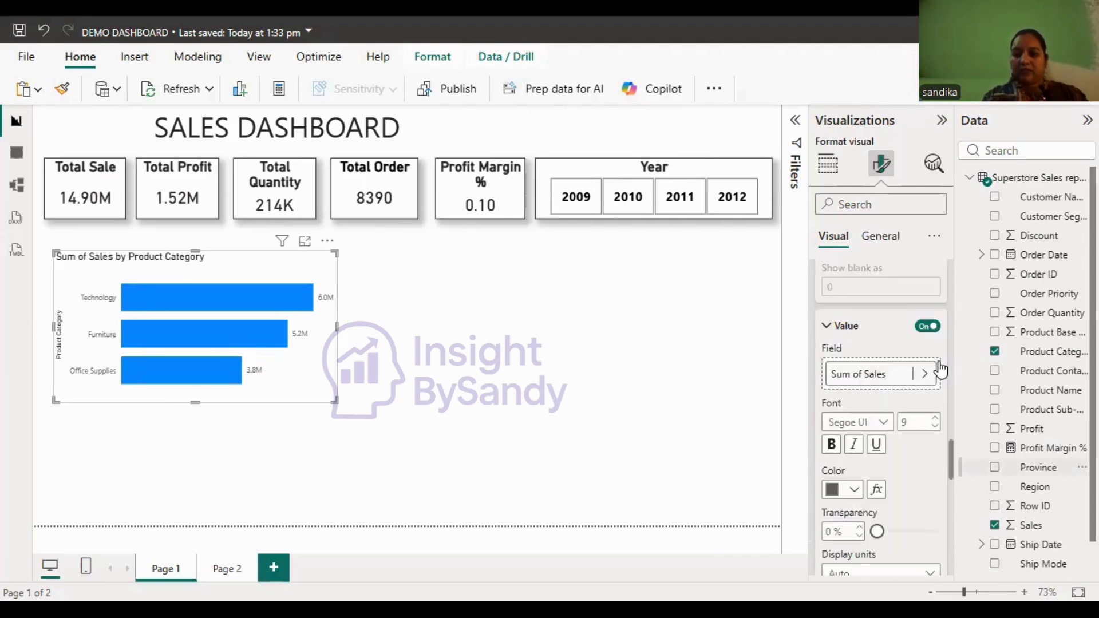
pyautogui.scroll(-1, 940, 370)
pyautogui.click(934, 357)
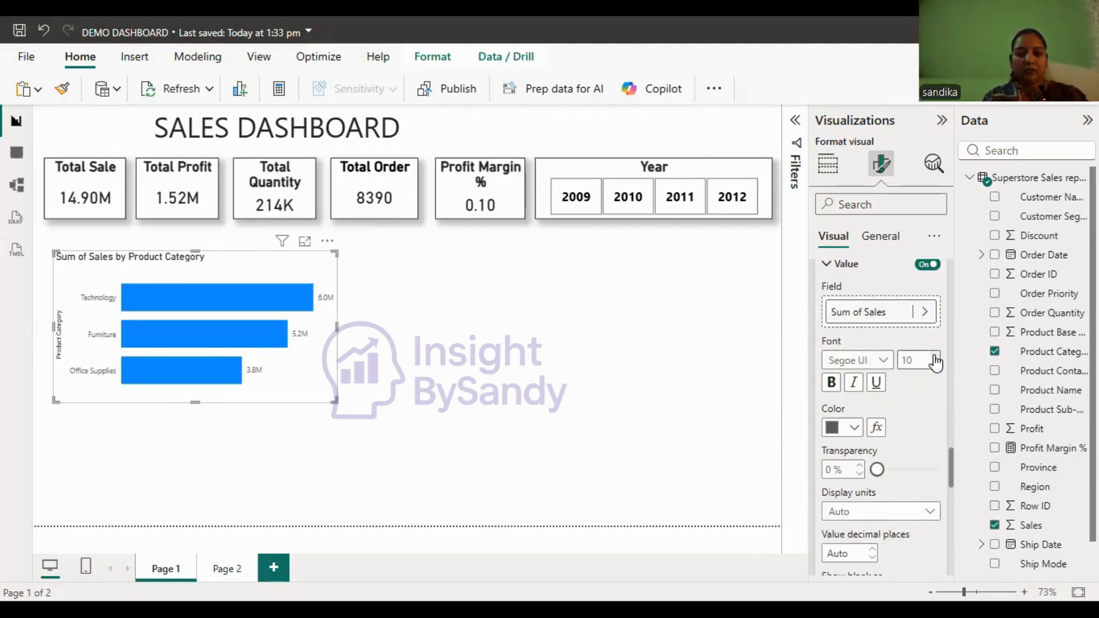
pyautogui.click(934, 358)
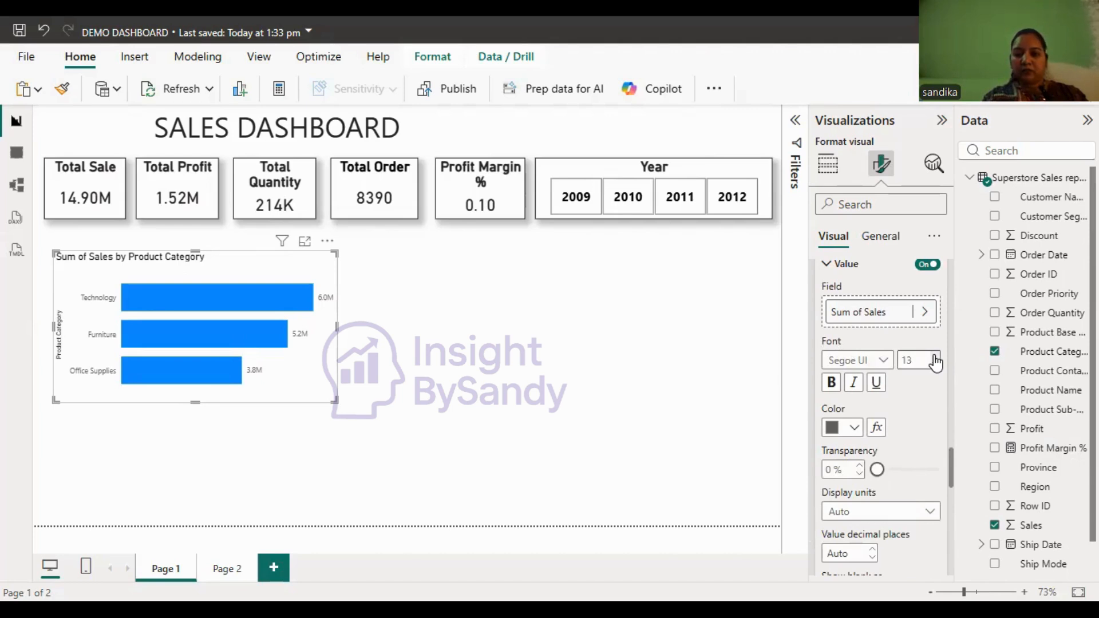
pyautogui.click(832, 387)
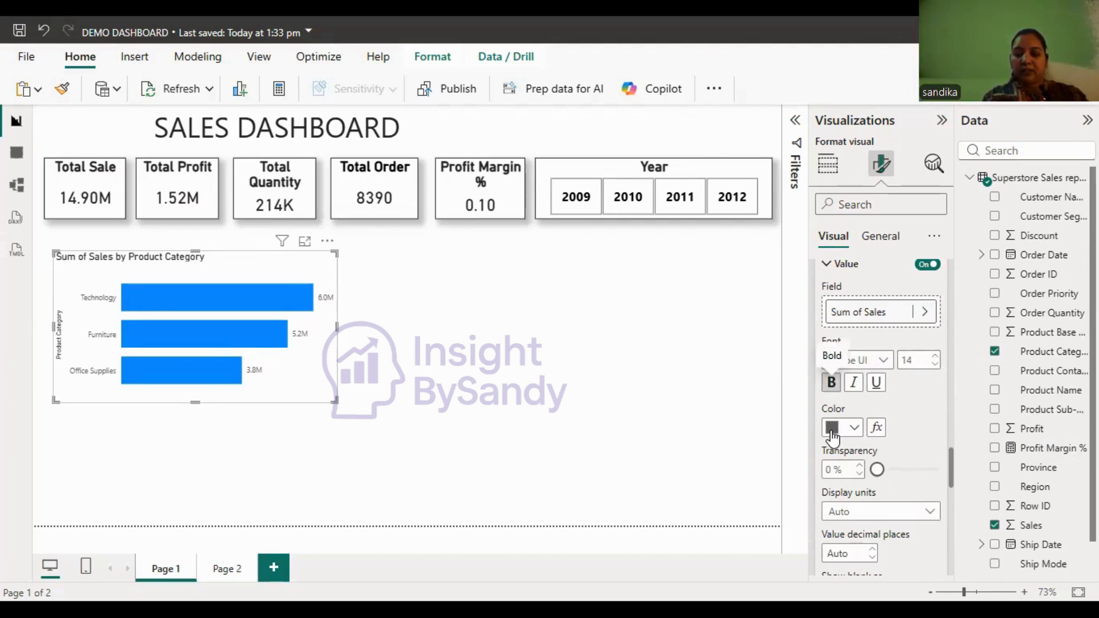
pyautogui.click(854, 429)
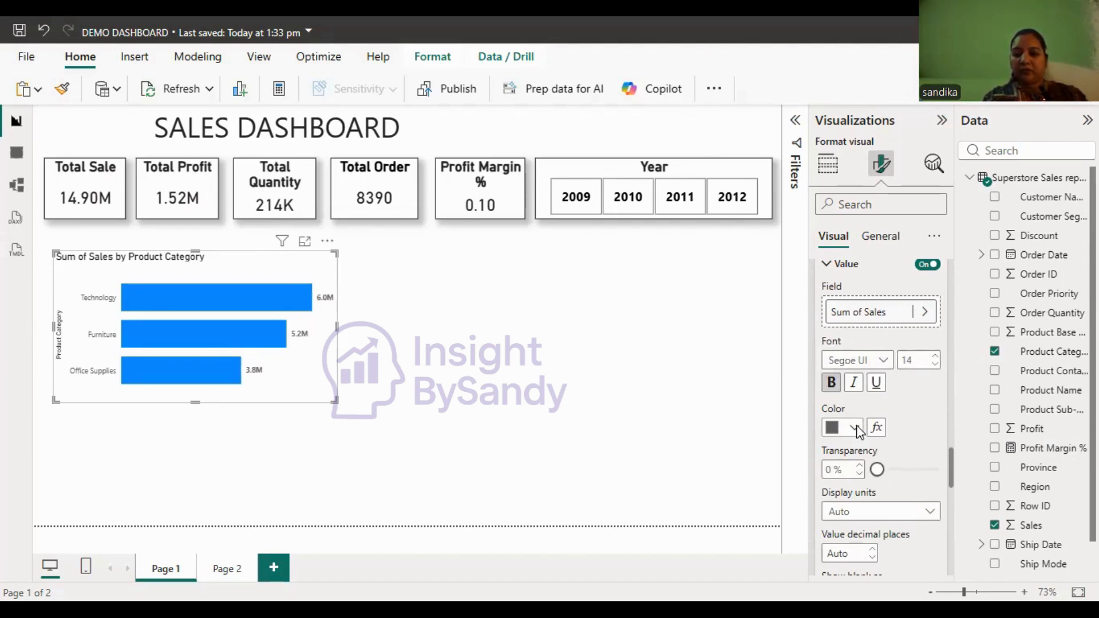
pyautogui.click(845, 328)
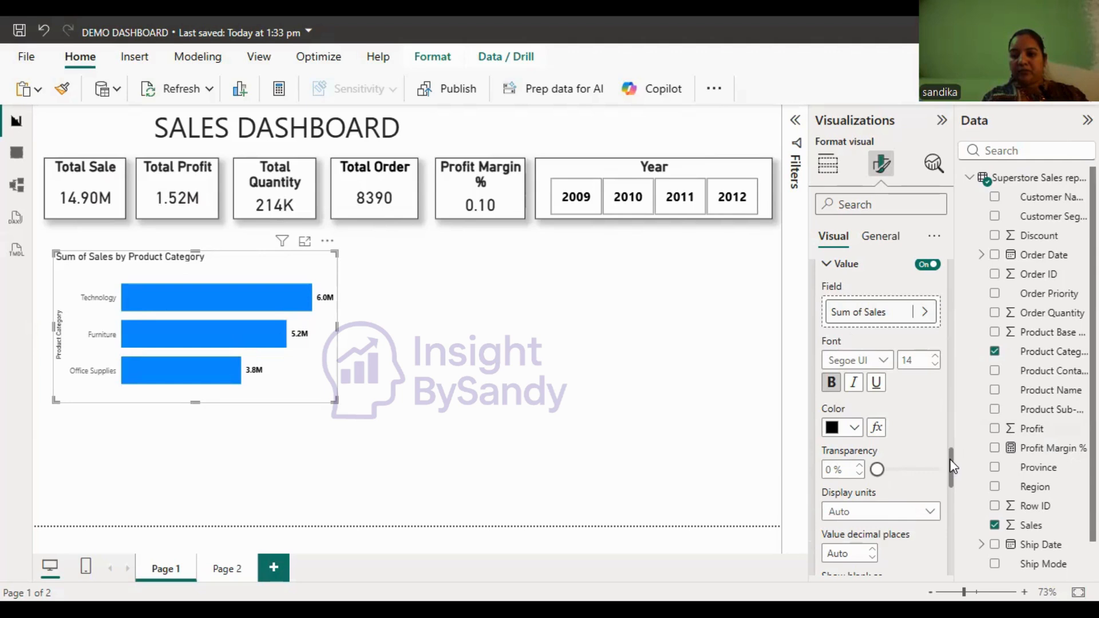
# - Set the position of the bar chart's data labels to Inside end
pyautogui.moveTo(953, 449); pyautogui.dragTo(952, 399)
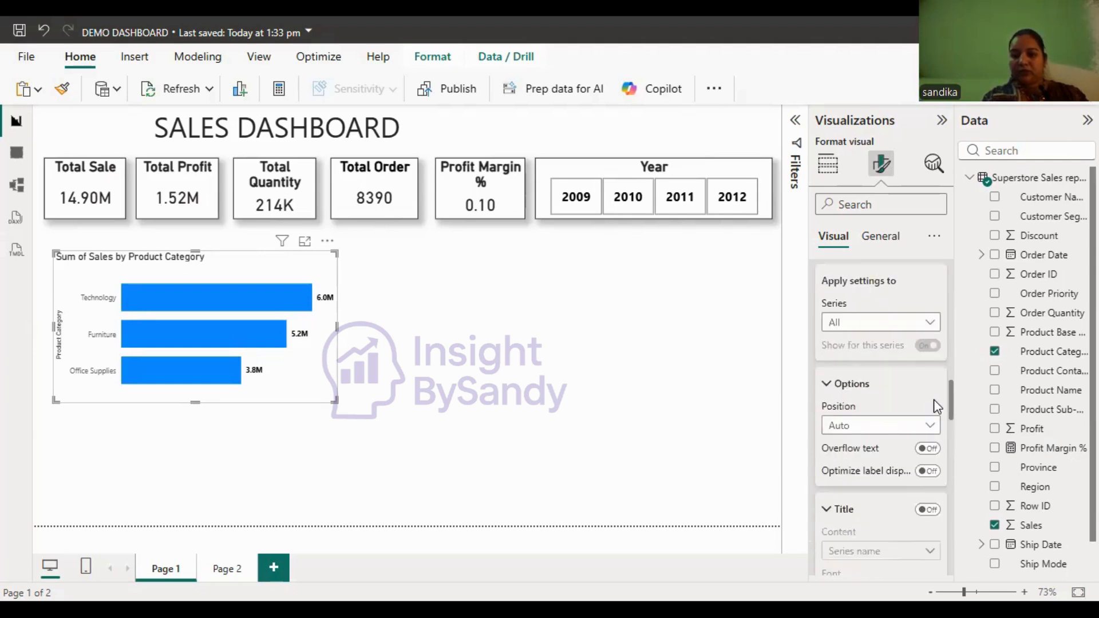
pyautogui.scroll(-1, 916, 412)
pyautogui.click(881, 419)
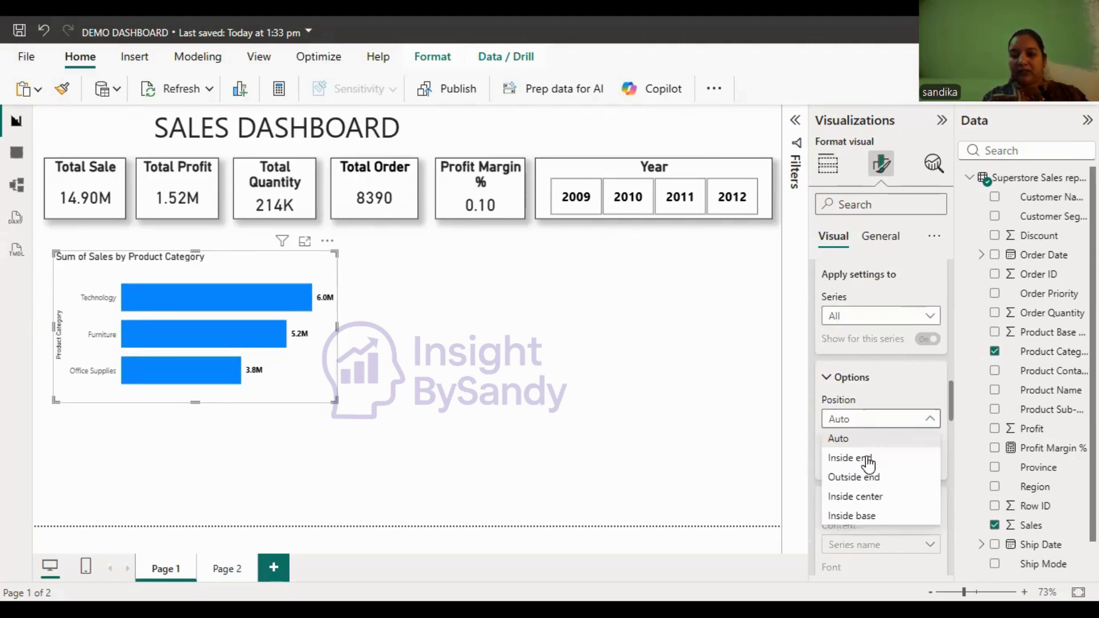
pyautogui.click(867, 457)
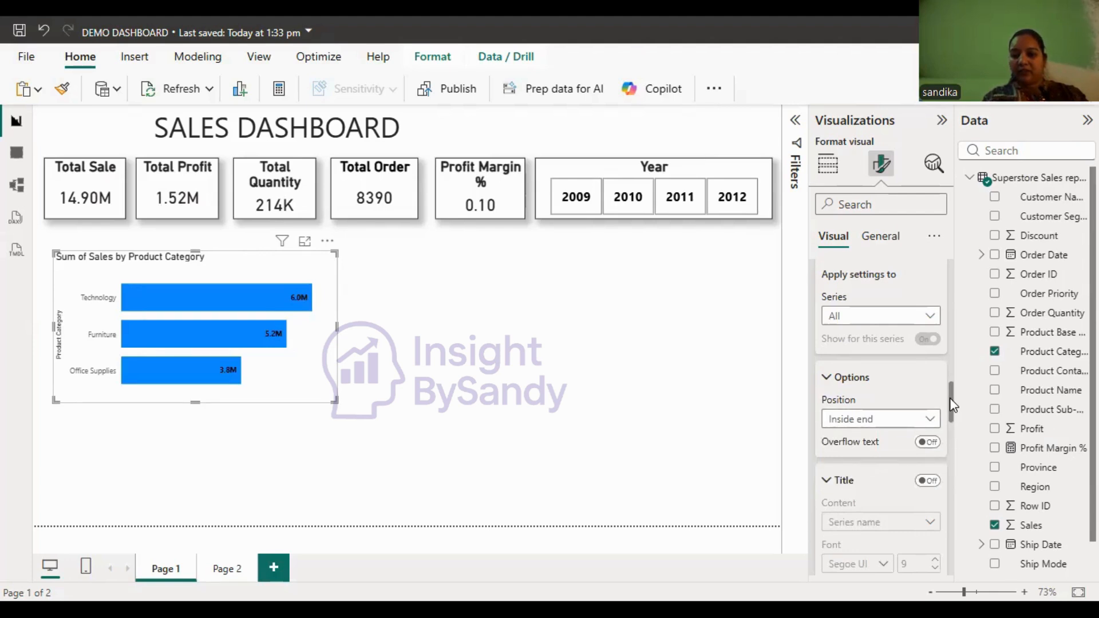
# - Increase the font size of the Product Category bar chart's data label values to 18
pyautogui.moveTo(950, 399); pyautogui.dragTo(950, 461)
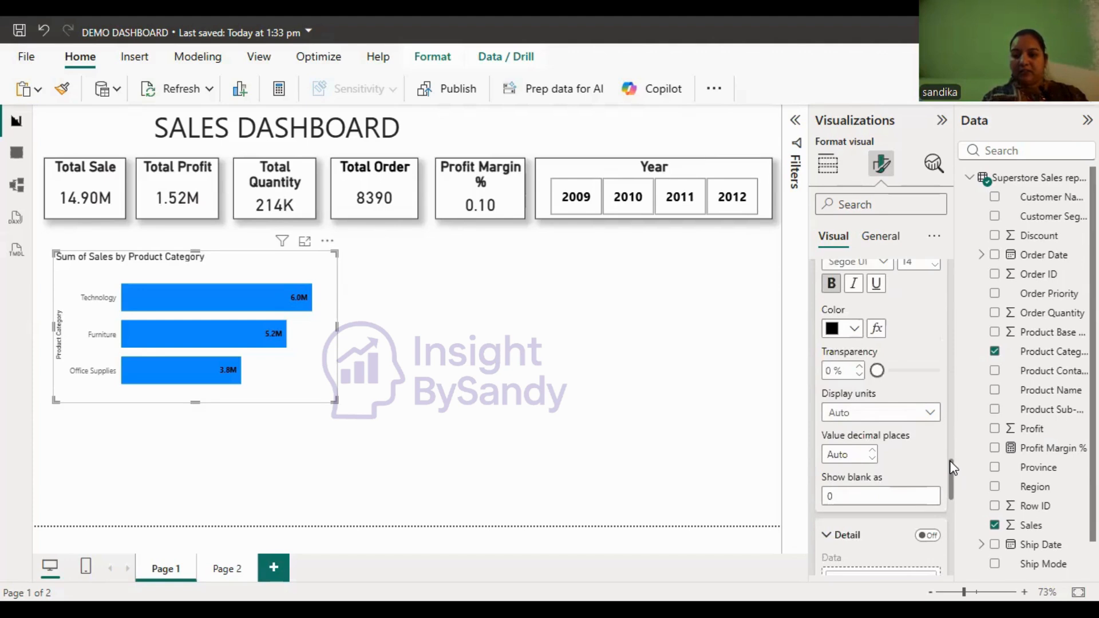
pyautogui.scroll(2, 928, 366)
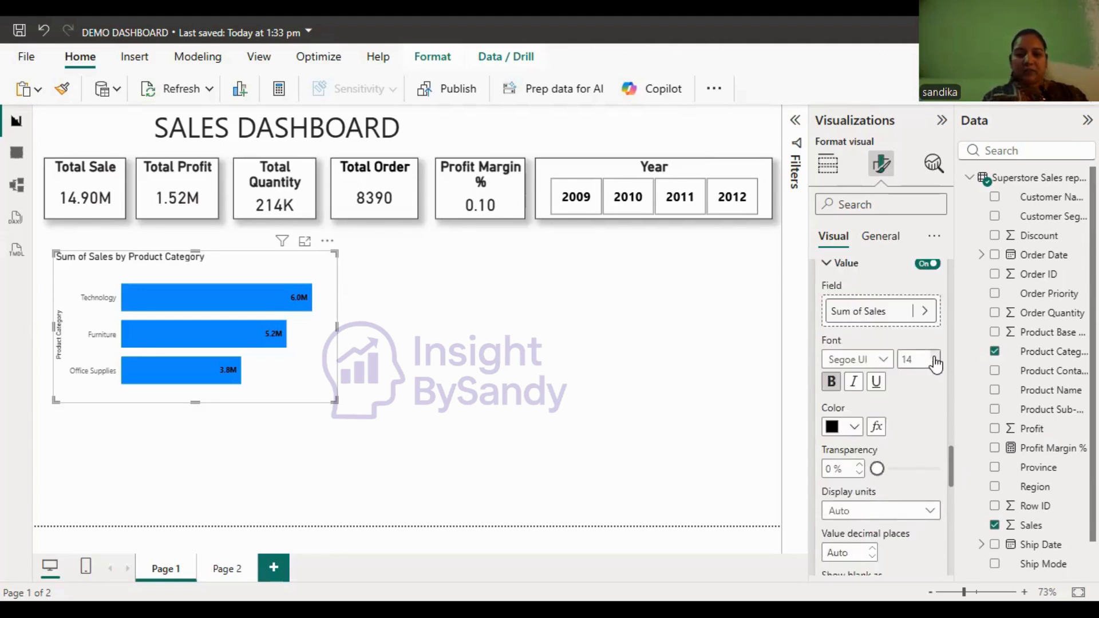
pyautogui.click(935, 356)
pyautogui.click(935, 356)
pyautogui.click(256, 311)
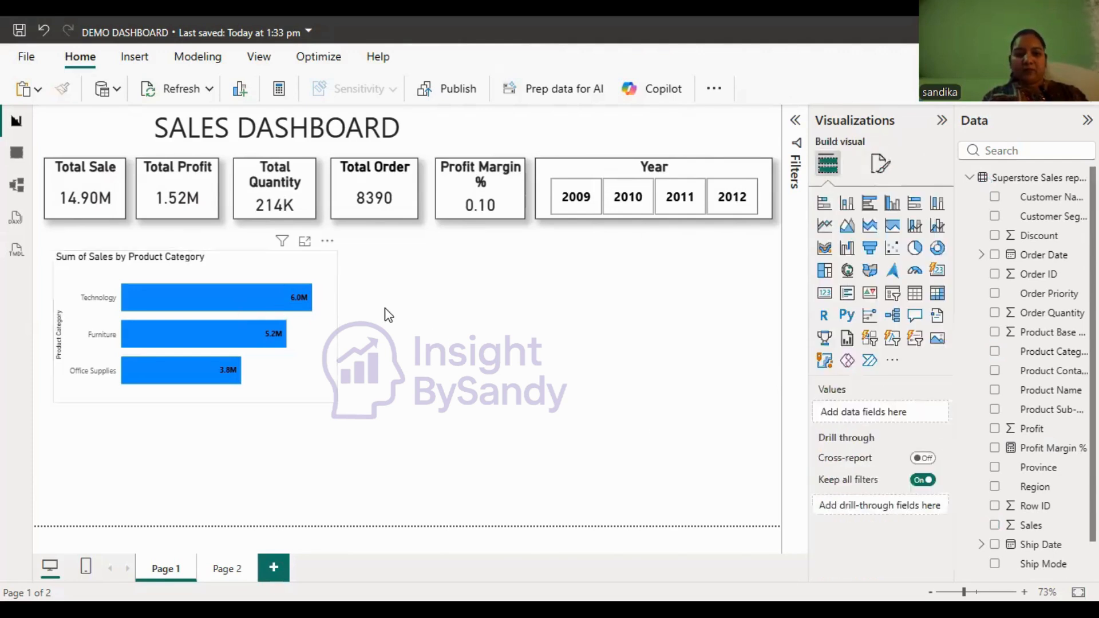
pyautogui.click(325, 285)
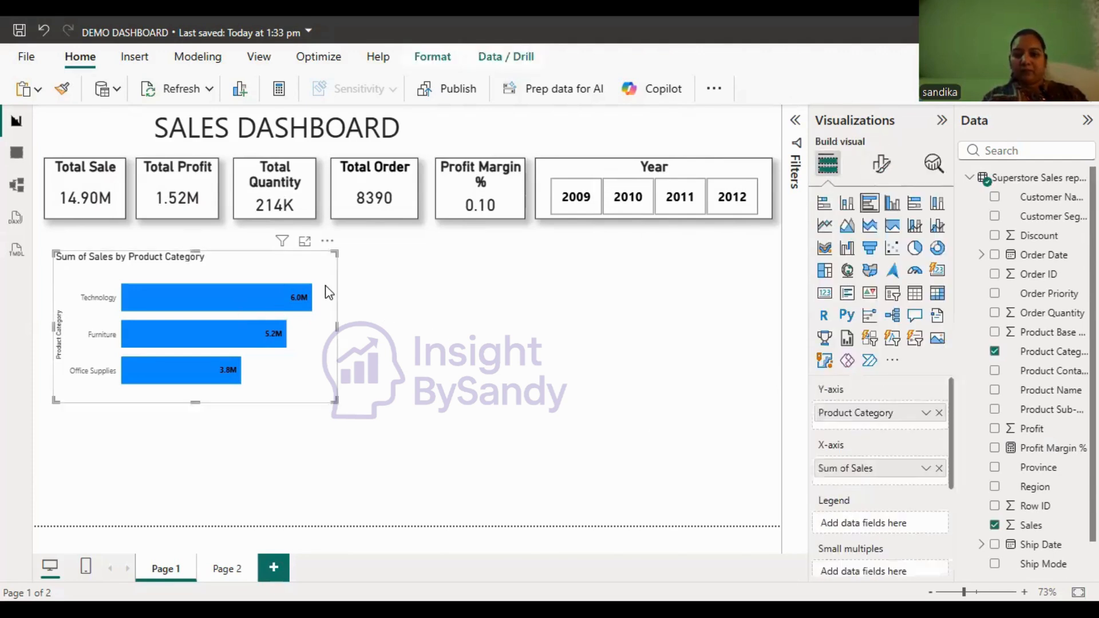
pyautogui.click(882, 165)
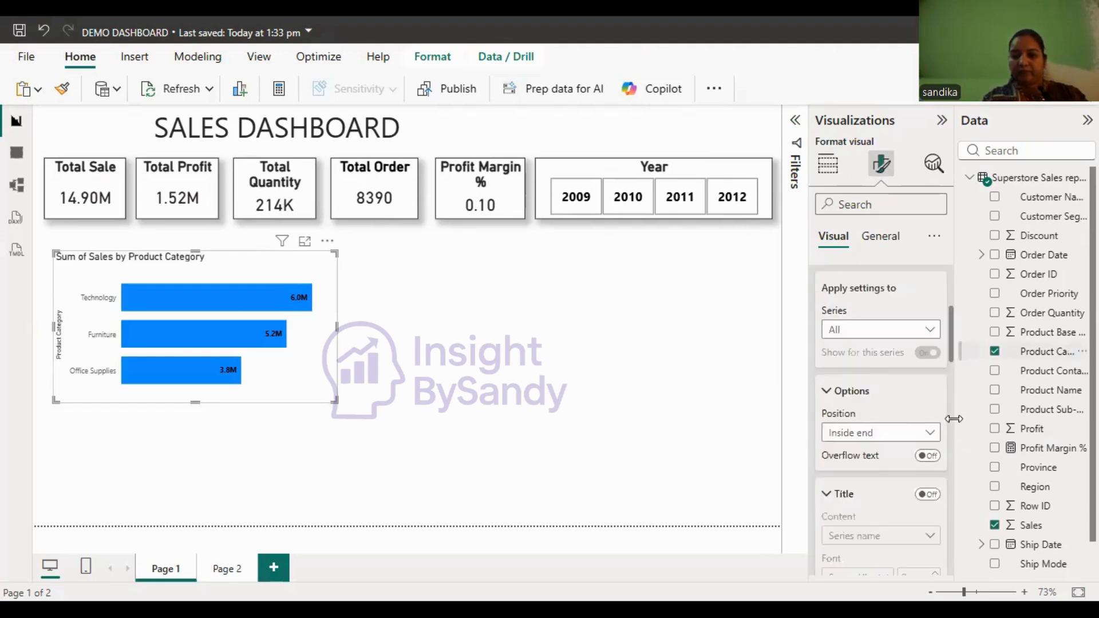
pyautogui.scroll(-5, 942, 422)
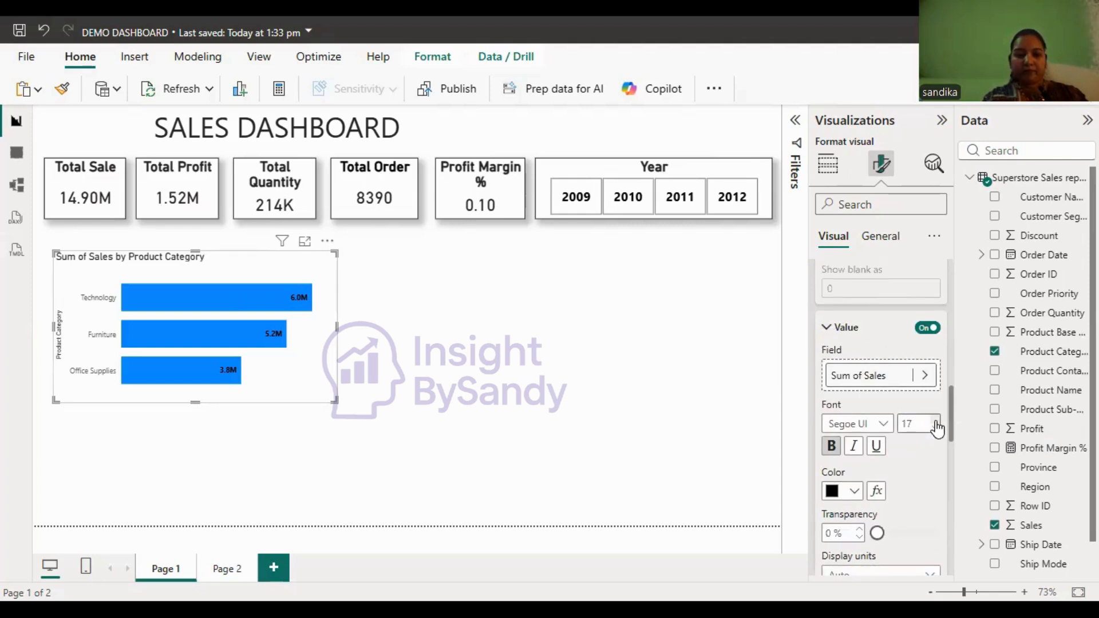
pyautogui.click(936, 423)
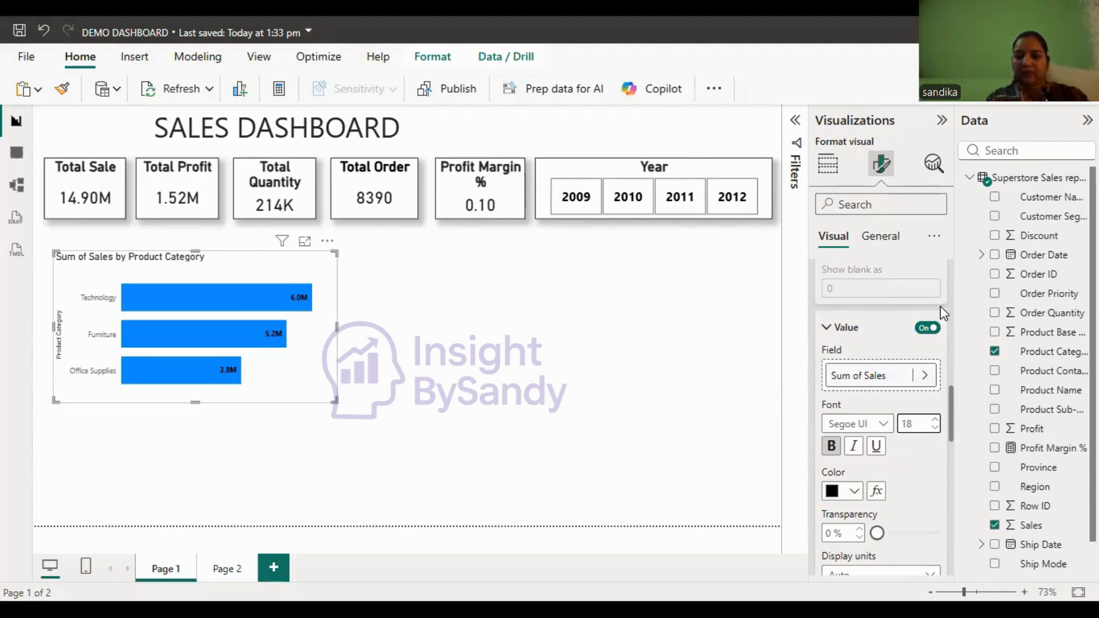
# - Format the bar chart's Y-axis values as bold, black and size 16
pyautogui.scroll(5, 944, 314)
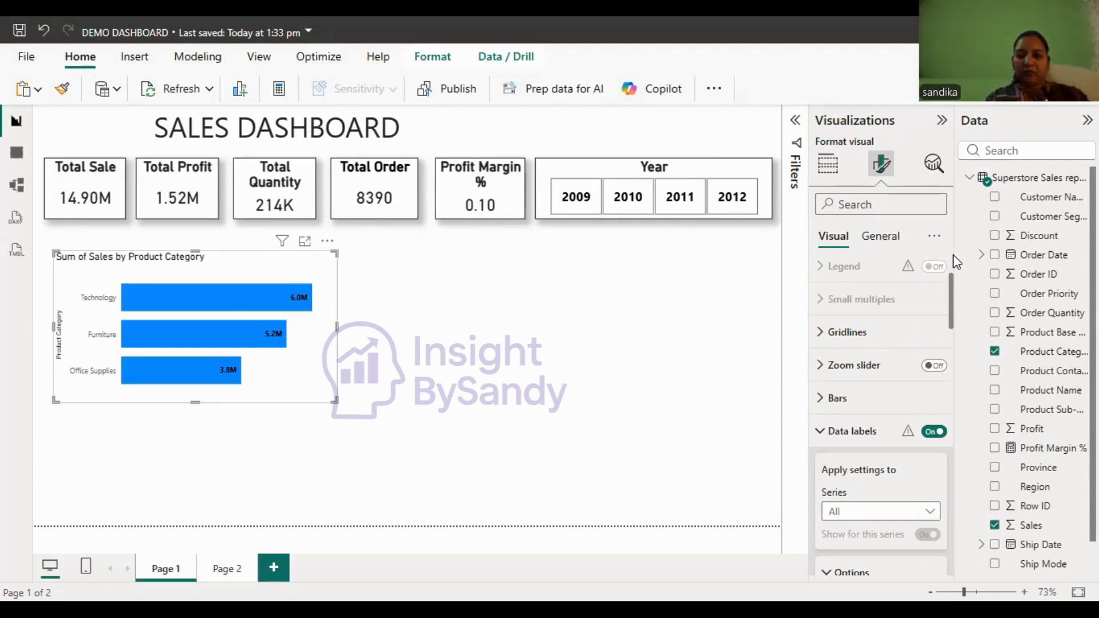
pyautogui.moveTo(952, 258); pyautogui.dragTo(883, 294)
pyautogui.moveTo(934, 321); pyautogui.dragTo(888, 277)
pyautogui.click(888, 277)
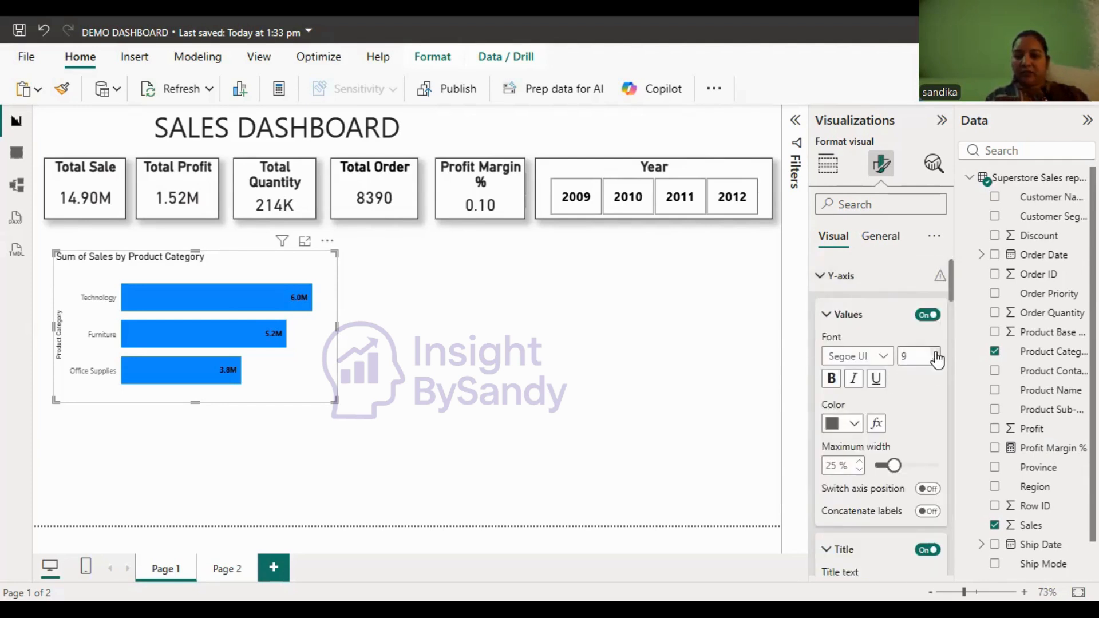
pyautogui.click(832, 380)
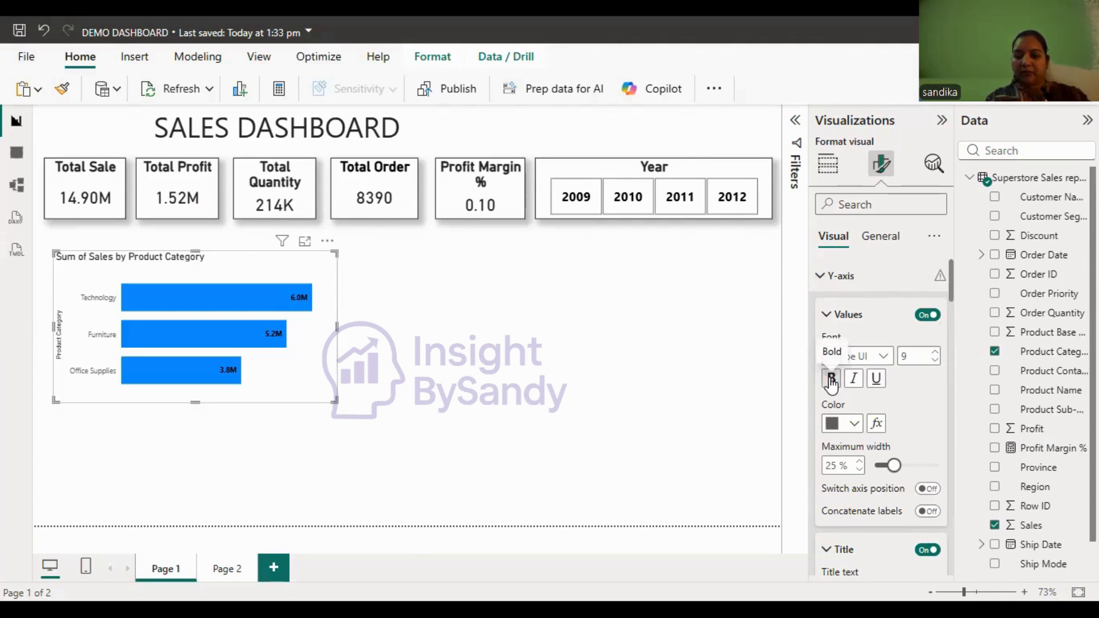
pyautogui.click(855, 425)
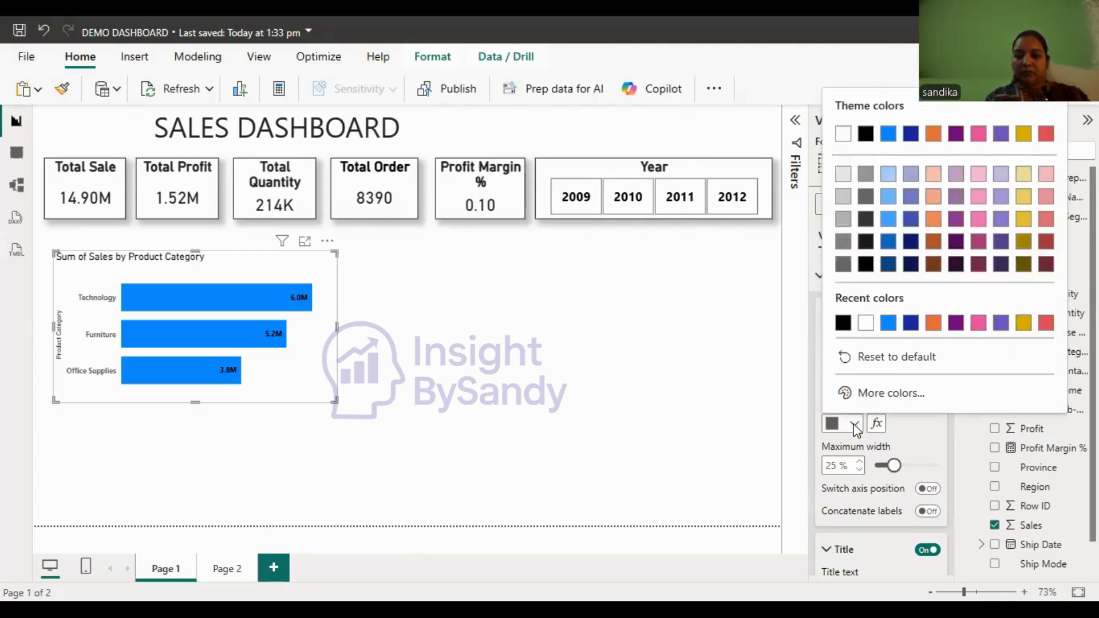
pyautogui.click(844, 323)
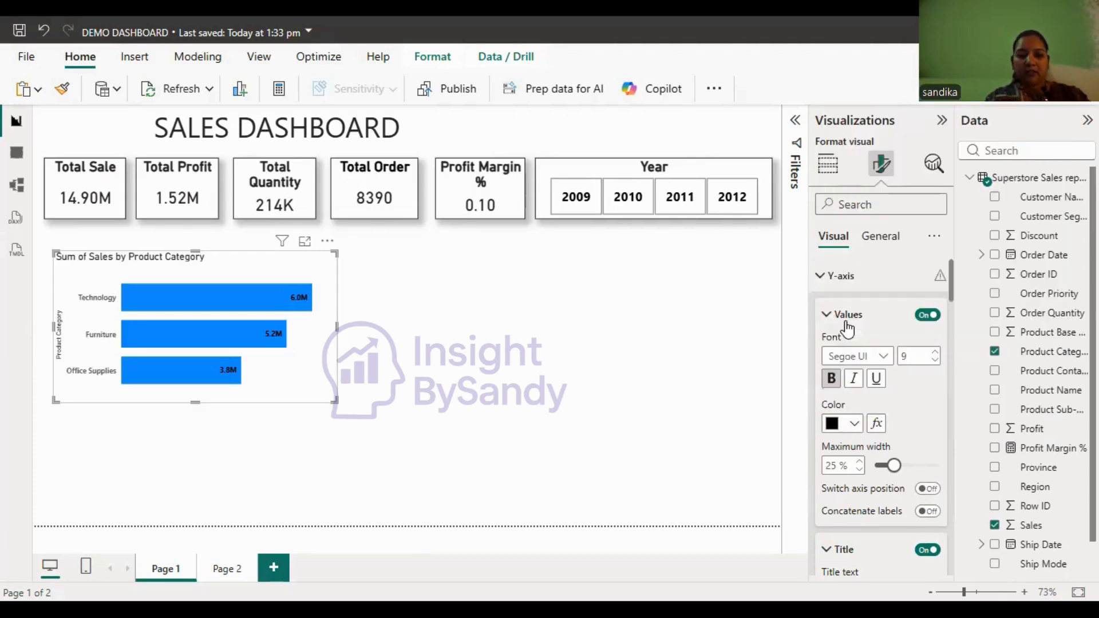
pyautogui.click(935, 353)
pyautogui.click(935, 353)
pyautogui.click(936, 353)
pyautogui.click(933, 354)
# - Turn off the Y-axis title of the Product Category bar chart
pyautogui.click(923, 551)
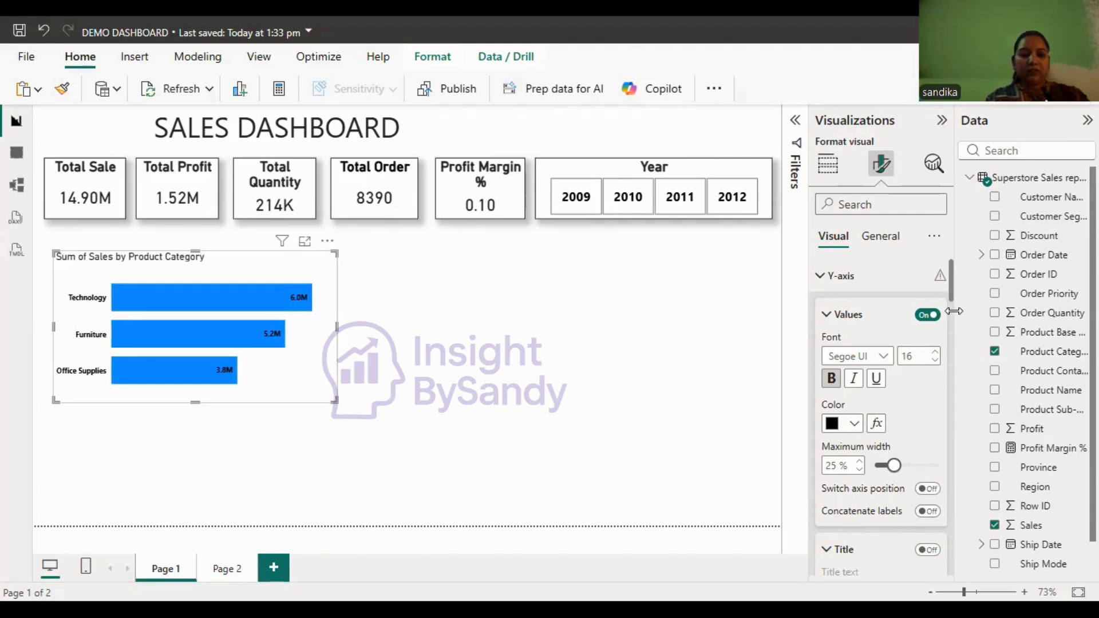
pyautogui.scroll(-2, 954, 310)
pyautogui.scroll(2, 825, 315)
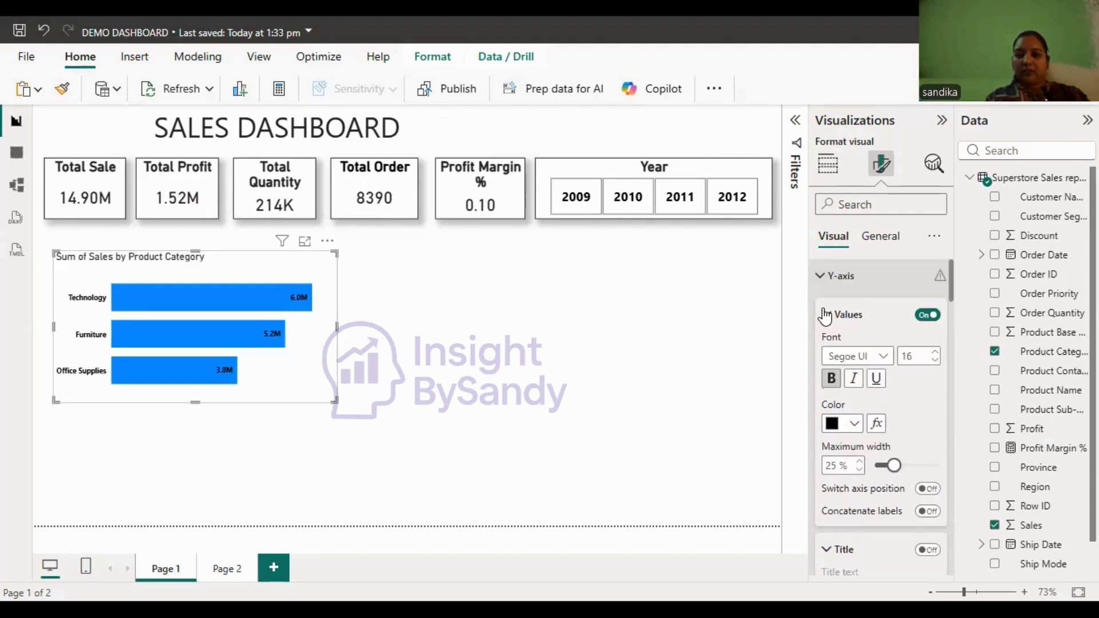
pyautogui.click(825, 315)
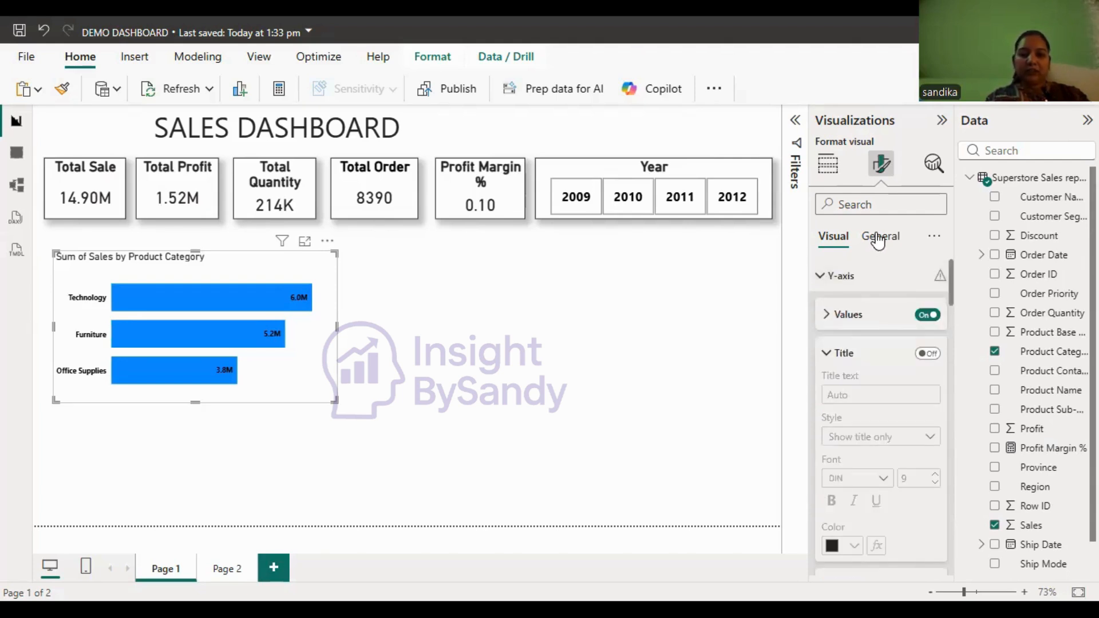
# - Shorten the bar chart's title text to "Sales by Product Category"
pyautogui.click(886, 318)
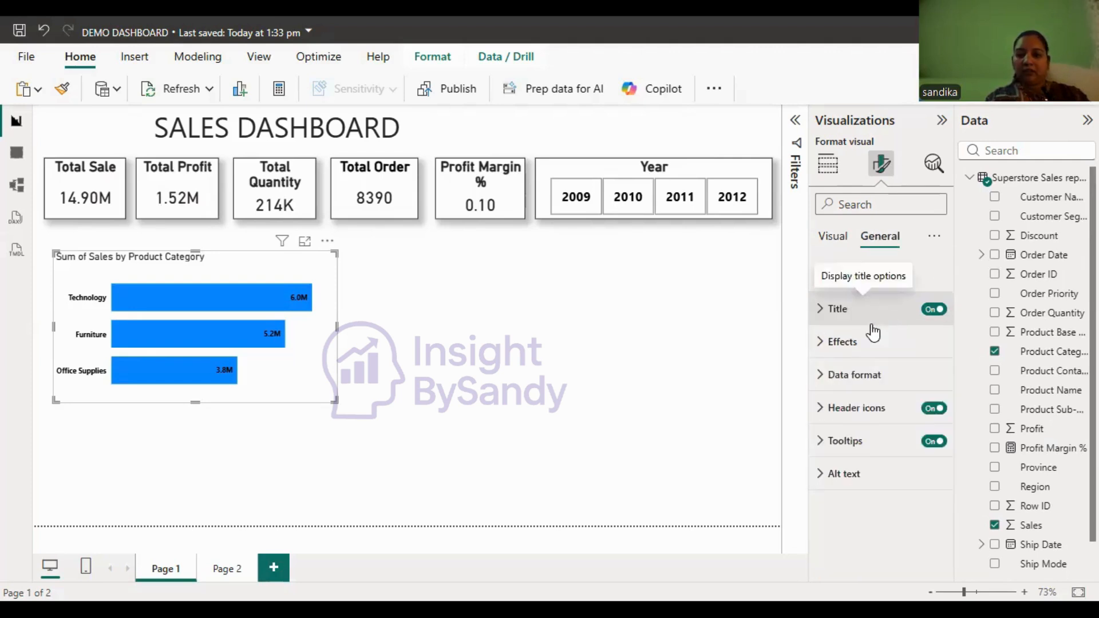
pyautogui.click(858, 389)
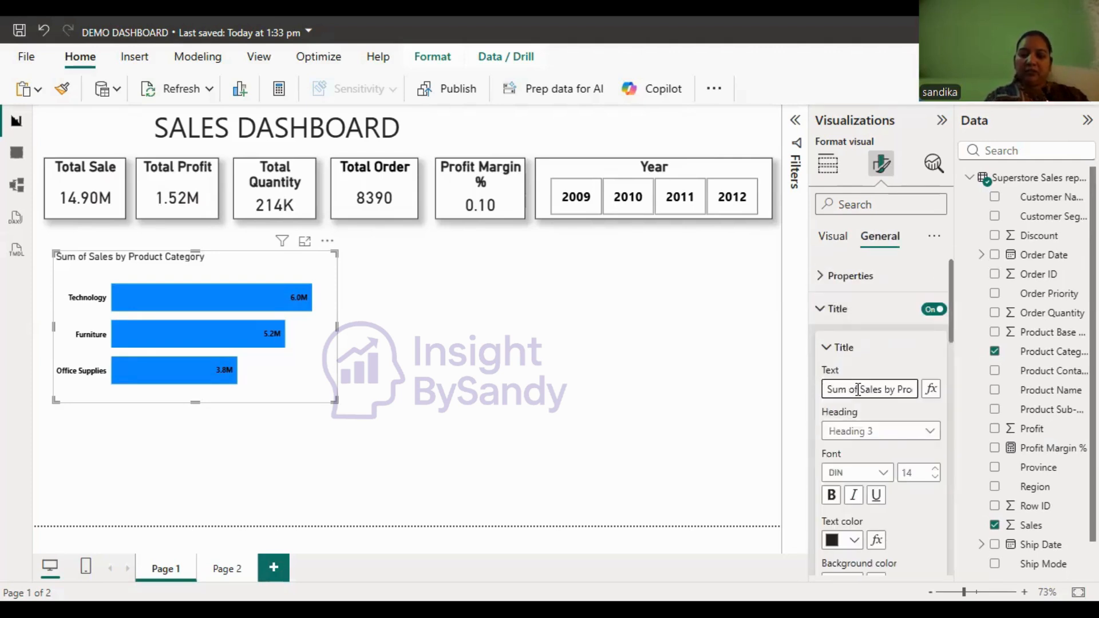
pyautogui.press('BackSpace')
pyautogui.press('BackSpace')
pyautogui.press('BackSpace')
pyautogui.press('BackSpace')
pyautogui.press('BackSpace')
pyautogui.press('BackSpace')
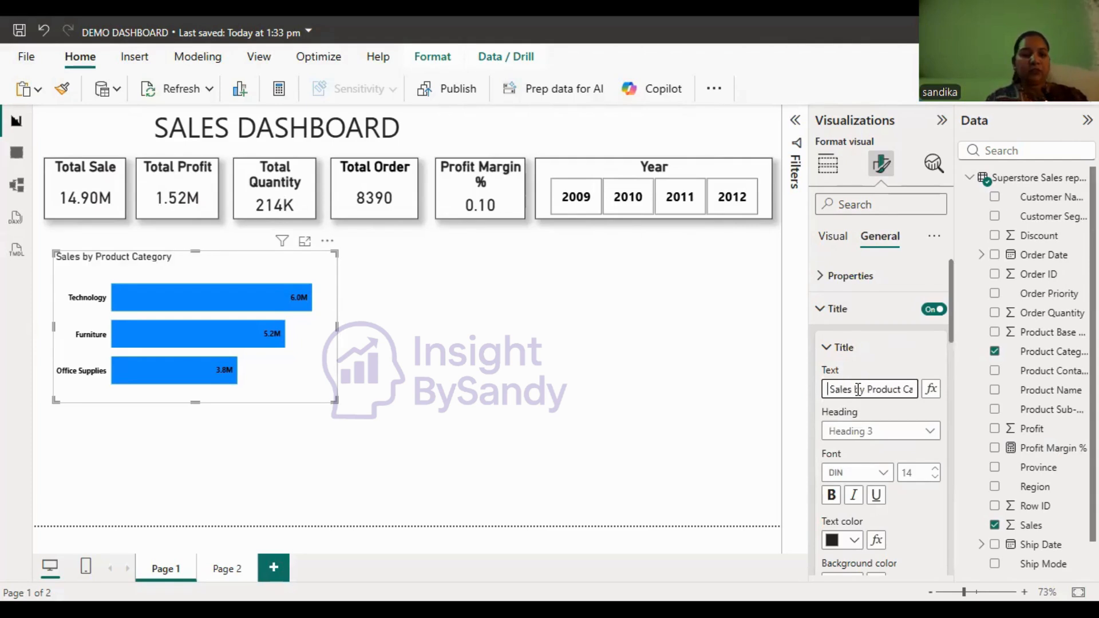
# - Format the bar chart's title as size 20, bold and horizontally centered
pyautogui.click(932, 475)
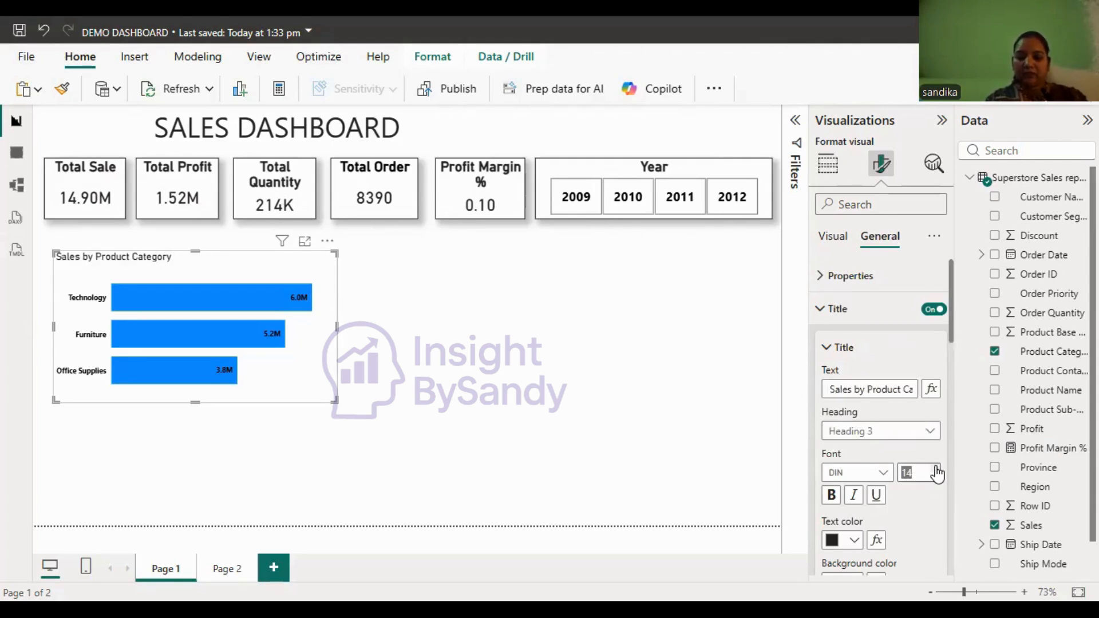
pyautogui.write('20')
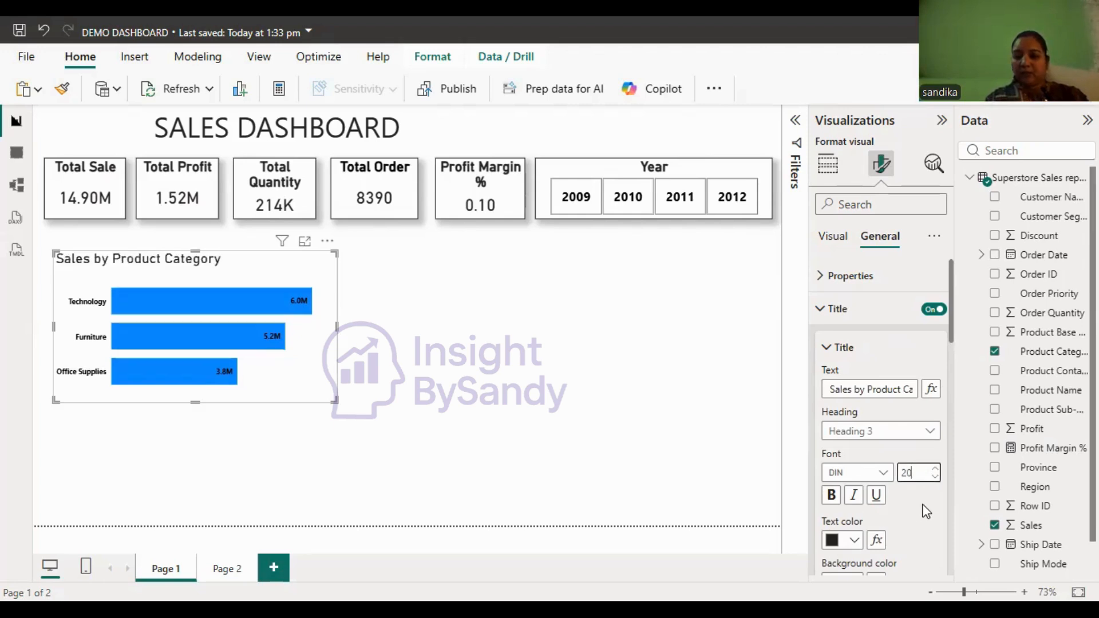
pyautogui.click(832, 498)
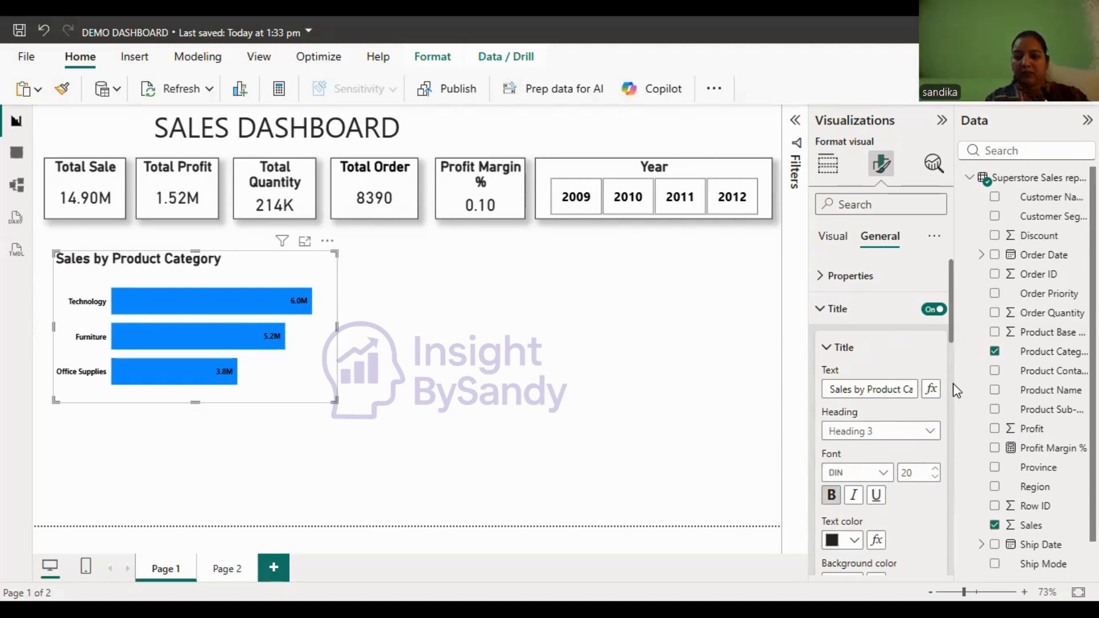
pyautogui.scroll(-4, 930, 405)
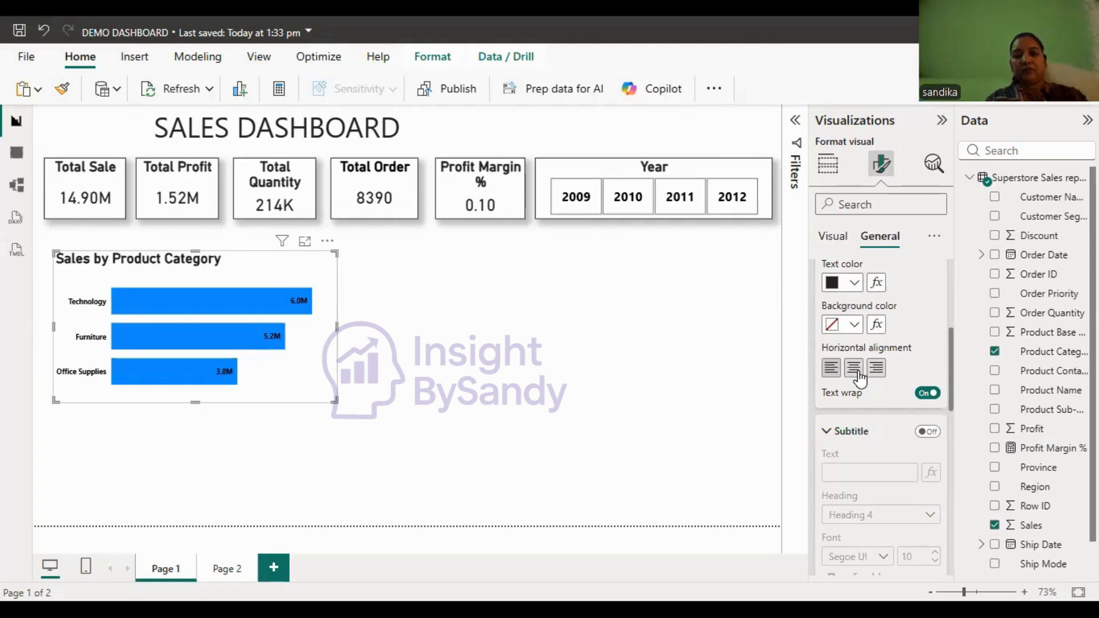
pyautogui.click(858, 373)
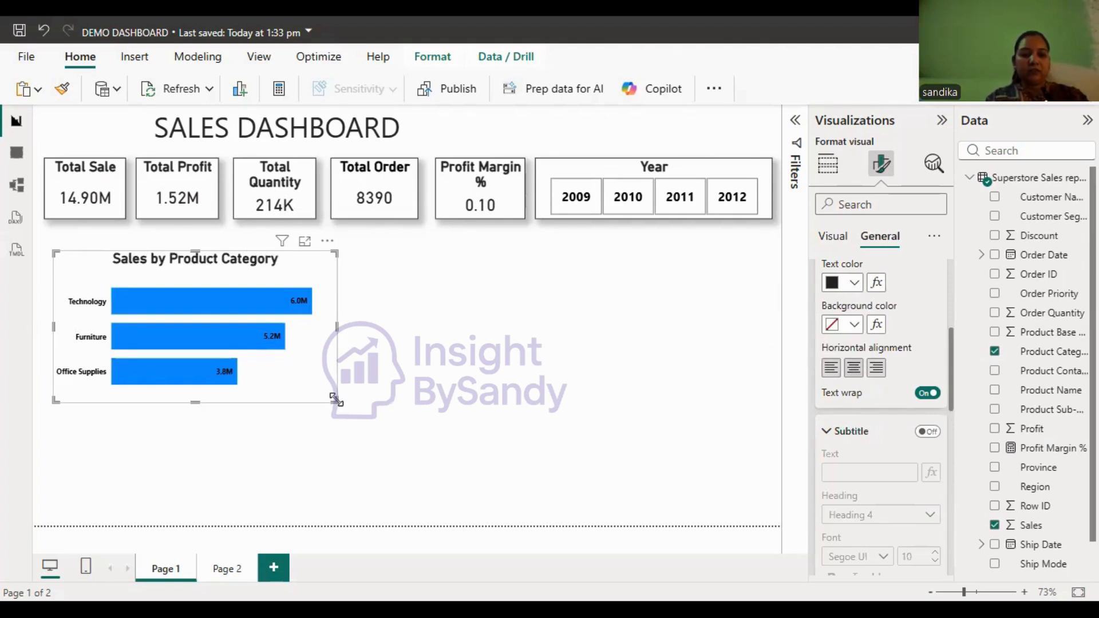
# - Resize the Sales by Product Category chart to be slightly taller and narrower, and reopen its visual formatting options
pyautogui.moveTo(335, 401); pyautogui.dragTo(387, 393)
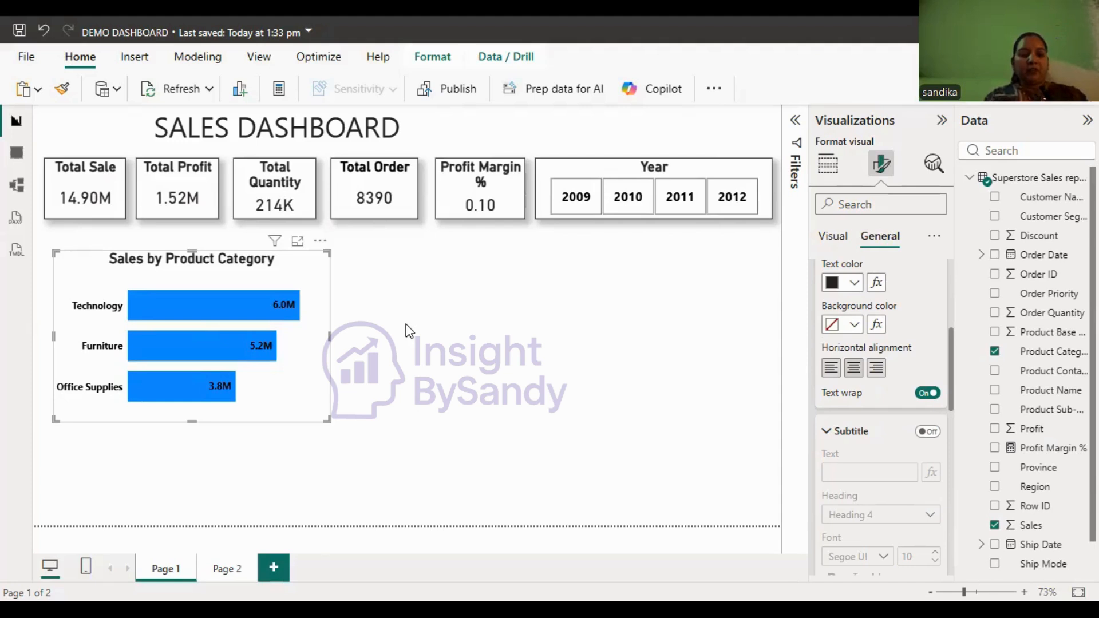
pyautogui.click(407, 357)
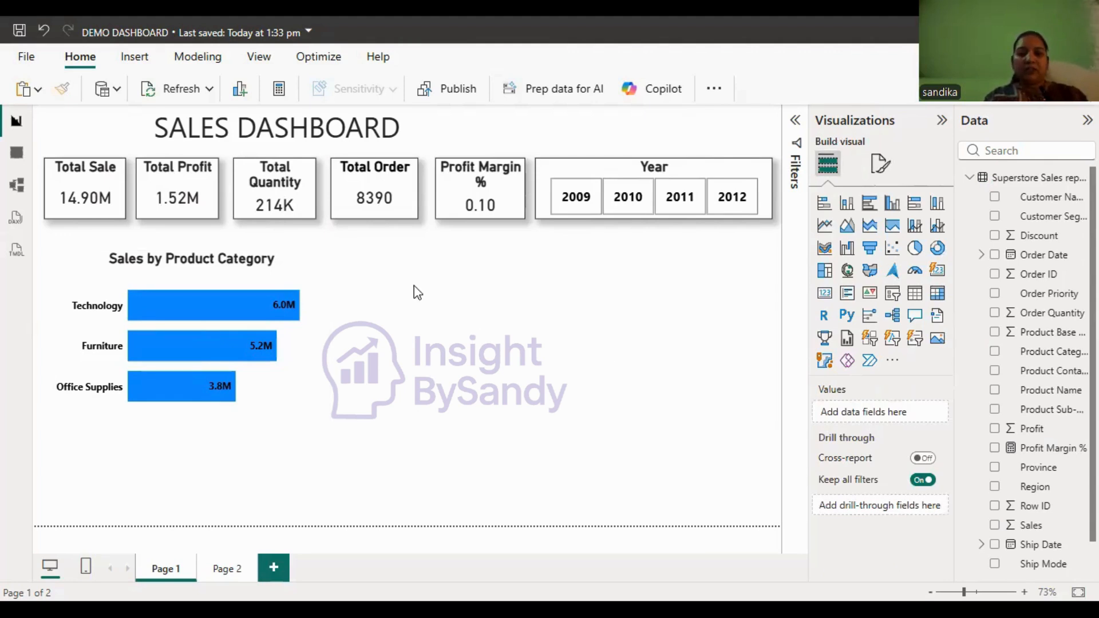
pyautogui.click(310, 290)
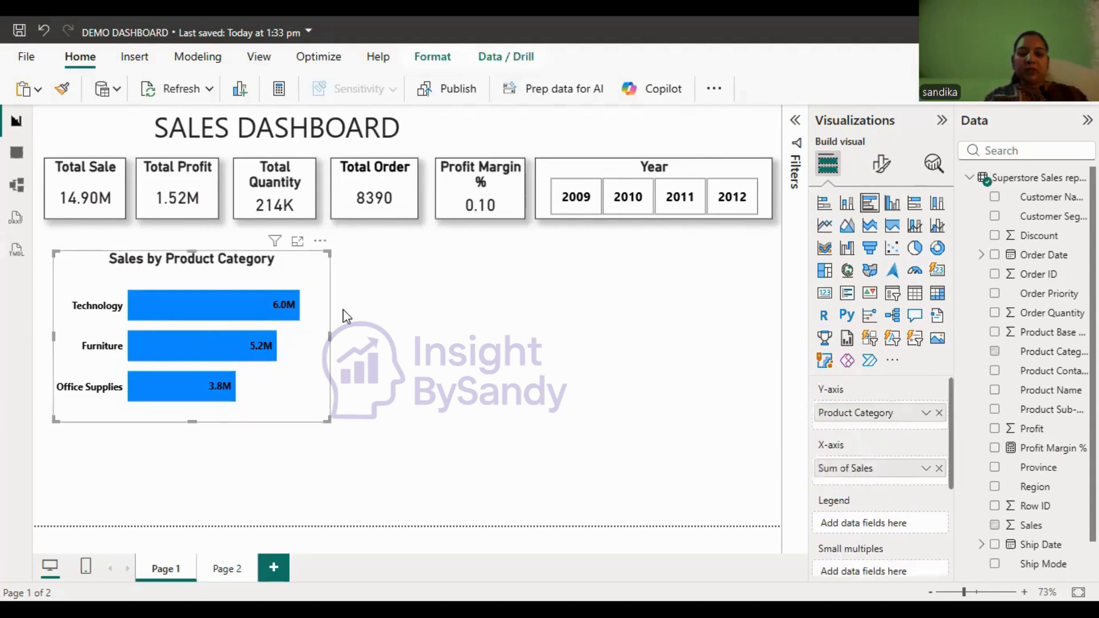
pyautogui.click(882, 166)
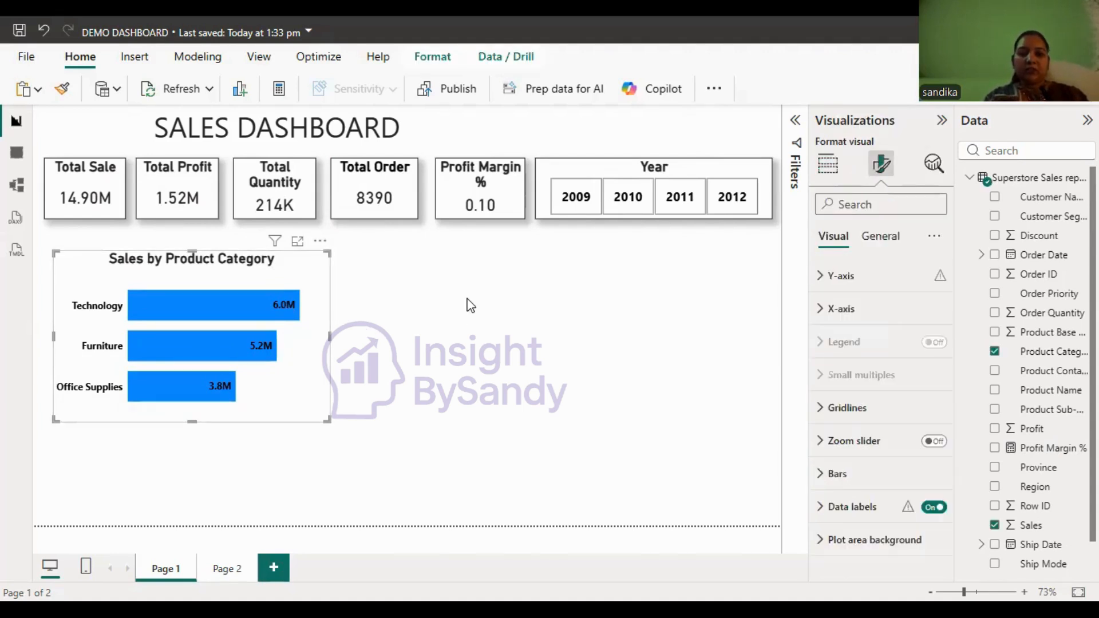
# - Enlarge the Sales by Product Category chart slightly in width and height beside the Profit by Product Sub-Category chart
pyautogui.click(564, 364)
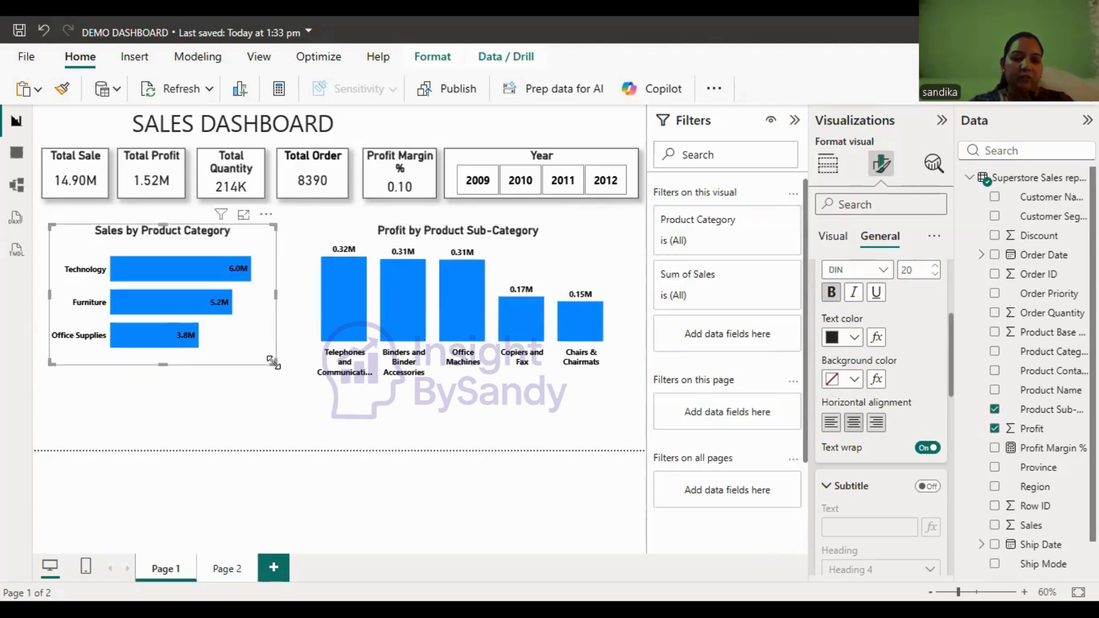
pyautogui.moveTo(276, 363); pyautogui.dragTo(283, 387)
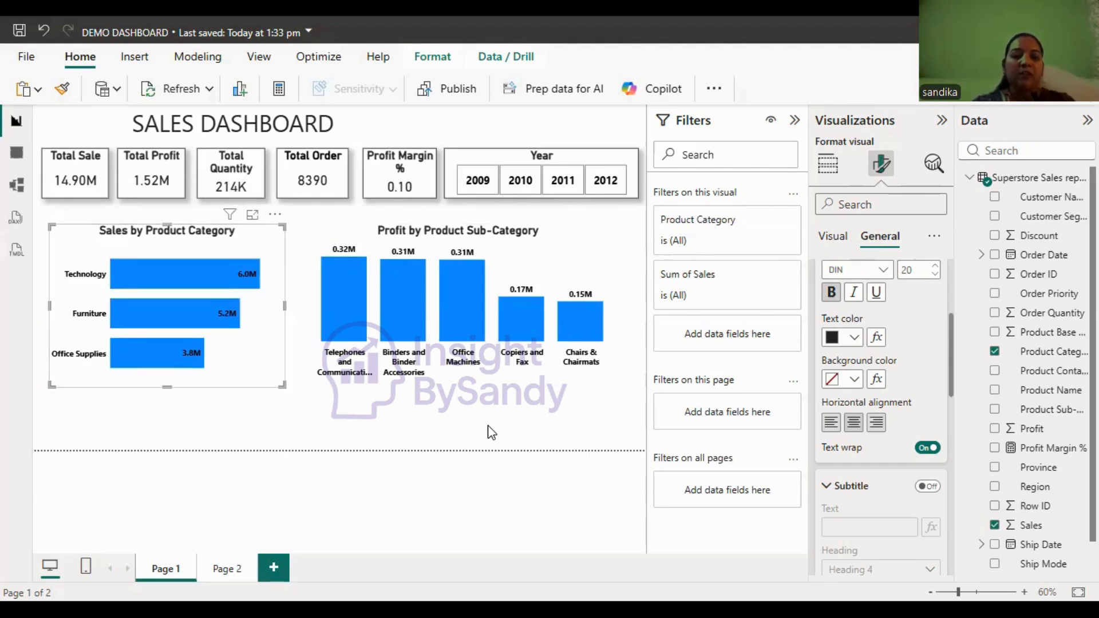
pyautogui.click(489, 432)
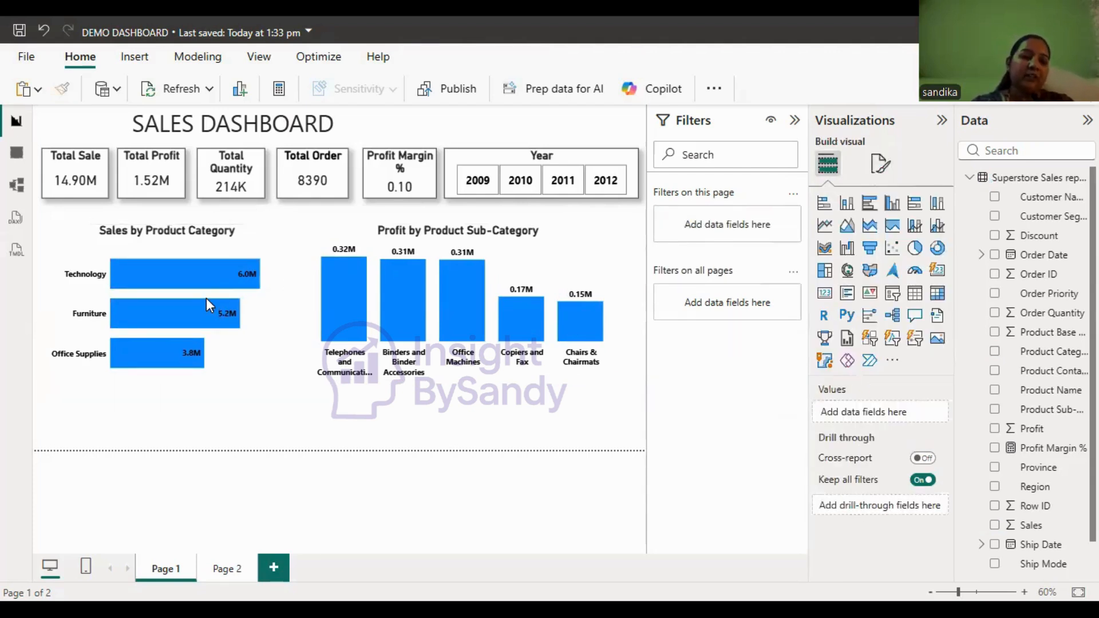
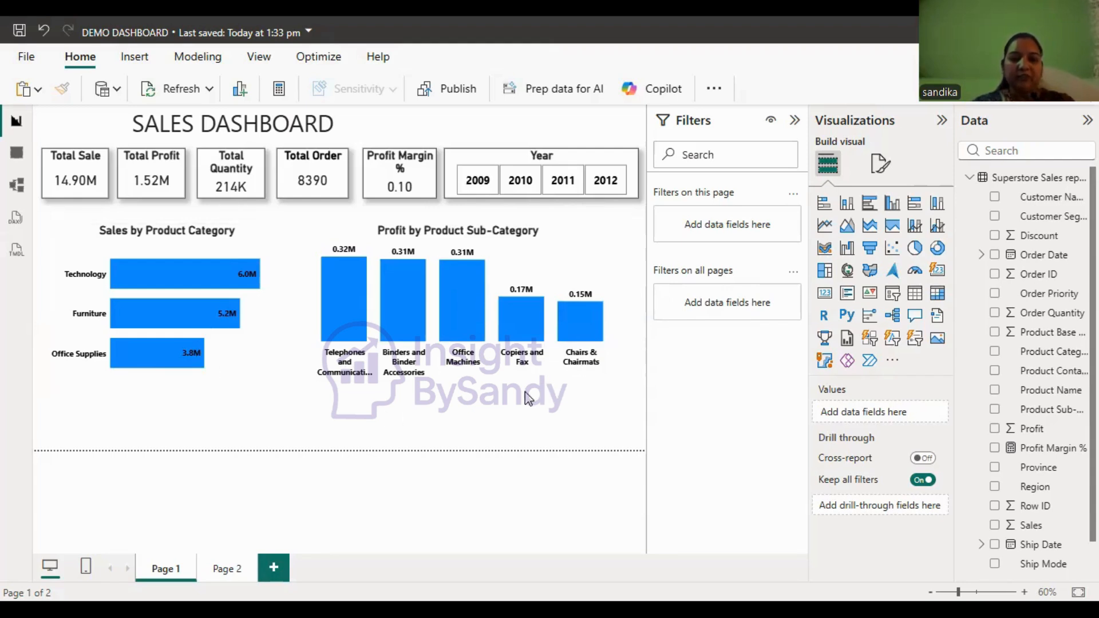
# - Delete the Profit by Product Sub-Category chart and widen the Sales by Product Category chart into the freed space
pyautogui.click(571, 277)
pyautogui.press('Delete')
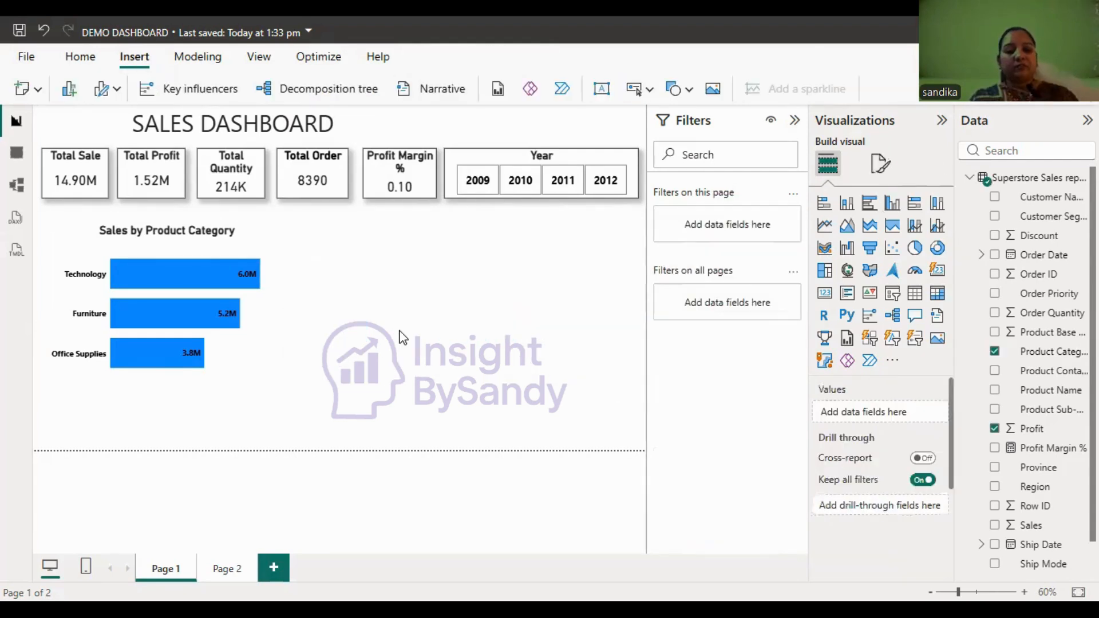
pyautogui.click(215, 245)
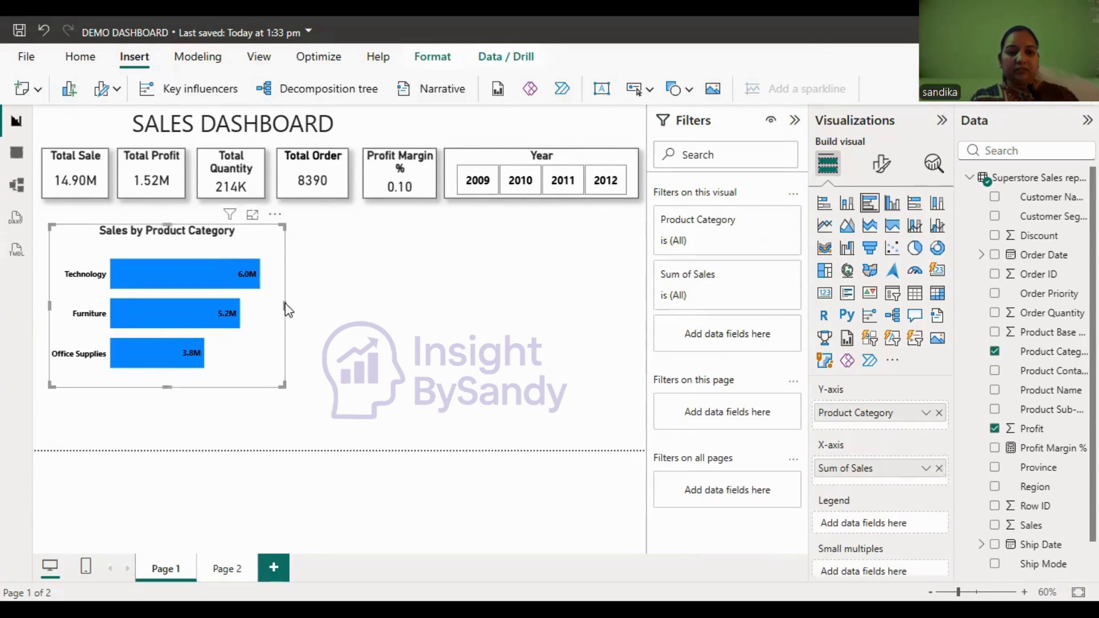
pyautogui.moveTo(286, 308); pyautogui.dragTo(315, 303)
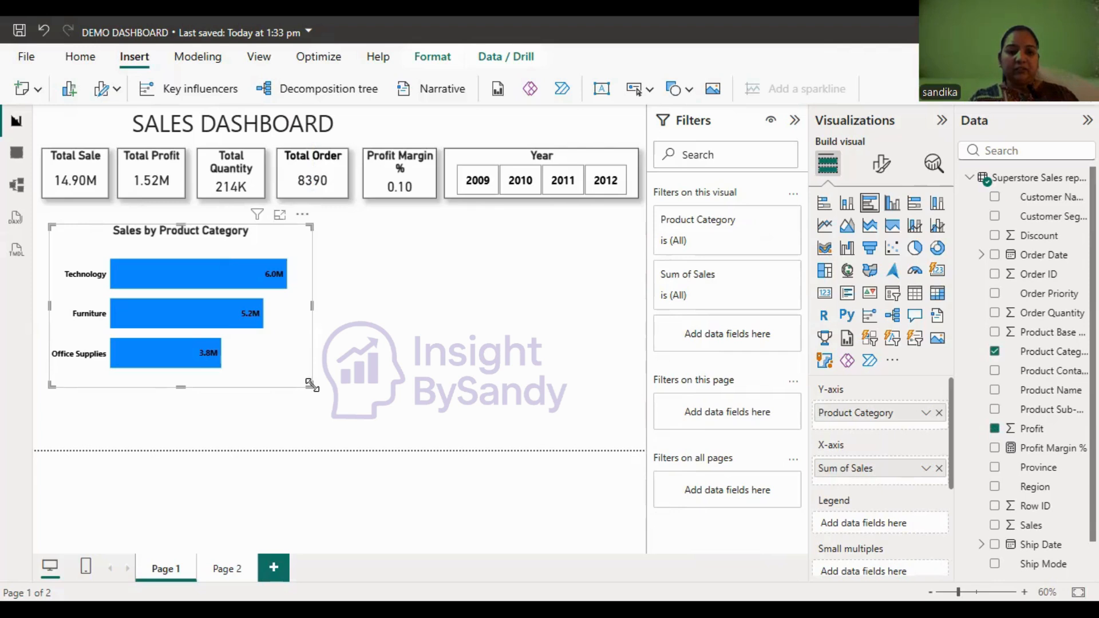
pyautogui.moveTo(312, 386)
pyautogui.mouseDown()
pyautogui.moveTo(315, 365)
pyautogui.moveTo(312, 382)
pyautogui.mouseUp()
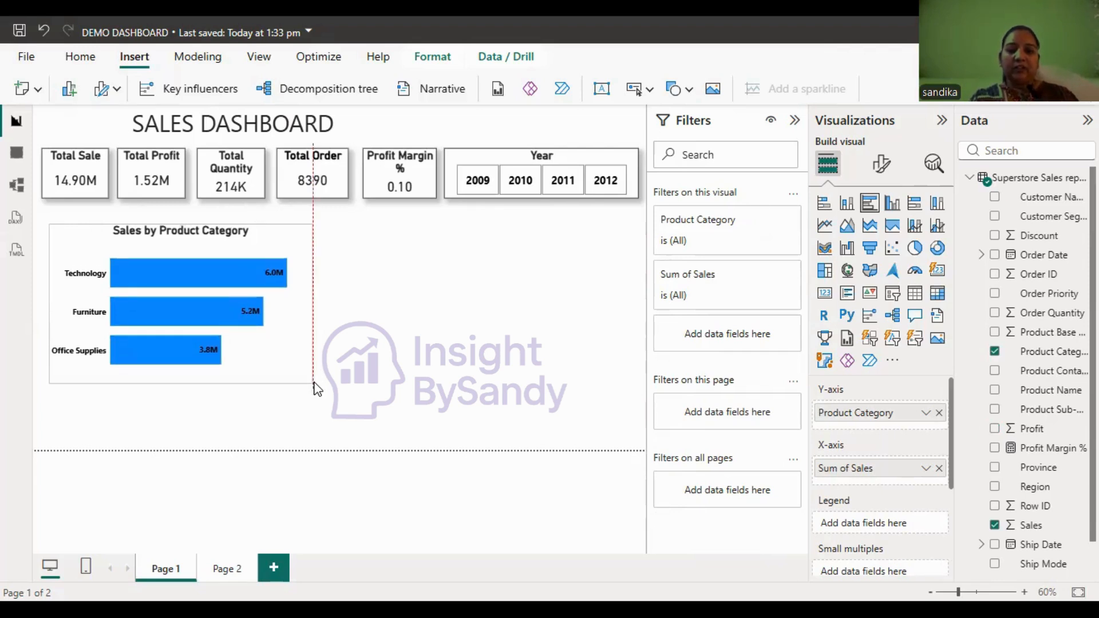
# - Turn on the visual border and shadow for the Sales by Product Category chart
pyautogui.click(882, 165)
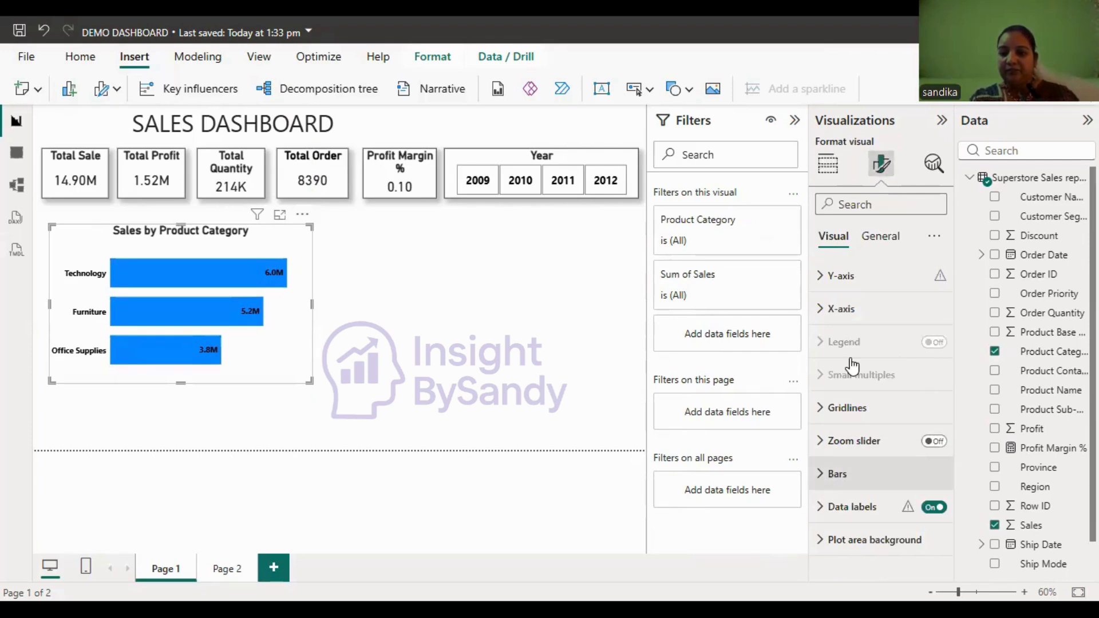
pyautogui.click(874, 250)
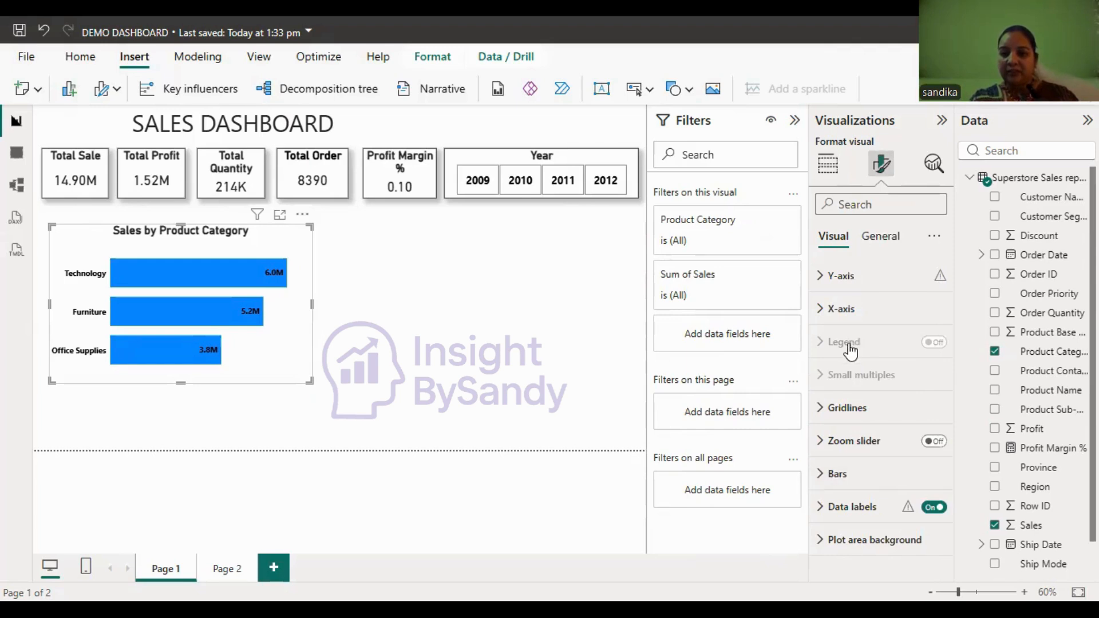
pyautogui.click(851, 350)
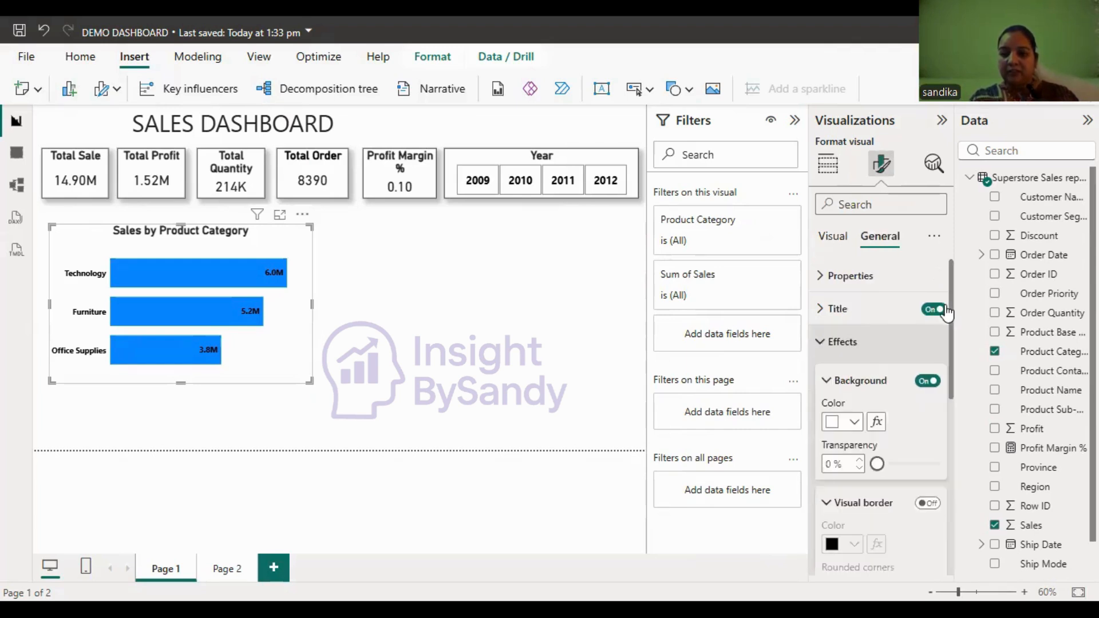
pyautogui.scroll(-3, 942, 344)
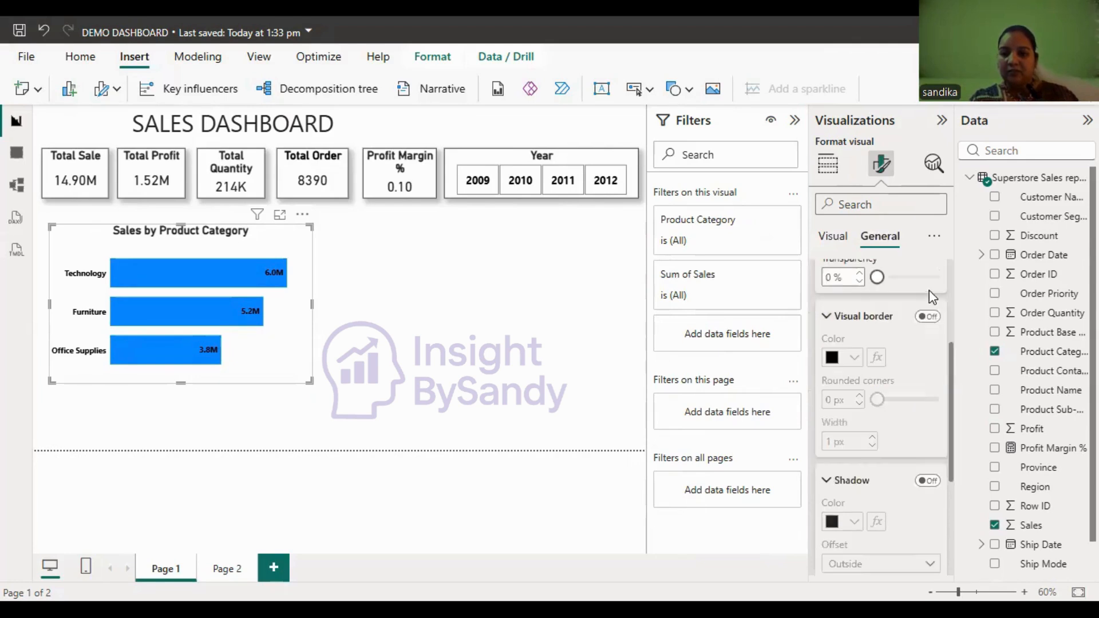
pyautogui.click(929, 317)
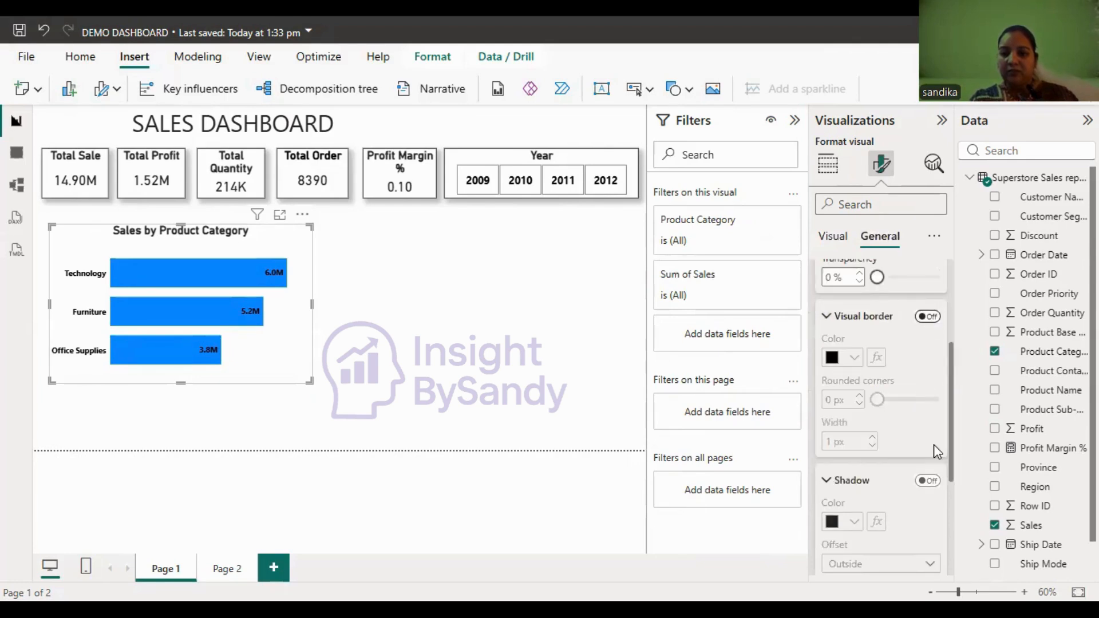
pyautogui.click(926, 481)
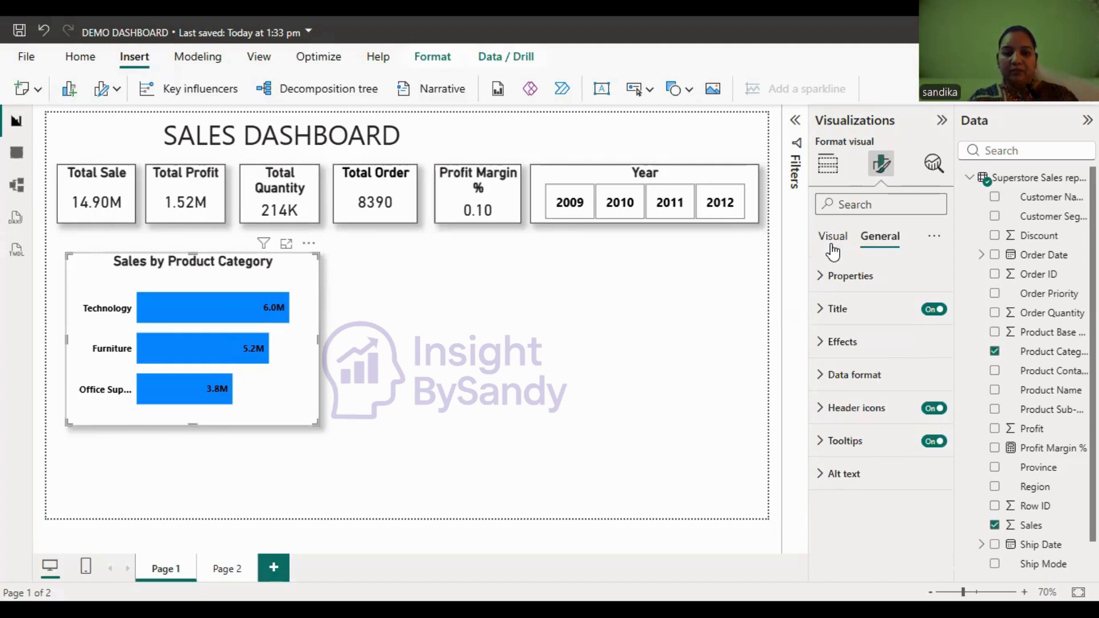
# - Color the Technology bar orange (#E66C37) in the Sales by Product Category chart
pyautogui.click(833, 252)
pyautogui.click(853, 476)
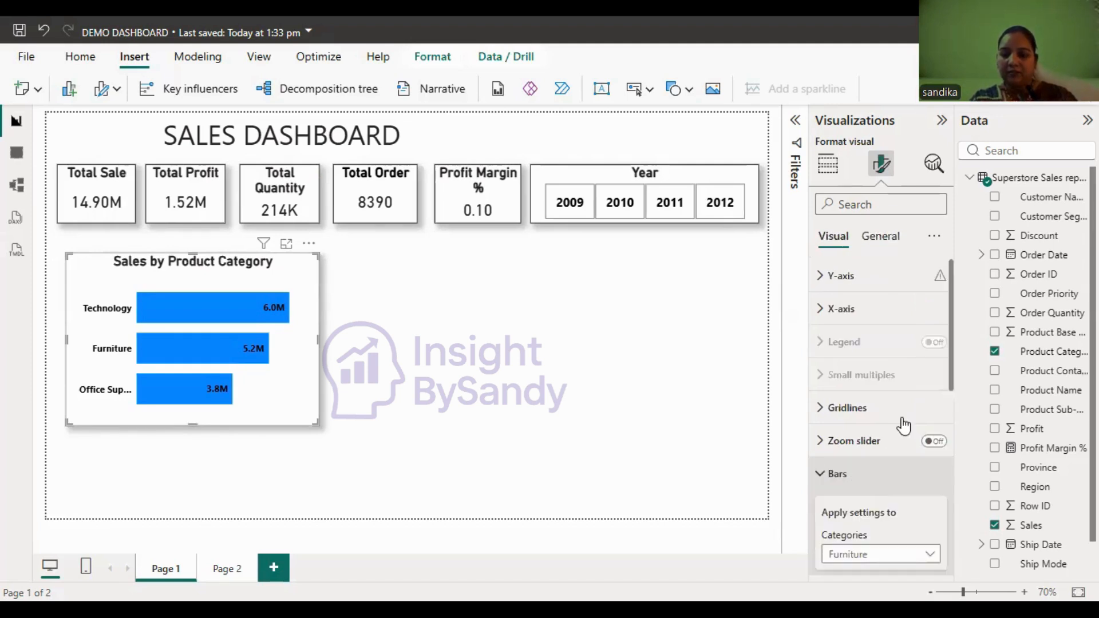
pyautogui.scroll(-4, 961, 429)
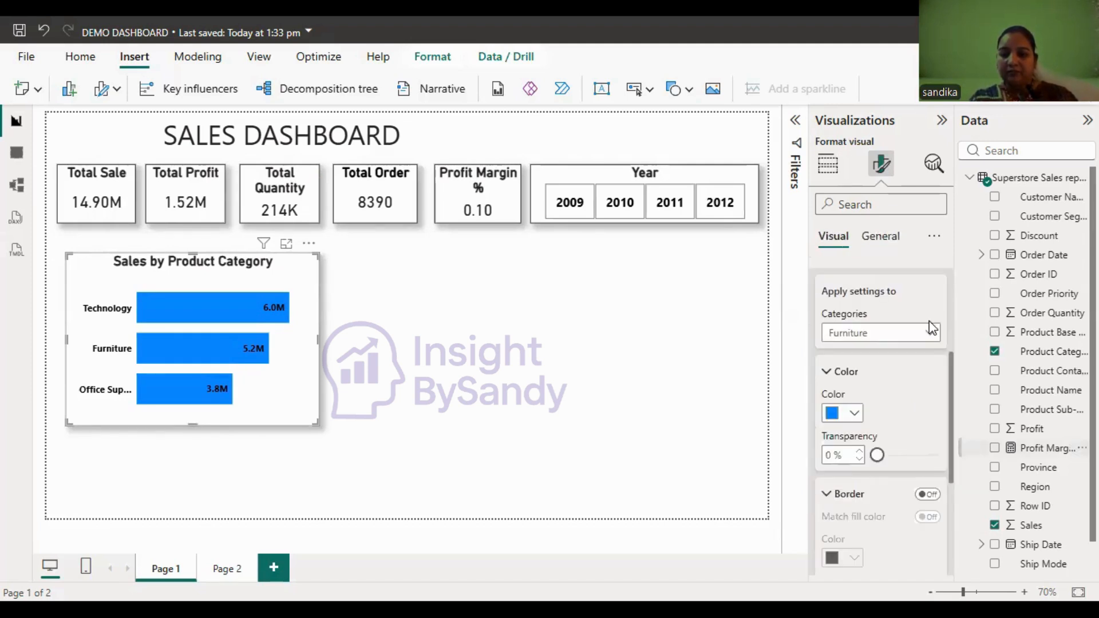
pyautogui.click(931, 340)
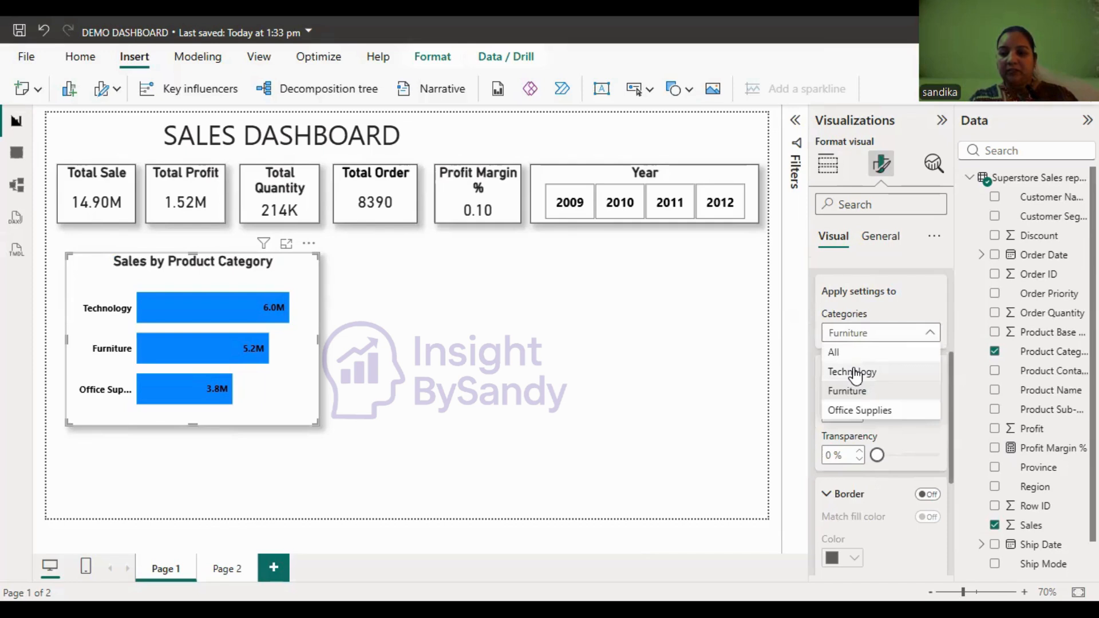
pyautogui.click(853, 372)
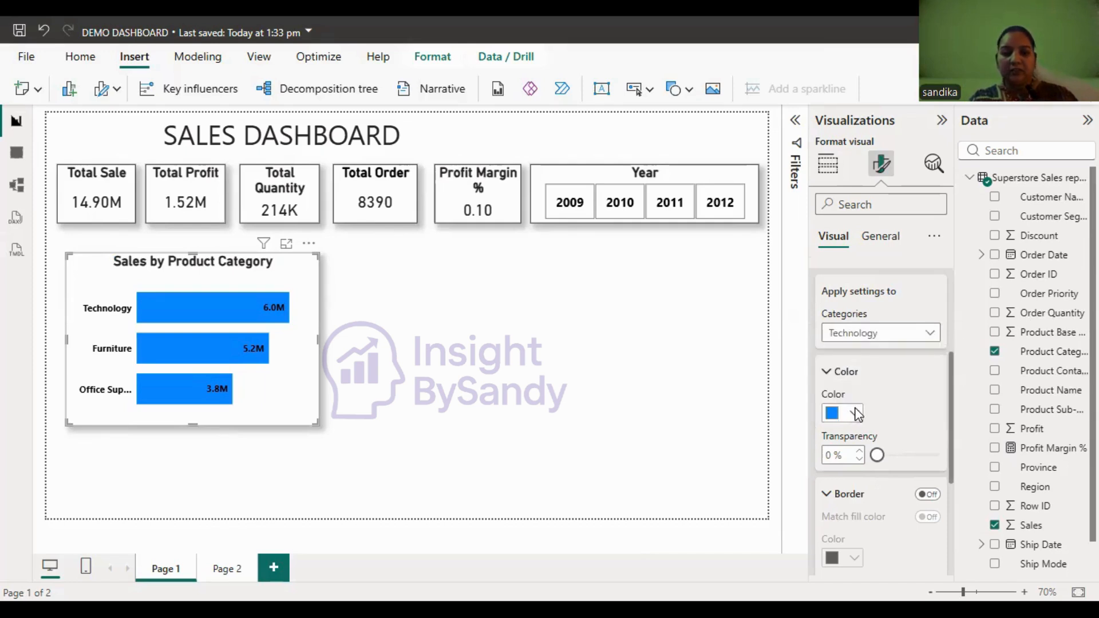
pyautogui.click(855, 414)
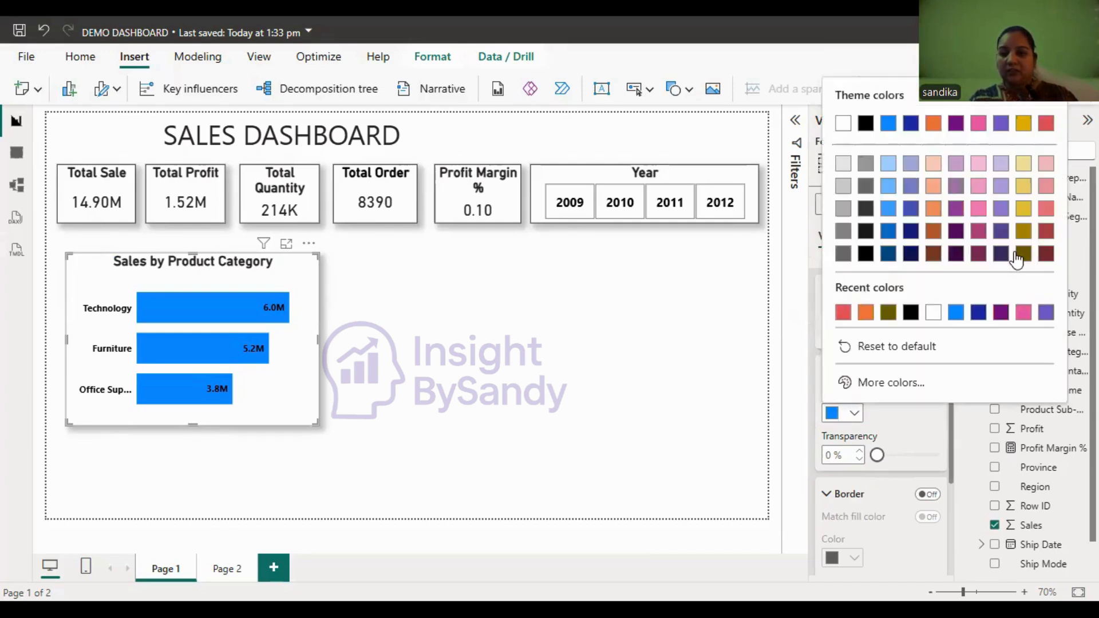
pyautogui.click(866, 312)
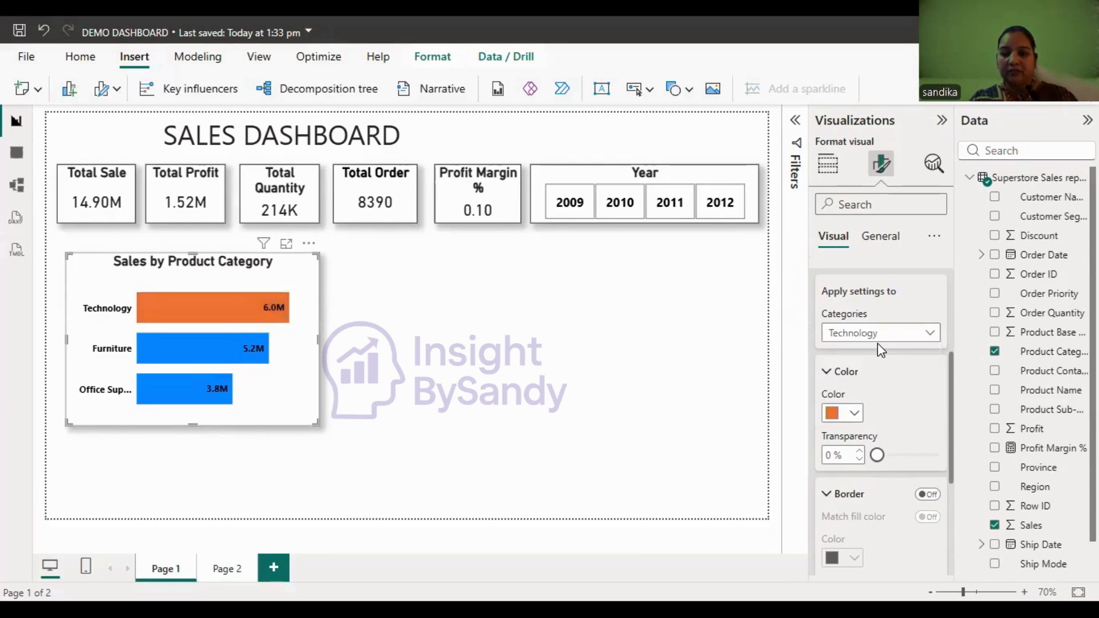
# - Color the Furniture bar with the light red base theme color in the Sales by Product Category chart
pyautogui.click(931, 336)
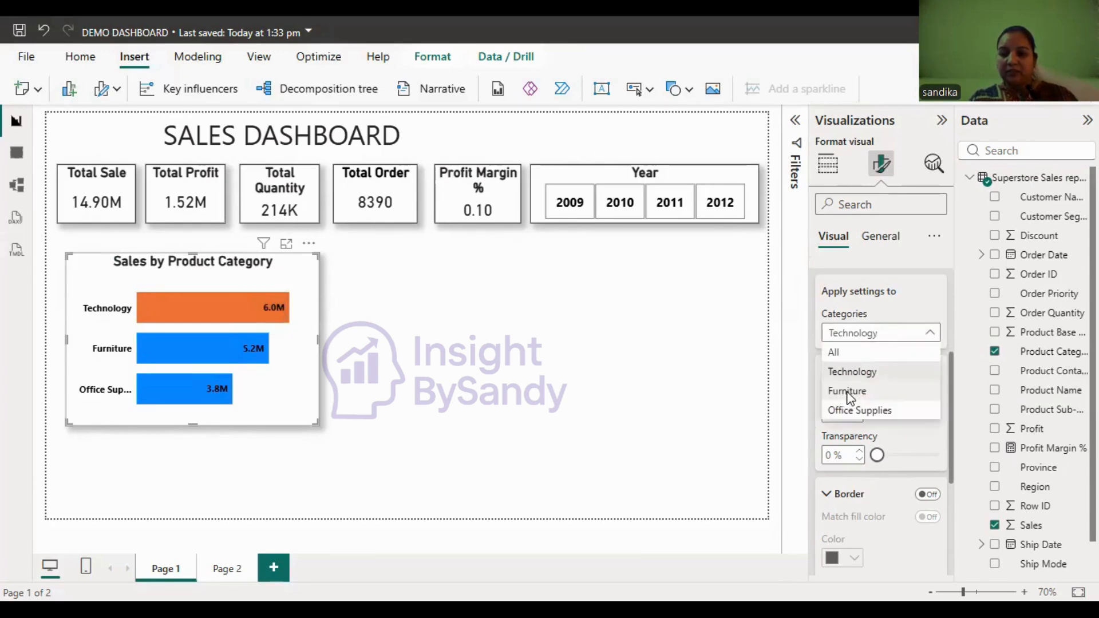
pyautogui.click(859, 411)
pyautogui.click(854, 413)
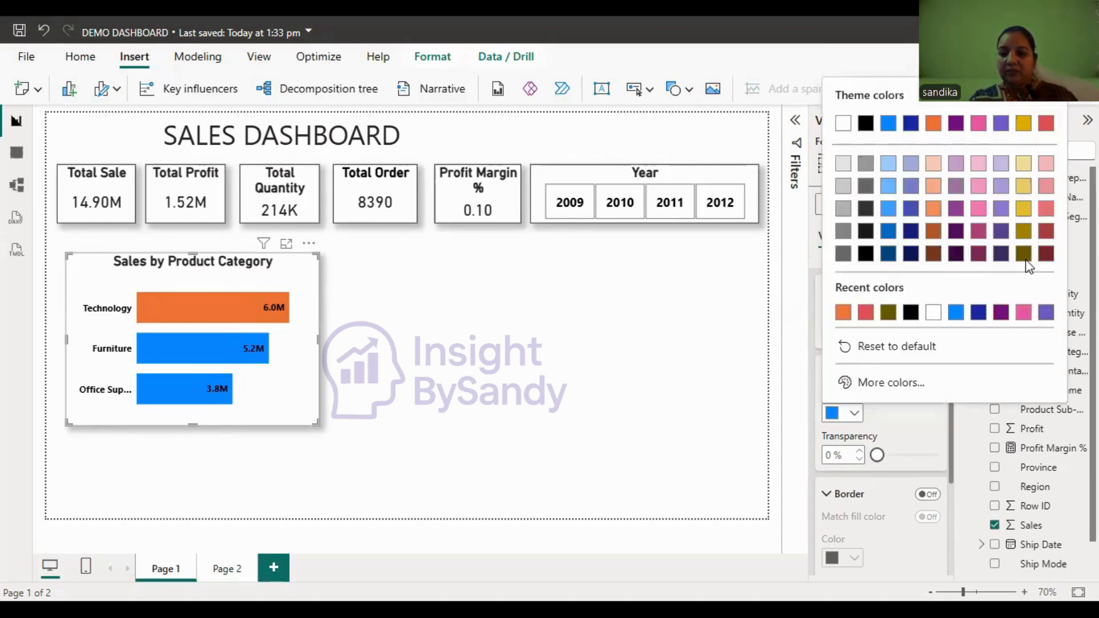
pyautogui.click(1046, 259)
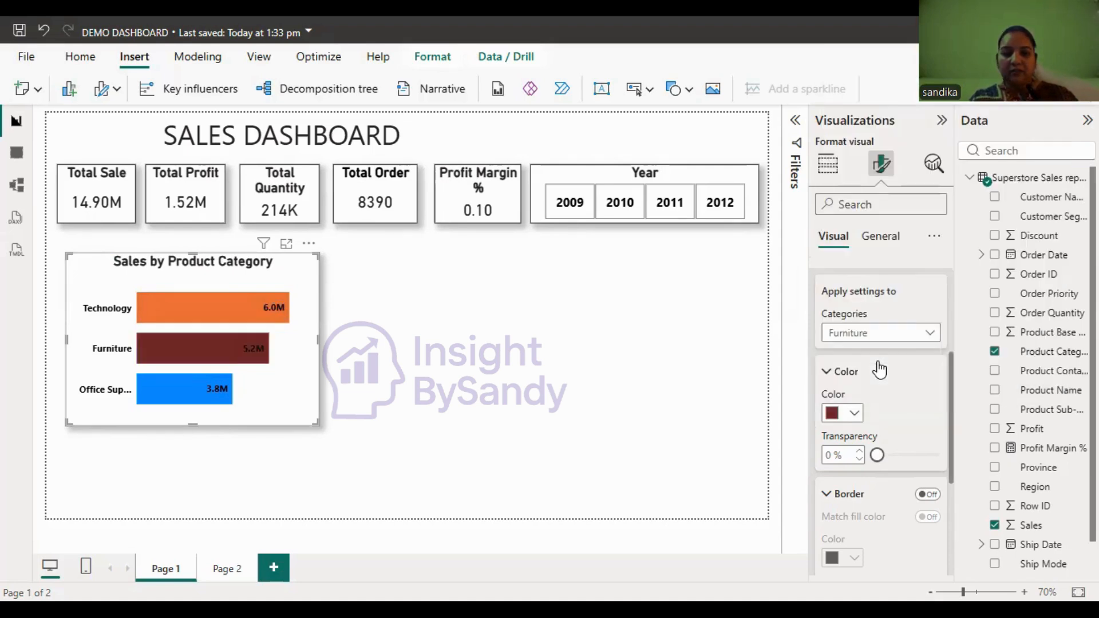
pyautogui.click(856, 413)
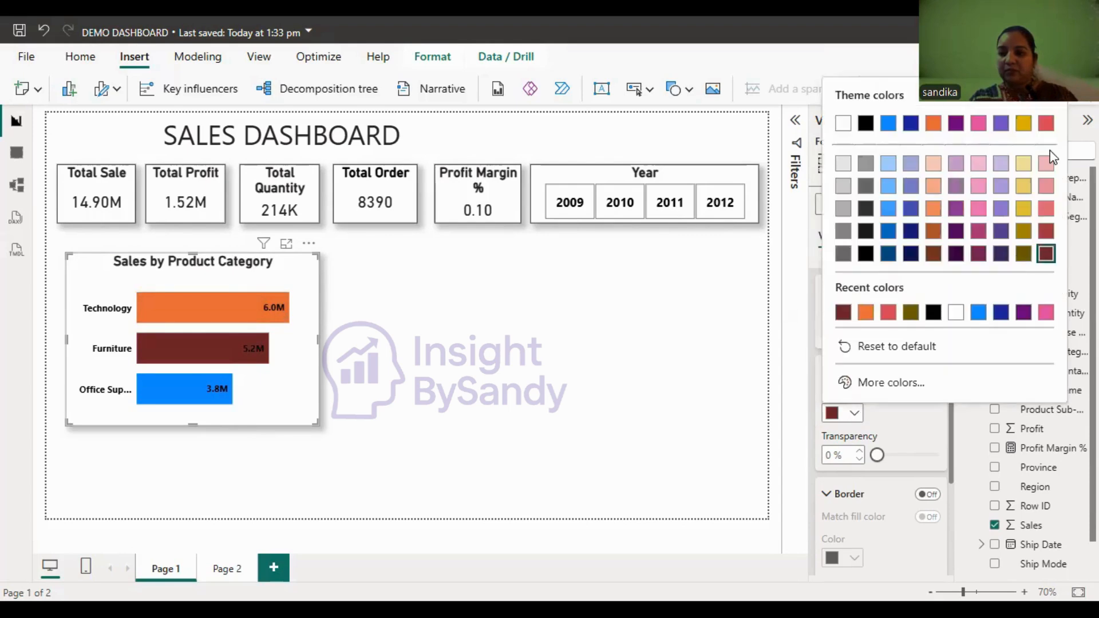
pyautogui.click(1046, 124)
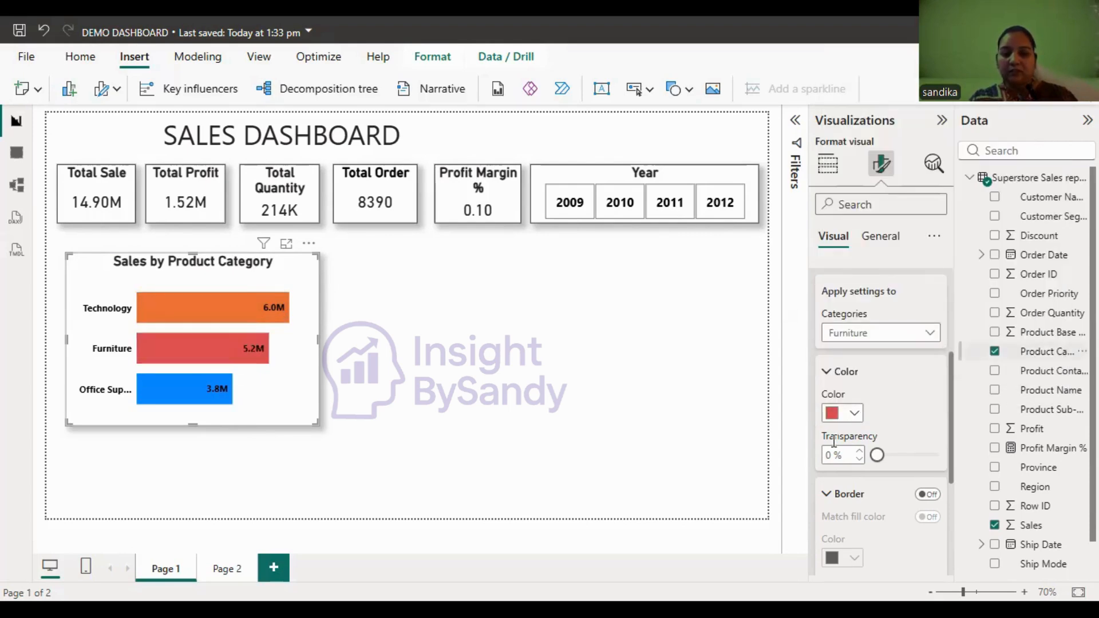
# - Widen the Sales by Product Category chart and reduce its height slightly
pyautogui.click(931, 334)
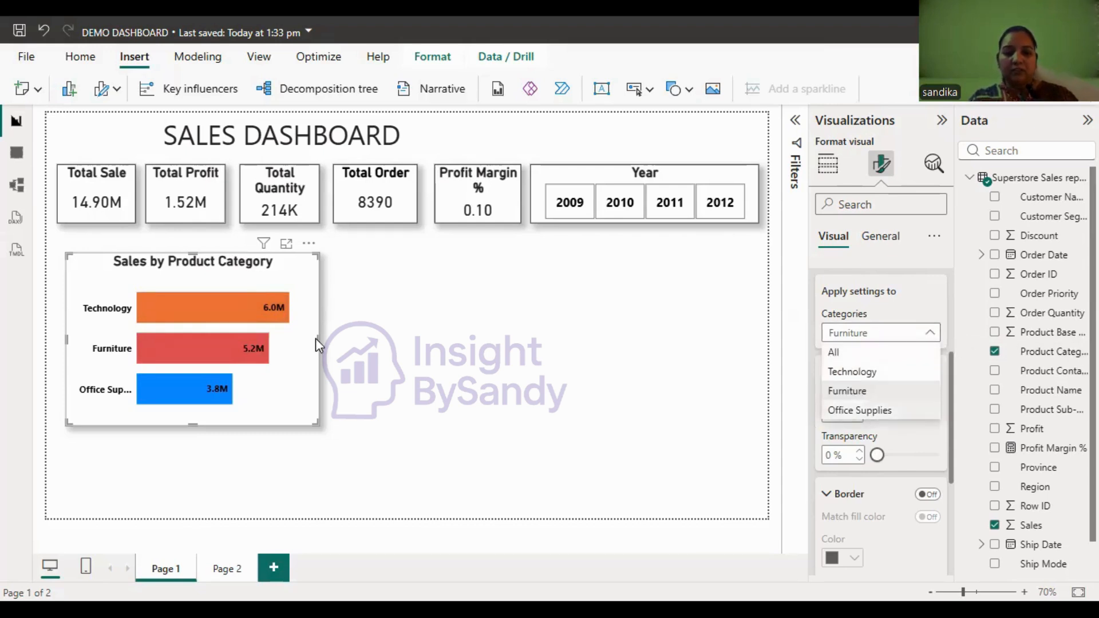
pyautogui.moveTo(318, 354); pyautogui.dragTo(347, 350)
pyautogui.moveTo(206, 425); pyautogui.dragTo(206, 417)
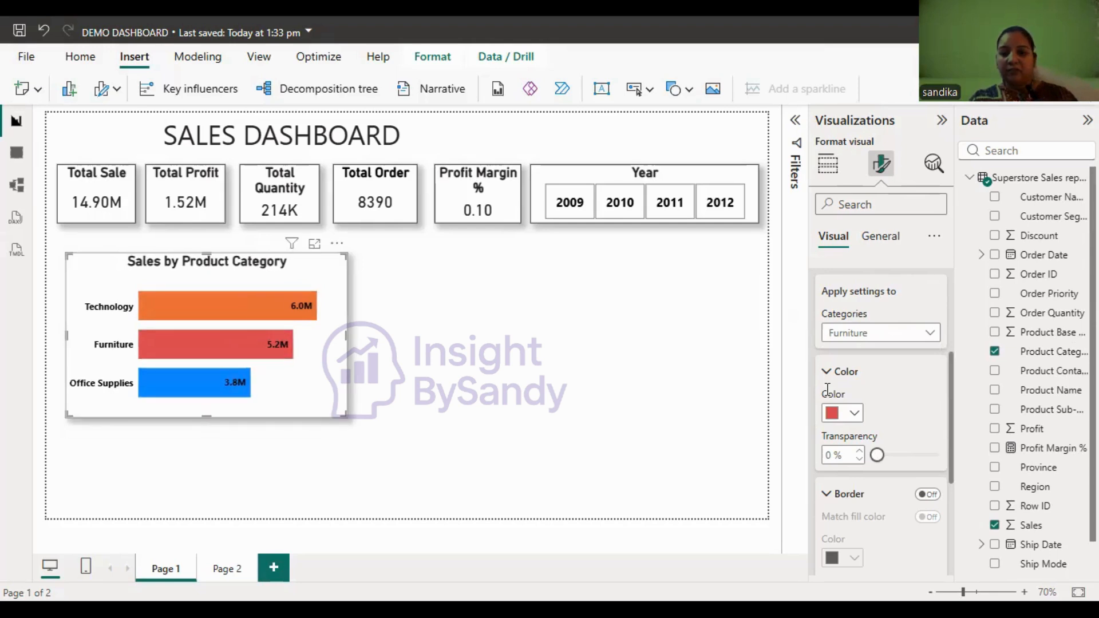
# - Color the Office Supplies bar yellow (#E1C233, Theme color 7, 20% lighter) in the Sales by Product Category chart
pyautogui.click(927, 335)
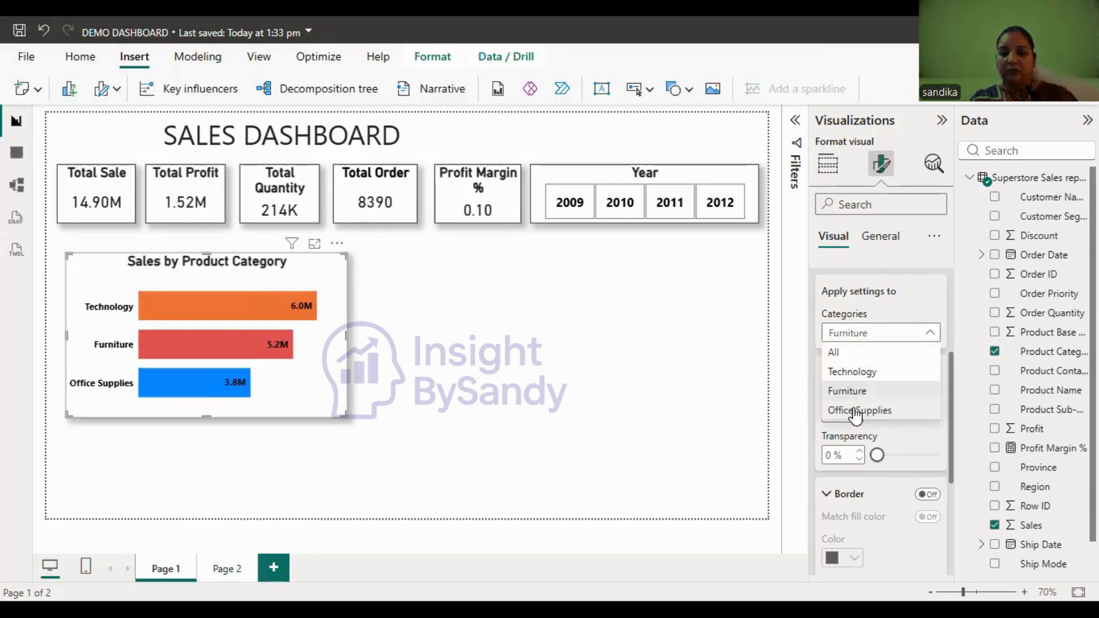
pyautogui.click(856, 412)
pyautogui.click(853, 413)
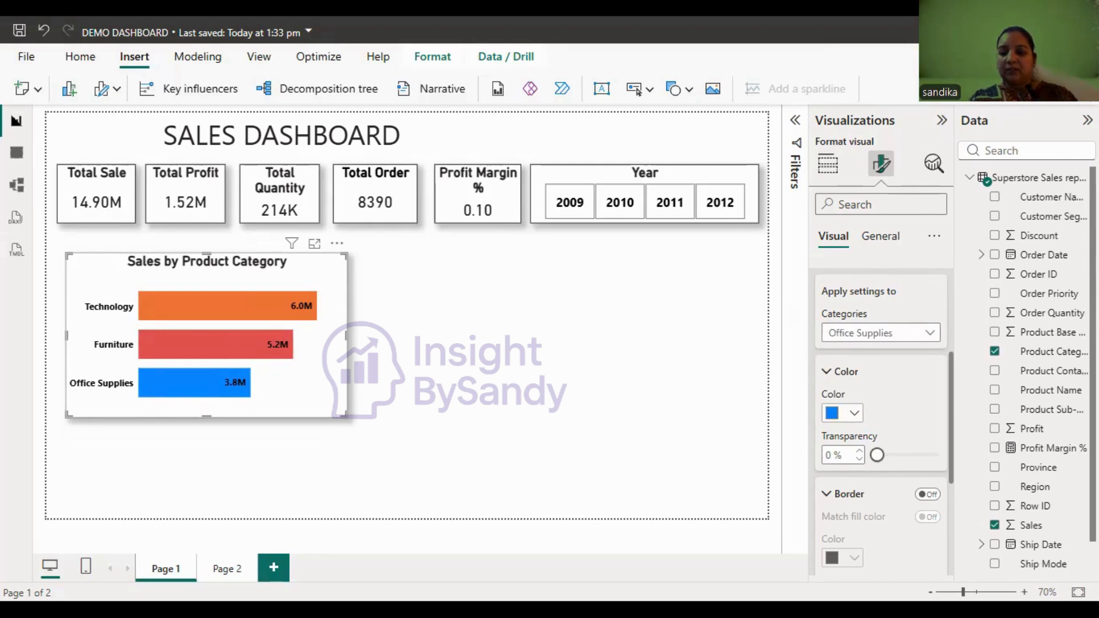
pyautogui.click(1024, 231)
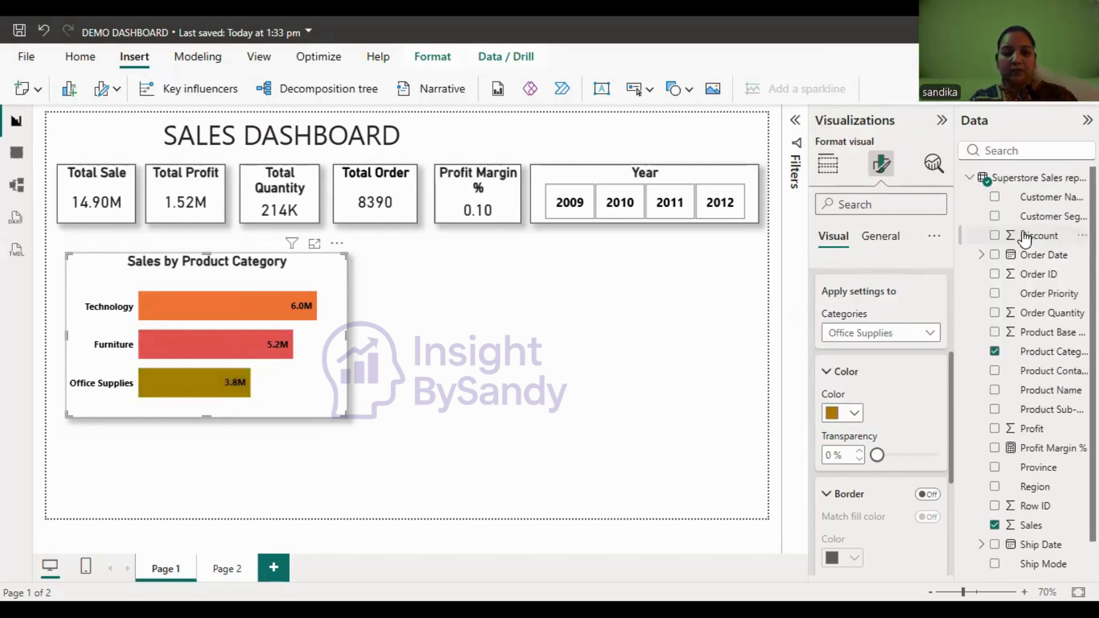
pyautogui.click(856, 415)
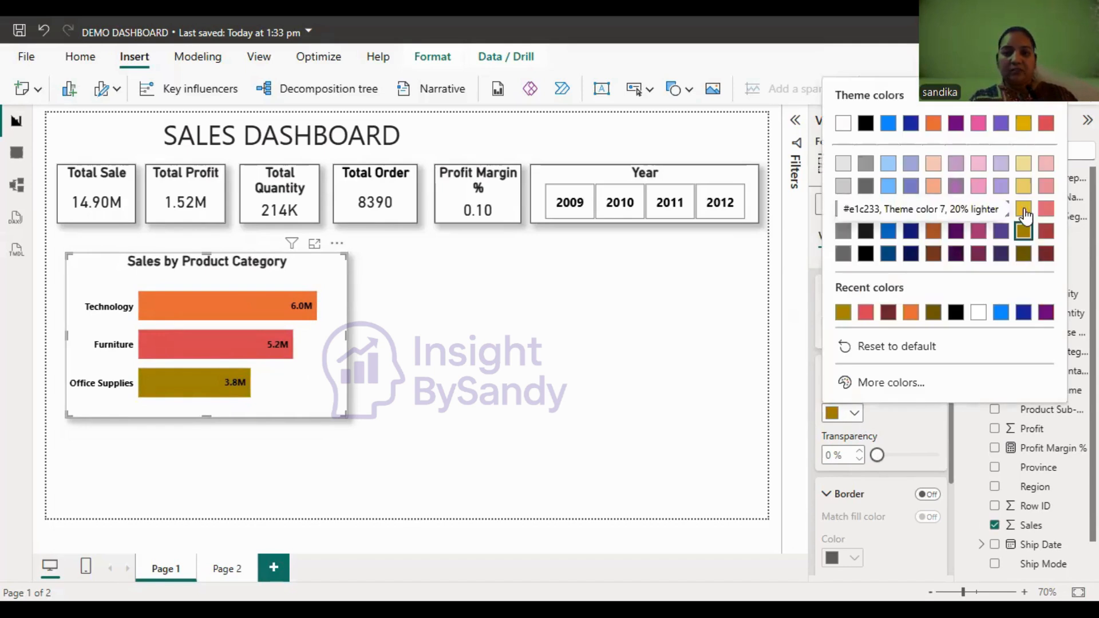
pyautogui.click(1024, 209)
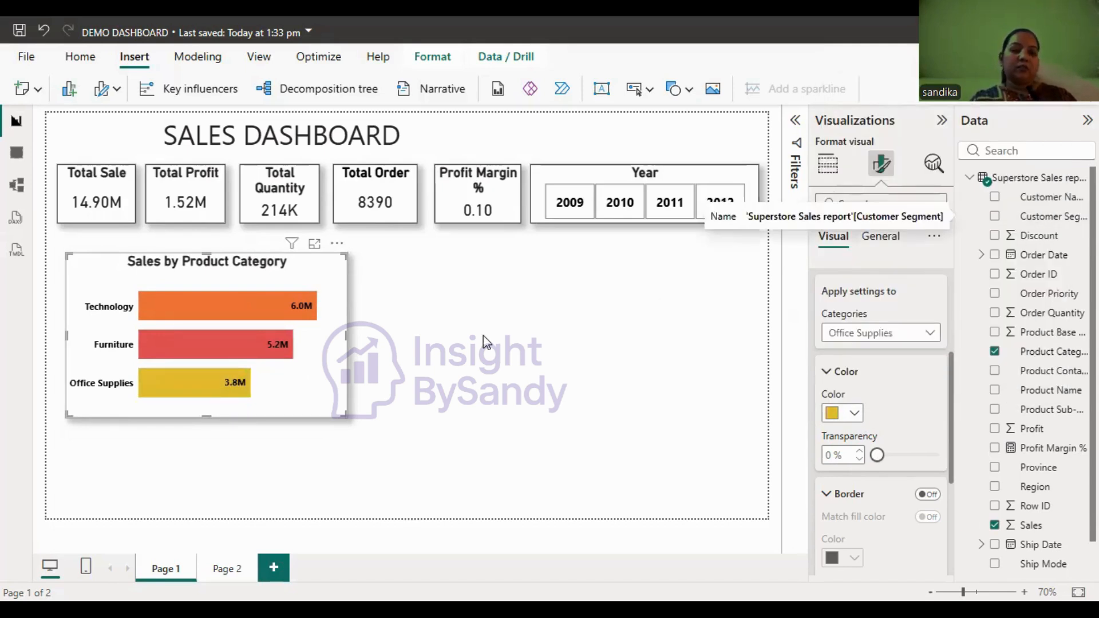
# - Insert a clustered column chart beside the Sales by Product Category chart and stretch it to the same height
pyautogui.click(449, 395)
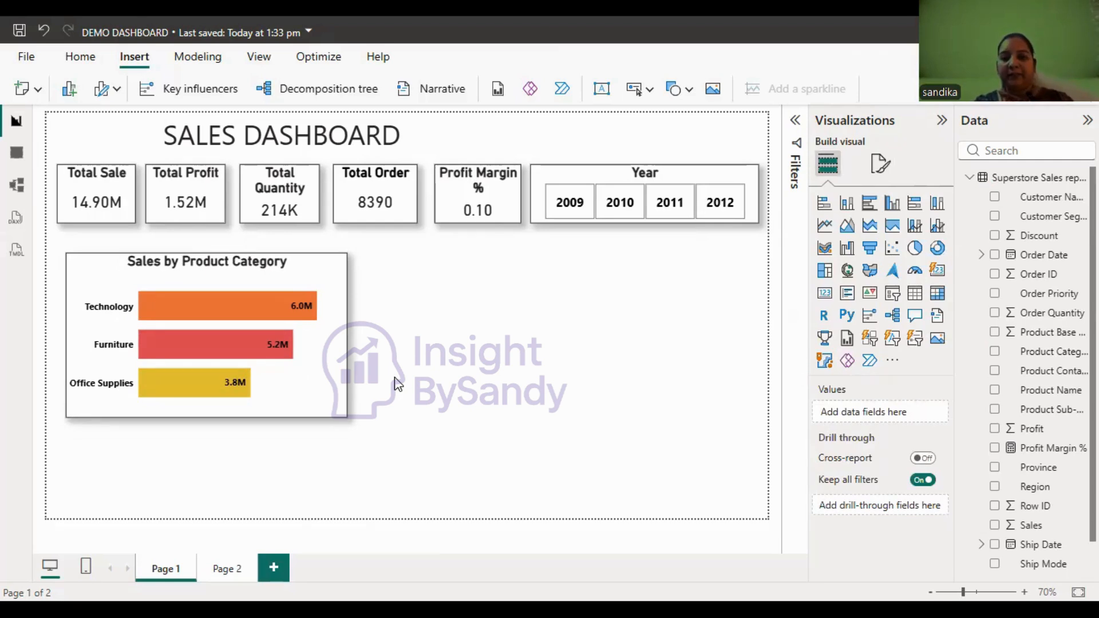
pyautogui.click(894, 208)
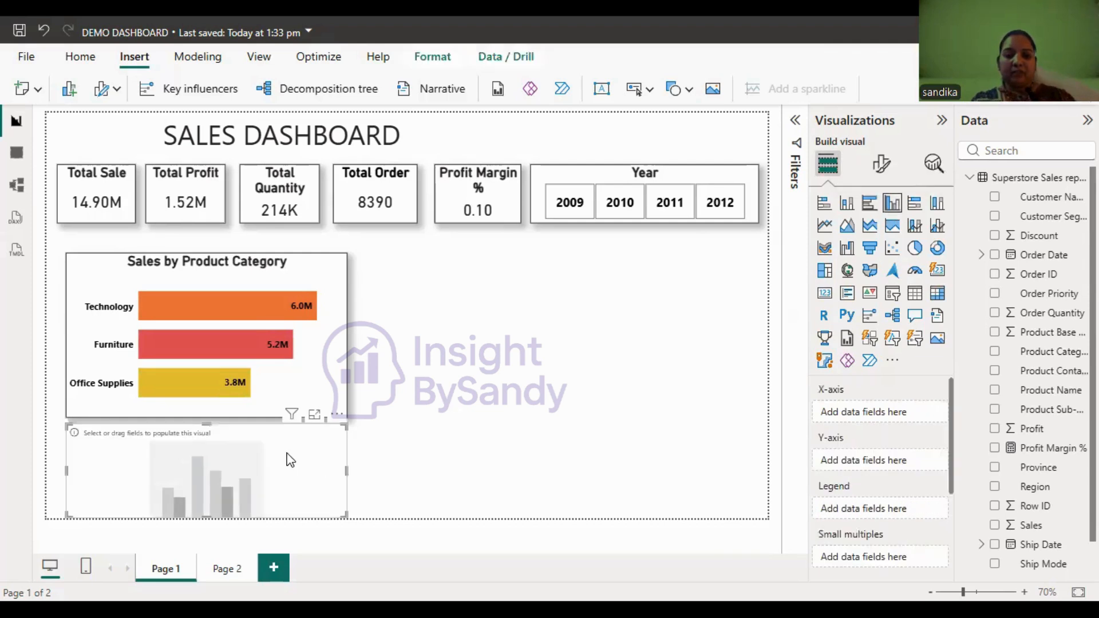
pyautogui.moveTo(269, 455); pyautogui.dragTo(592, 285)
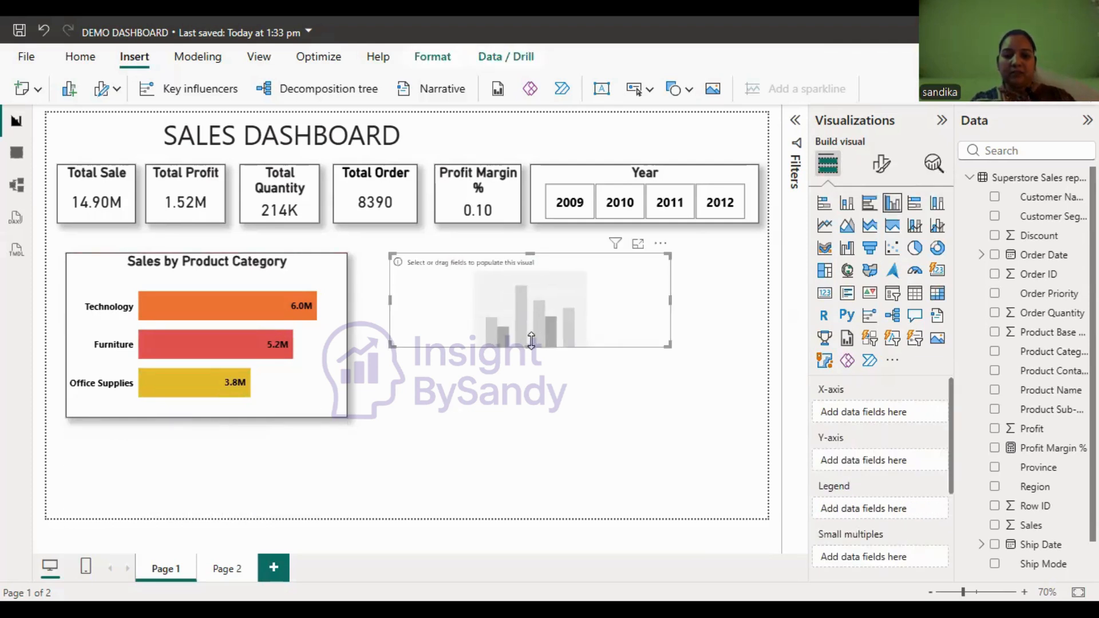
pyautogui.moveTo(530, 346); pyautogui.dragTo(532, 417)
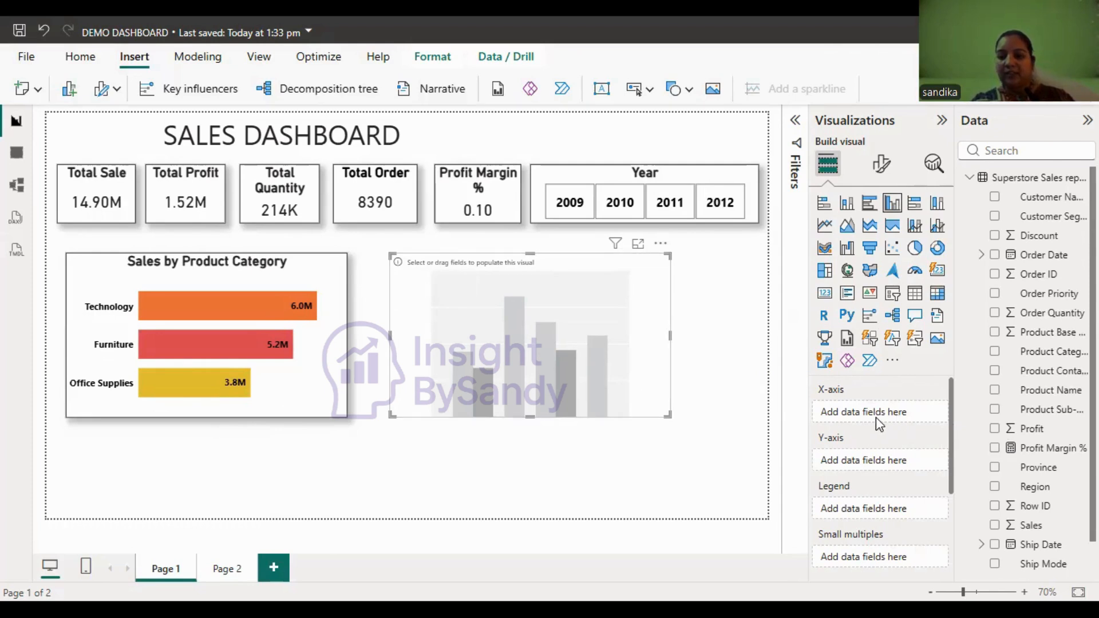
# - Plot Profit on the Y-axis by Product Category on the X-axis of the new column chart, and widen the chart slightly
pyautogui.moveTo(1027, 429); pyautogui.dragTo(870, 458)
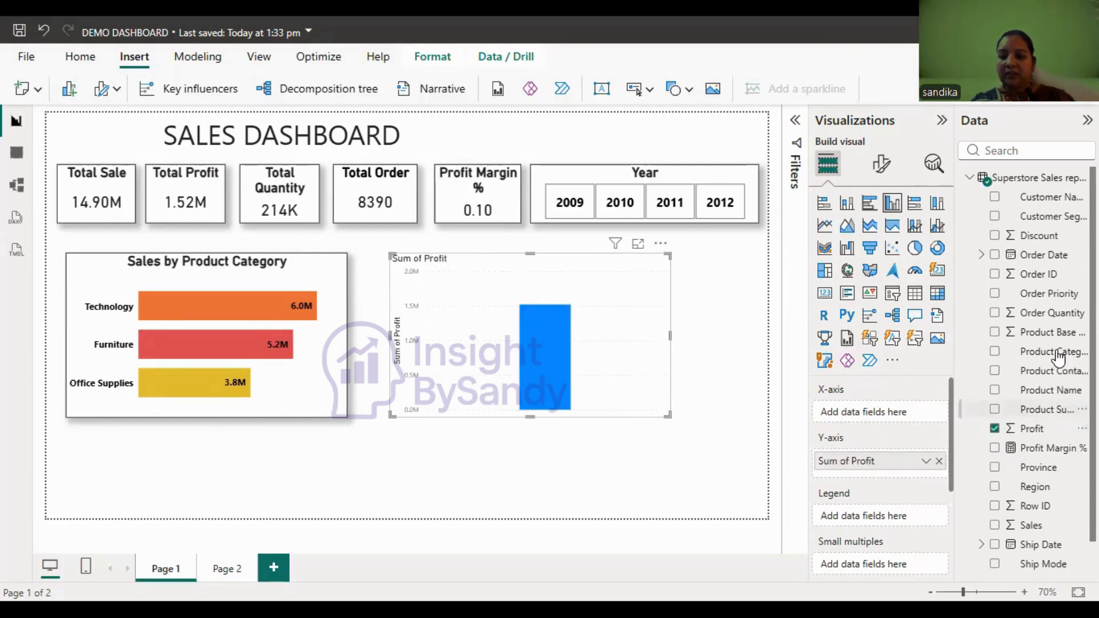
pyautogui.moveTo(1056, 353); pyautogui.dragTo(899, 419)
pyautogui.moveTo(668, 415); pyautogui.dragTo(700, 413)
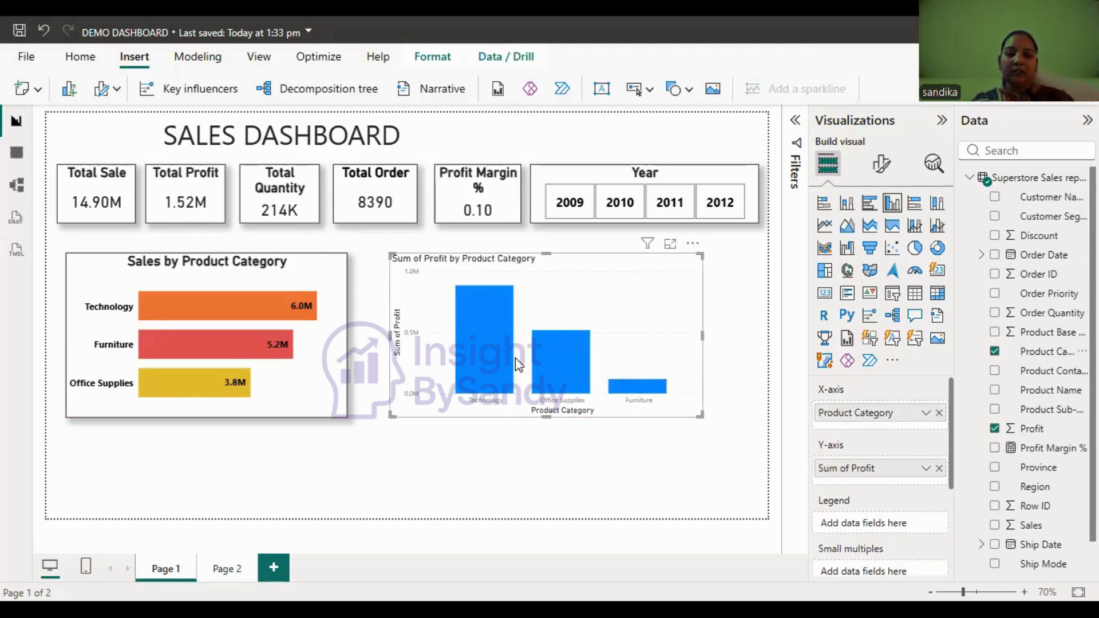
pyautogui.moveTo(636, 395)
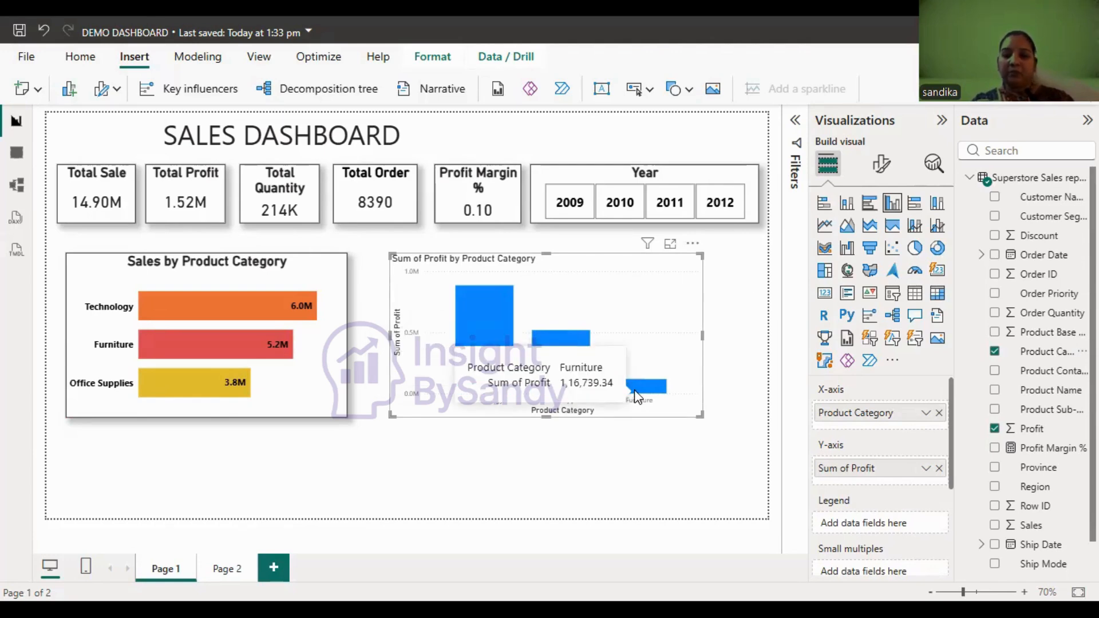
# - Set the X-axis category labels of the profit column chart to font size 16 in black
pyautogui.click(757, 281)
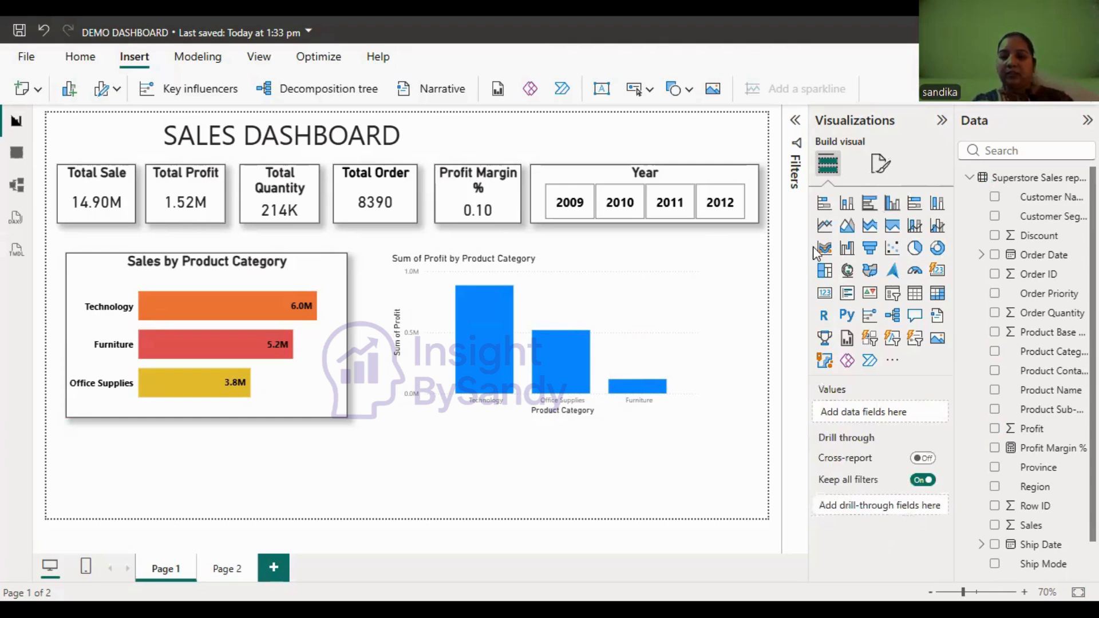
pyautogui.click(881, 165)
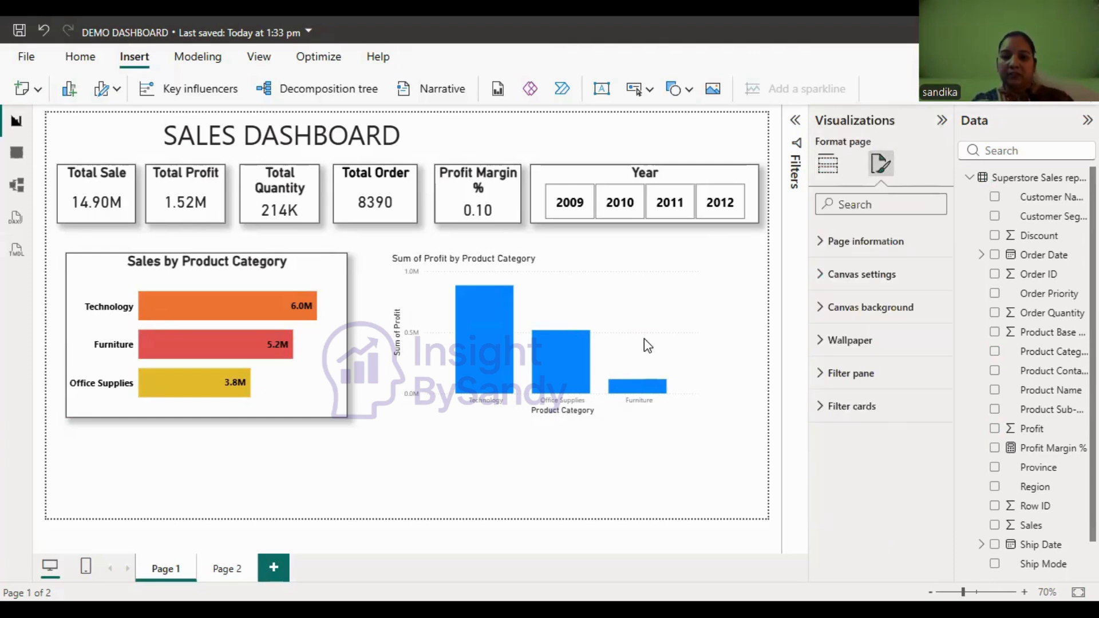
pyautogui.click(580, 311)
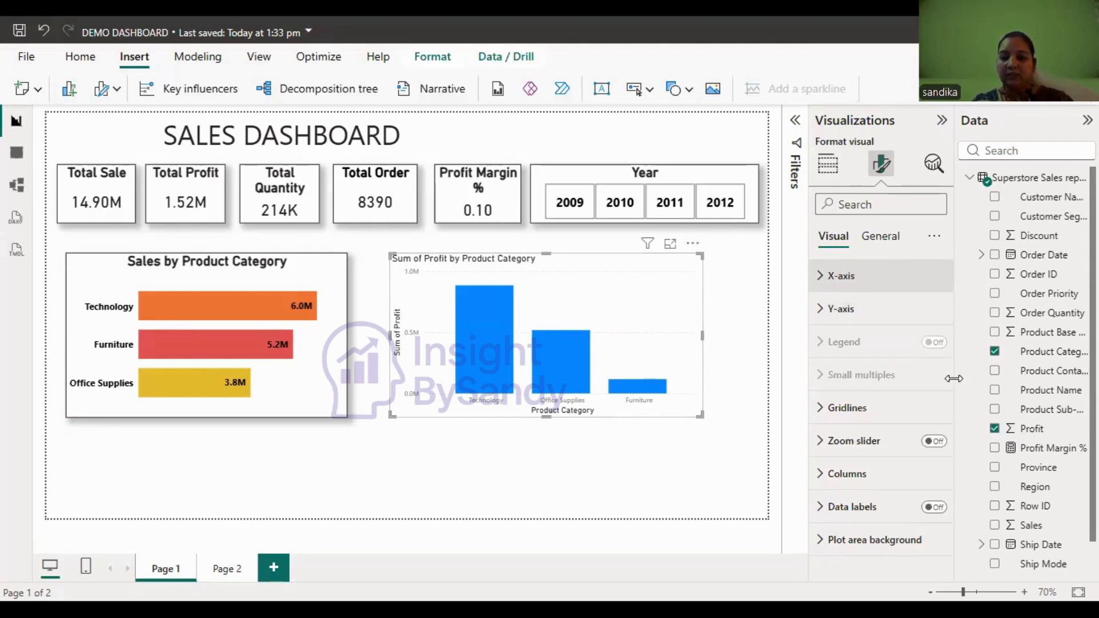
pyautogui.click(916, 275)
pyautogui.click(910, 356)
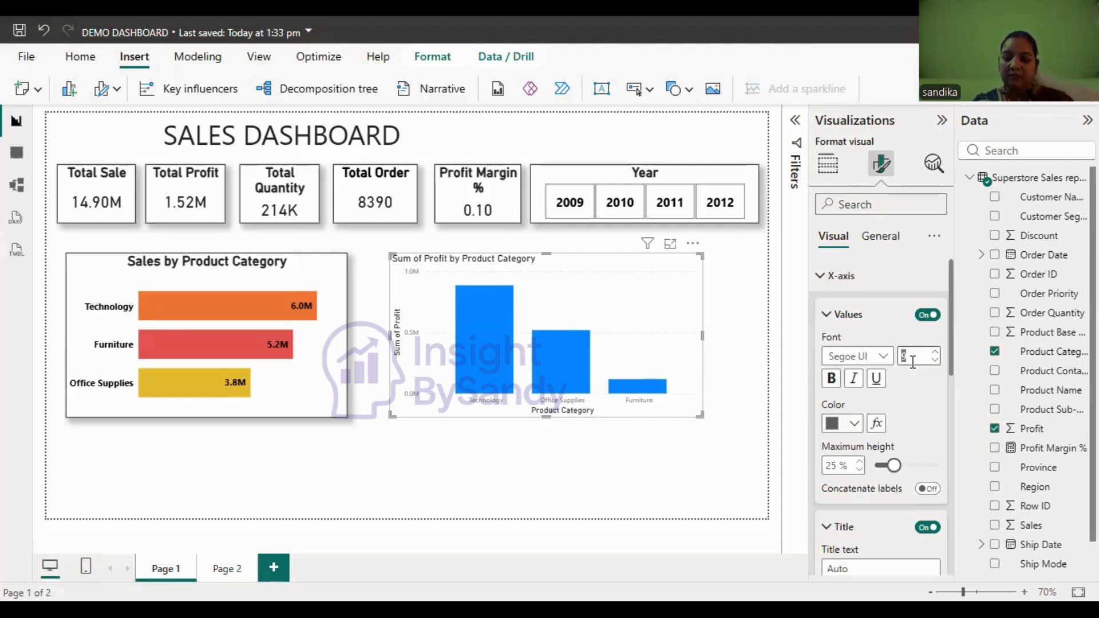
pyautogui.write('16')
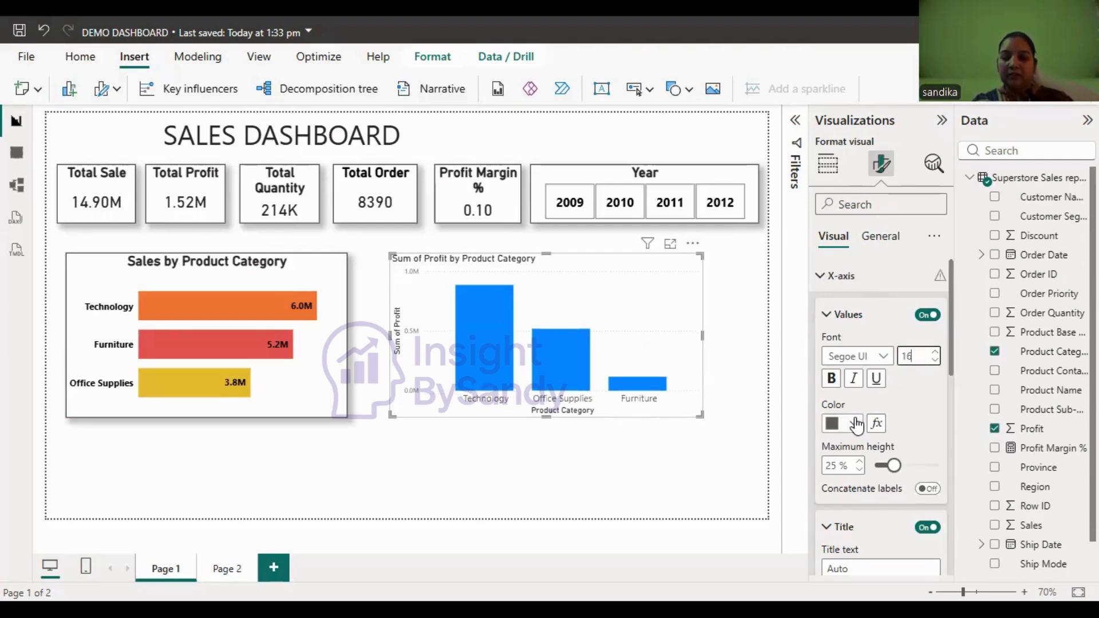
pyautogui.click(848, 424)
pyautogui.click(980, 324)
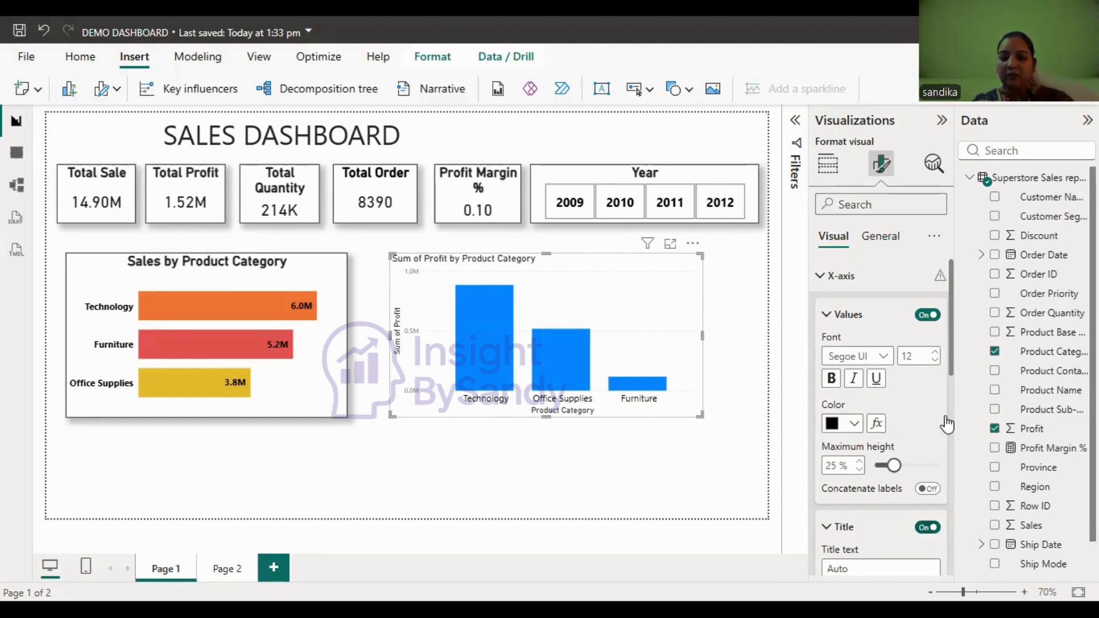
# - Turn off the X-axis title of the profit column chart and collapse its label and title settings
pyautogui.click(928, 527)
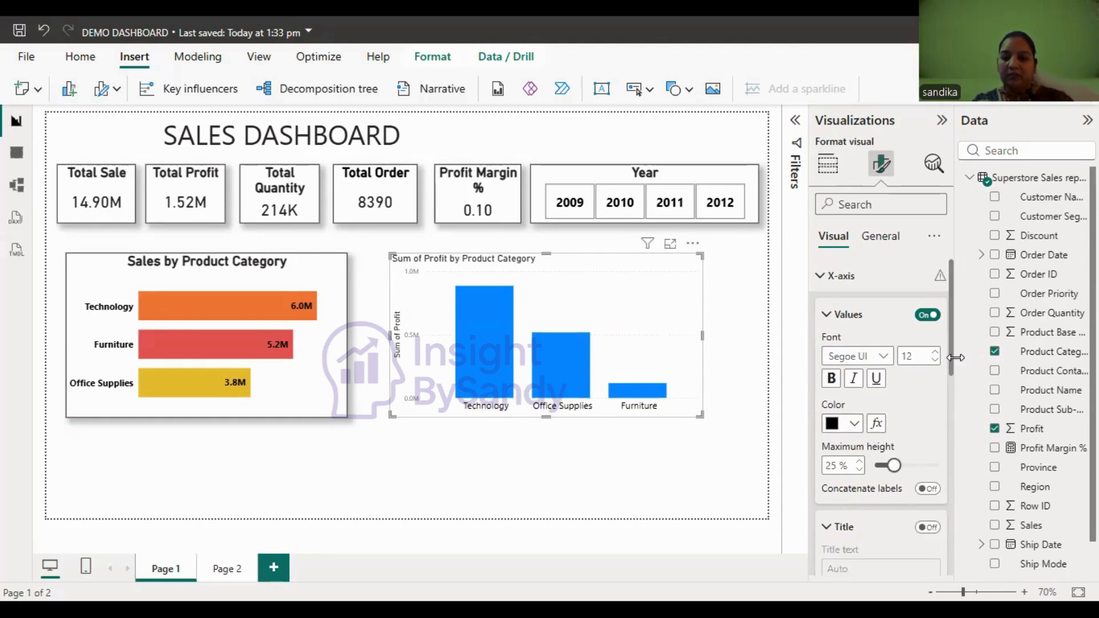
pyautogui.scroll(-1, 954, 358)
pyautogui.scroll(1, 955, 330)
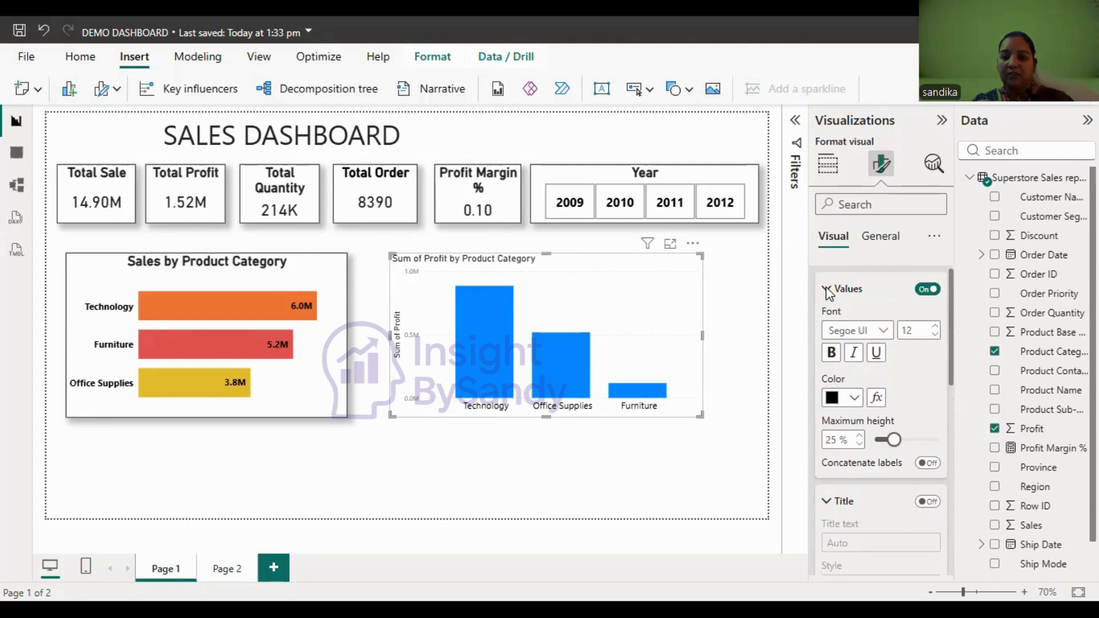
pyautogui.click(827, 288)
pyautogui.click(884, 329)
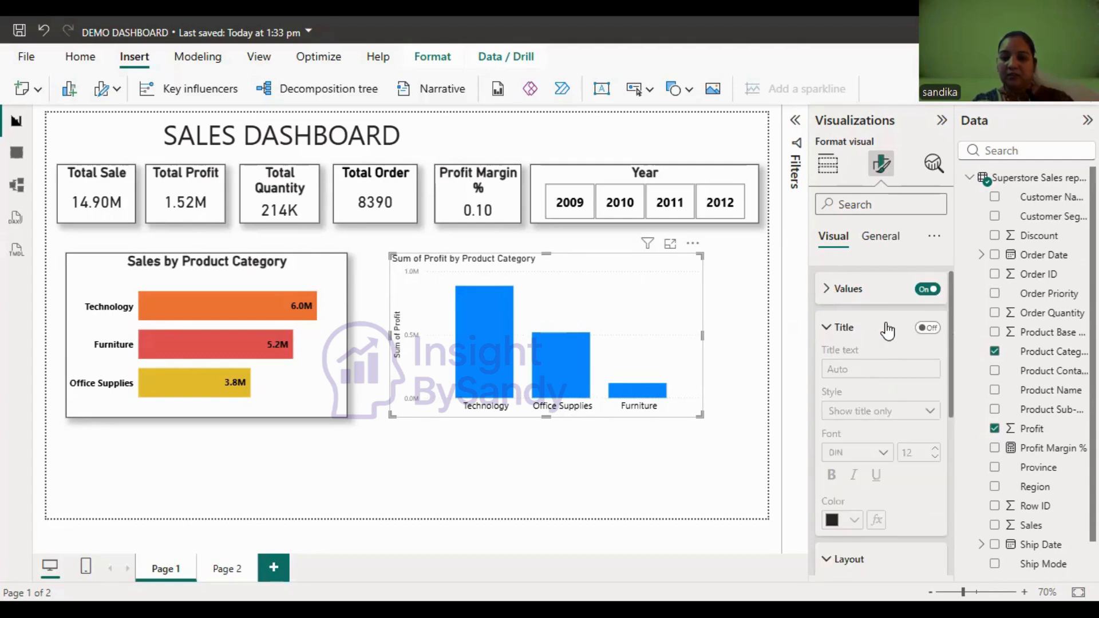
# - Turn on data labels for the profit column chart and bring up their value settings
pyautogui.scroll(-2, 960, 436)
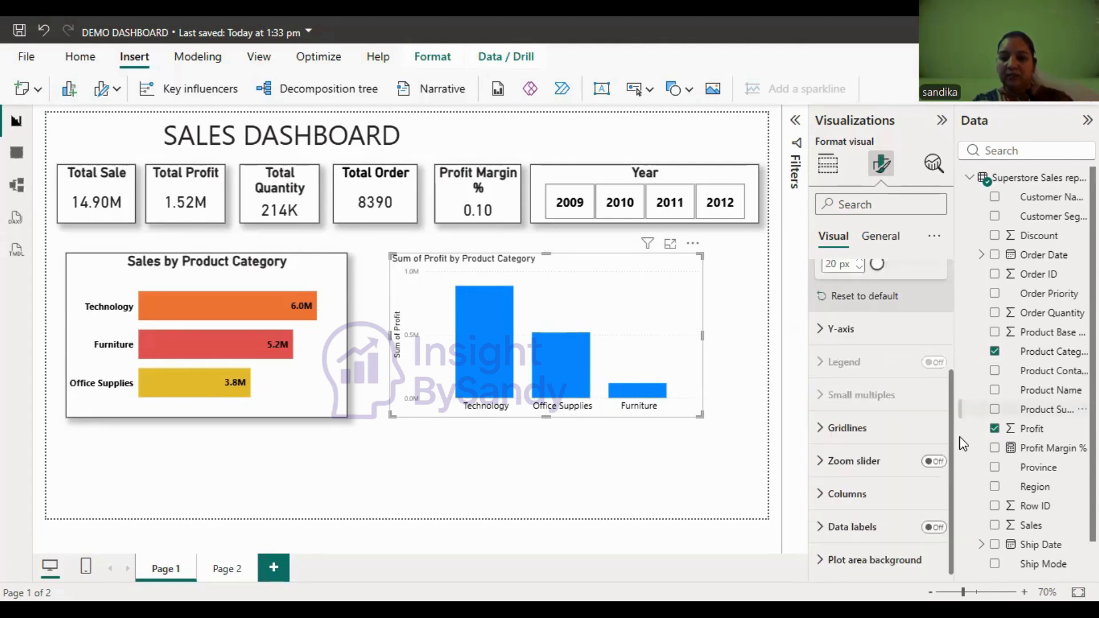
pyautogui.click(935, 528)
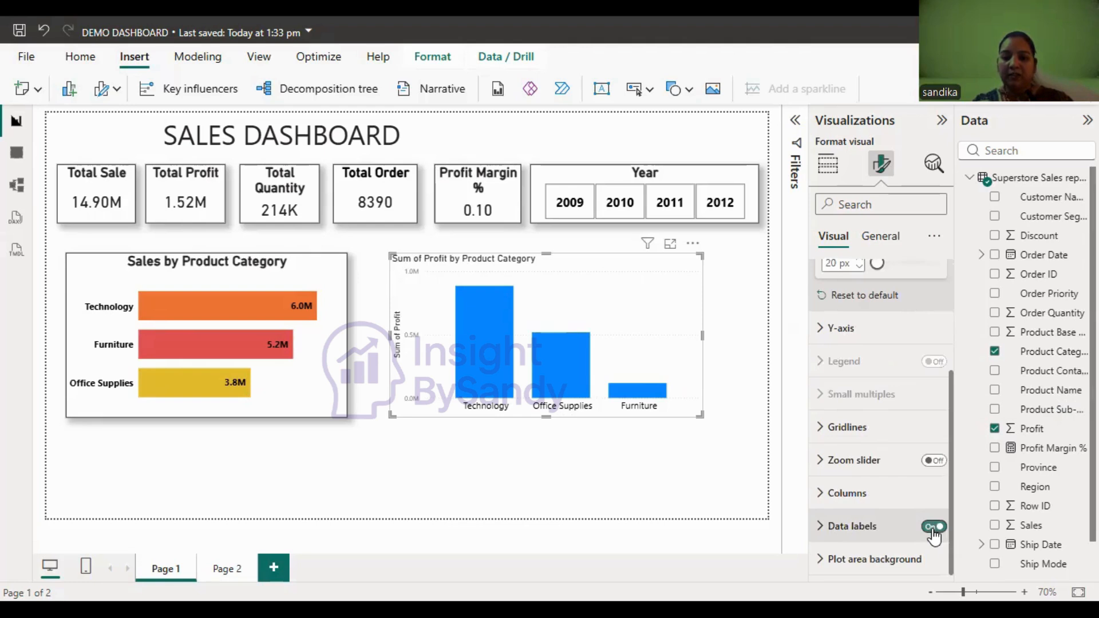
pyautogui.click(850, 528)
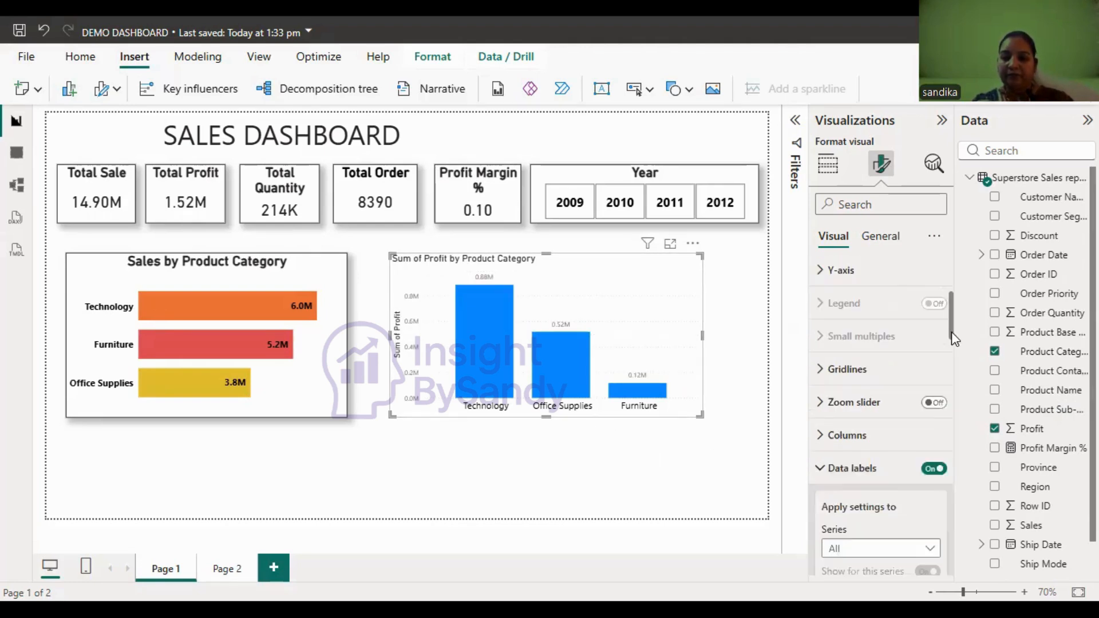
pyautogui.moveTo(952, 332); pyautogui.dragTo(960, 378)
pyautogui.moveTo(961, 425); pyautogui.dragTo(961, 421)
pyautogui.scroll(1, 926, 388)
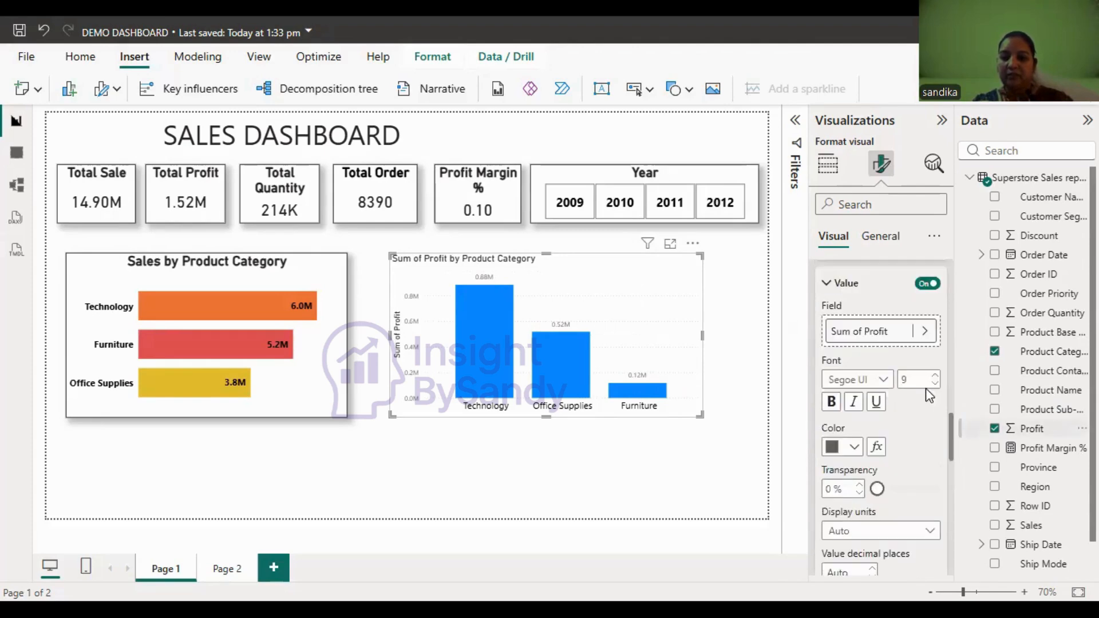
# - Format the profit chart's data label values in font size 16, black and bold
pyautogui.doubleClick(913, 375)
pyautogui.write('2')
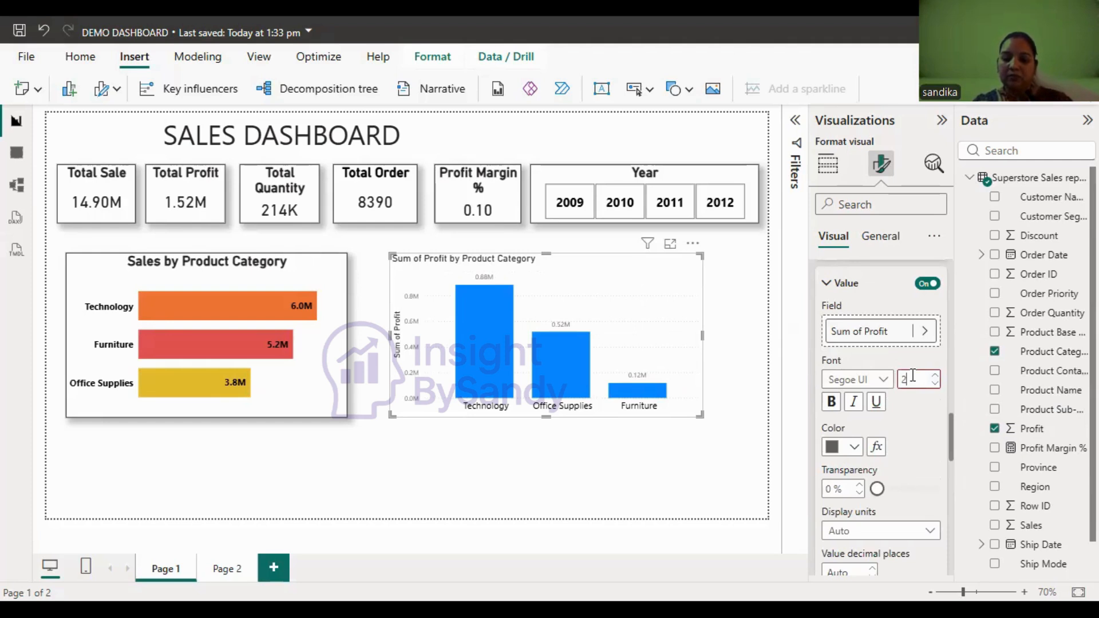
pyautogui.write('6')
pyautogui.press('Return')
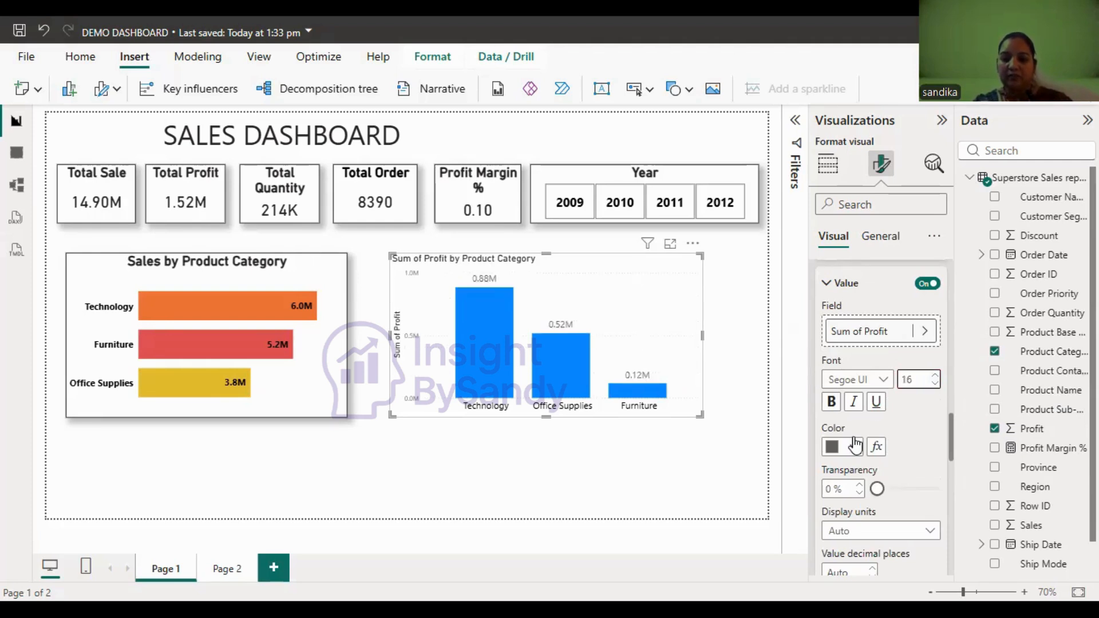
pyautogui.click(855, 447)
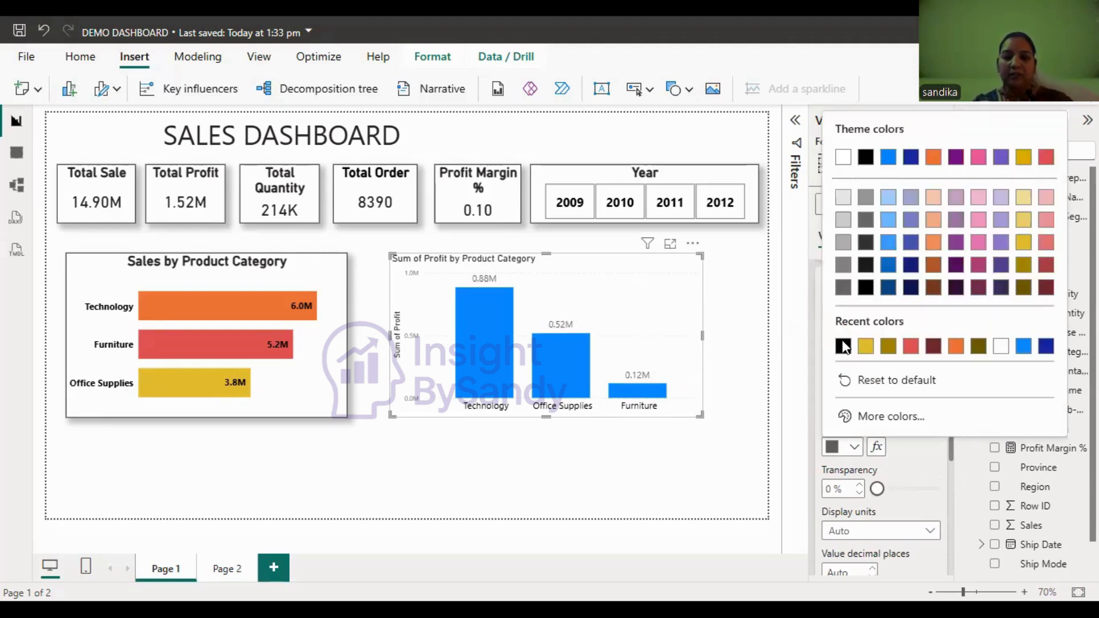
pyautogui.click(843, 347)
pyautogui.click(834, 402)
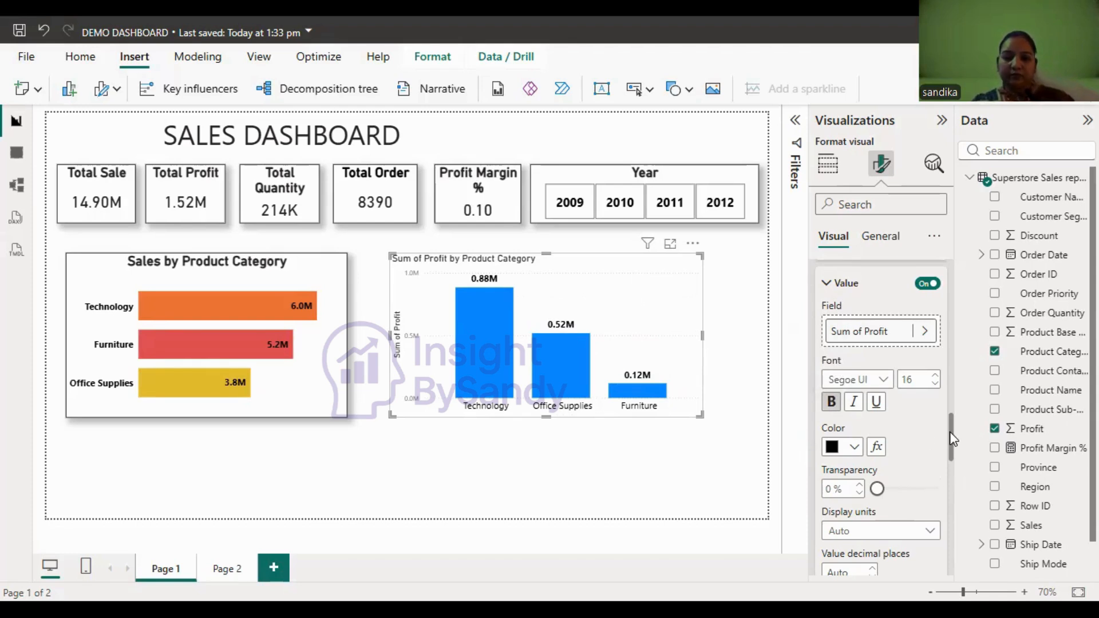
# - Turn off both the Y-axis values and the Y-axis title of the profit column chart
pyautogui.moveTo(951, 432); pyautogui.dragTo(946, 305)
pyautogui.scroll(3, 945, 289)
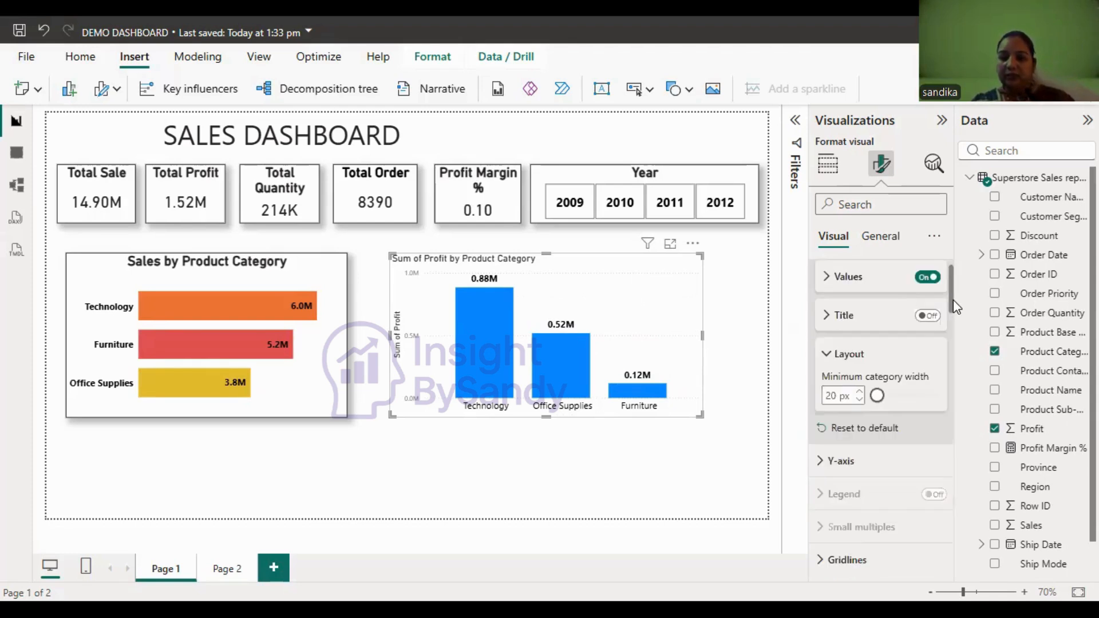
pyautogui.scroll(1, 943, 253)
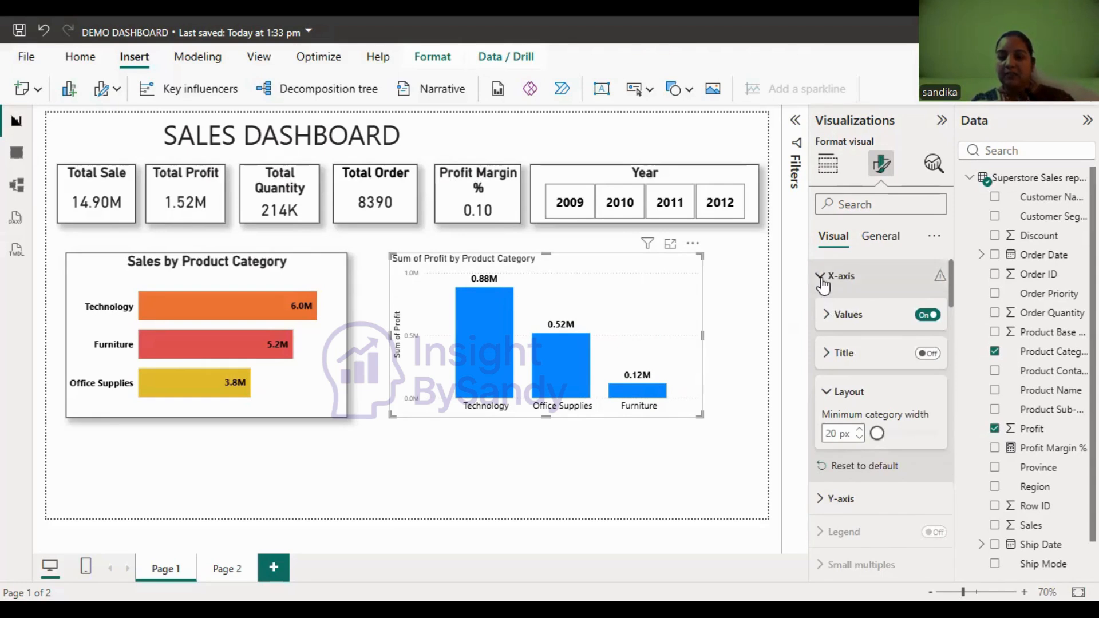
pyautogui.click(833, 275)
pyautogui.click(830, 308)
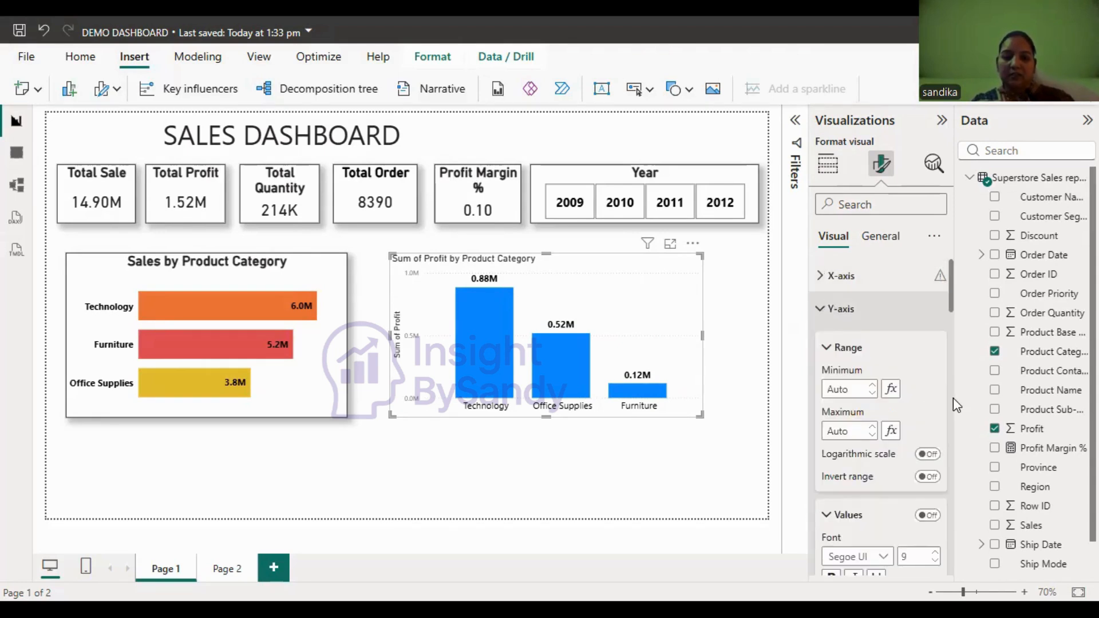
pyautogui.click(927, 515)
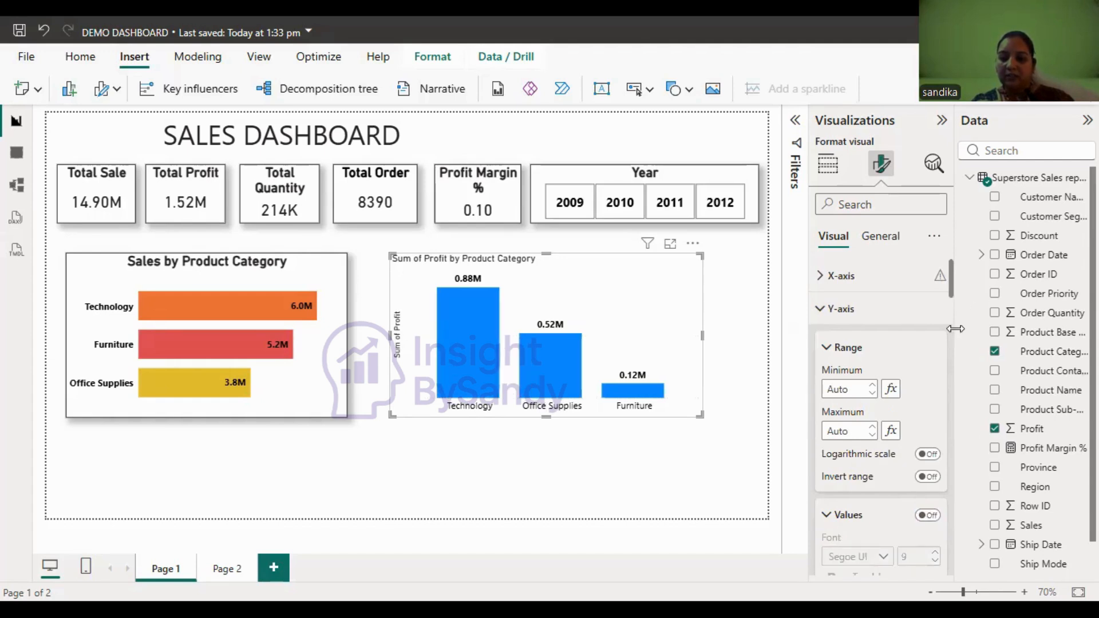
pyautogui.scroll(-5, 953, 324)
pyautogui.scroll(-4, 932, 329)
pyautogui.click(927, 323)
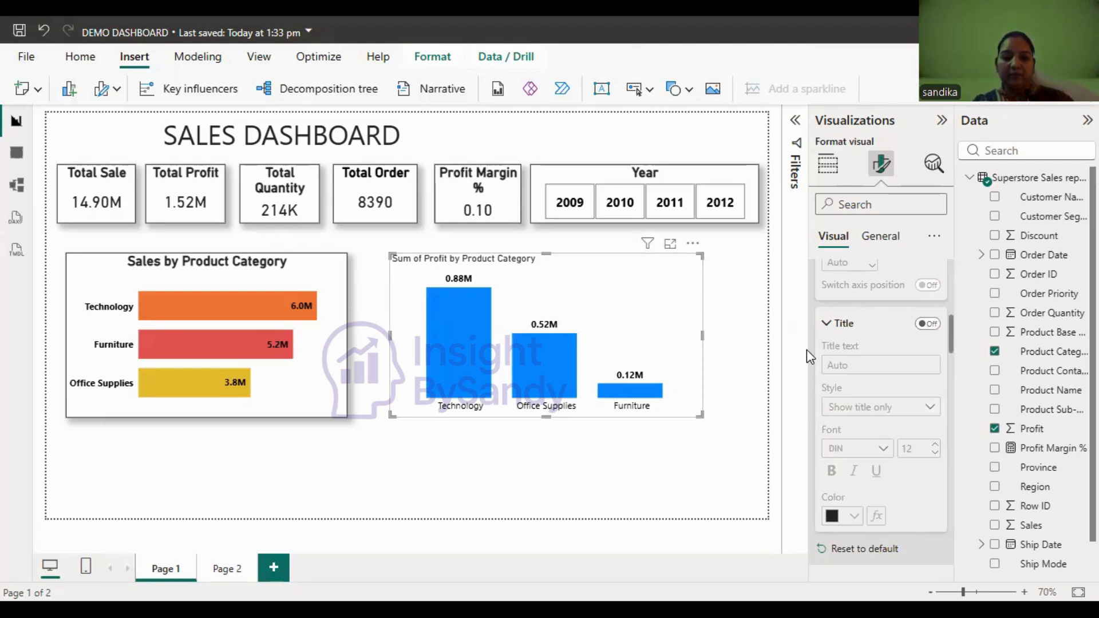
# - Shorten the profit column chart's title to "Profit by Product Category"
pyautogui.click(874, 243)
pyautogui.click(898, 311)
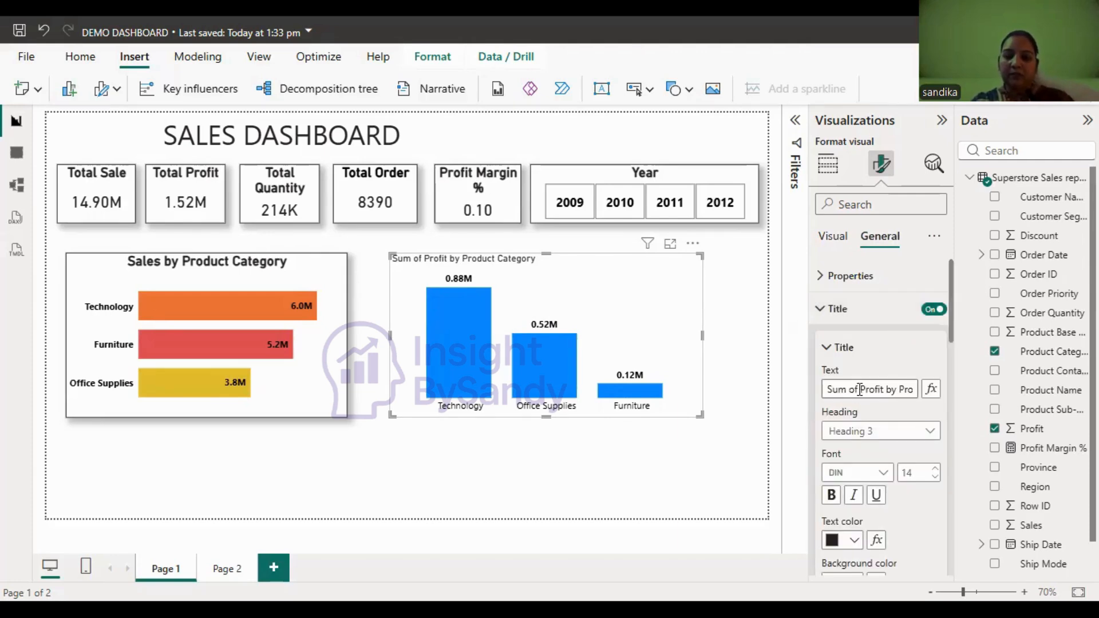
pyautogui.click(860, 389)
pyautogui.press('BackSpace')
pyautogui.press('BackSpace')
pyautogui.press('BackSpace')
pyautogui.press('BackSpace')
pyautogui.press('BackSpace')
pyautogui.press('BackSpace')
pyautogui.press('BackSpace')
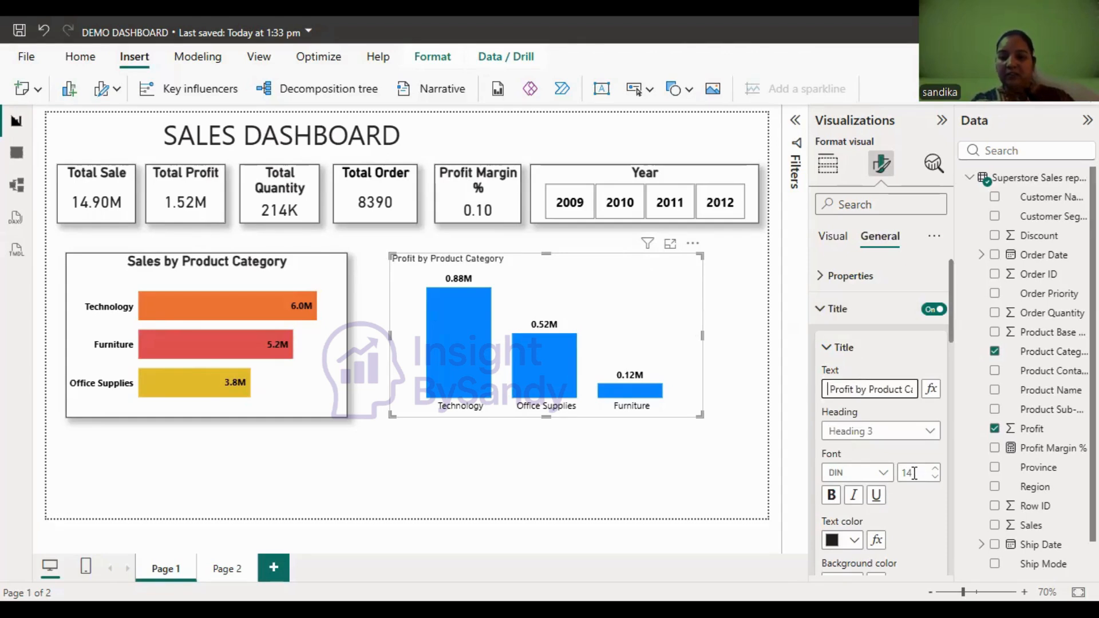
# - Format the Profit by Product Category title in font size 20, bold and horizontally centered
pyautogui.doubleClick(914, 473)
pyautogui.write('20')
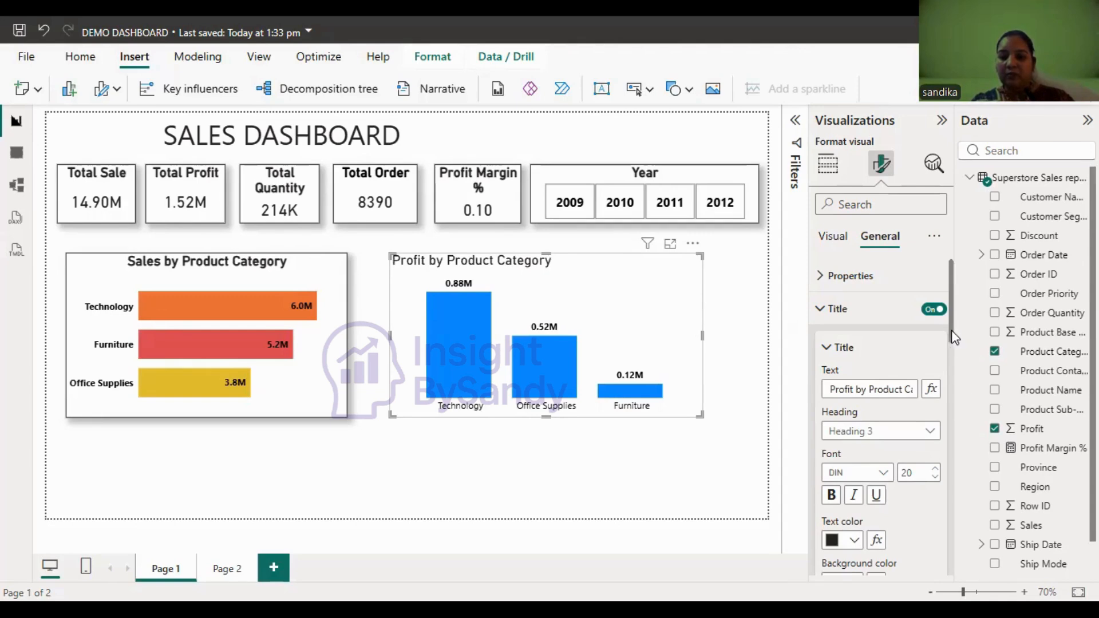
pyautogui.scroll(-4, 954, 365)
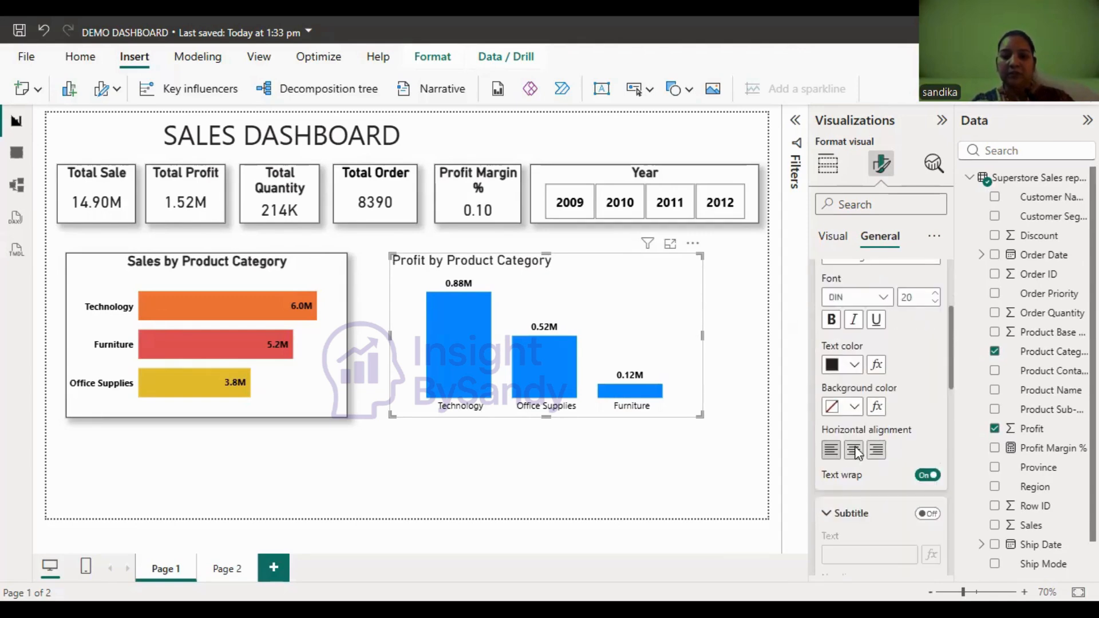
pyautogui.click(831, 320)
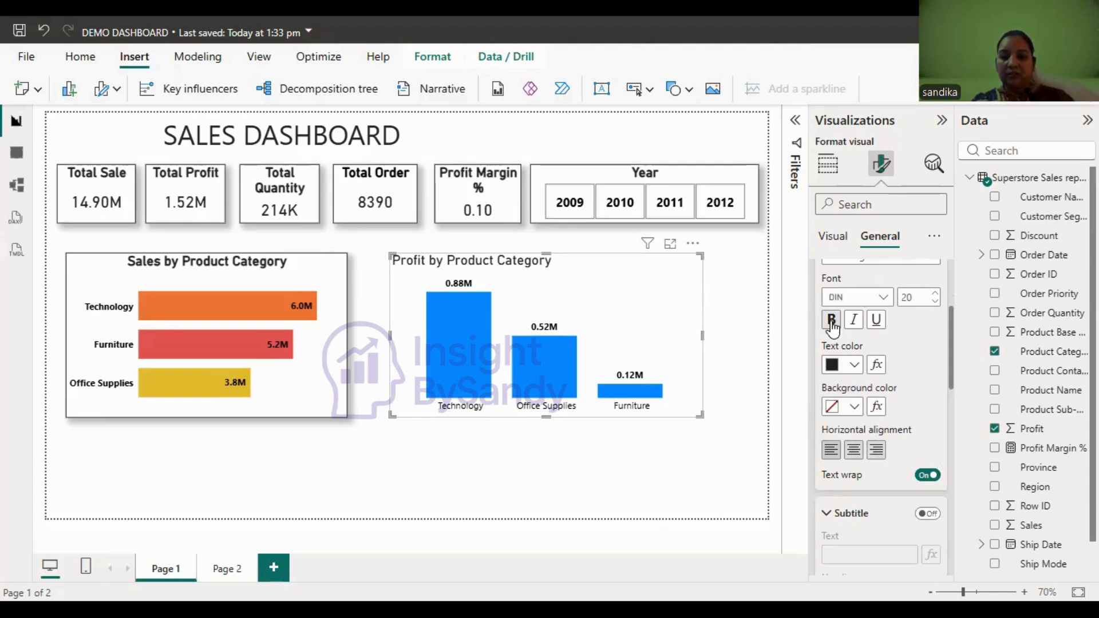
pyautogui.click(854, 455)
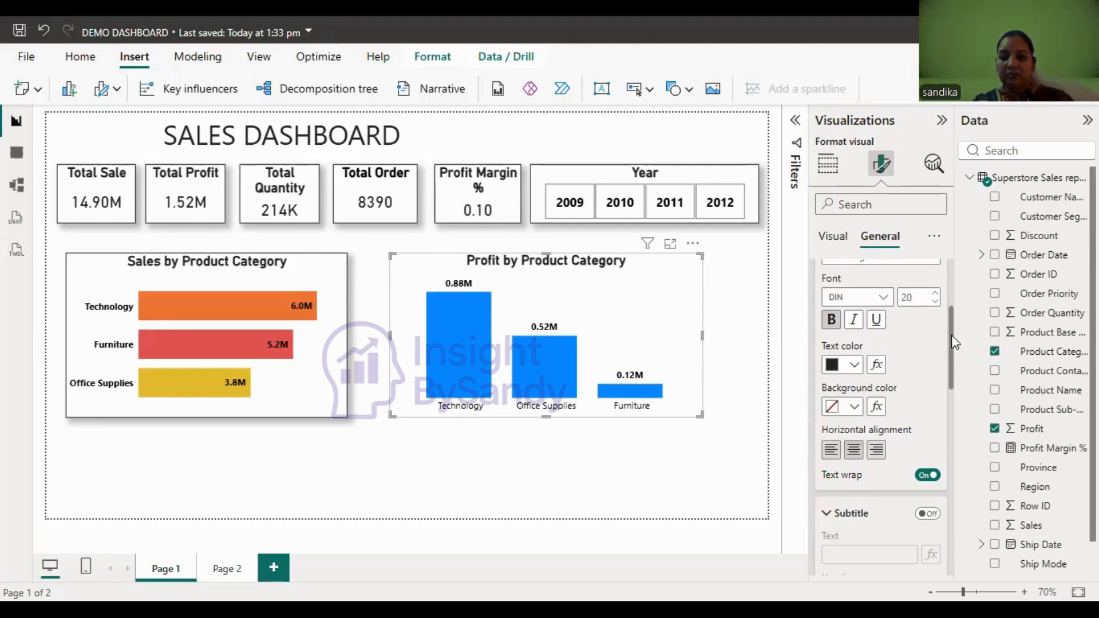
# - Make the X-axis category labels of the Profit by Product Category chart bold
pyautogui.scroll(5, 955, 286)
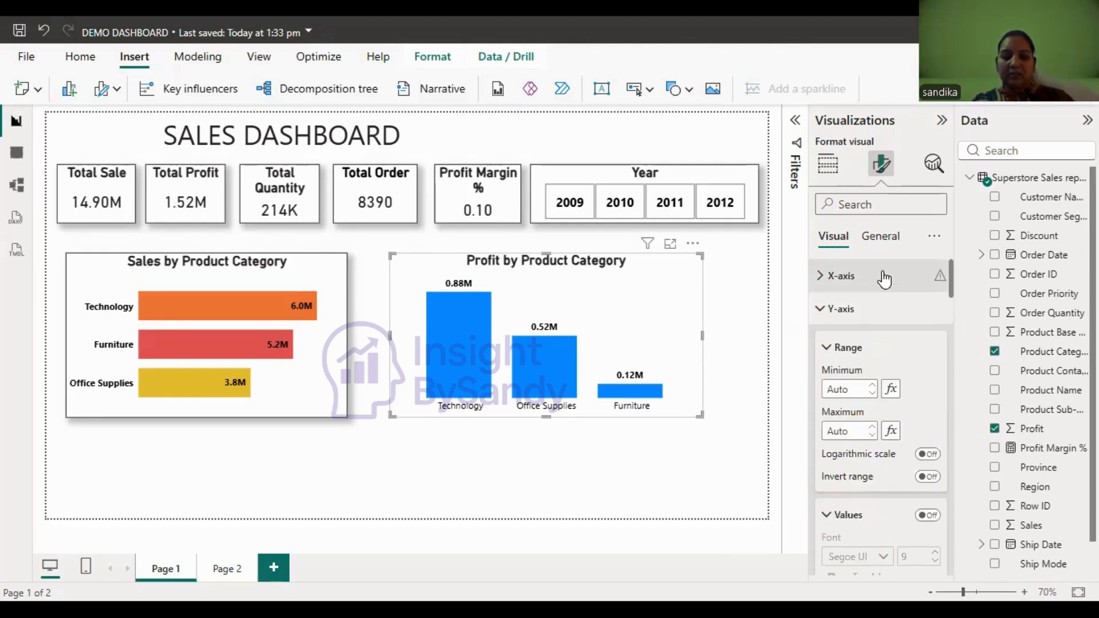
pyautogui.click(925, 289)
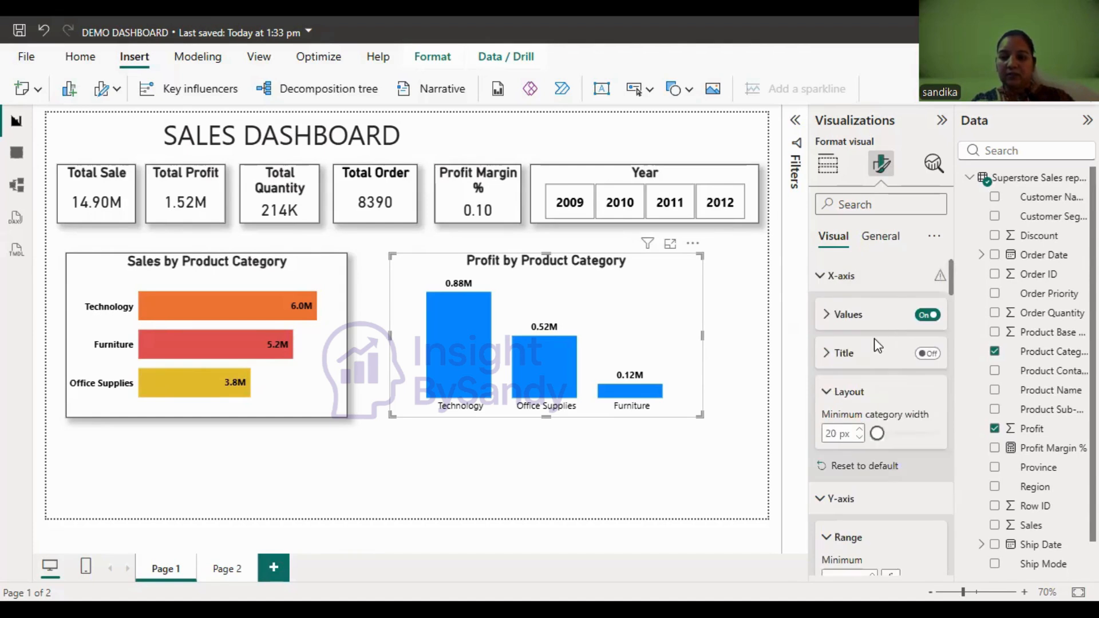
pyautogui.click(847, 315)
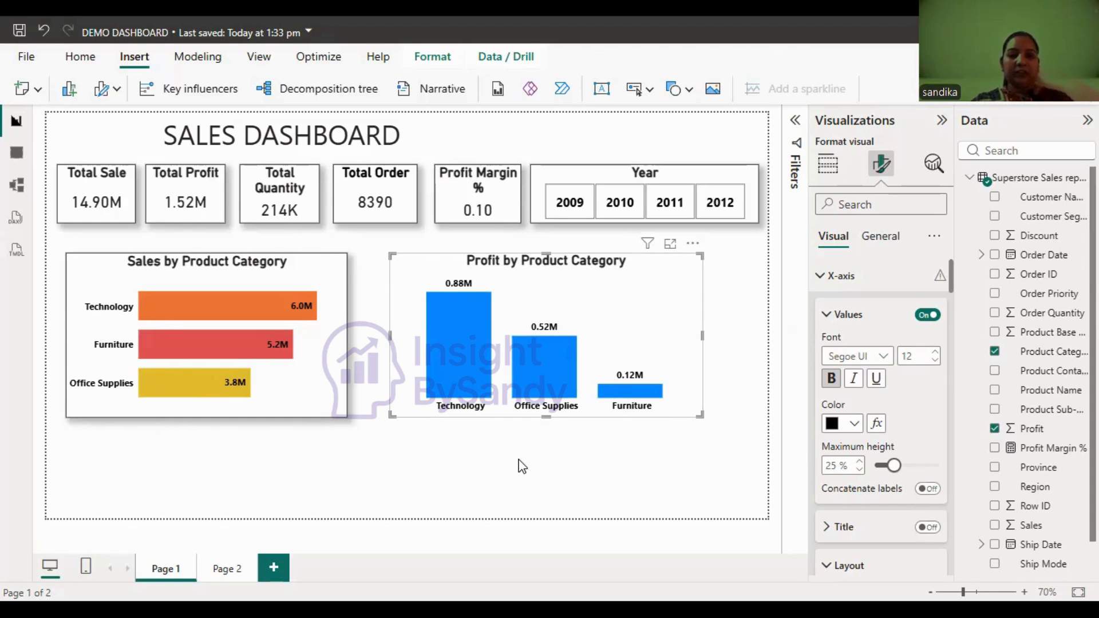
# - Turn on the visual border and the shadow for the Profit by Product Category chart, and deselect it
pyautogui.click(880, 236)
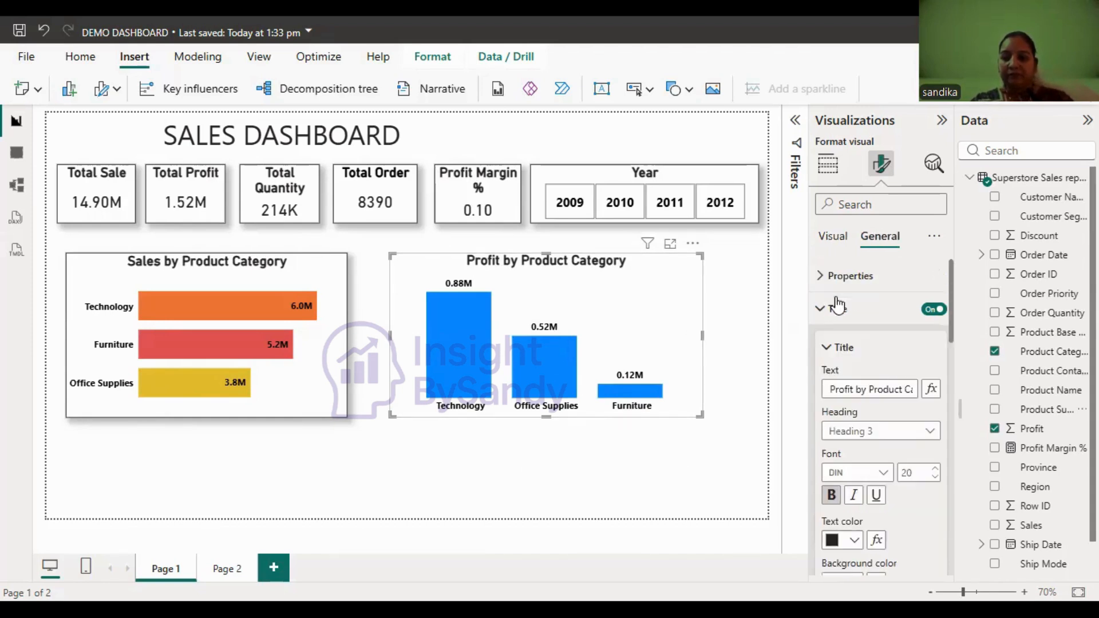
pyautogui.click(836, 309)
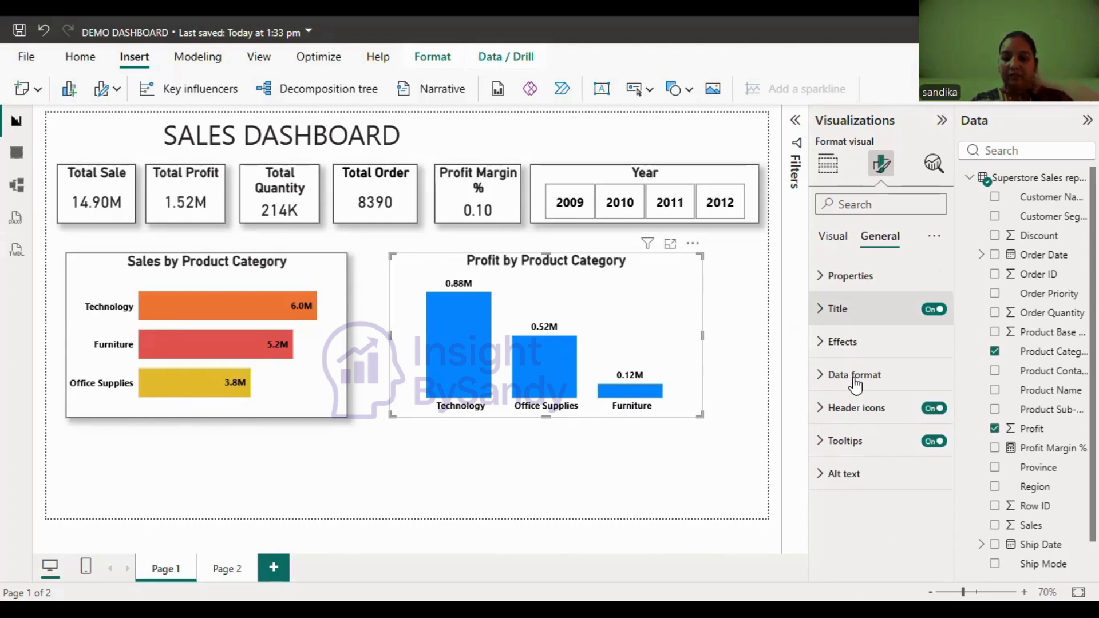
pyautogui.click(839, 343)
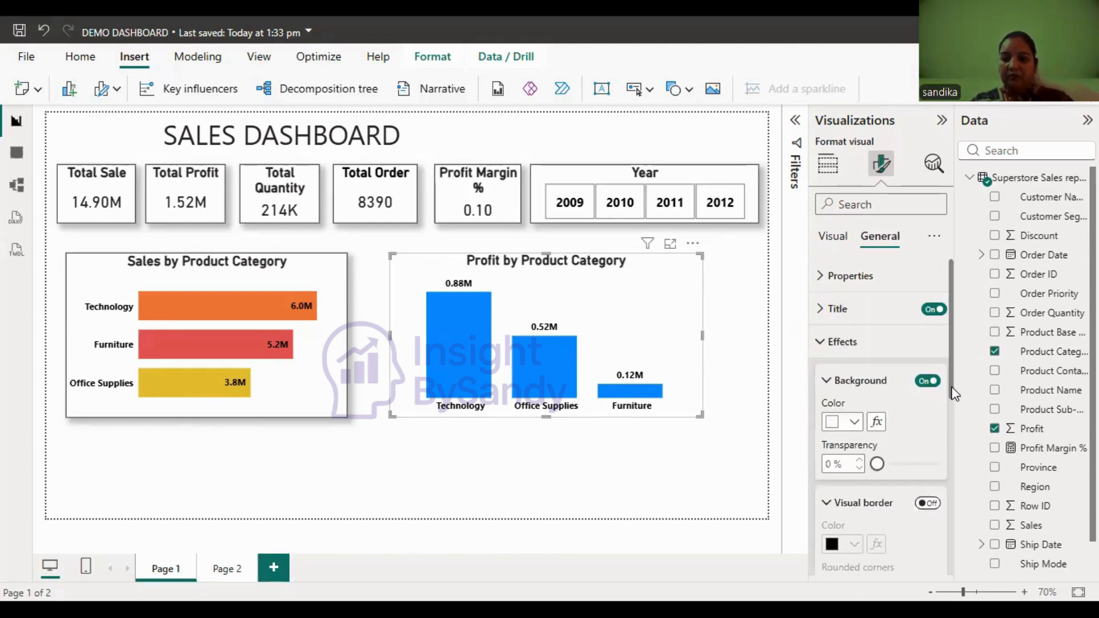
pyautogui.click(928, 503)
pyautogui.scroll(-4, 928, 493)
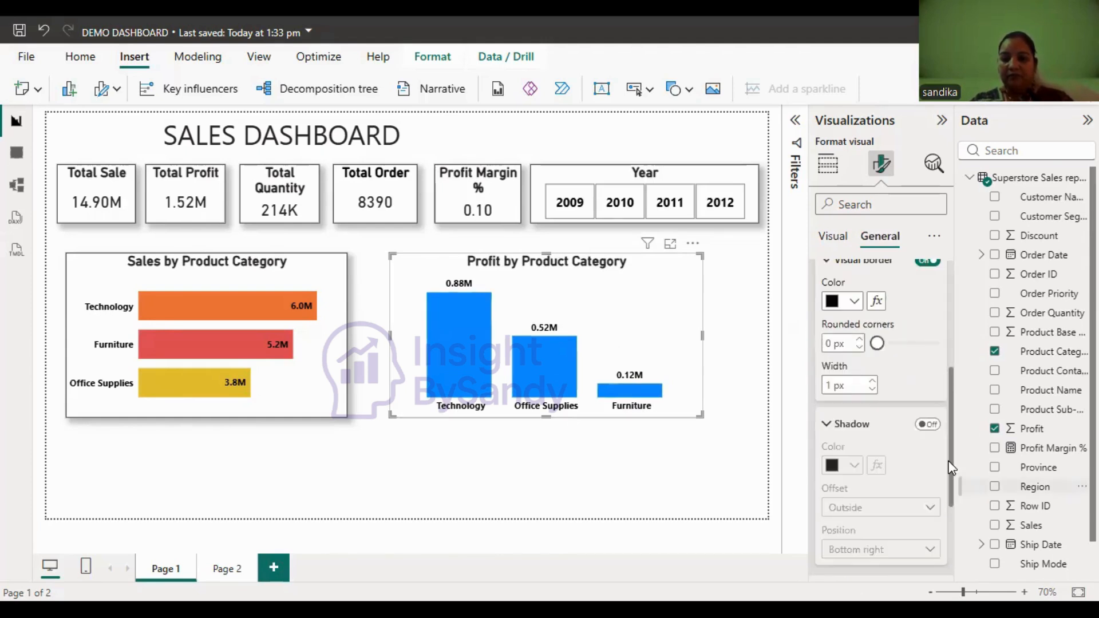
pyautogui.click(928, 425)
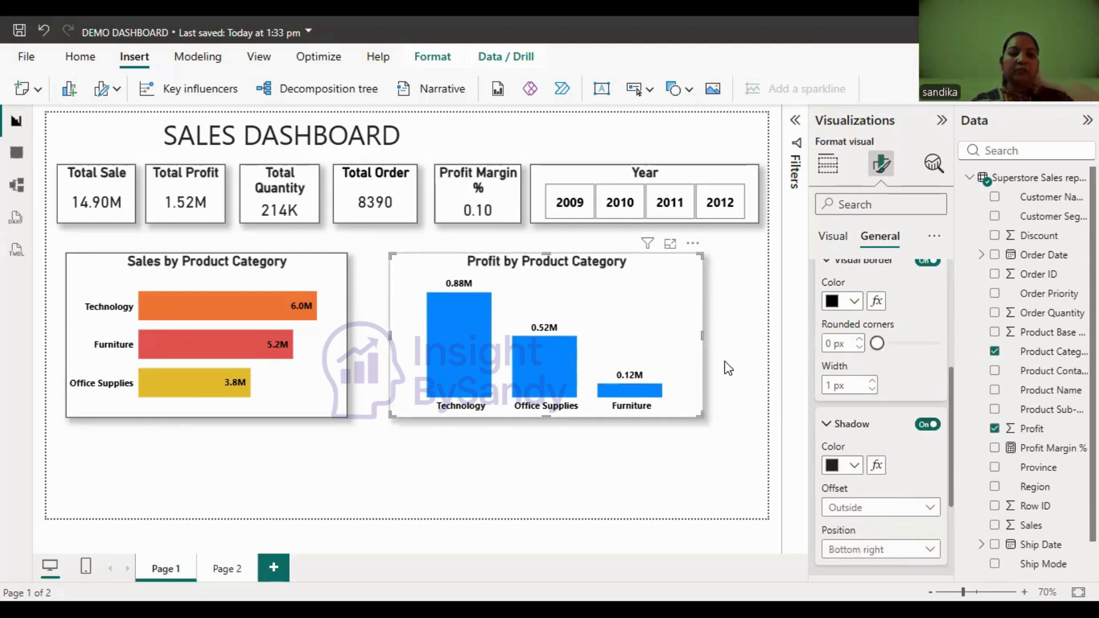
pyautogui.click(420, 425)
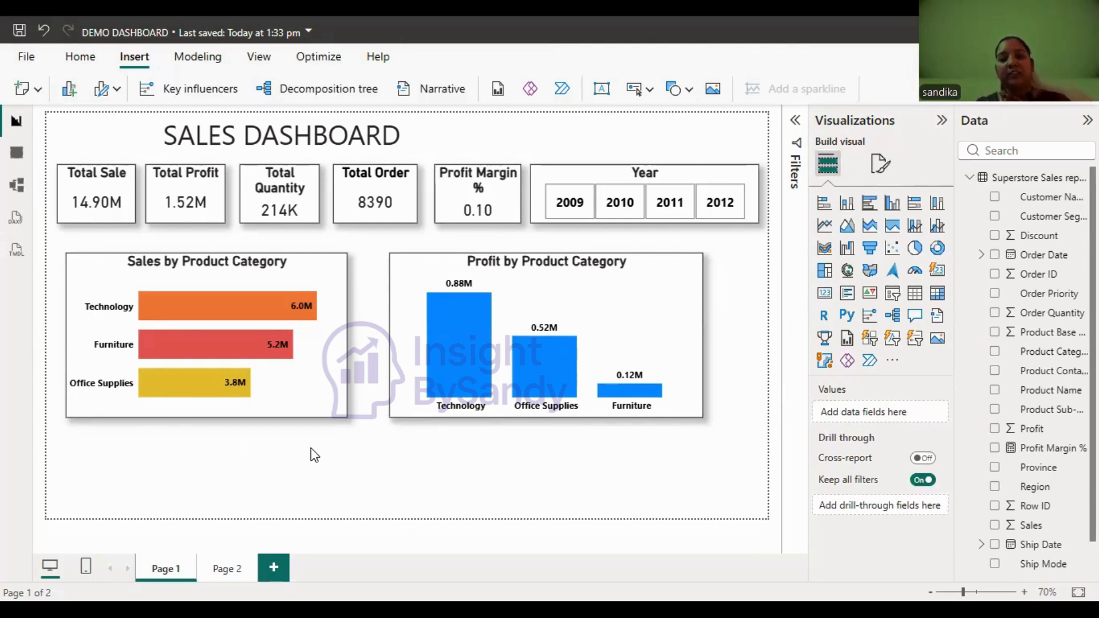
# - Insert an empty donut chart on Page 2 and move it slightly inward from the canvas corner
pyautogui.click(223, 572)
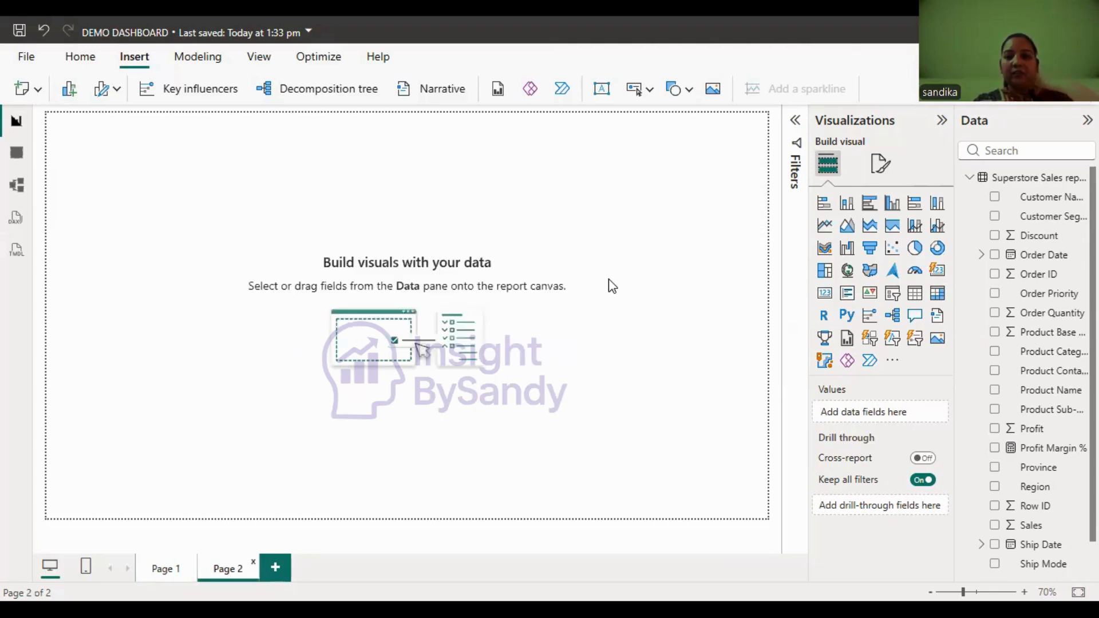
pyautogui.click(937, 250)
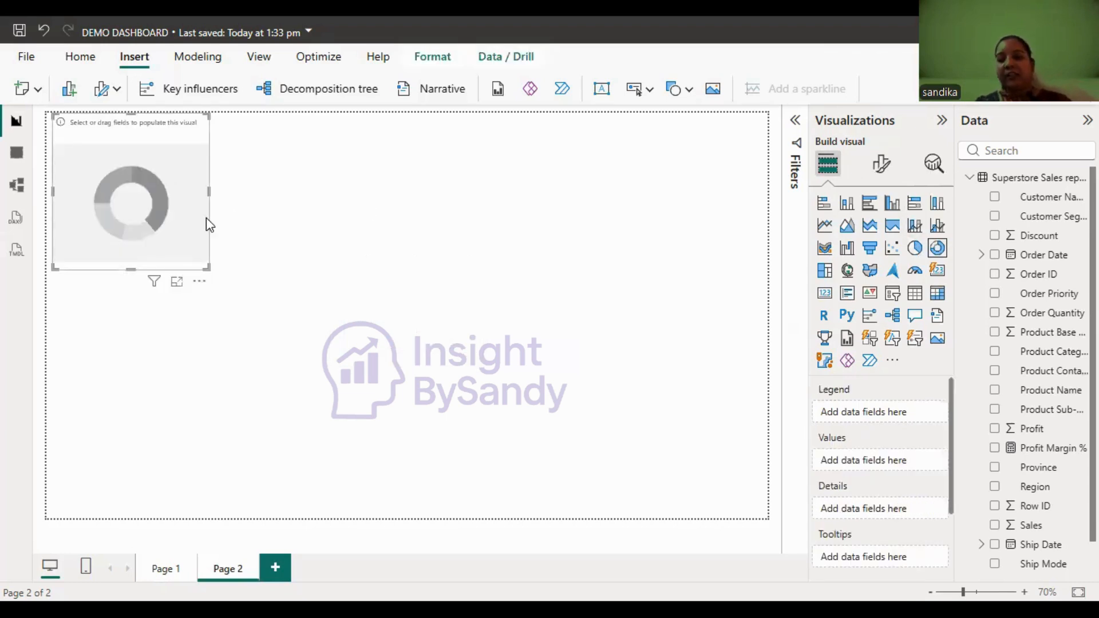
pyautogui.moveTo(171, 173); pyautogui.dragTo(206, 218)
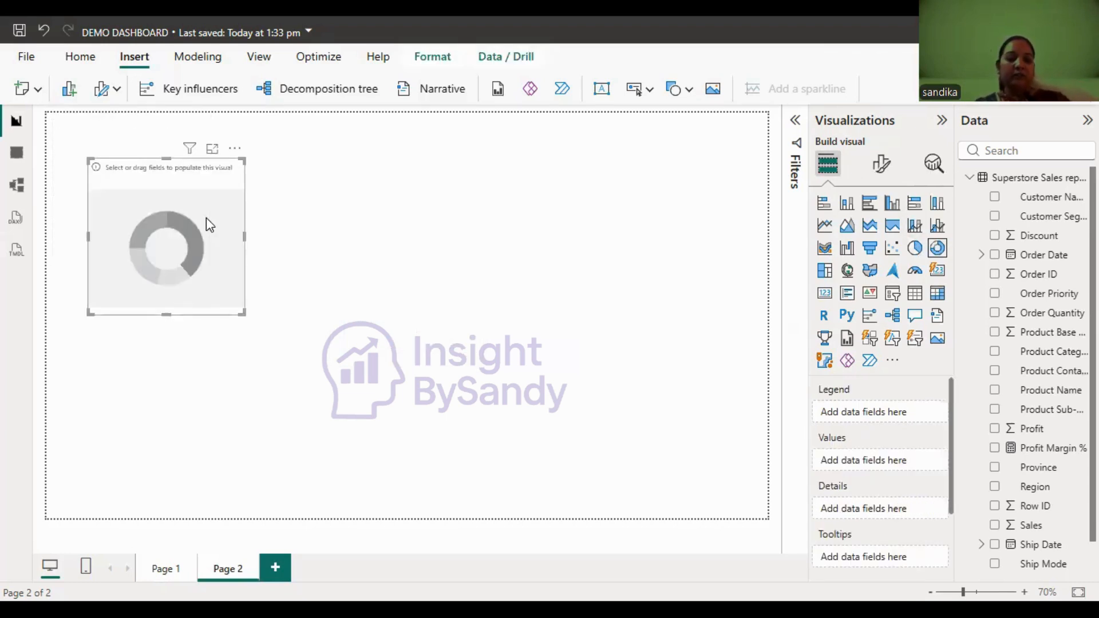